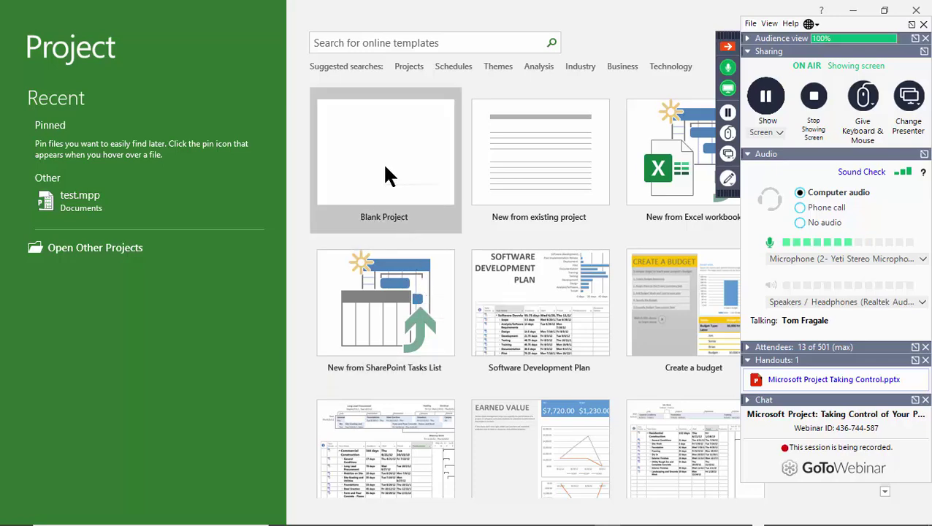
Step: Create a blank project and add a first task named "Reserve a booth"
click(386, 174)
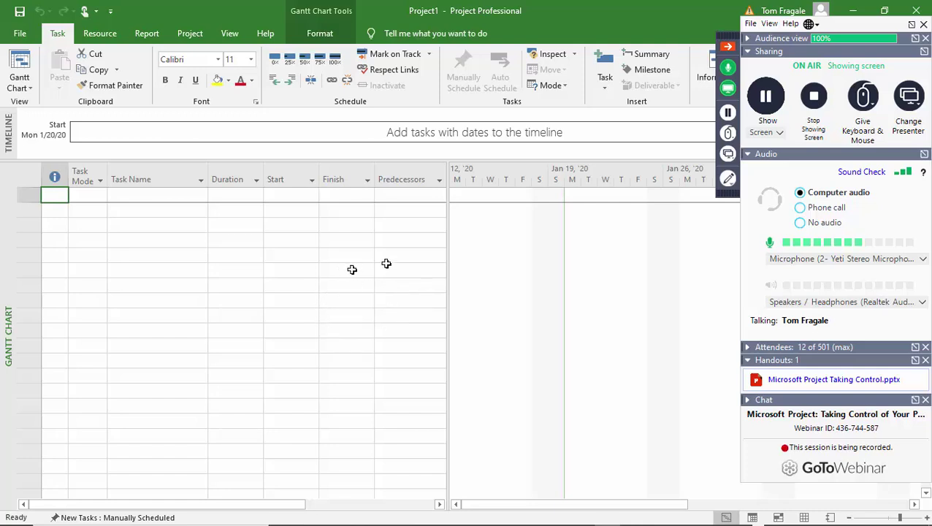
click(729, 47)
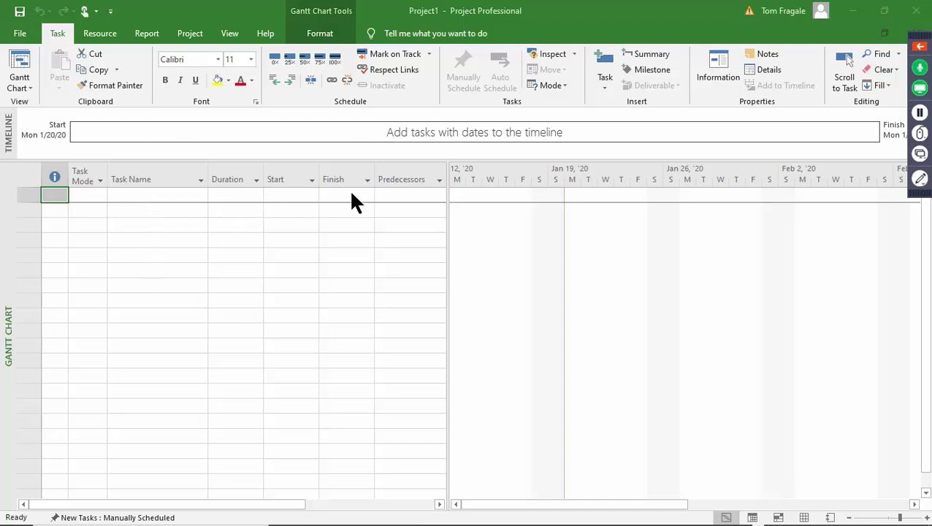
click(154, 195)
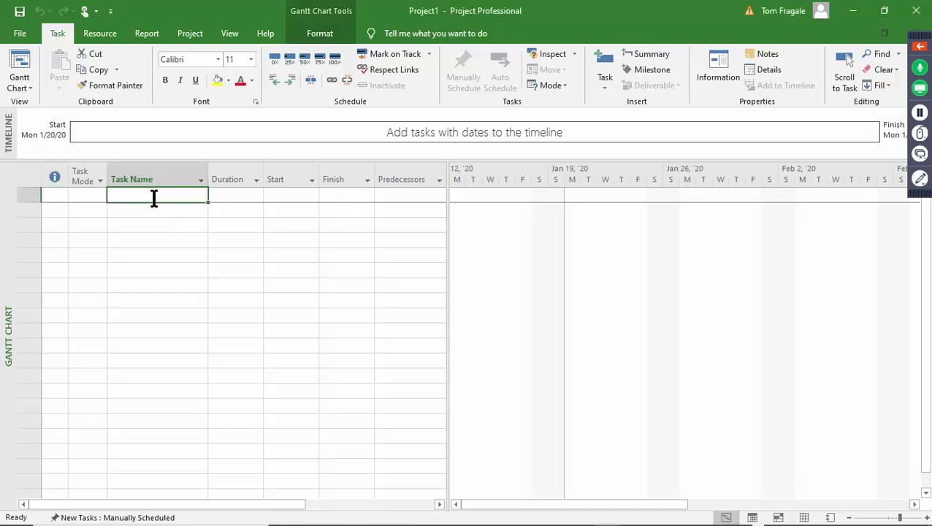
text(Reserve)
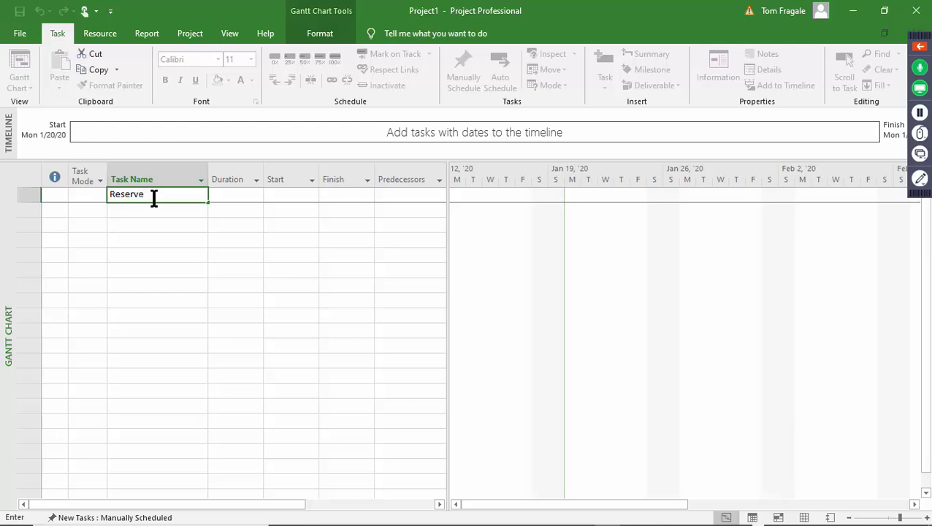
text( a booth)
key(Tab)
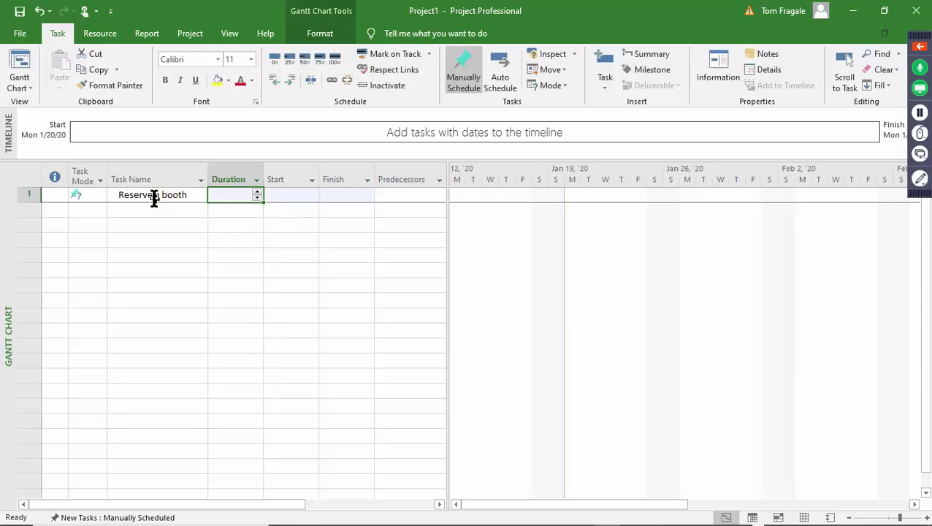
Step: Give the "Reserve a booth" task a duration of 1 hr and a start date of January 20, 2020
click(232, 198)
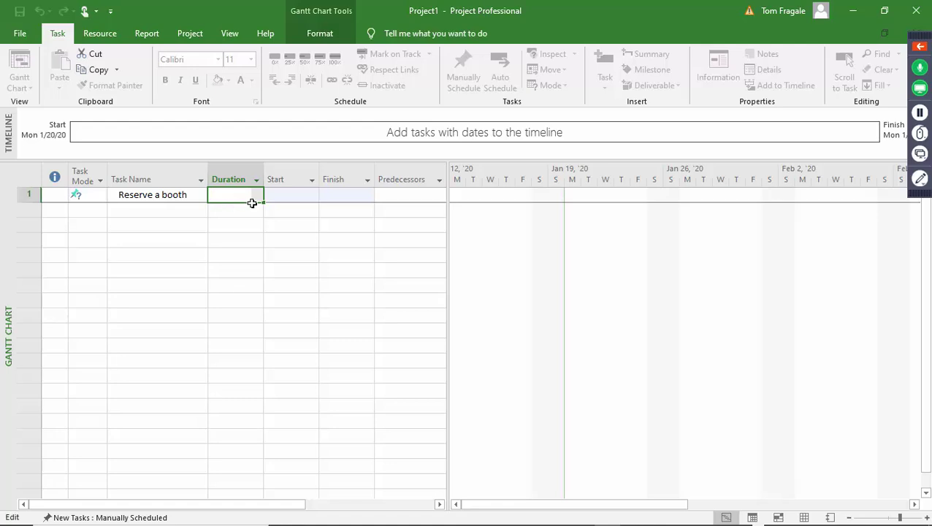
text(1)
text(h)
key(Tab)
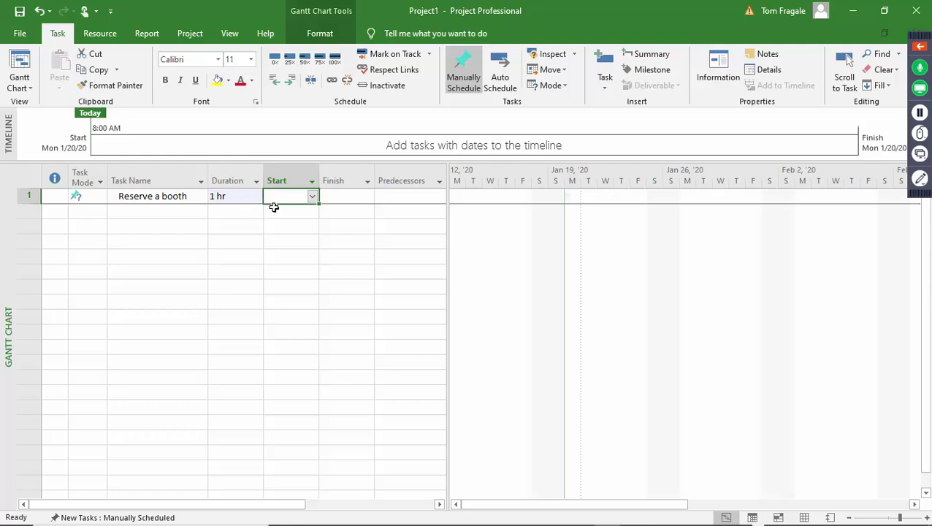
click(312, 194)
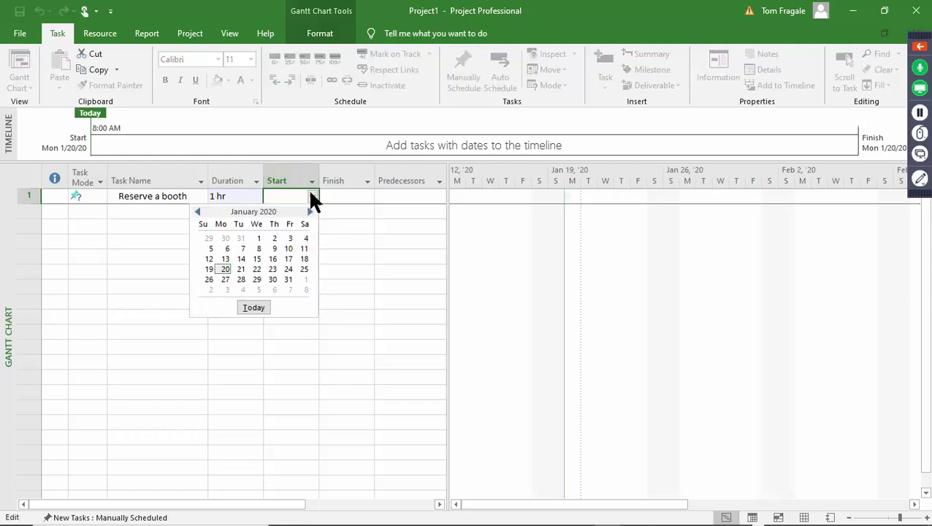
click(225, 270)
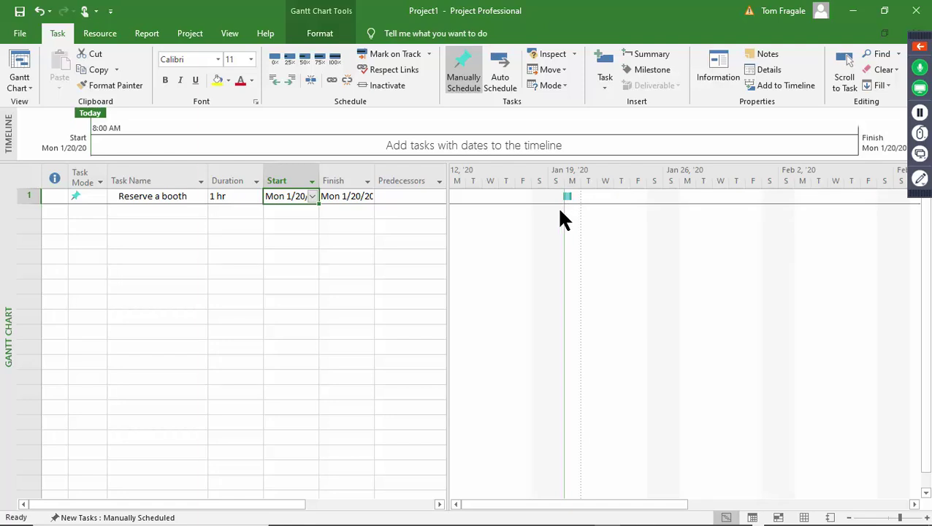
Step: Add a second task named "Pay for booth" with a duration of 1 hr
click(160, 213)
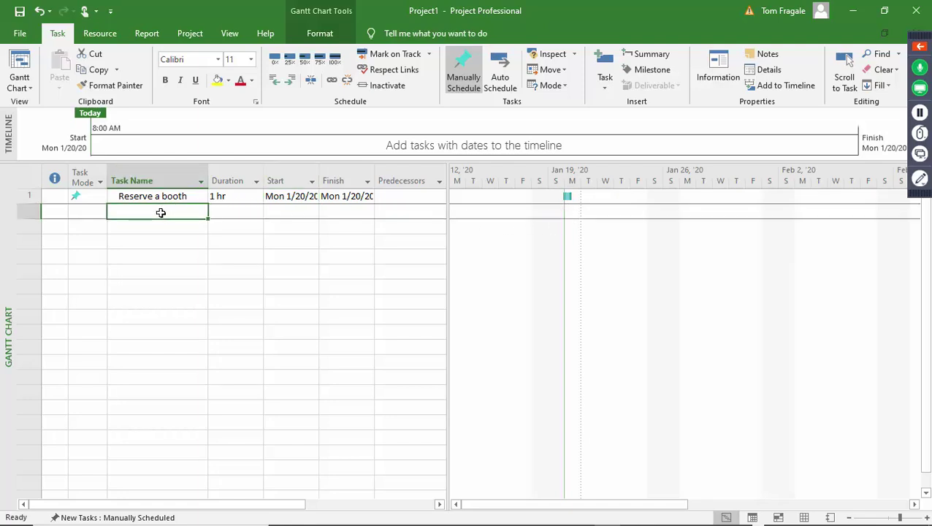
click(160, 212)
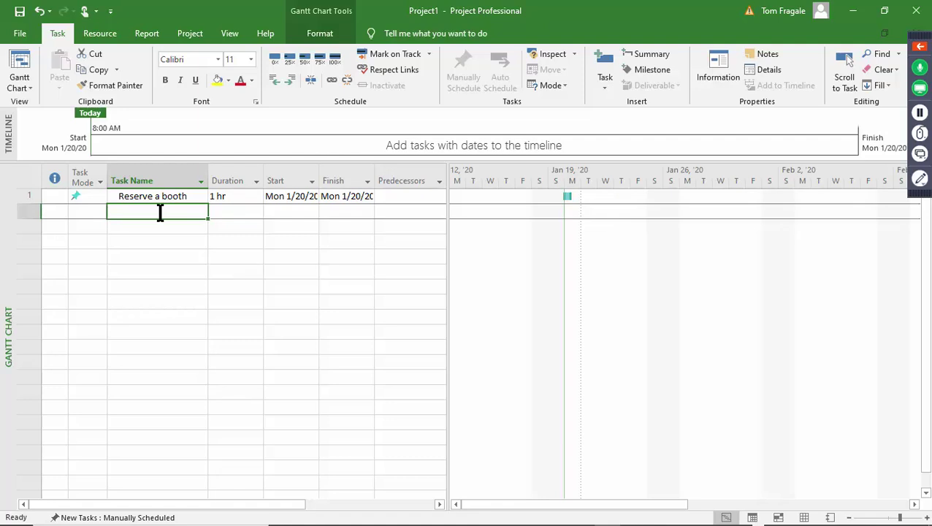
text(Pay)
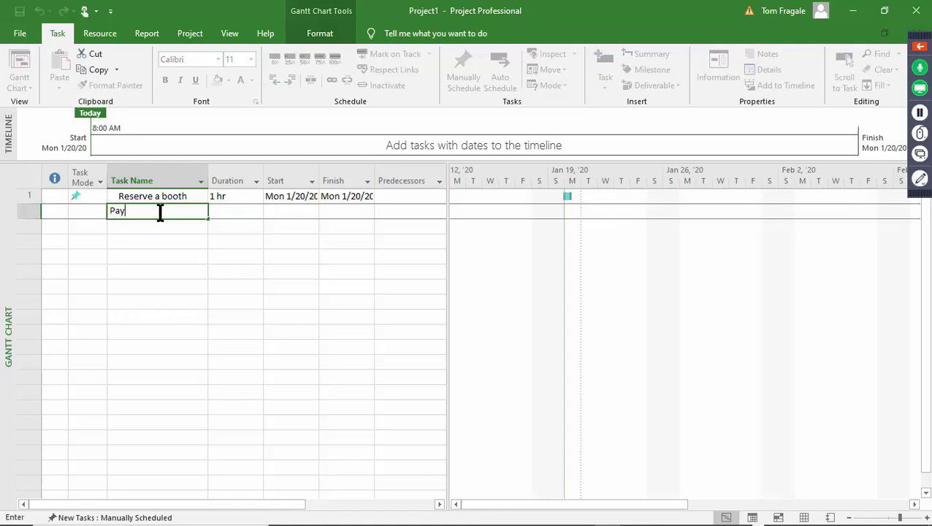
text( for booth)
key(Tab)
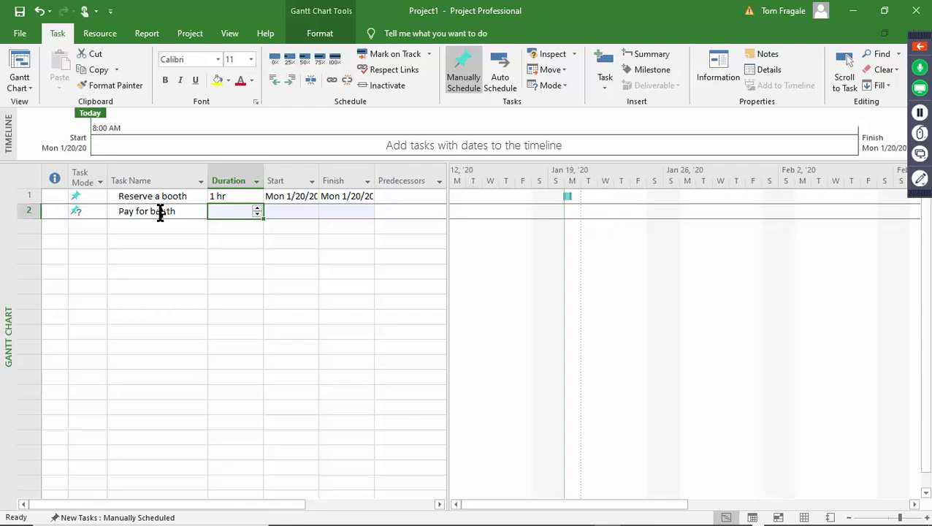
text(1 ht)
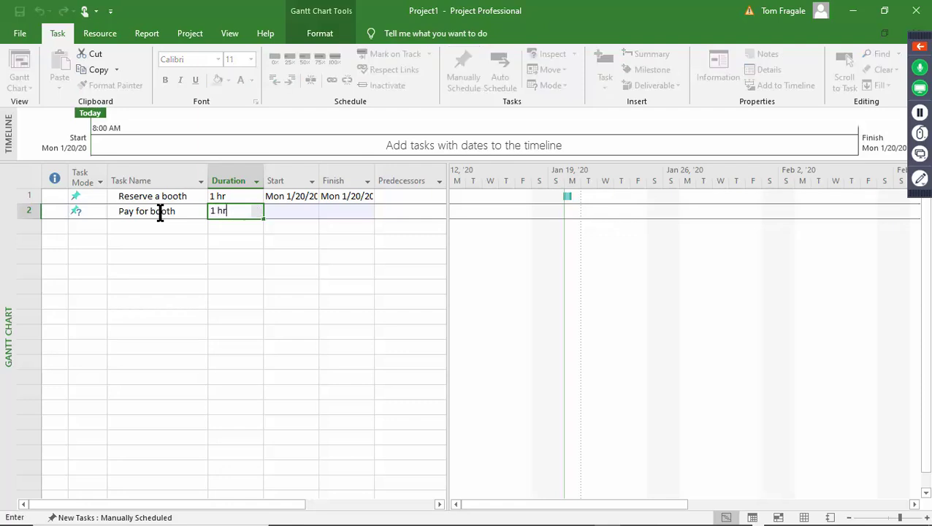
key(Return)
key(Left)
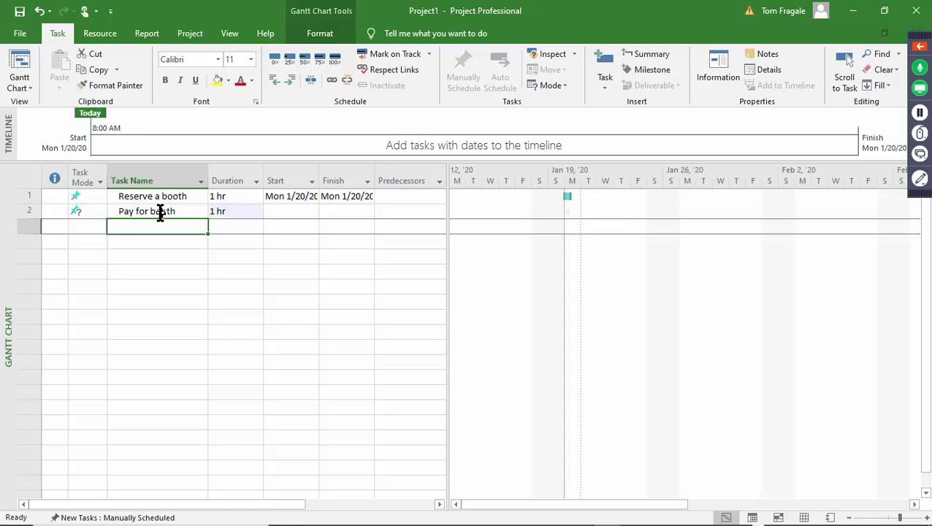
Step: Add the tasks "Design booth Display" and "Think of a contest" below "Pay for booth"
text(Design)
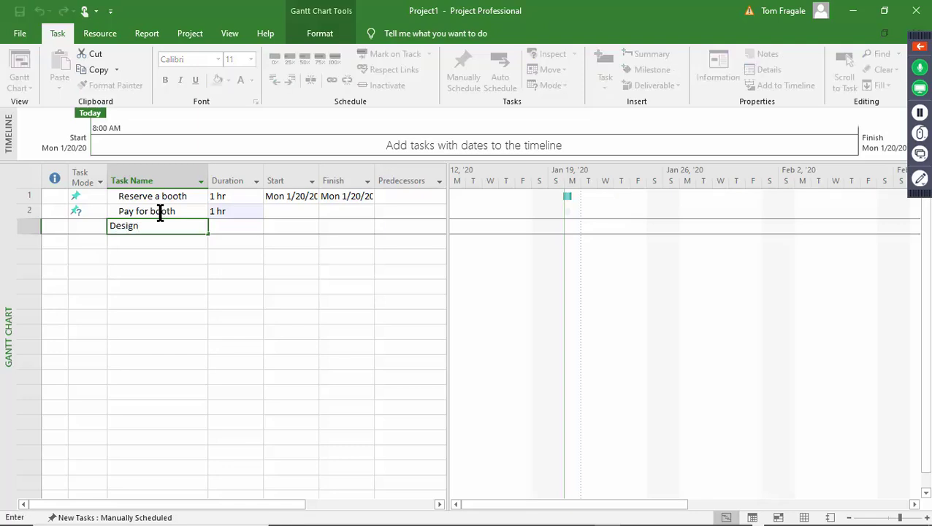
text( booth isplay)
key(Return)
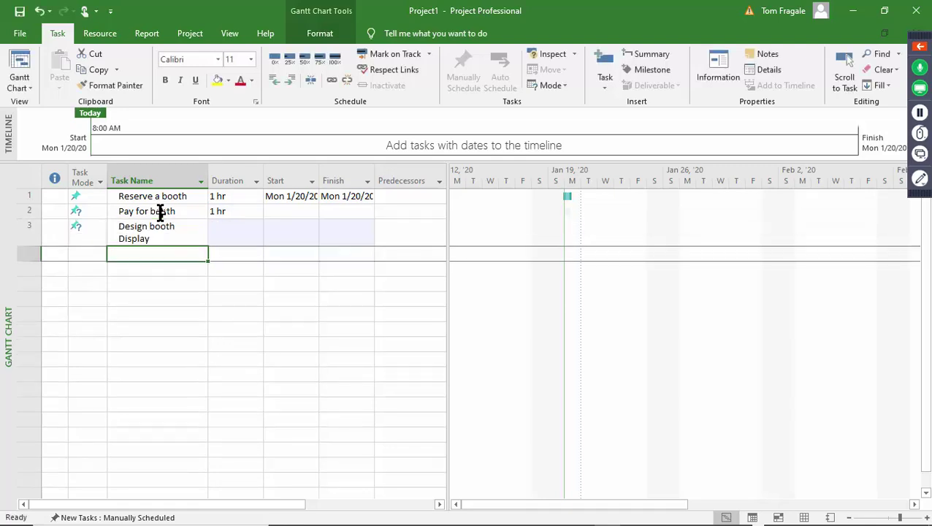
text(Thi)
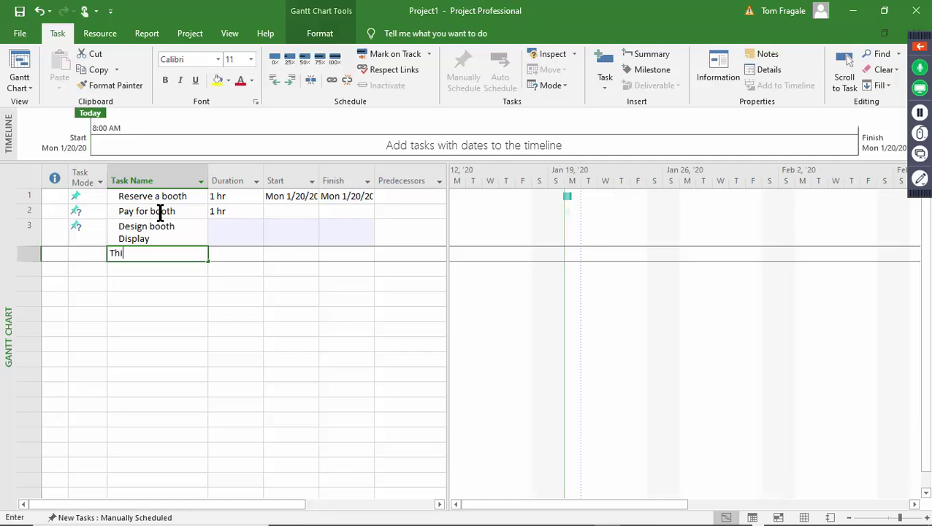
text(nk of)
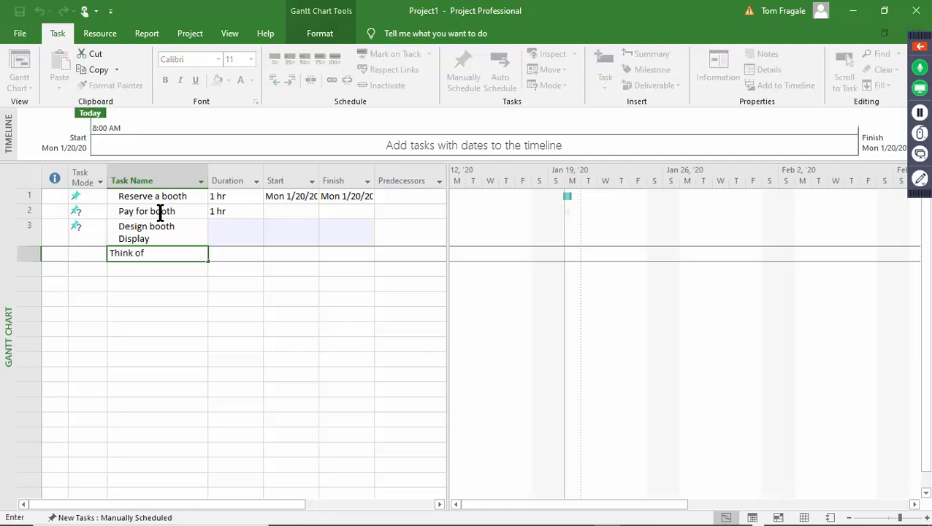
text( a contest)
key(Return)
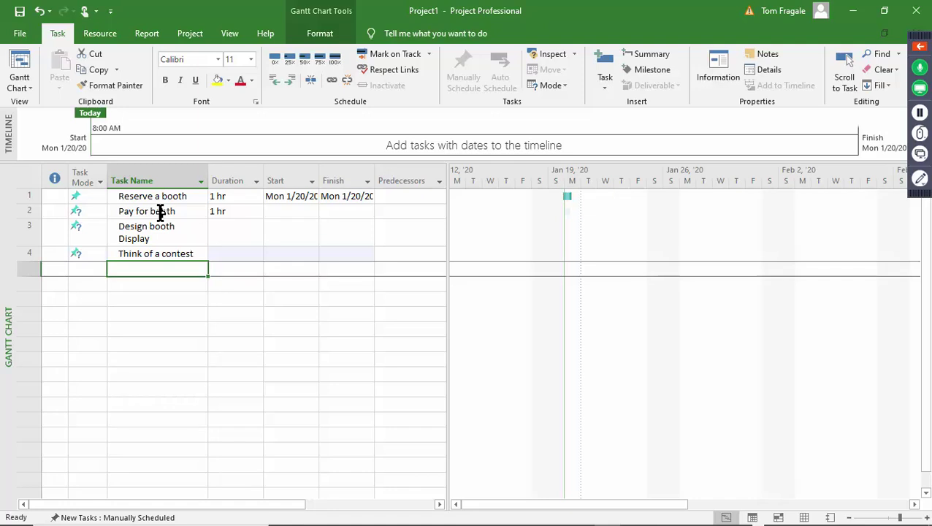
Step: Add a fifth task named "Think of give away items" to the task list
text(Think )
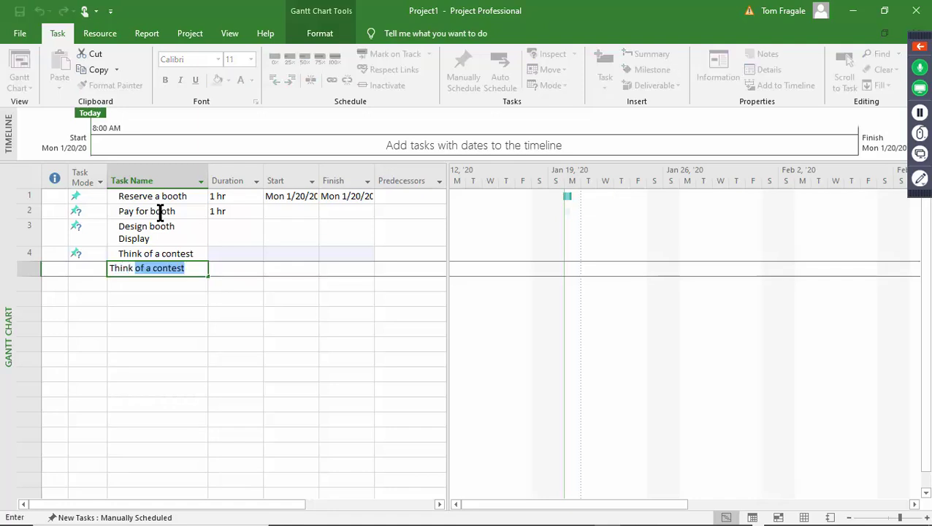
text(of give away )
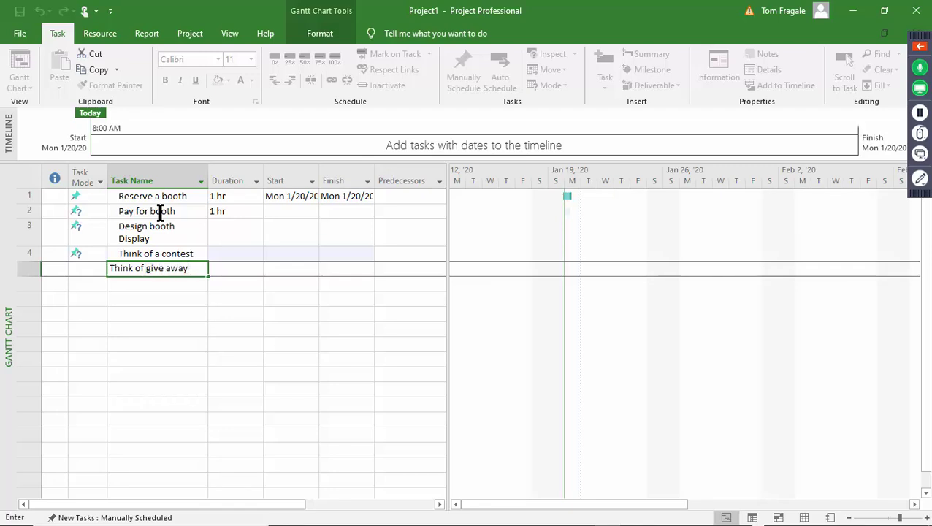
text(items)
key(BackSpace)
key(BackSpace)
text(ms)
key(Return)
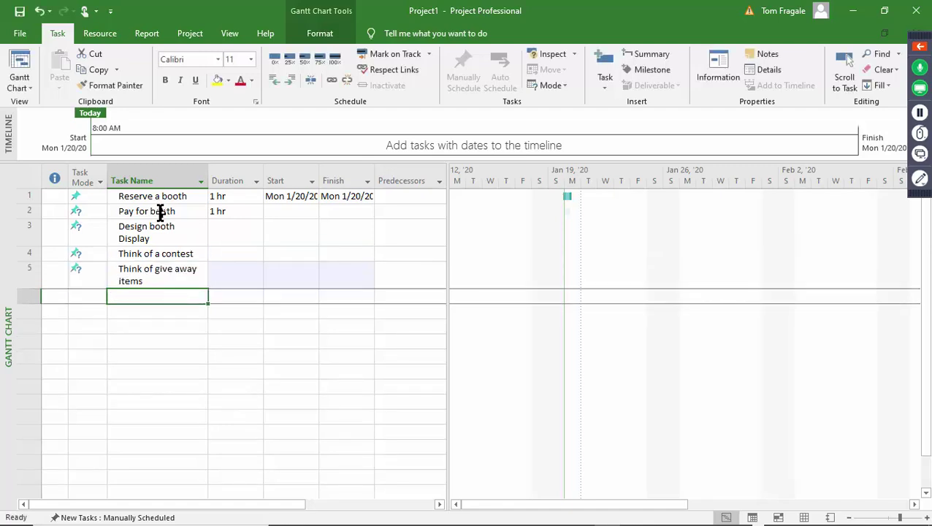
Step: Add the tasks "Order booth display" and "order brochures / forms" to the end of the task list
text(Oeder)
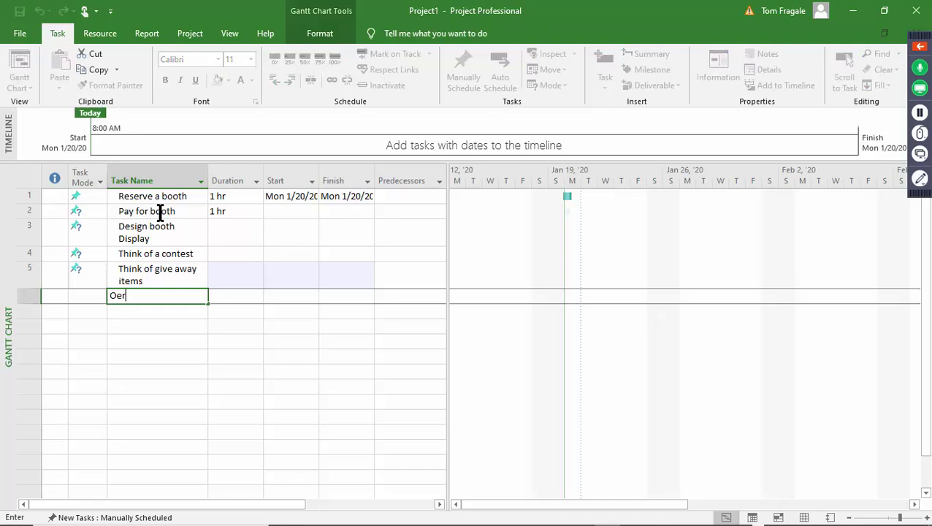
key(BackSpace)
key(BackSpace)
key(BackSpace)
key(BackSpace)
text(rder booth display)
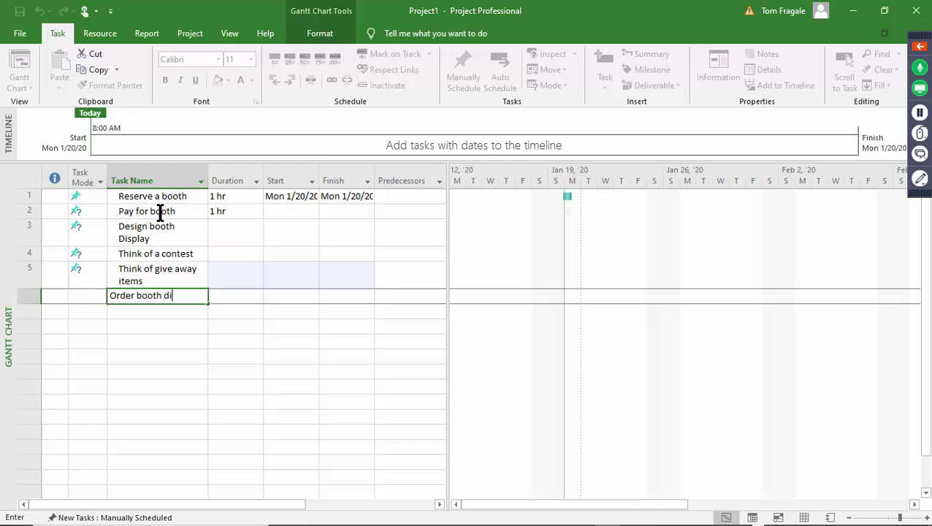
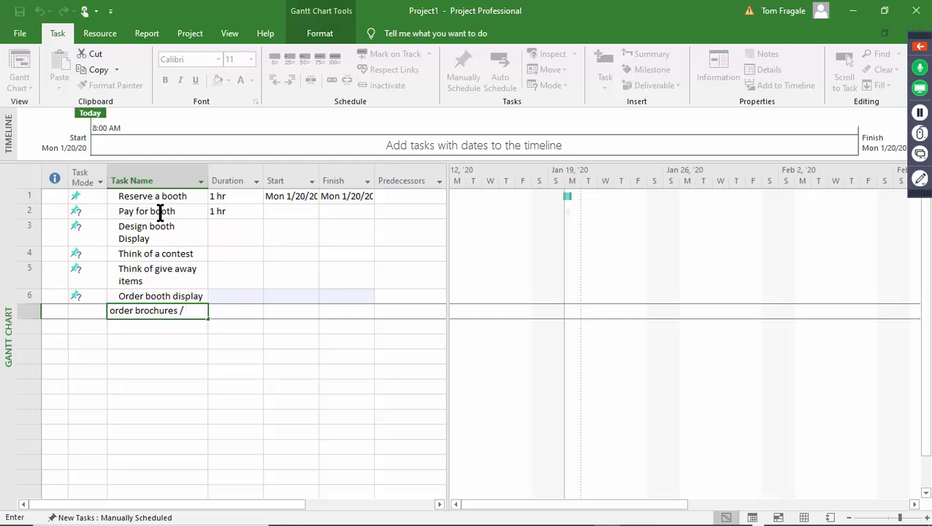
text(forms)
key(Return)
Step: Add an eighth task named "Order Promotional items" below the brochures task
text(Oreder)
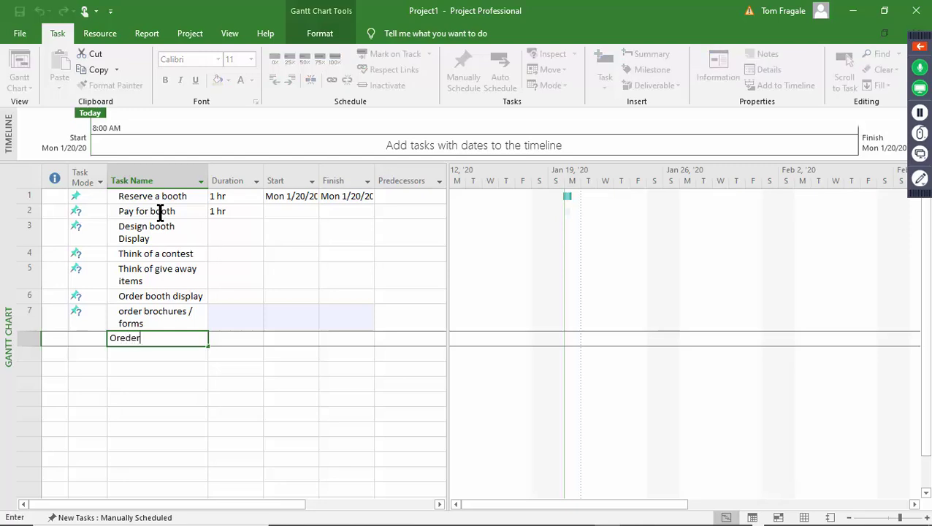
key(BackSpace)
key(BackSpace)
key(BackSpace)
key(BackSpace)
text(der P)
text(romotional )
text(ite)
key(BackSpace)
key(BackSpace)
key(BackSpace)
text(iit)
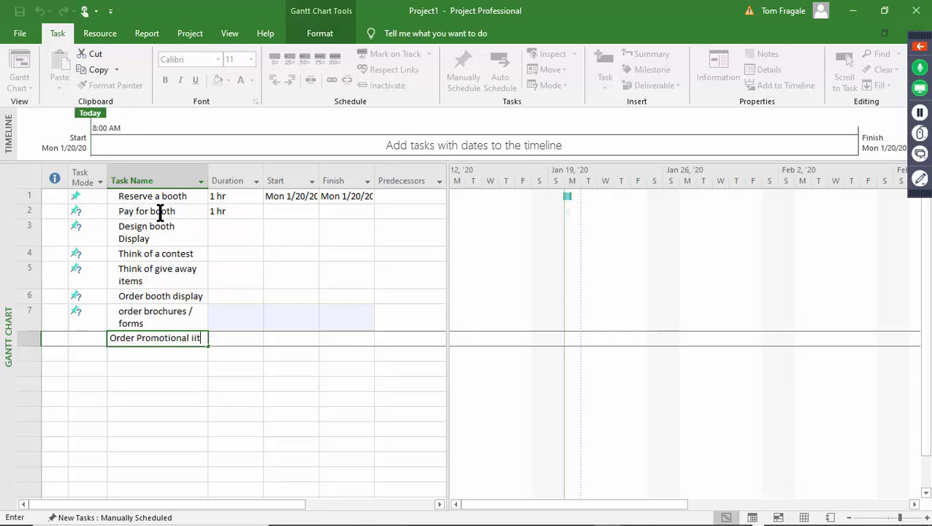
key(BackSpace)
key(BackSpace)
text(tems)
key(Return)
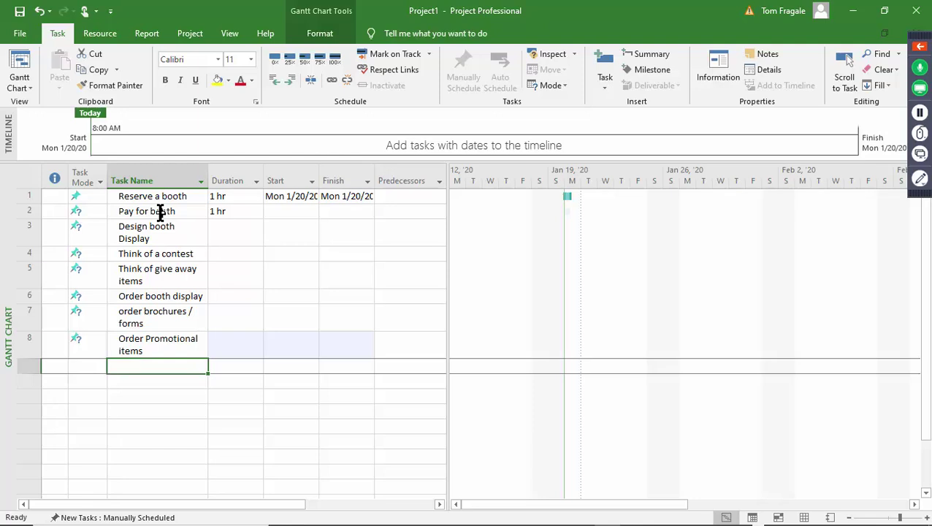
Step: Add a ninth task and make sure its name is spelled "Gather all materials"
text(Gaather al)
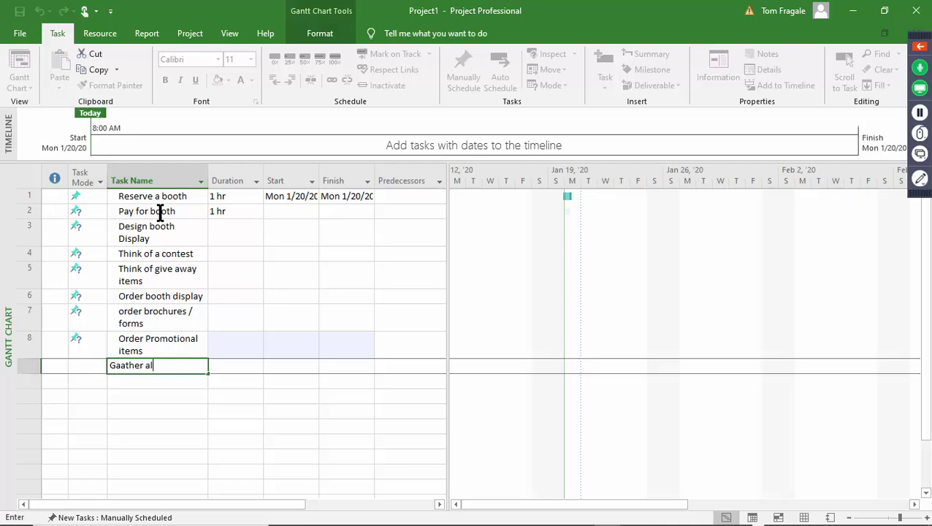
text(l materials)
key(Return)
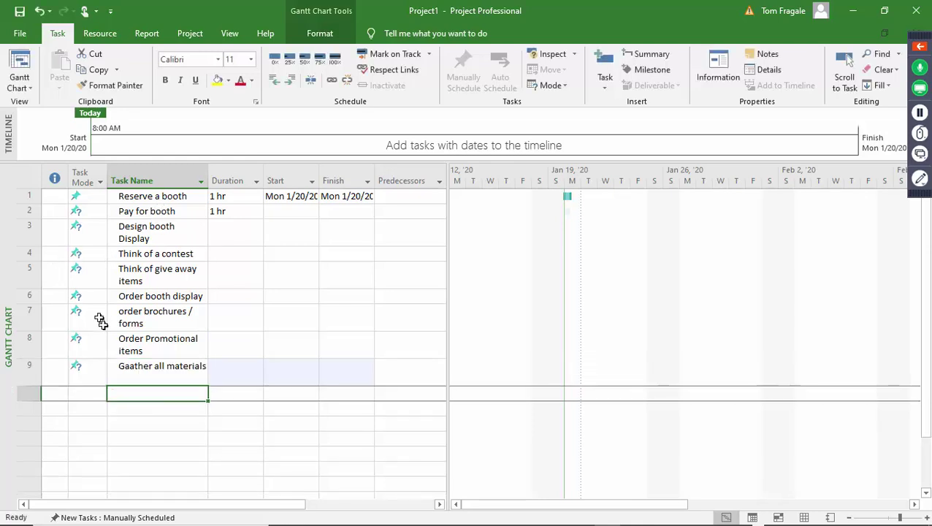
click(125, 366)
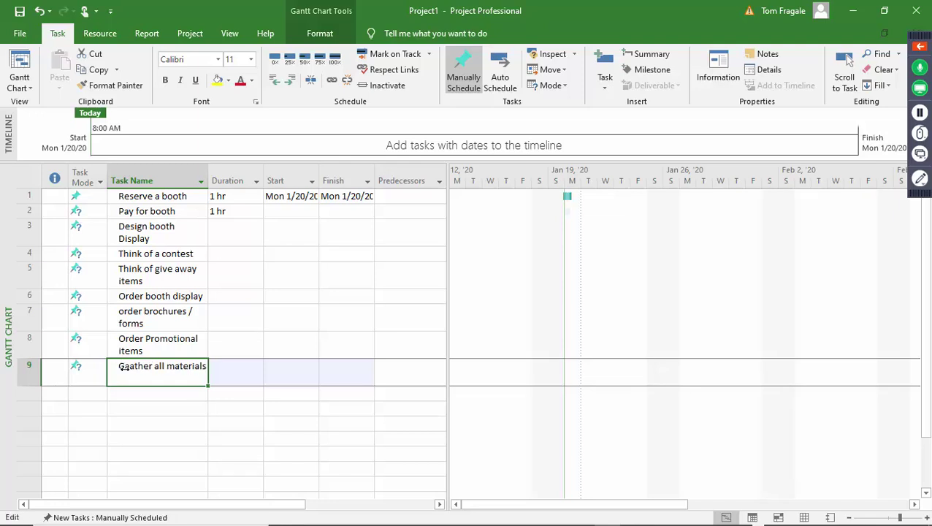
click(126, 367)
key(Delete)
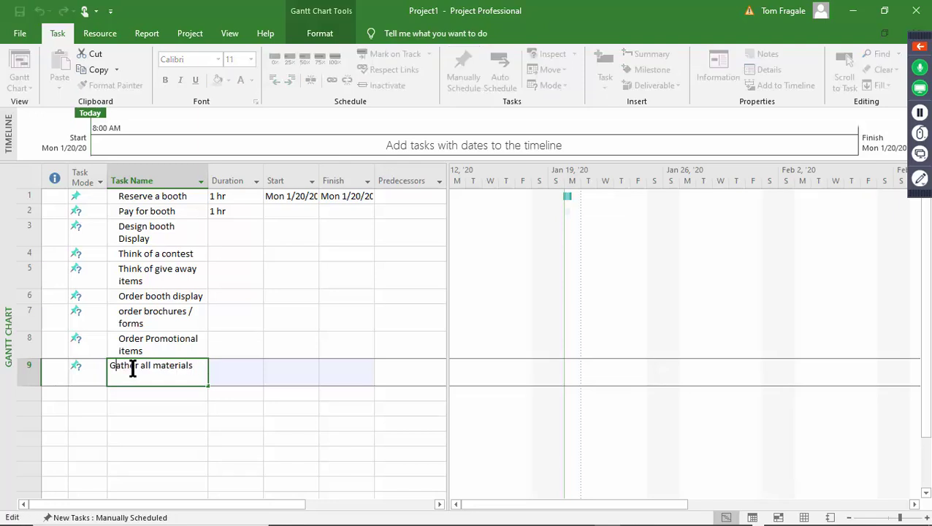
key(Escape)
key(Return)
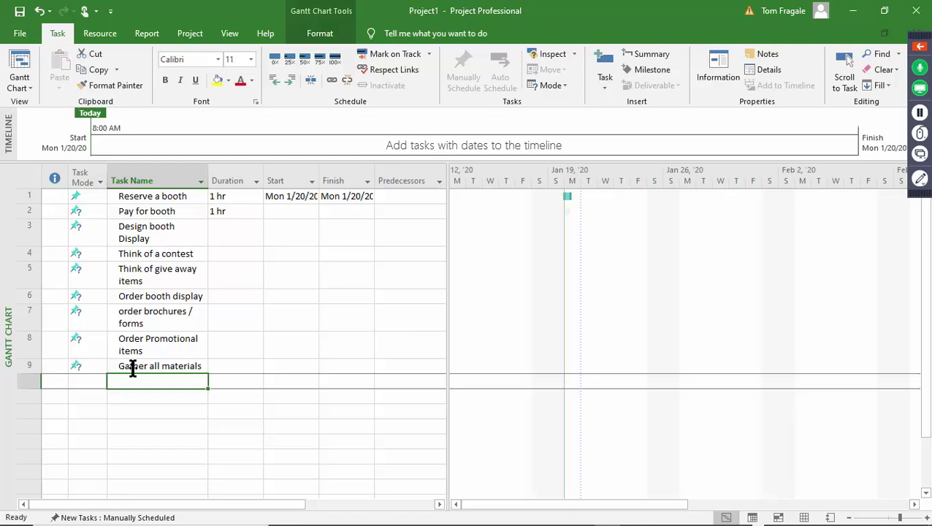
Step: Add a tenth task named "Bring the materials over to the display arena" to the task list
text(Bring)
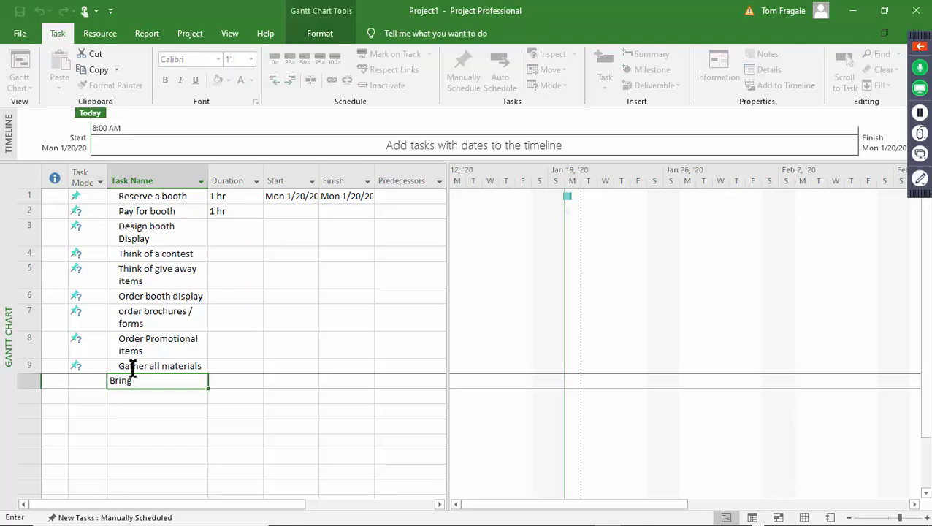
text( the materials over)
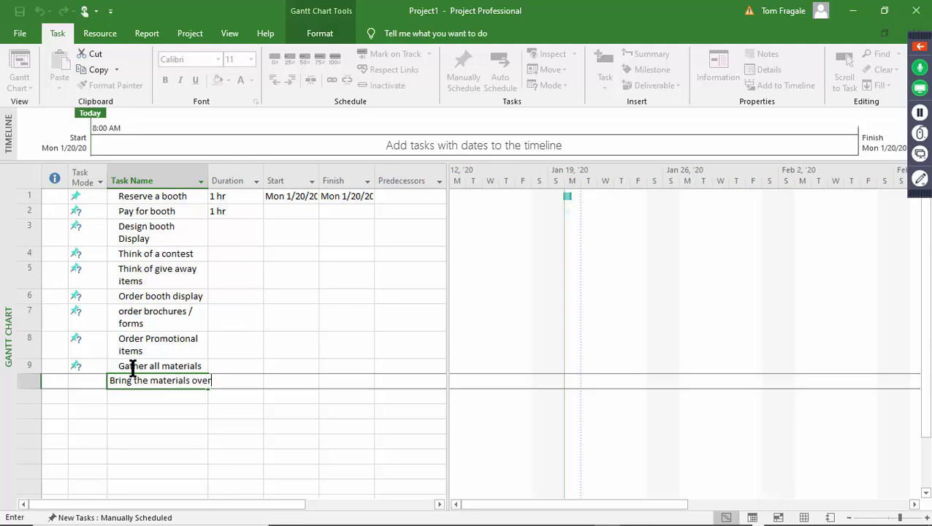
text( to the display arena)
key(Return)
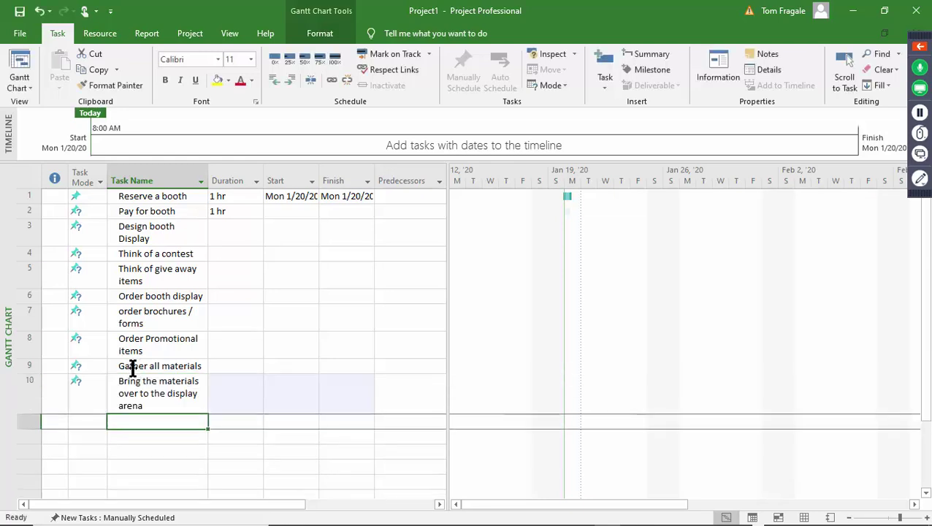
Step: Add the tasks "set up the booth" and "Trade show" to the end of the task list
text(set u)
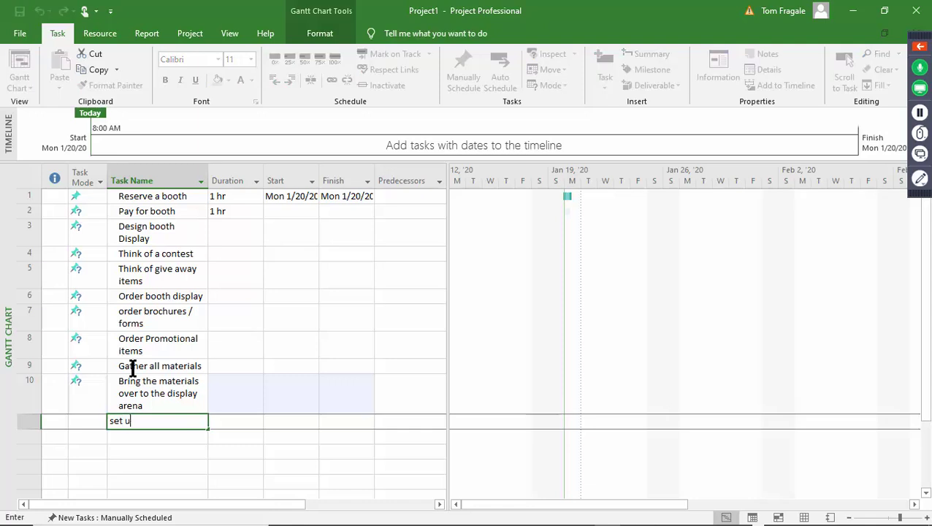
text(p the booth)
key(Return)
text(Trad)
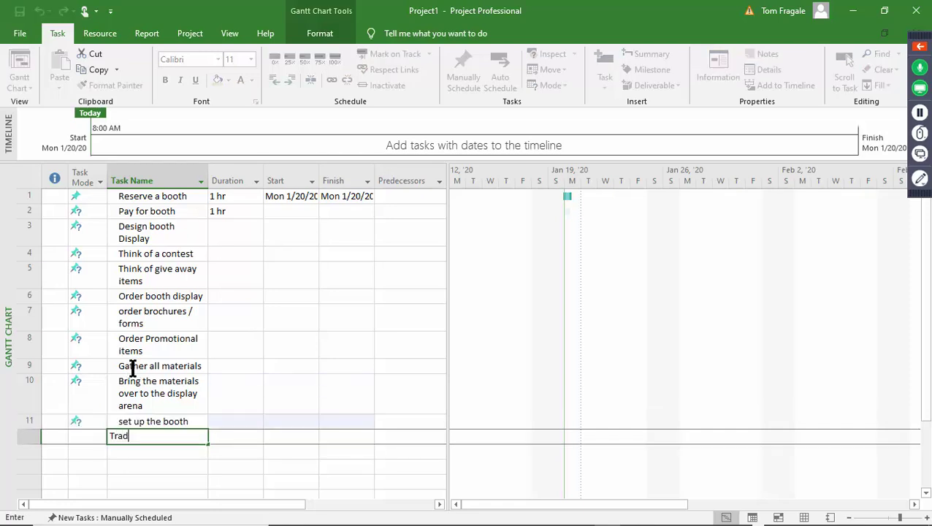
text(e show)
key(BackSpace)
text(ow)
key(Return)
Step: Add a task named "break down the booth" below the Trade show task, replacing any auto-completed text
text(D)
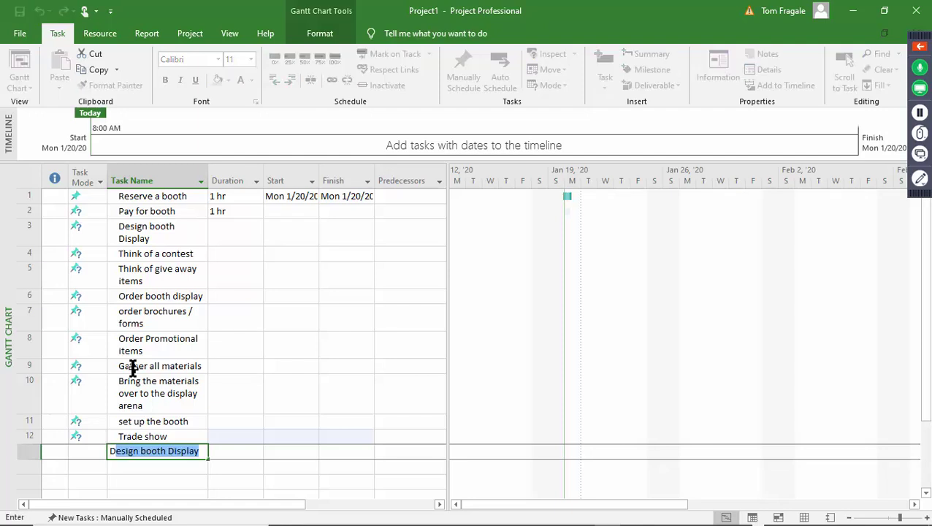
text(break d)
key(BackSpace)
key(BackSpace)
key(BackSpace)
key(BackSpace)
key(BackSpace)
key(BackSpace)
key(BackSpace)
key(BackSpace)
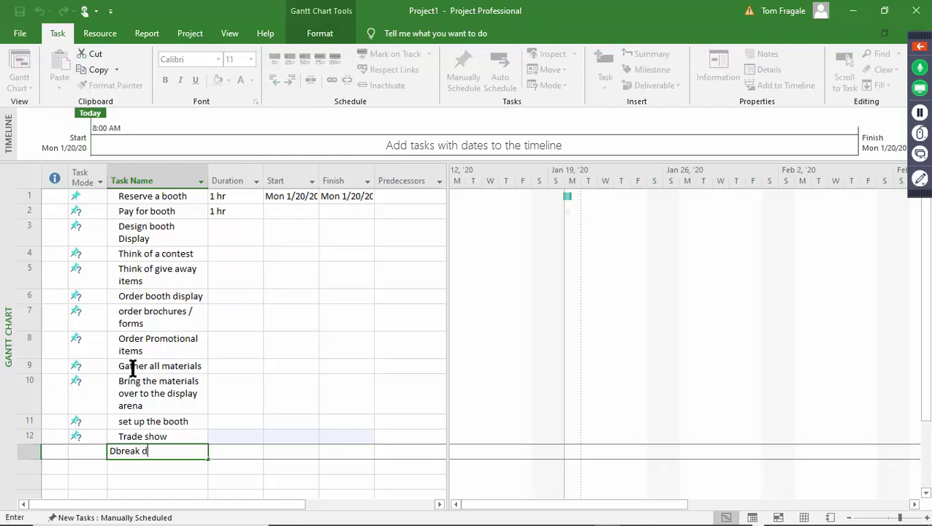
text(break d)
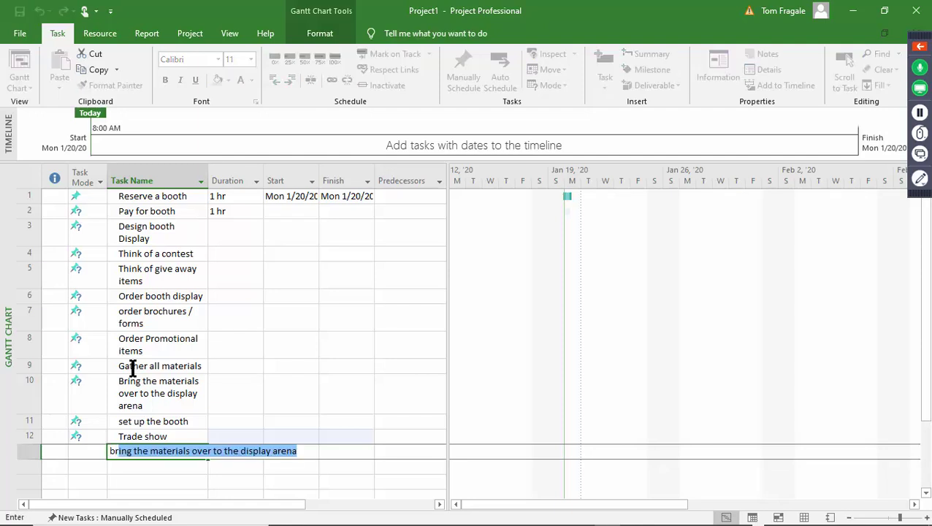
key(BackSpace)
text(dow)
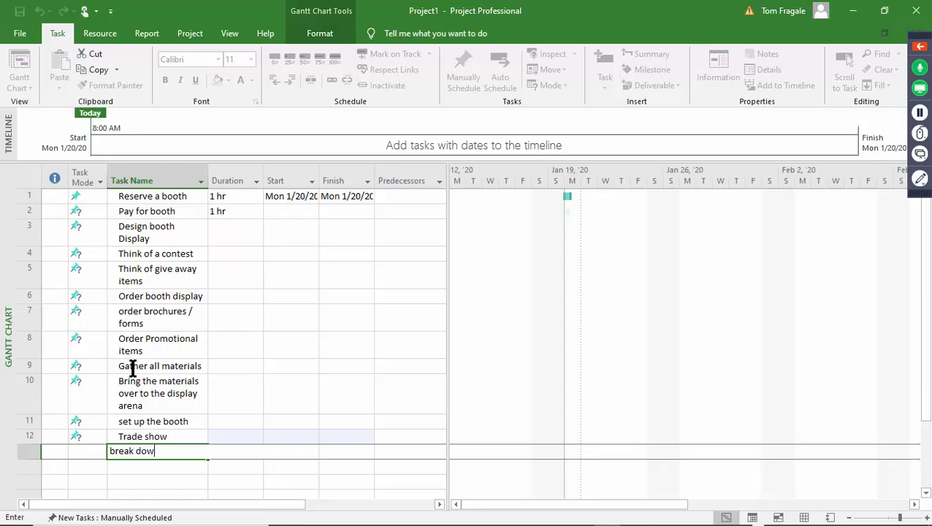
text(n the booth)
key(Return)
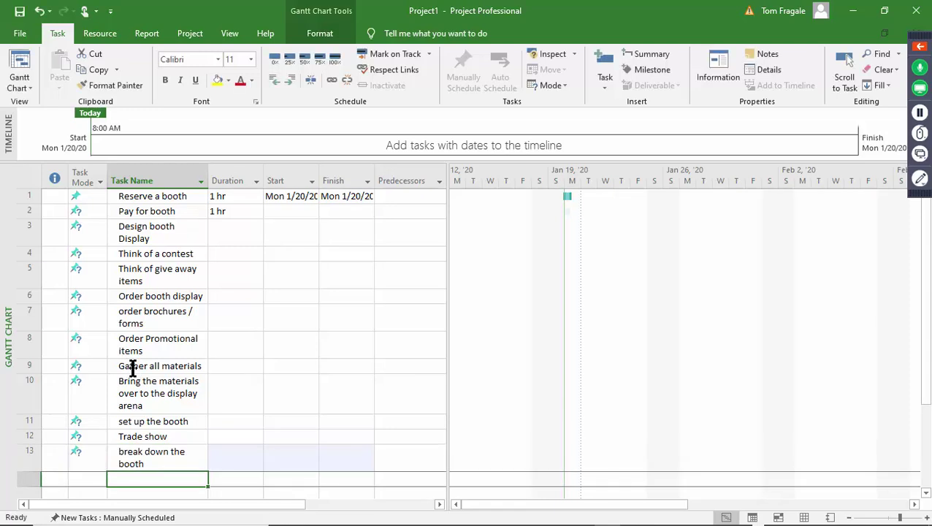
Step: Add a fourteenth task named "Bring the material back to the office" to the task list
text(Bring )
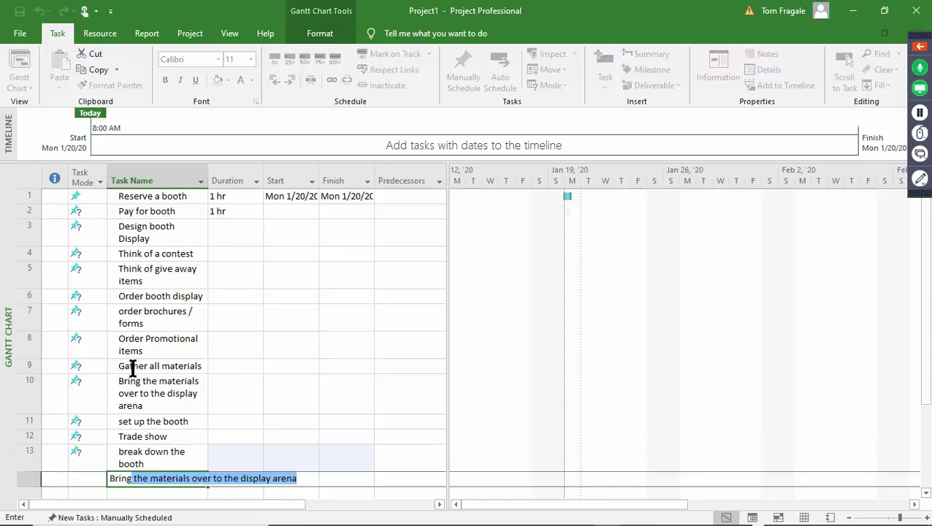
text(the naterial)
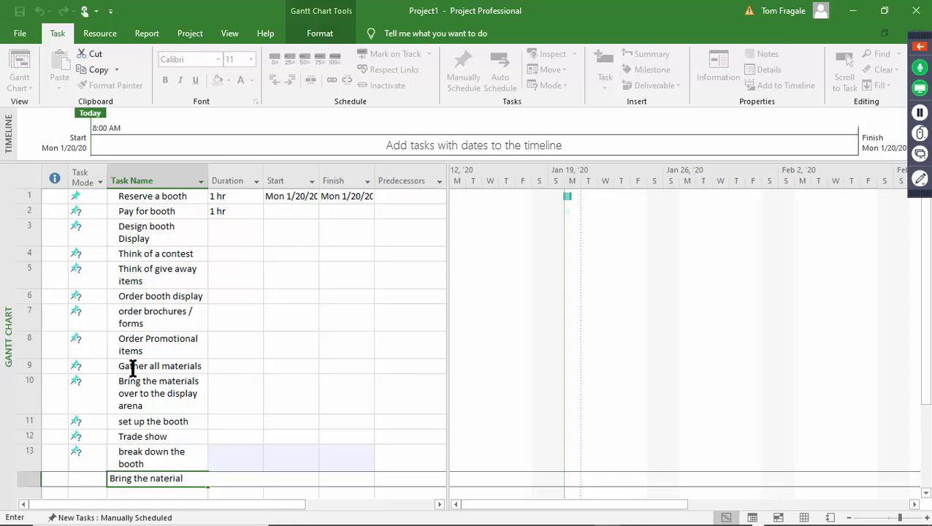
key(BackSpace)
key(BackSpace)
key(BackSpace)
key(BackSpace)
key(BackSpace)
key(BackSpace)
key(BackSpace)
key(BackSpace)
text(material back to the office)
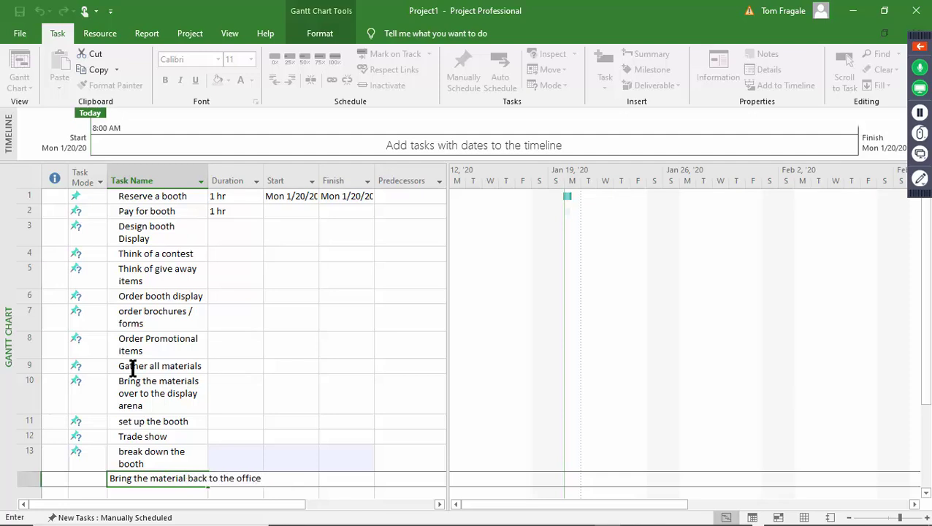
key(Return)
Step: Add a final task named "Follow up with the leads" at the end of the task list
text(F)
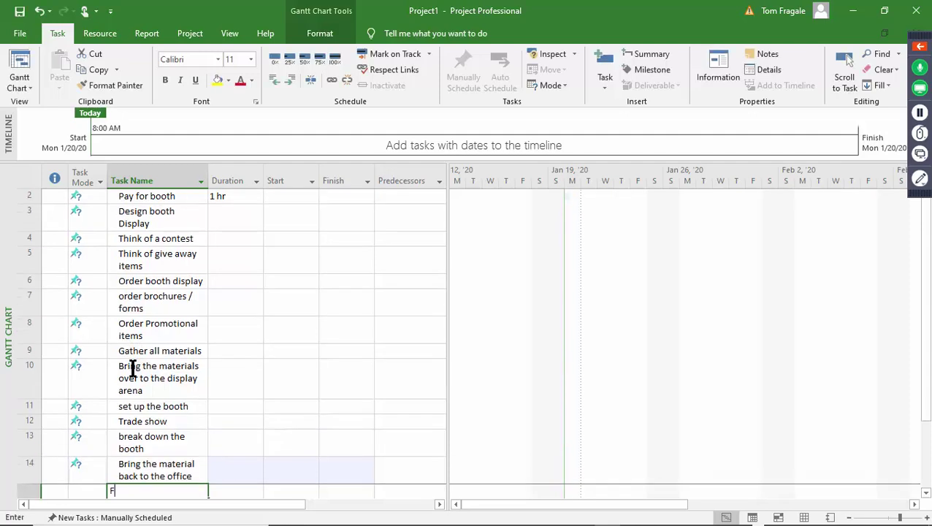
text(ollow up wot)
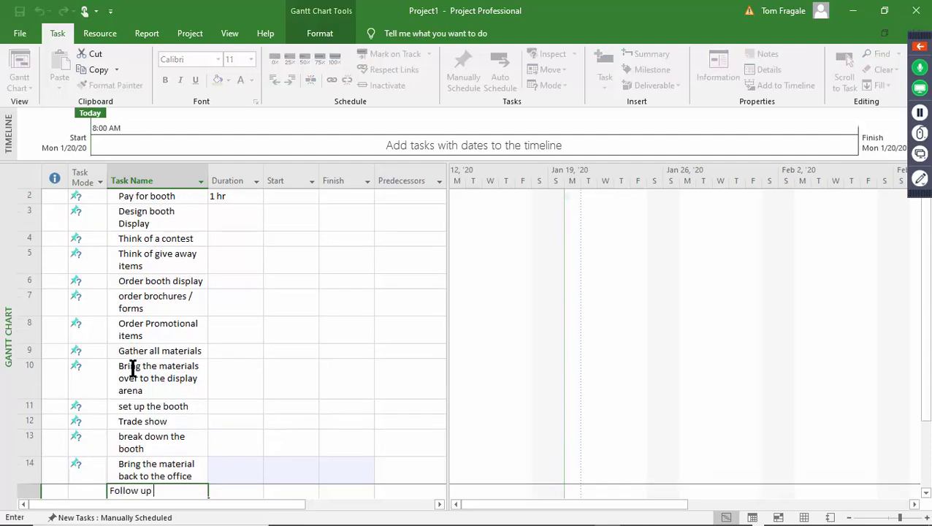
text(h the leads)
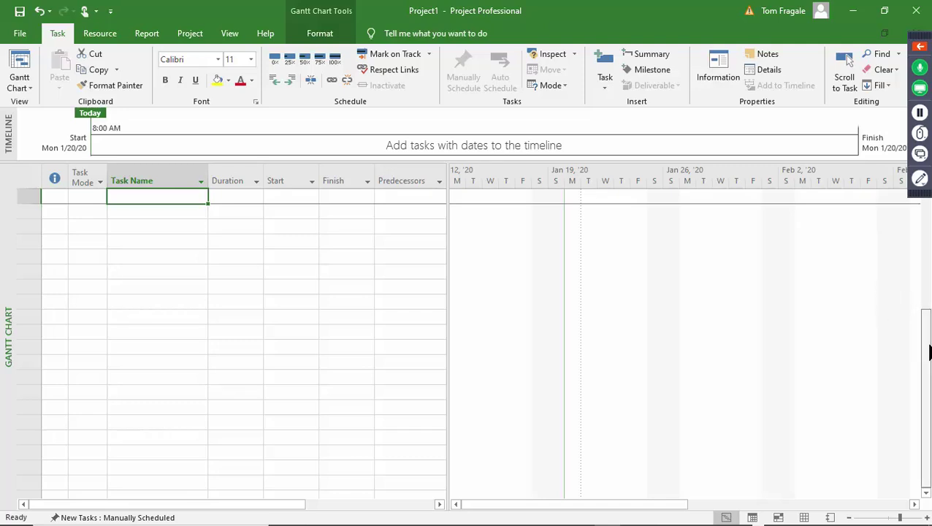
Step: Set the duration of the Design booth Display task to 8 hrs
drag(927, 322, 927, 212)
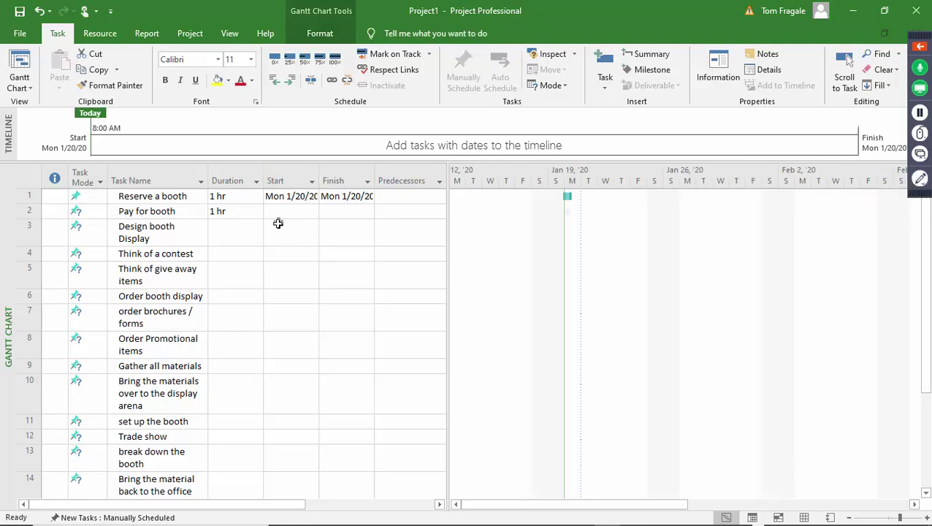
click(227, 234)
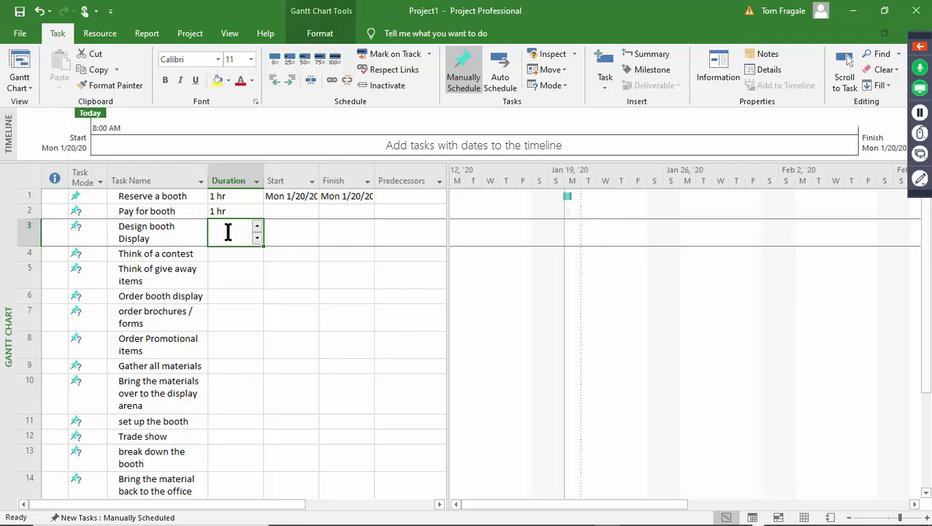
text(8)
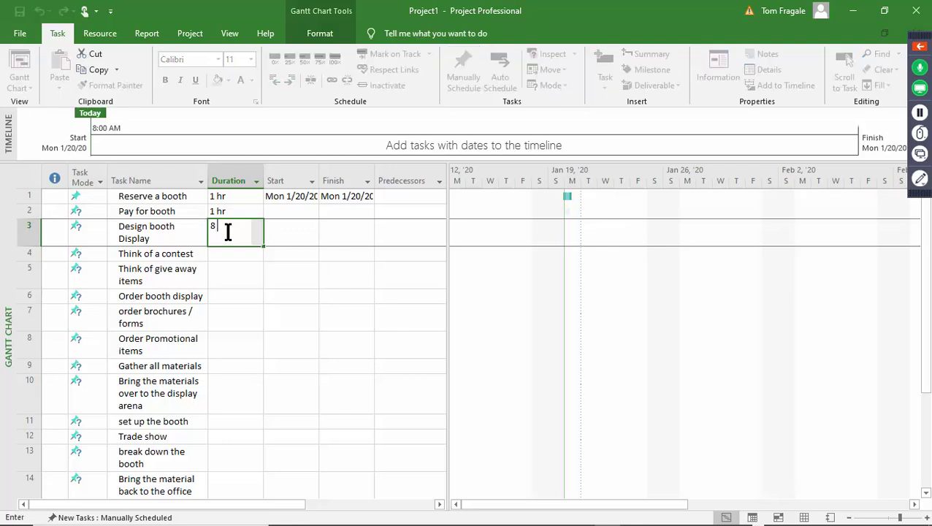
text( hr)
key(Return)
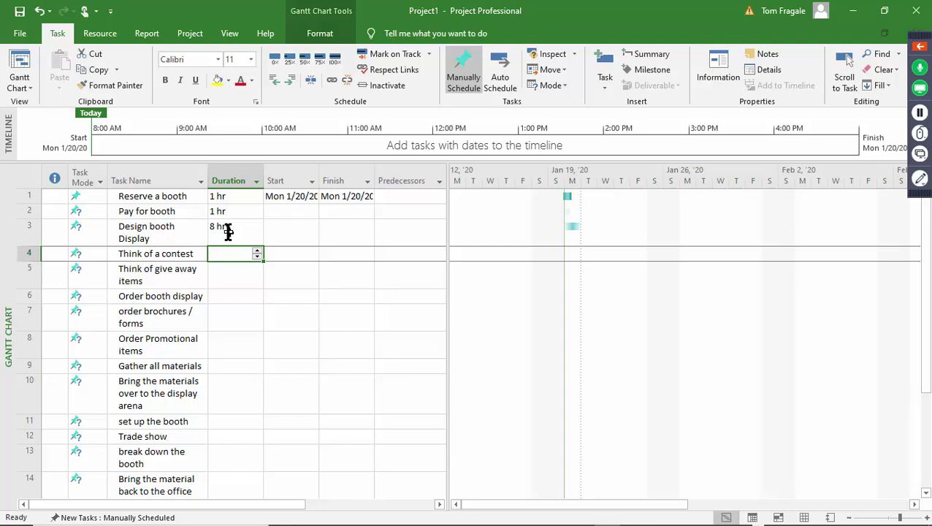
Step: Set the durations of the "Think of a contest" and "Think of give away items" tasks to 3 hrs each
text(3 hrss)
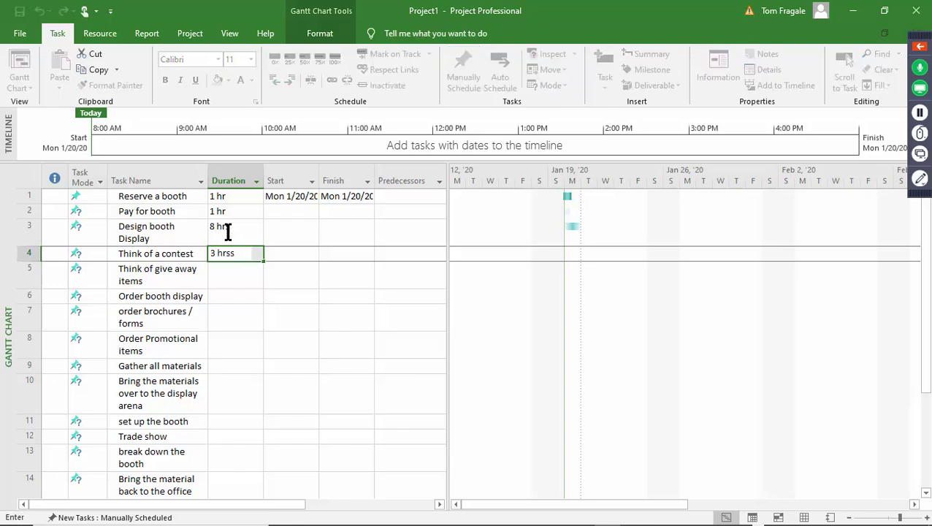
key(BackSpace)
key(Return)
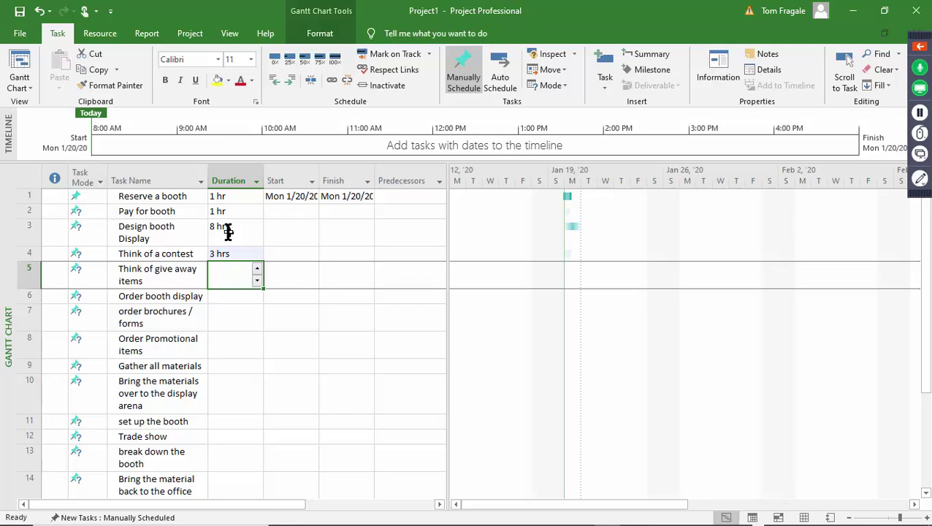
text(3 hrs)
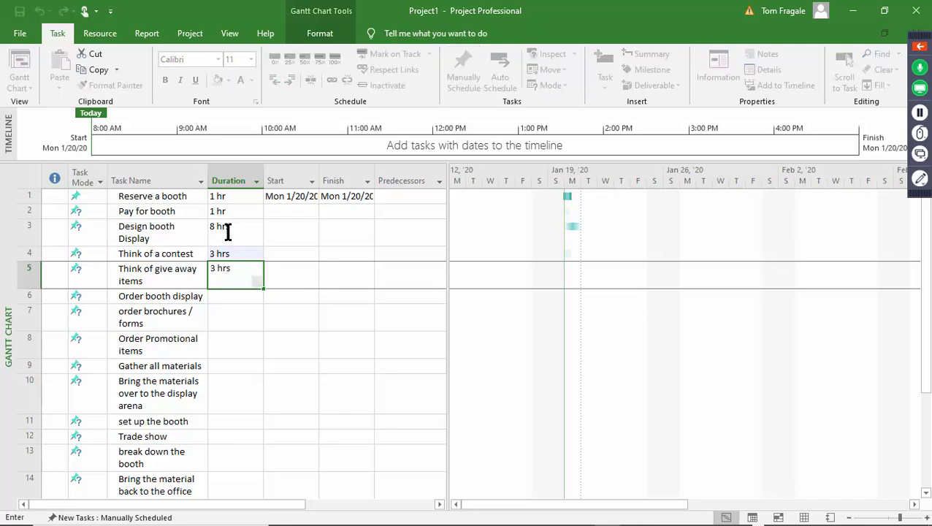
key(Return)
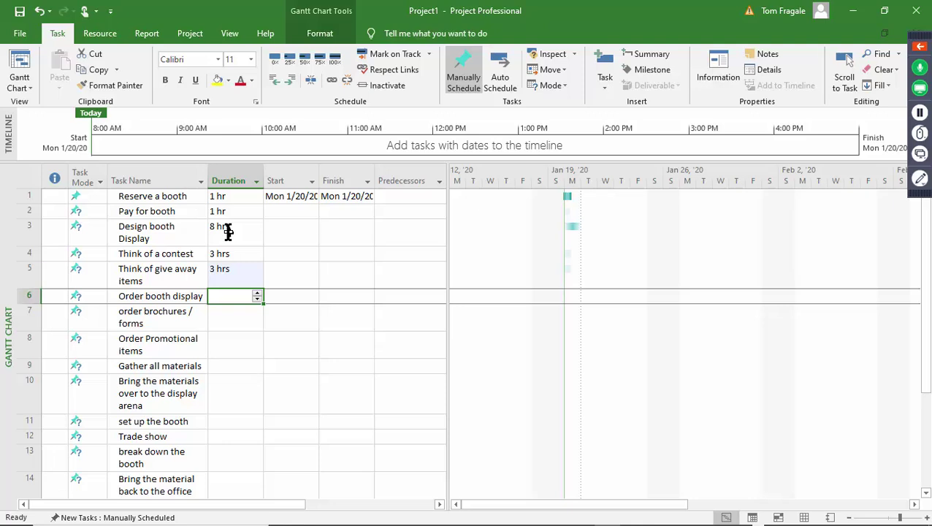
Step: Set the duration of the Order booth display task to 3 hrs and dismiss the Planning Wizard tip on bulk editing
text(3 hrs)
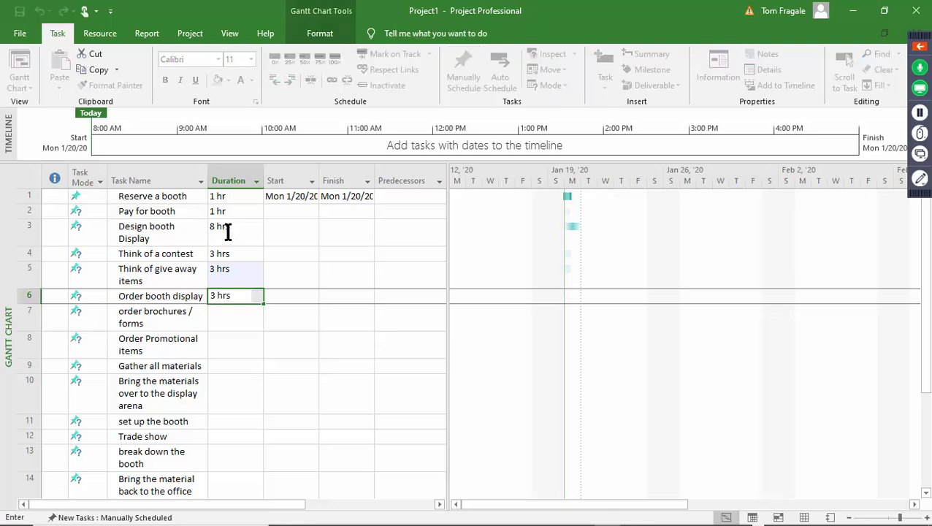
key(Return)
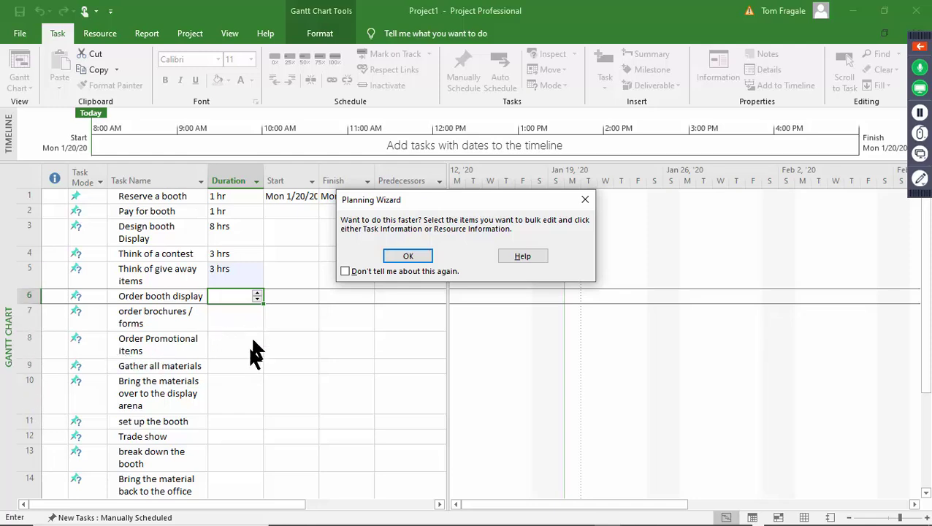
click(415, 257)
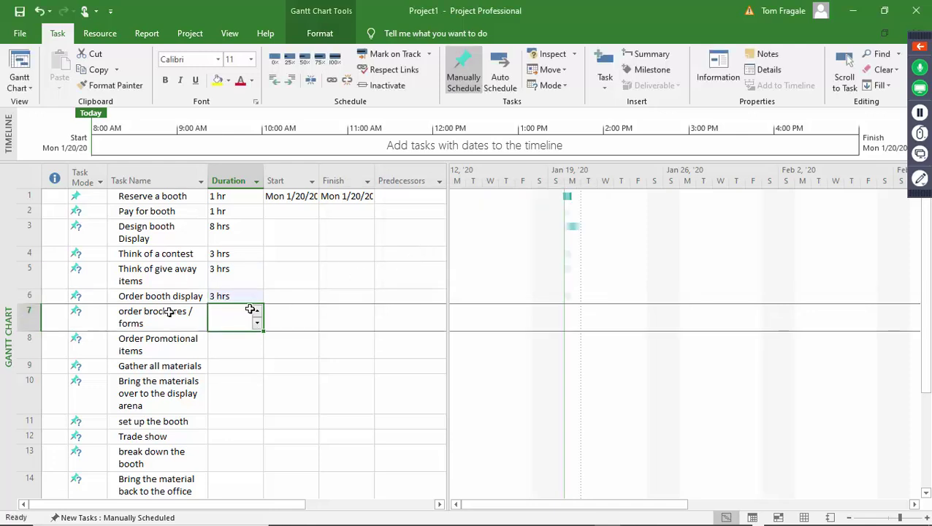
drag(29, 296, 31, 385)
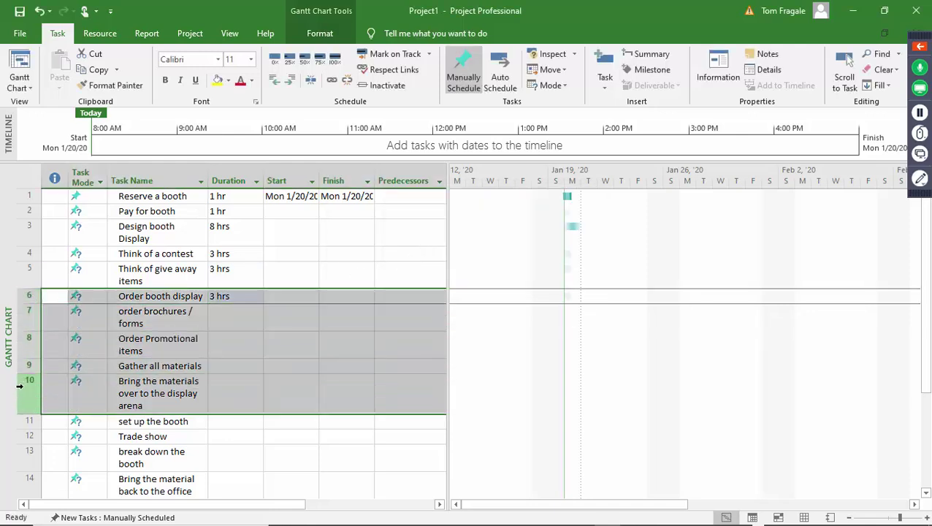
Step: Set the durations of the "order brochures / forms" and "Order Promotional items" tasks to 2 hrs each
click(234, 317)
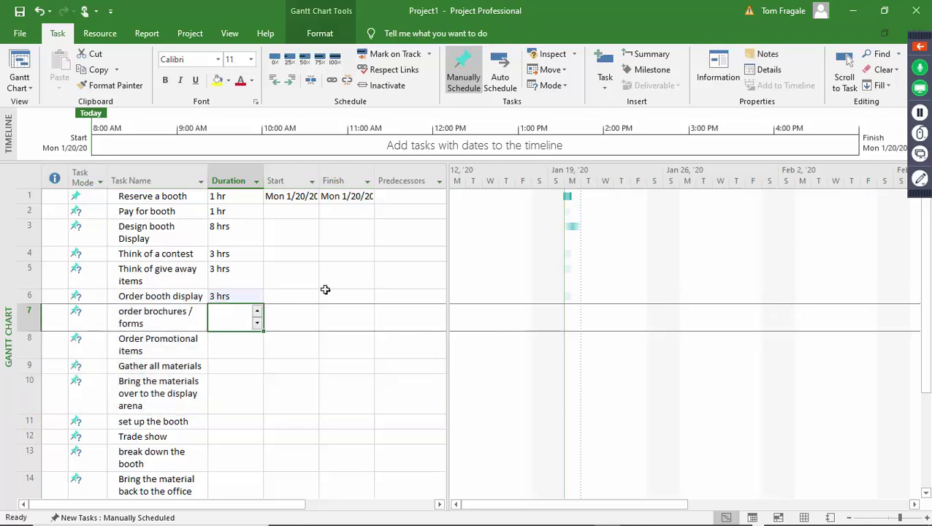
text(2 hrs)
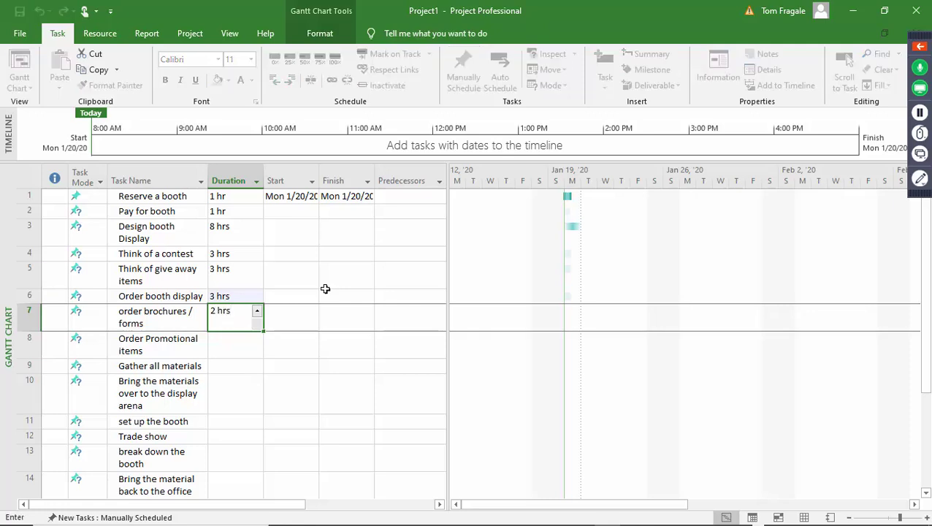
key(Return)
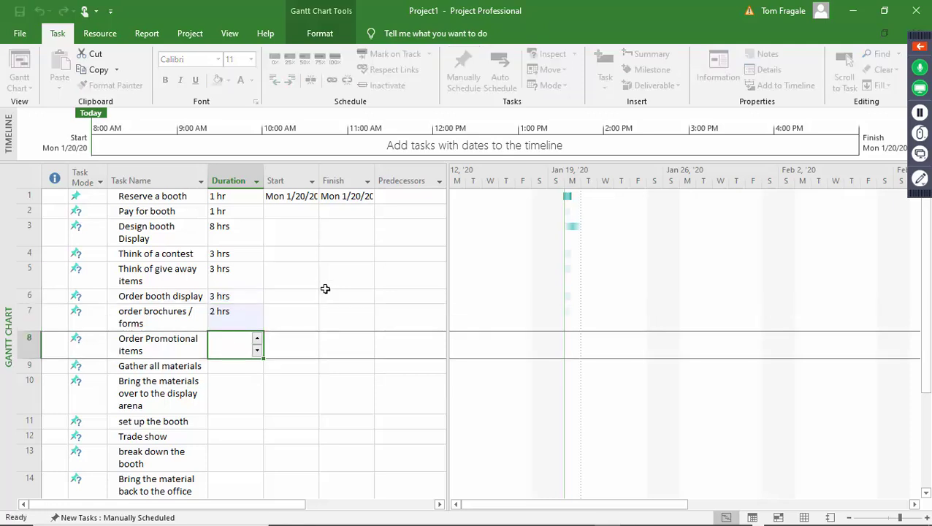
text(2 hr)
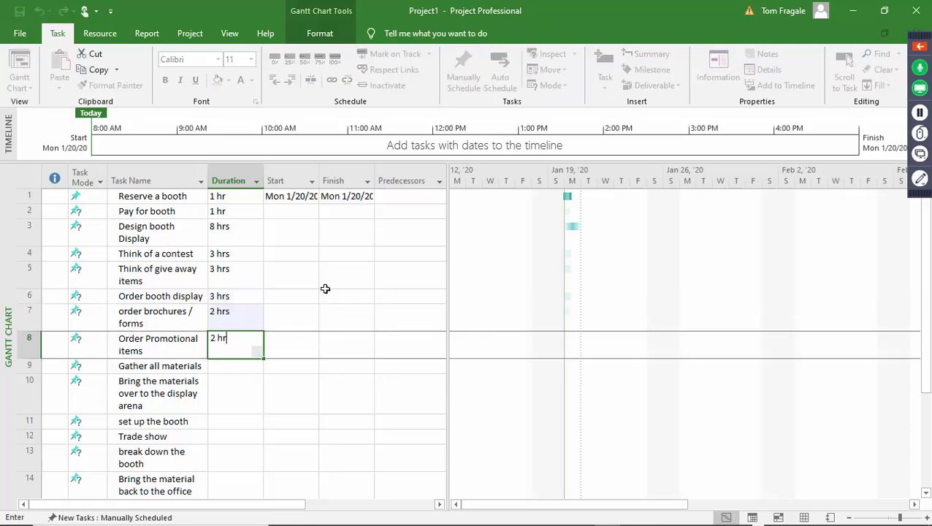
text(s)
key(Return)
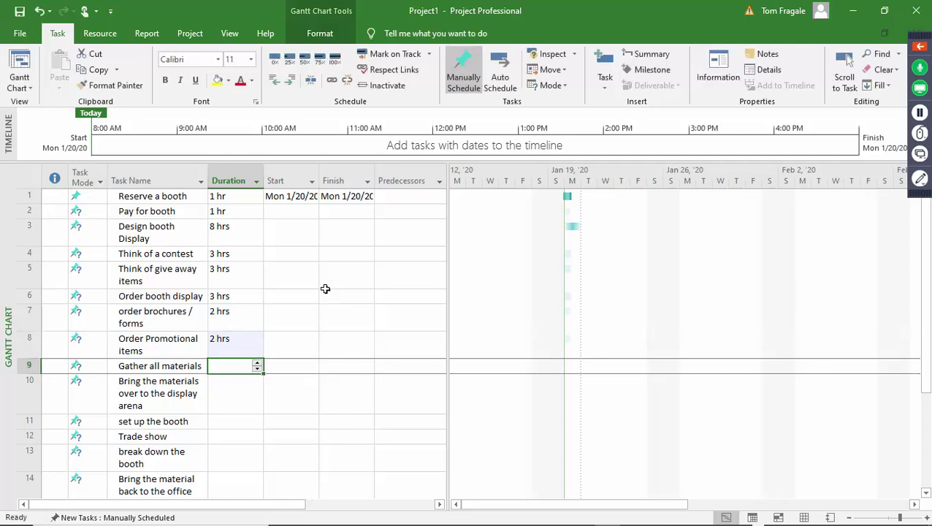
Step: Set the duration of the Gather all materials task to 1 day
text(1 da)
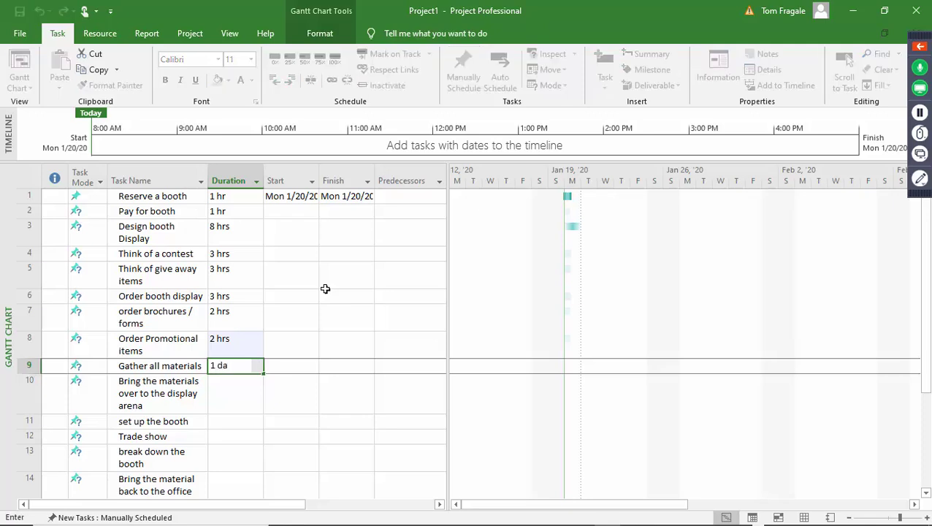
text(y)
key(Return)
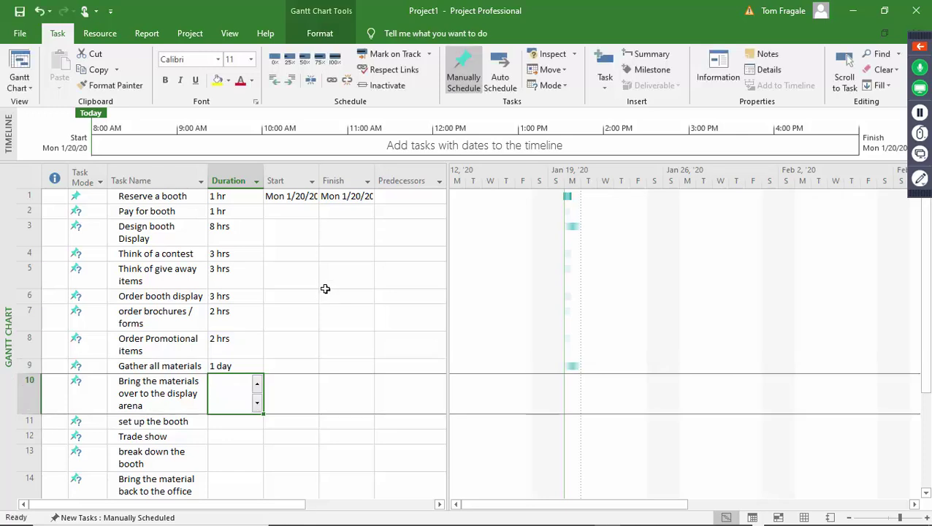
Step: Set the duration of the "Bring the materials over to the display arena" task to 4 hrs
text(3)
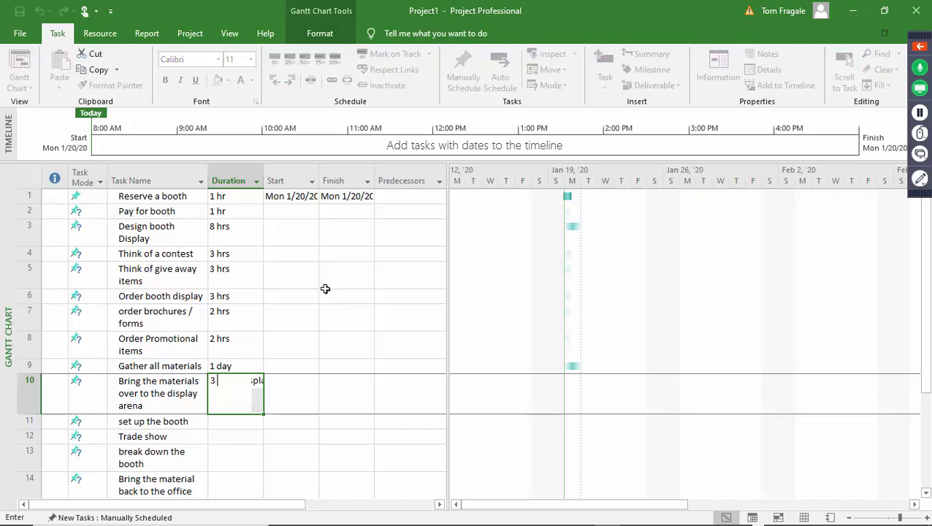
text( hrs)
key(BackSpace)
key(BackSpace)
key(BackSpace)
key(BackSpace)
key(BackSpace)
text(4 hrs)
key(Return)
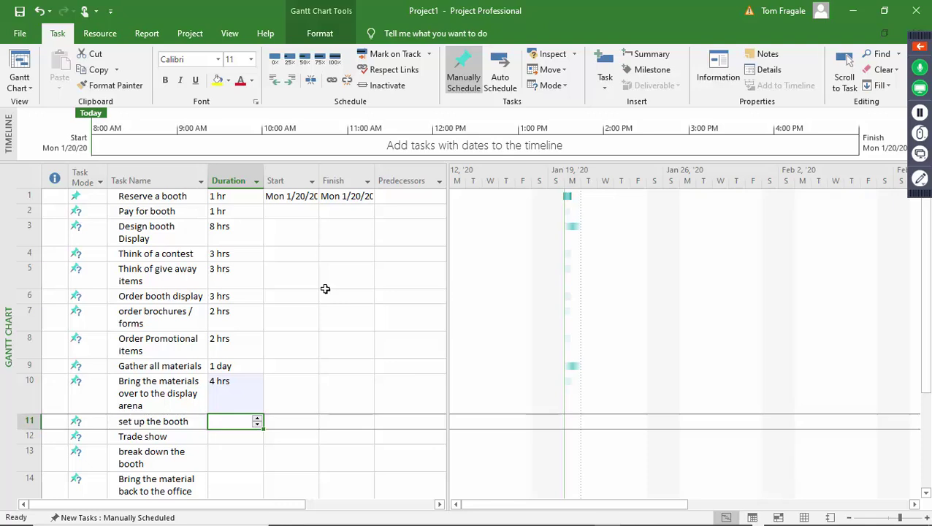
Step: Set the durations of the "set up the booth" task to 4 hrs and the "Trade show" task to 2.5 days
text(4 hrs)
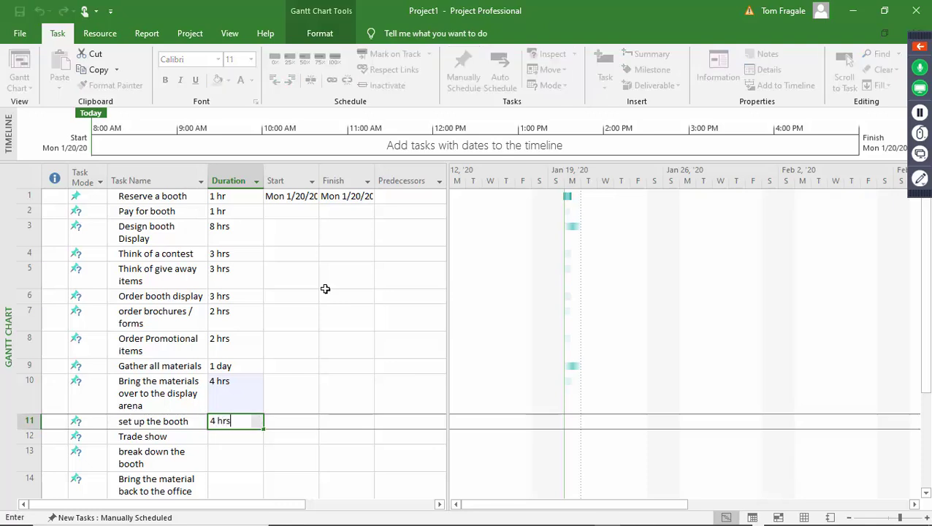
key(Return)
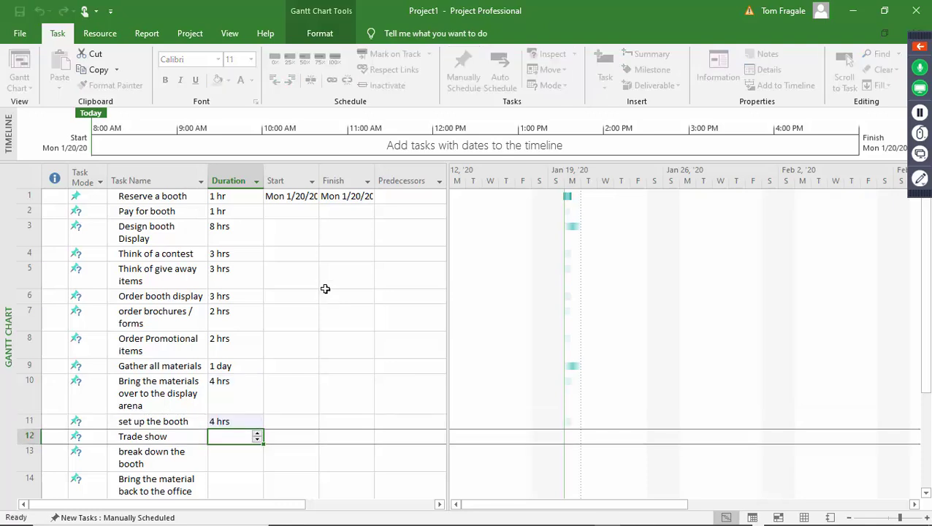
text(2)
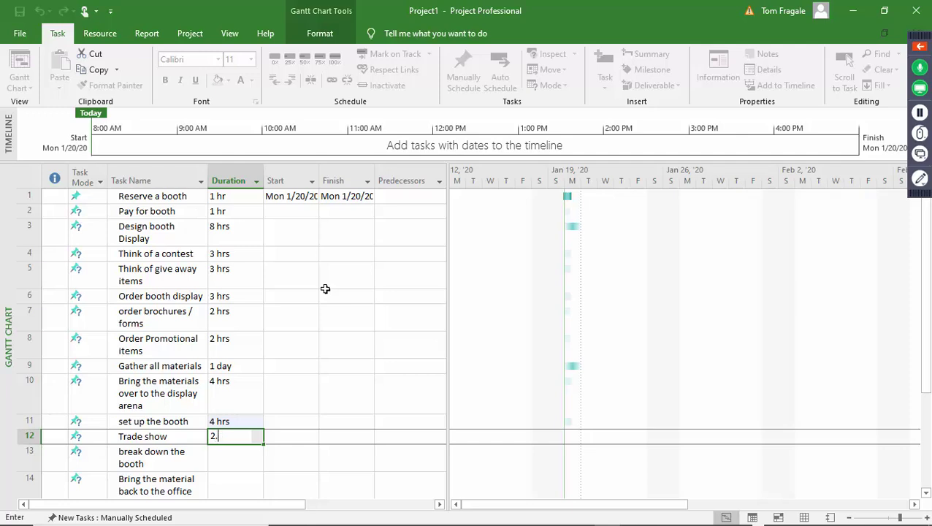
text(.5 d)
key(Return)
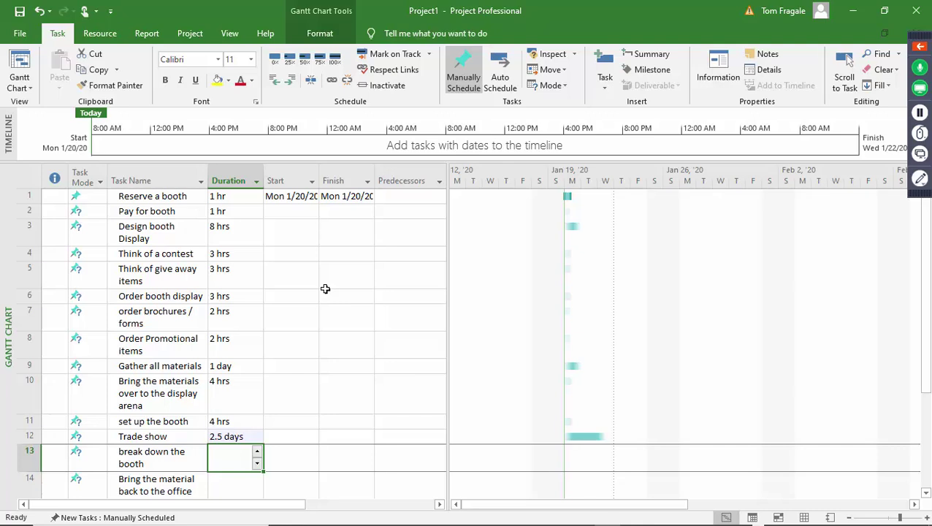
Step: Set the durations of "break down the booth" to 3 hrs and "Bring the material back to the office" to 4 hrs
text(3 hrs)
key(Return)
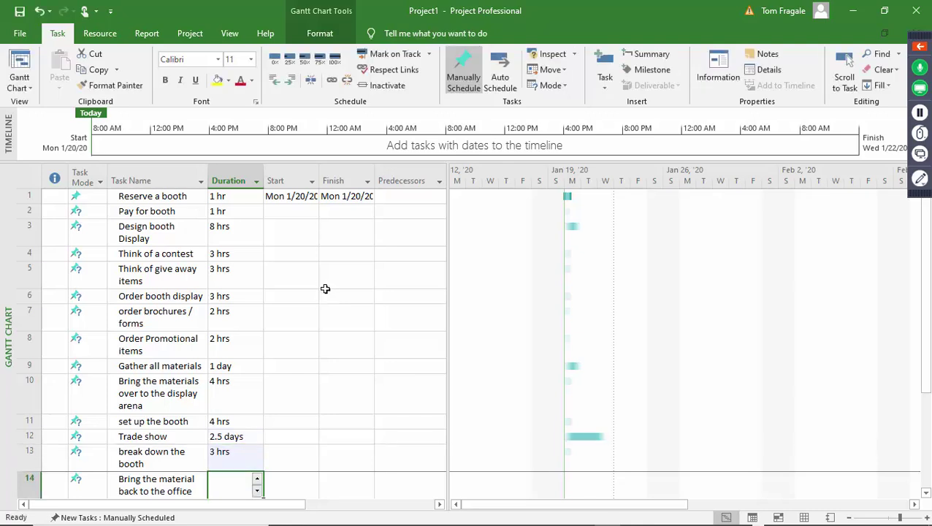
text(4 h)
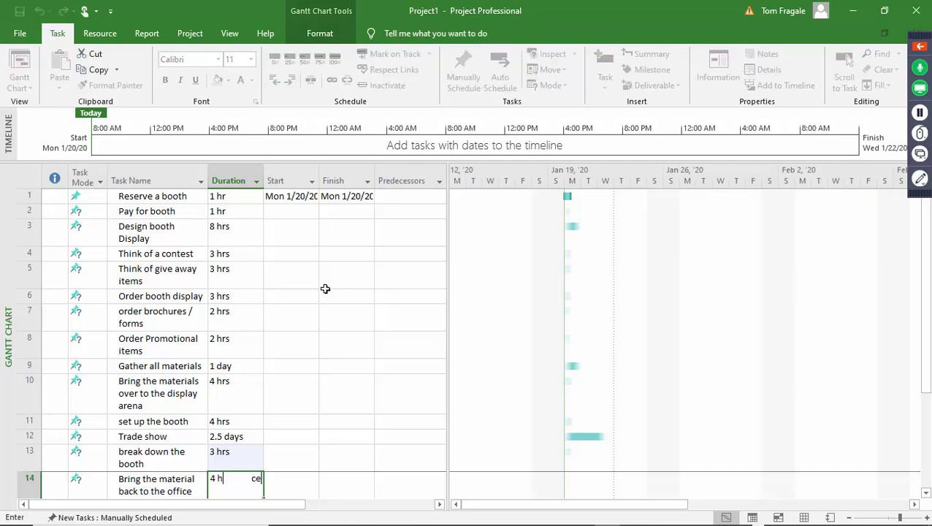
text(rs)
key(Return)
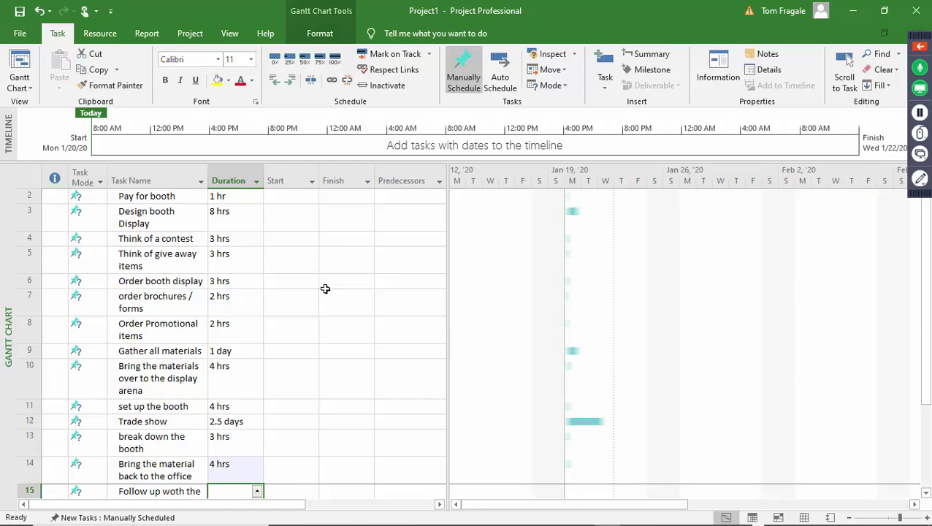
Step: Set the duration of the final task, following up with the leads, to 1 week
text(1)
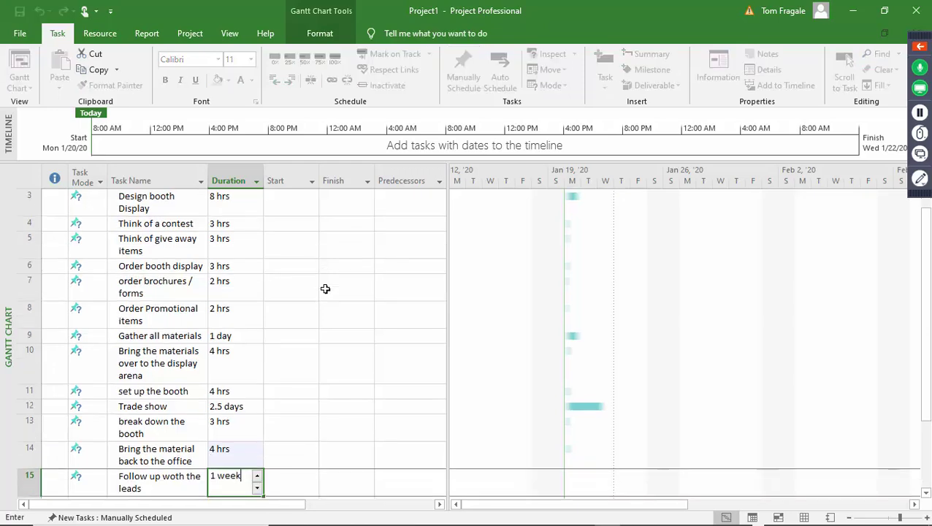
text( week)
key(Return)
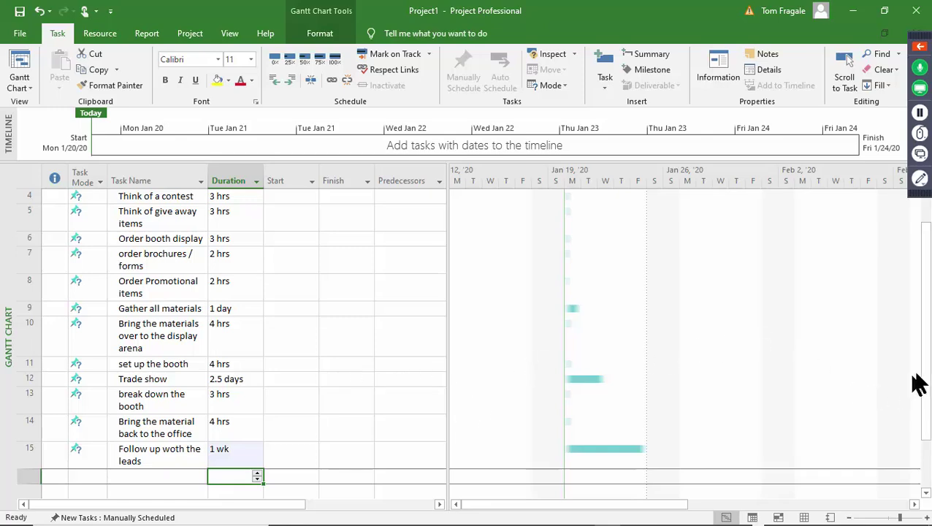
Step: Set the start dates of "Pay for booth" to Tue 1/21/20 and "Design booth Display" to Wed 1/22/20
scroll(921, 343, up, 1)
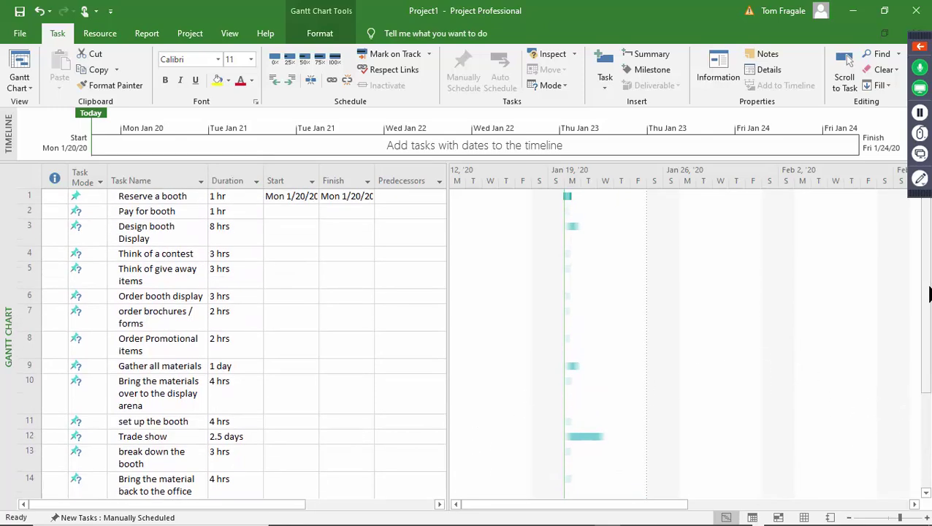
click(295, 211)
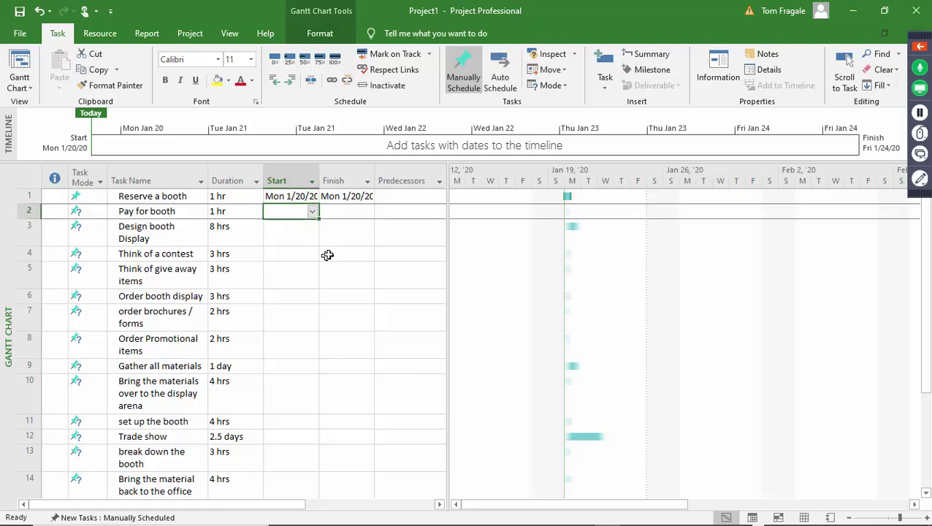
click(314, 212)
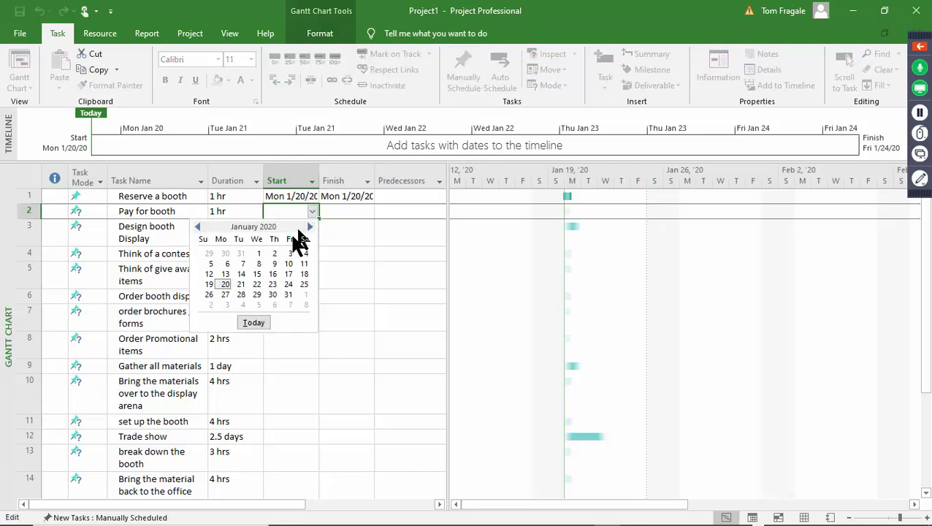
click(241, 282)
click(285, 235)
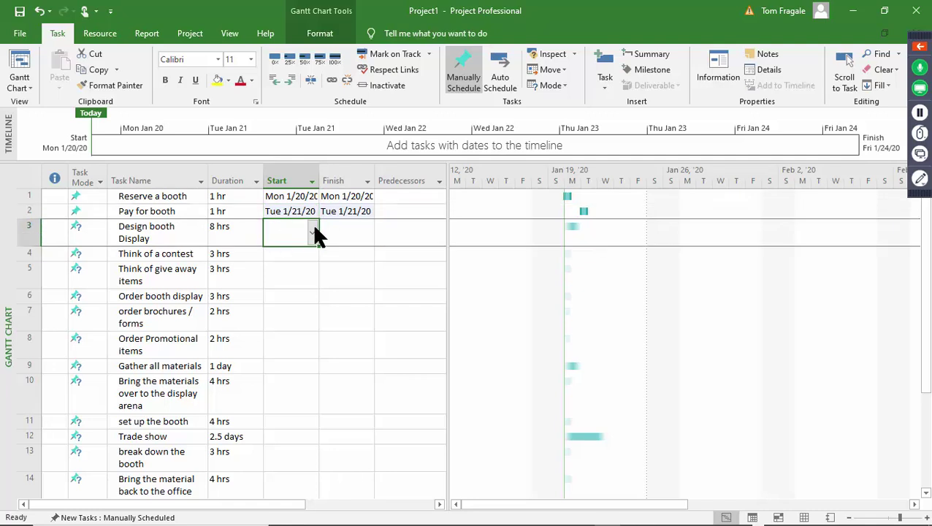
click(313, 232)
click(259, 312)
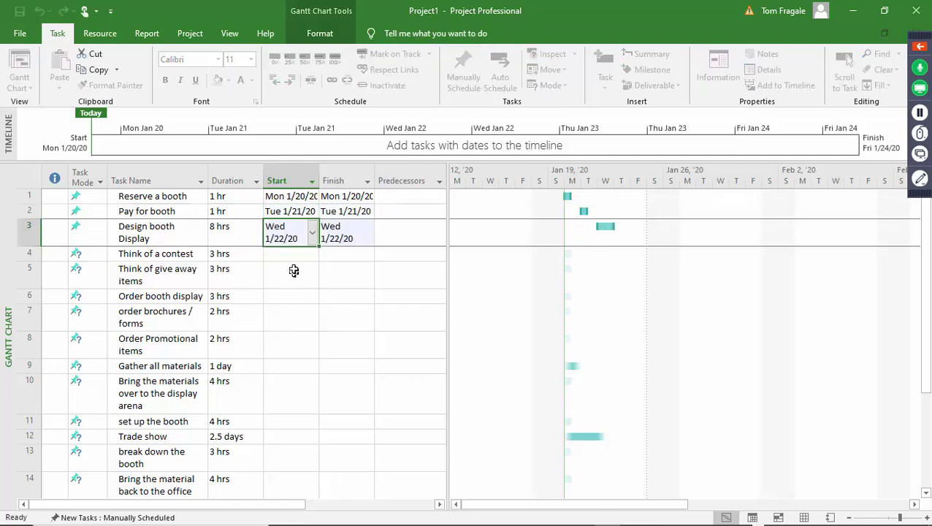
Step: Set the start dates of "Think of a contest" to Thu 1/23/20 and "Think of give away items" to Fri 1/24/20
click(292, 255)
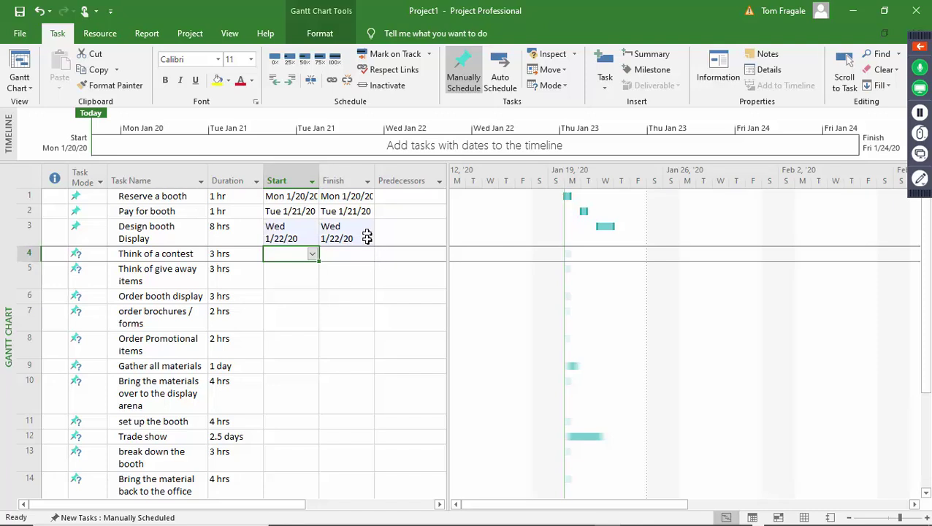
click(312, 253)
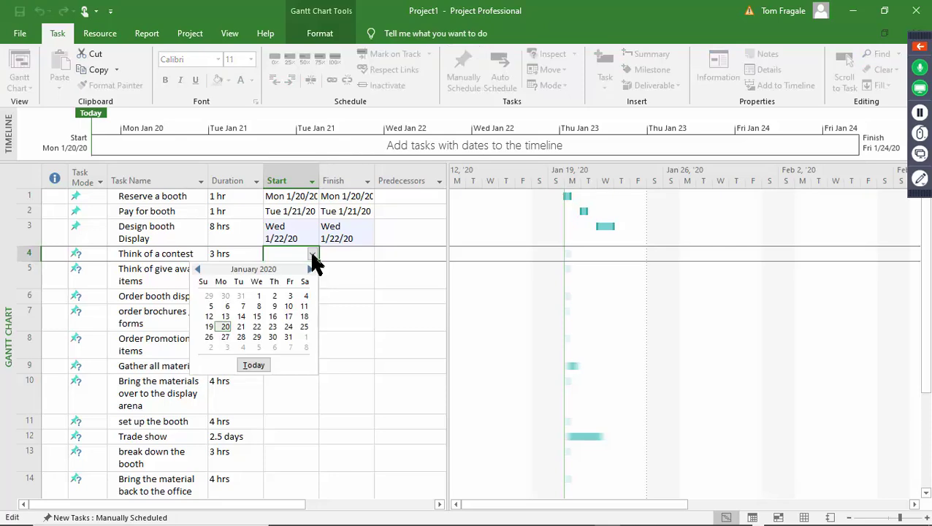
click(276, 327)
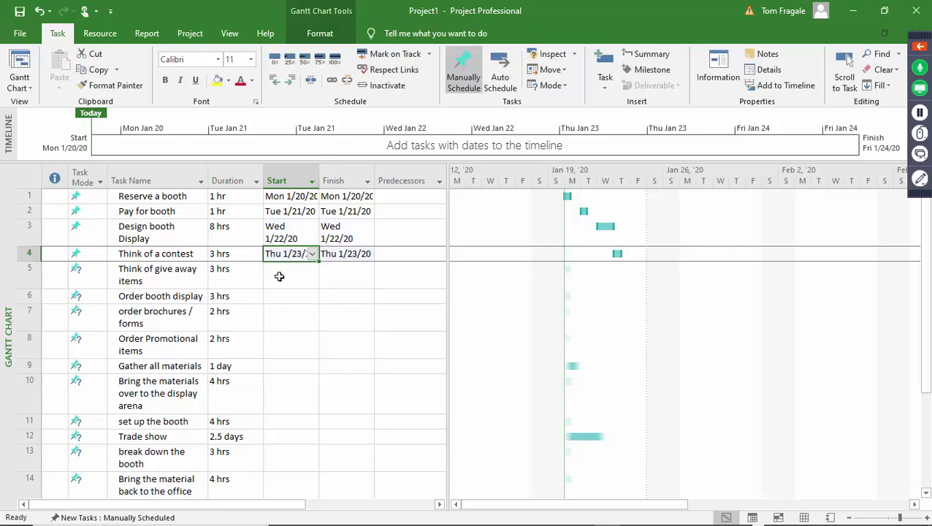
click(315, 281)
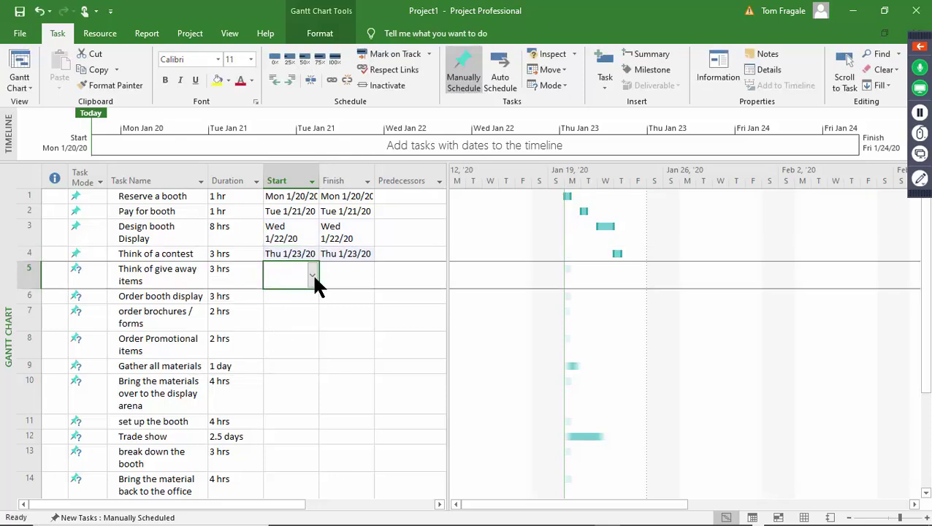
click(311, 275)
click(292, 357)
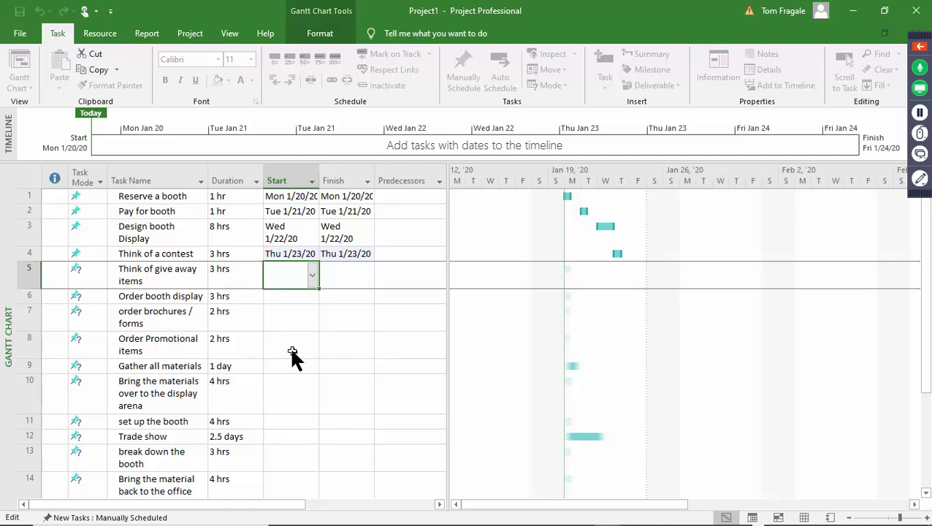
Step: Set the start dates of "Order booth display" to Tue 1/28/20 and "order brochures / forms" to Wed 1/29/20
click(273, 298)
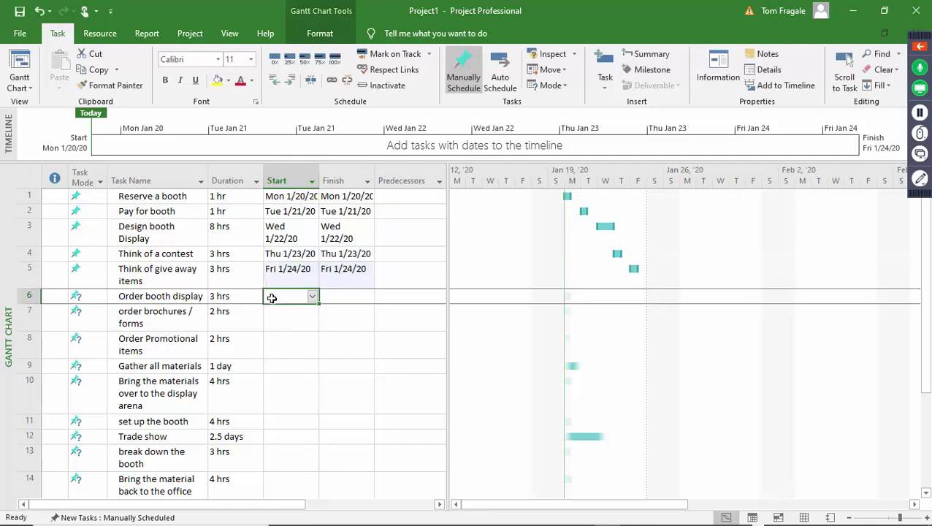
click(313, 297)
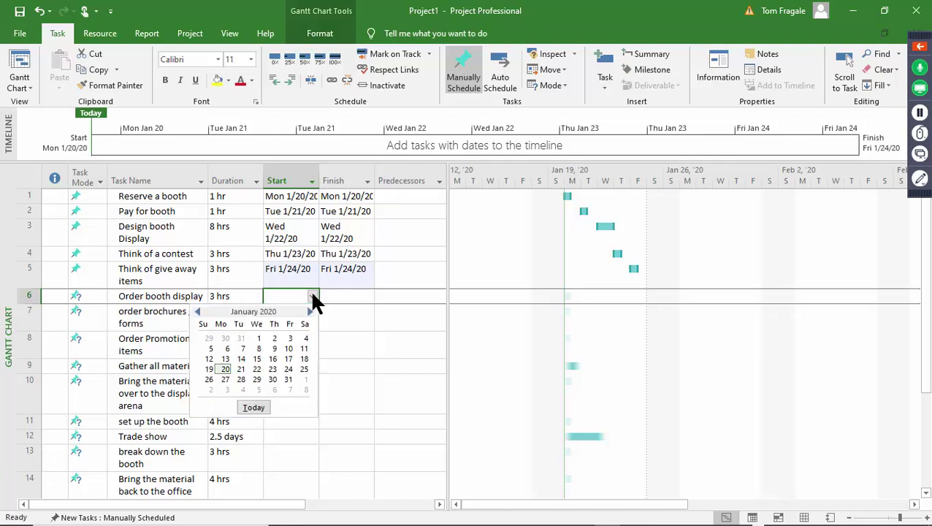
click(240, 380)
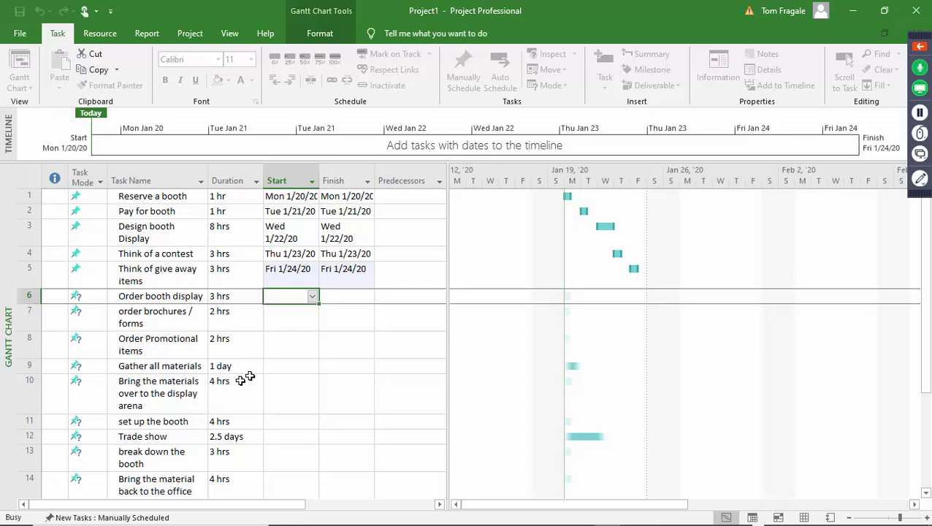
click(291, 325)
click(312, 322)
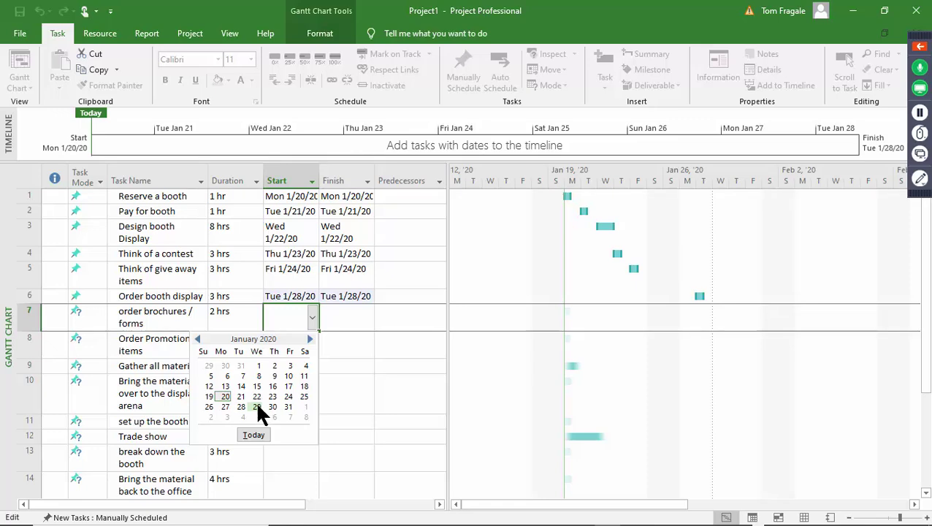
click(256, 404)
Step: Set the start dates of "Order Promotional items" to Thu 1/23/20 and "Gather all materials" to Mon 2/24/20
click(289, 350)
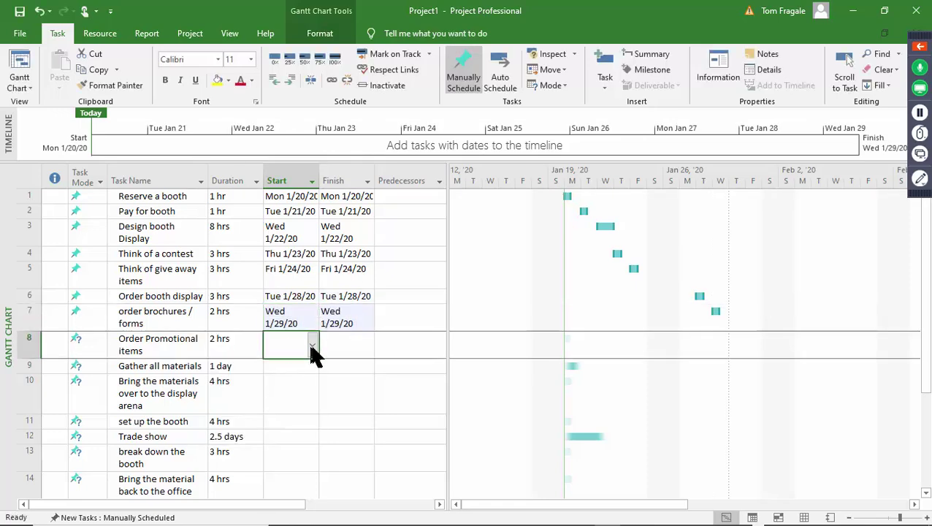
click(313, 344)
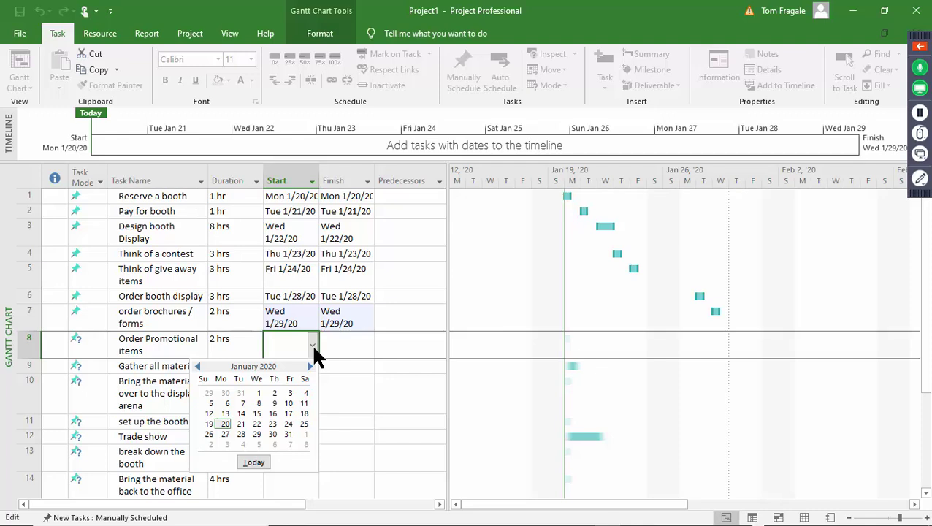
click(272, 424)
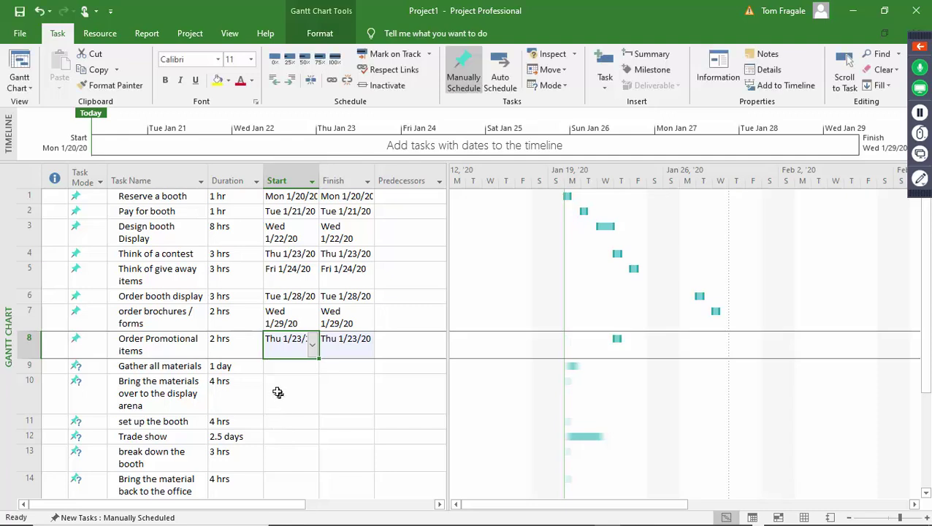
click(273, 365)
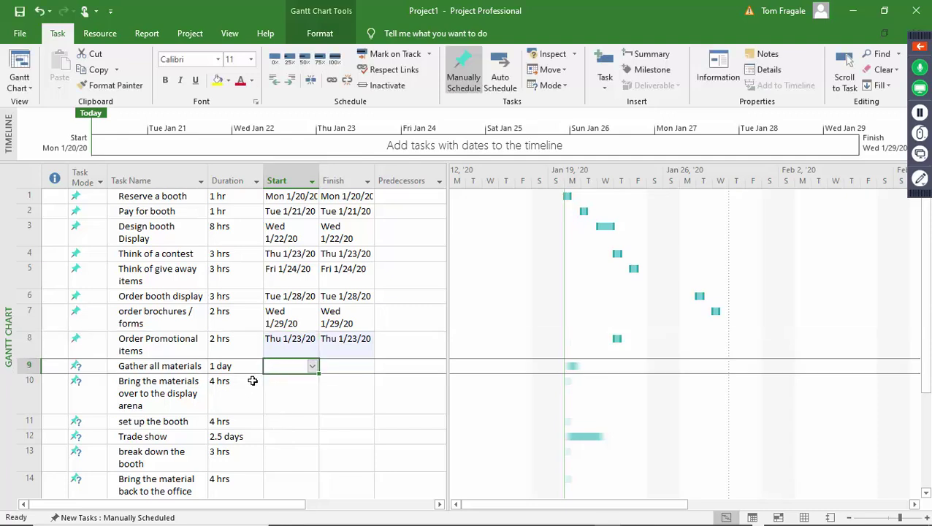
click(312, 366)
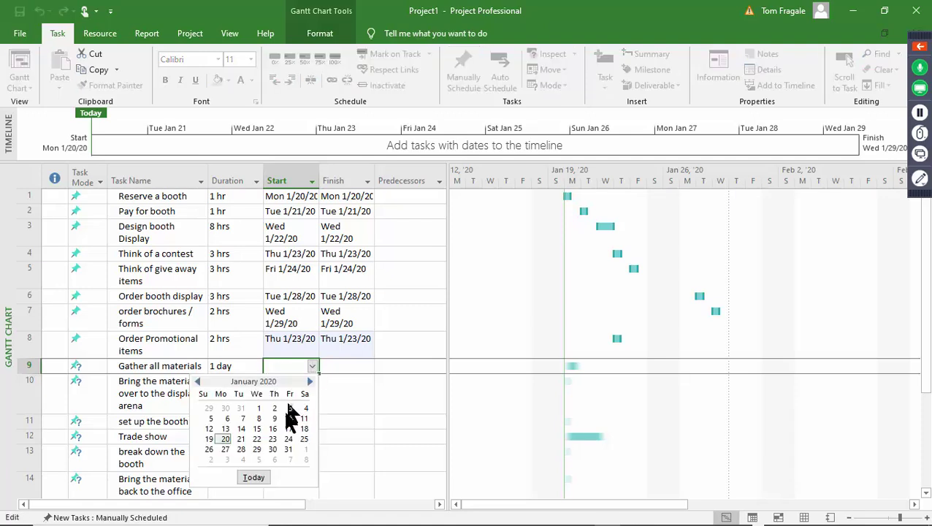
click(310, 382)
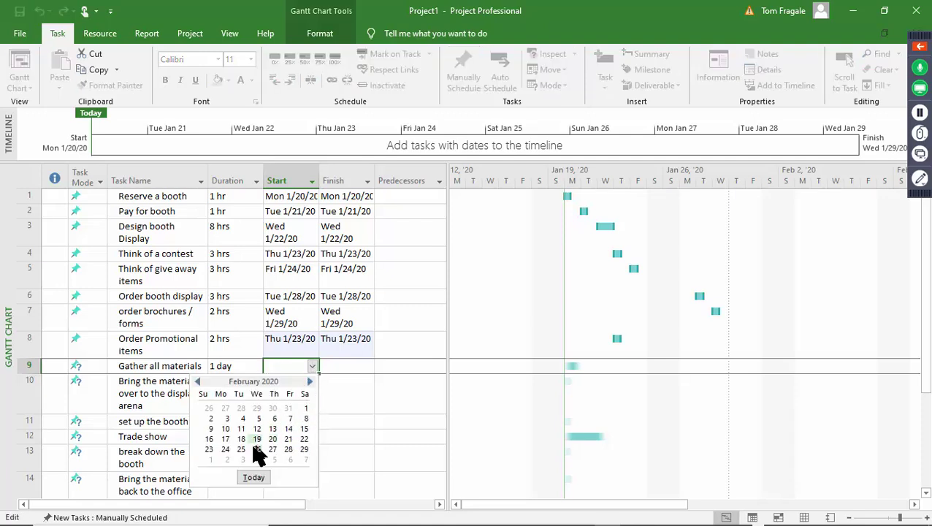
click(226, 449)
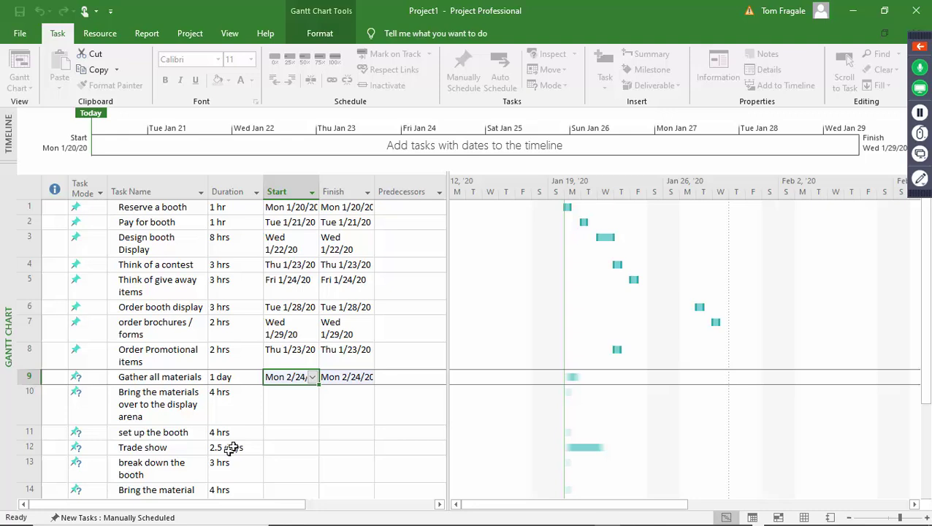
Step: Set the start dates of "Bring the materials over to the display arena" and "set up the booth" to Mon 3/2/20
click(277, 412)
click(311, 409)
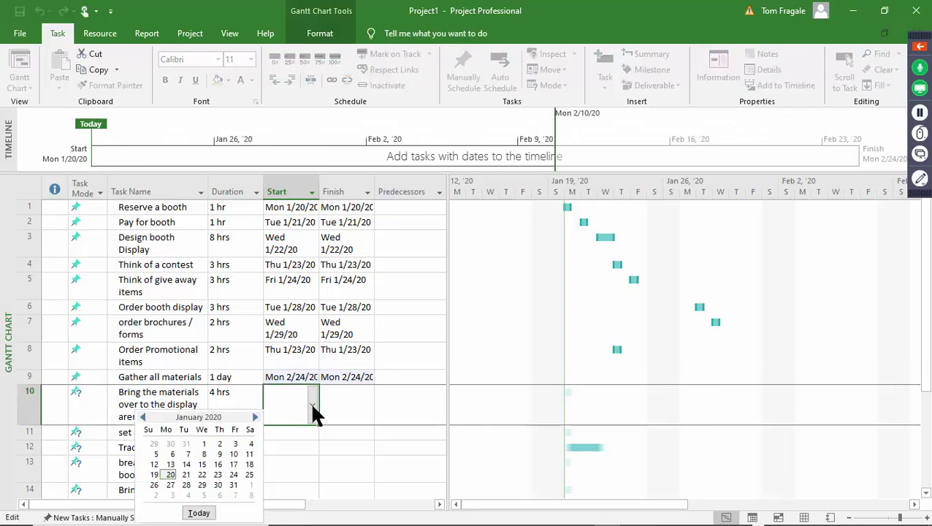
click(255, 417)
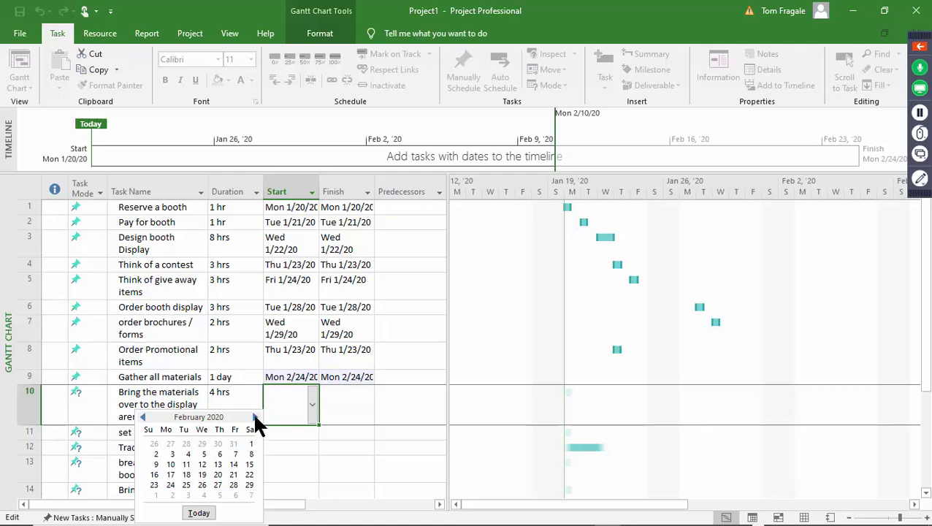
click(255, 417)
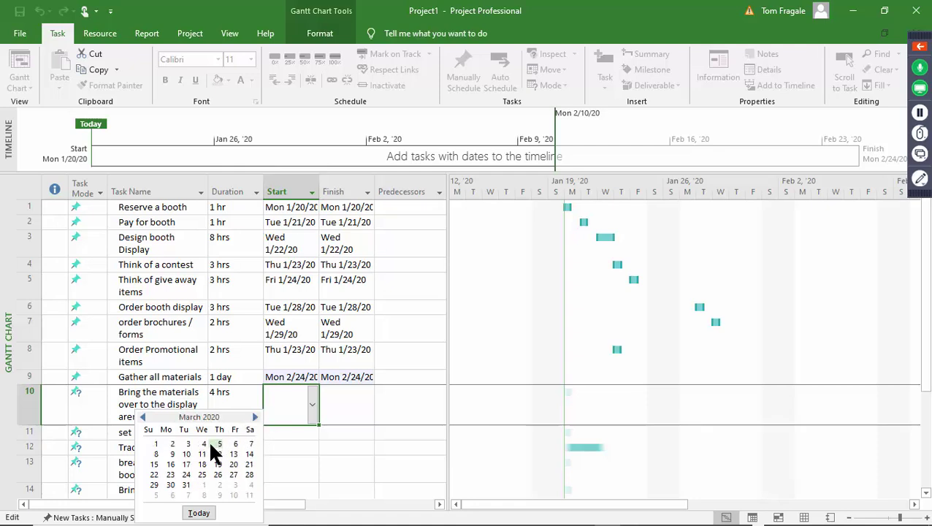
click(172, 444)
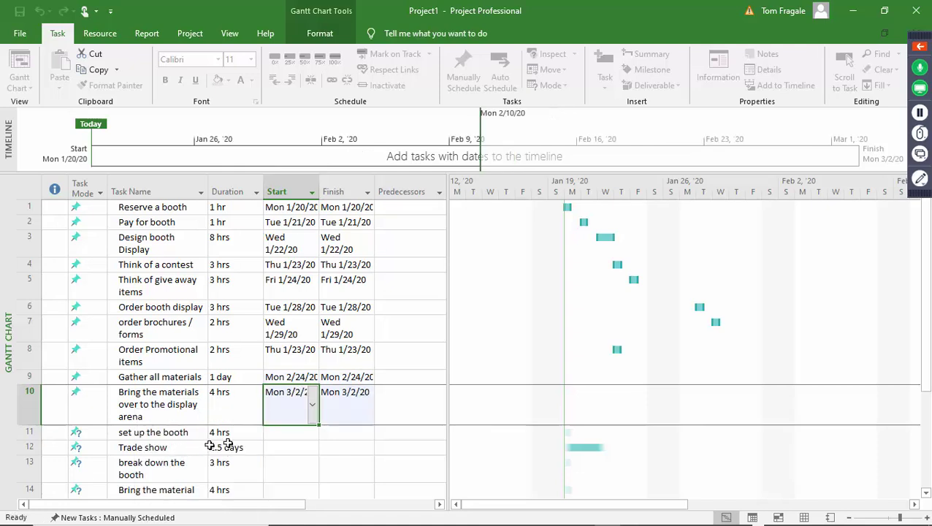
click(305, 432)
click(313, 436)
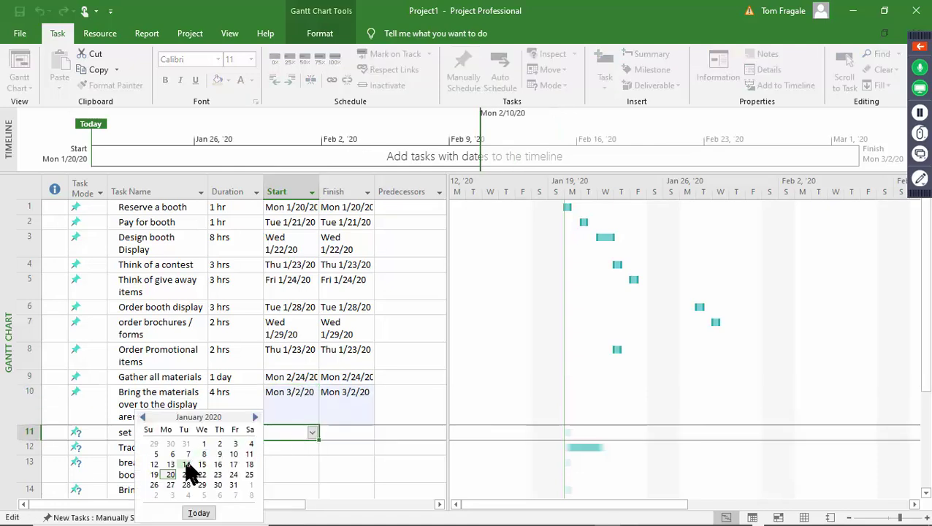
click(254, 418)
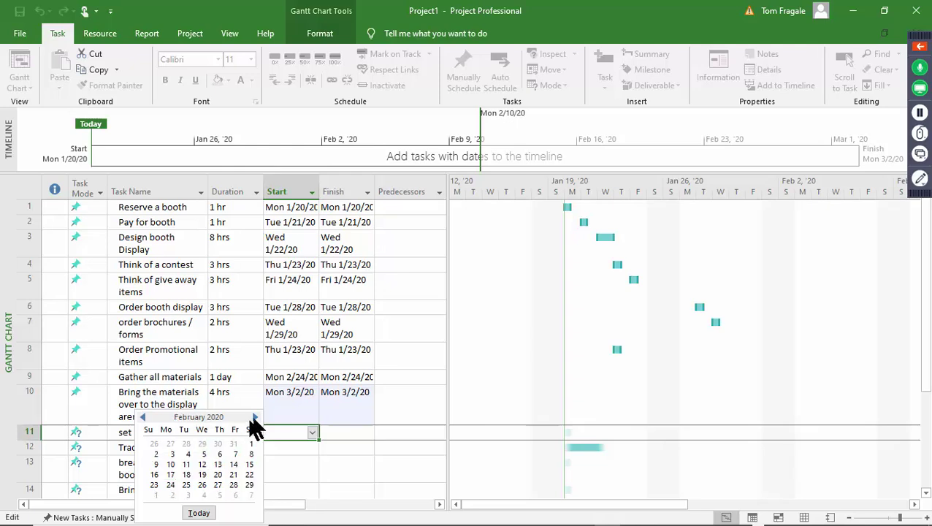
click(255, 418)
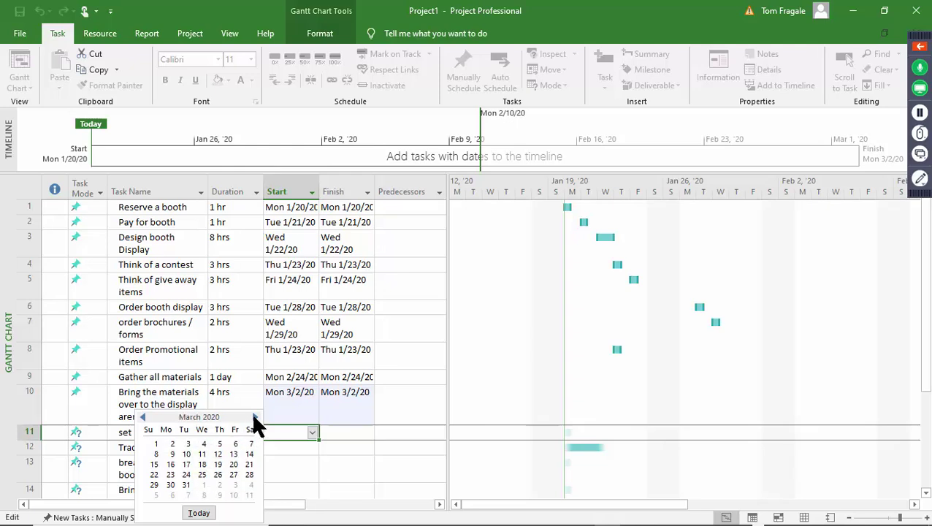
click(173, 444)
Step: Set the start date of the "Trade show" task to Wed 3/4/20
click(287, 449)
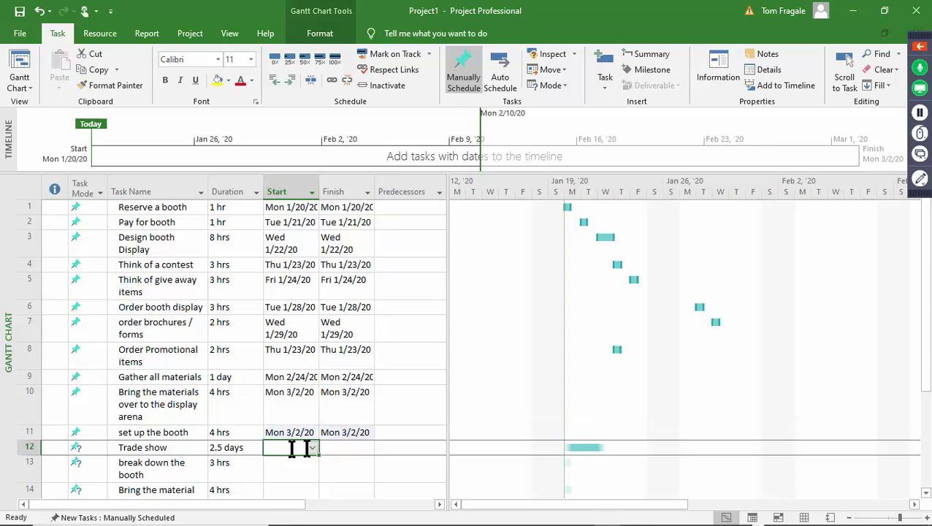
click(312, 447)
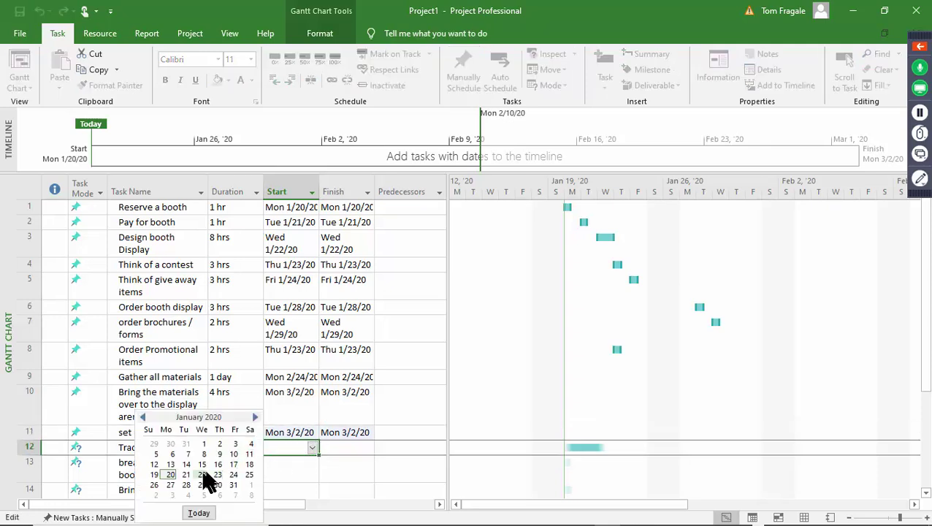
click(255, 418)
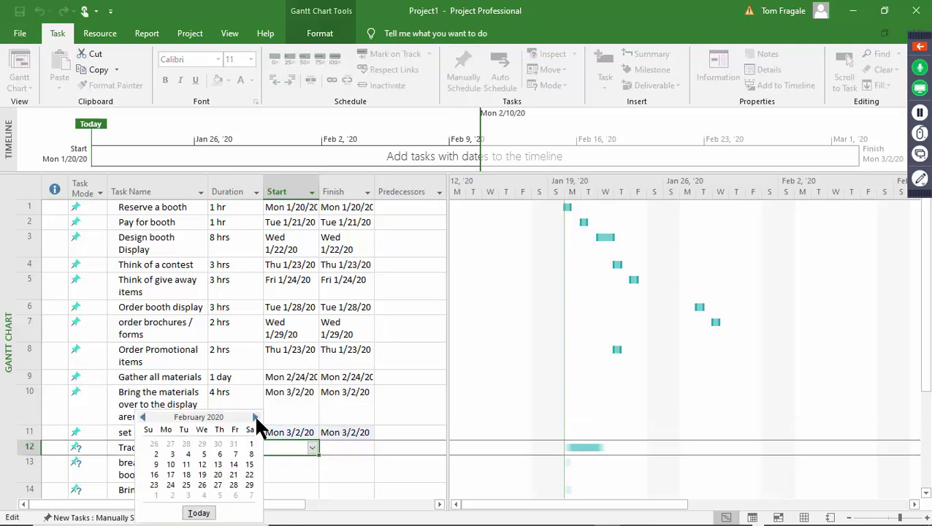
click(255, 417)
click(186, 444)
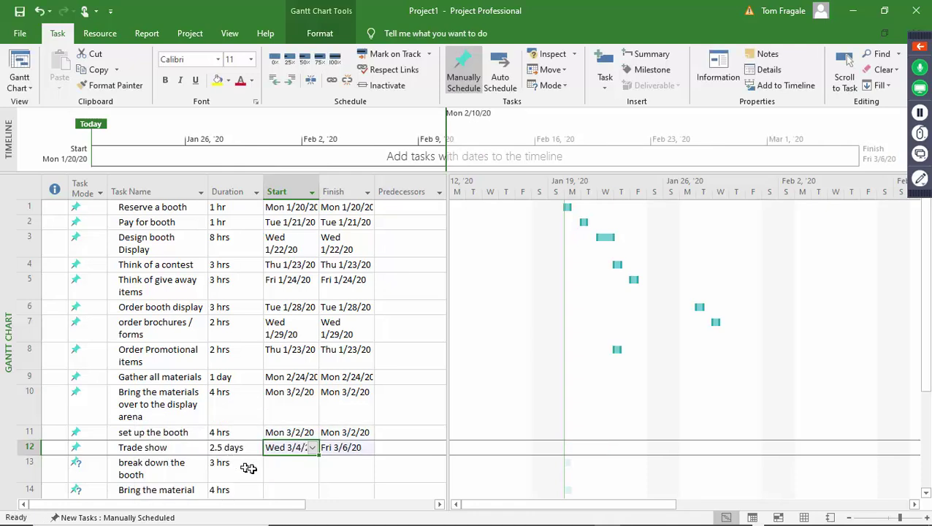
Step: Set the start date of "break down the booth" to Fri 1/24/20
click(274, 470)
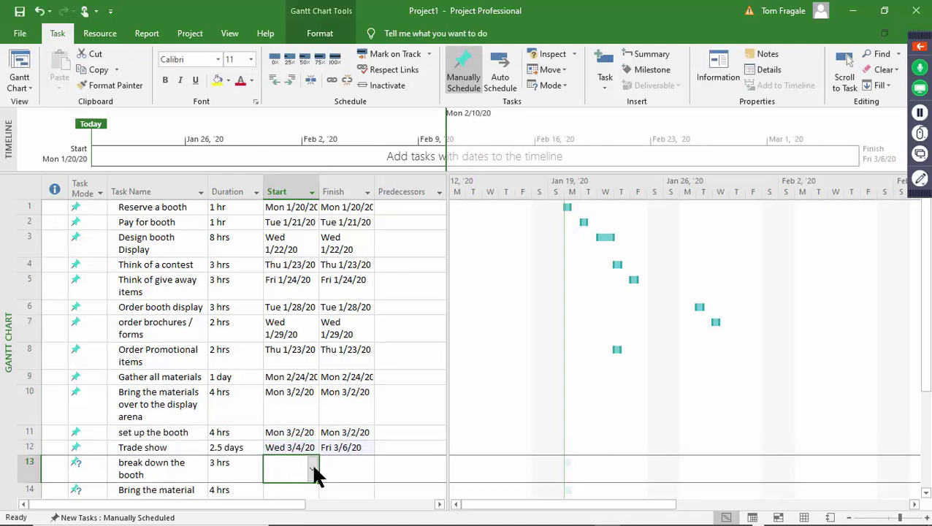
click(314, 471)
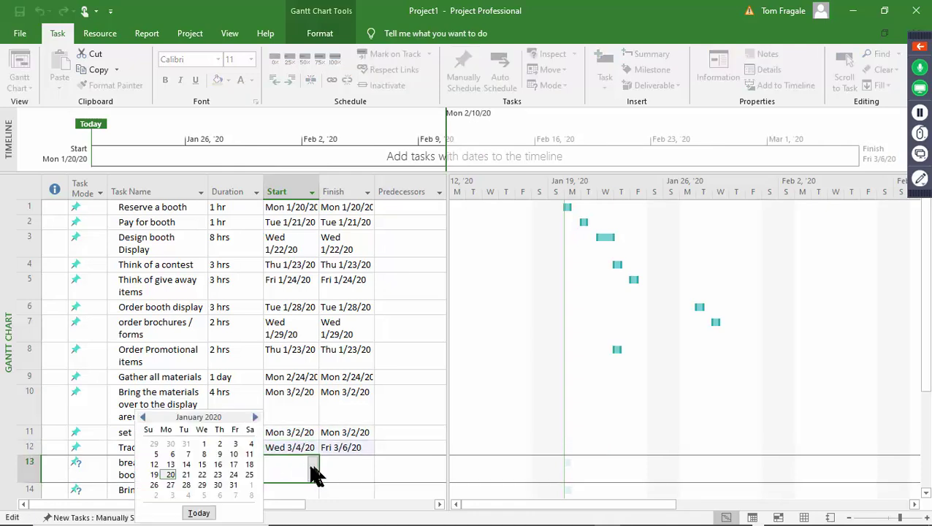
click(233, 475)
Step: Set the start dates of "Bring the material back to the office" and "break down the booth" to Fri 3/6/20
click(290, 488)
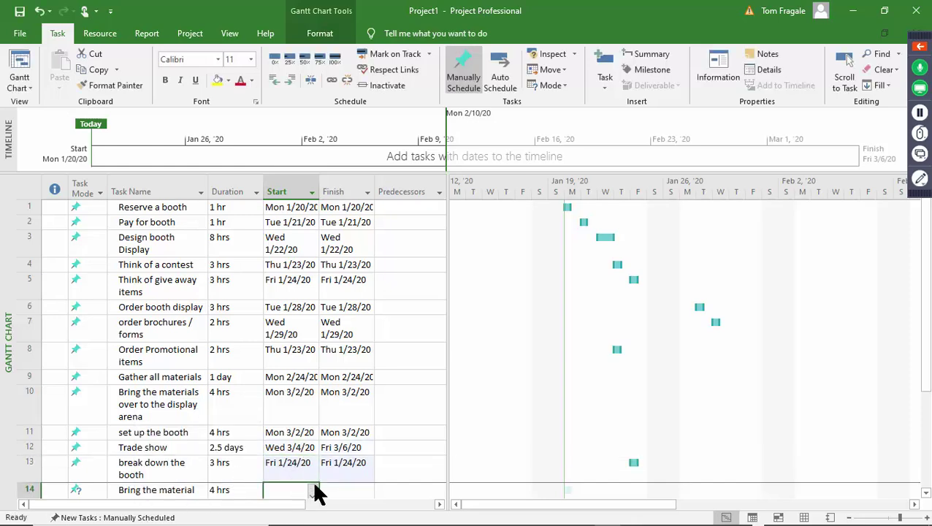
click(313, 492)
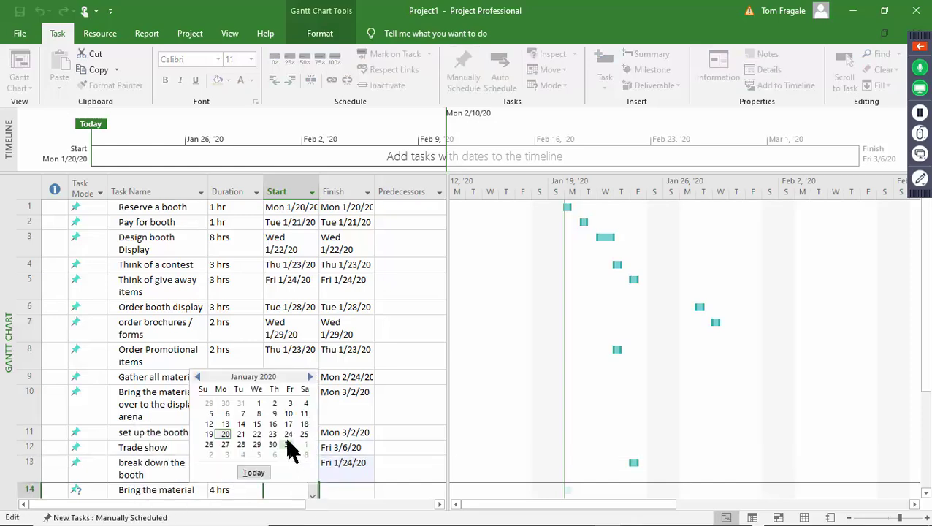
click(310, 376)
click(309, 376)
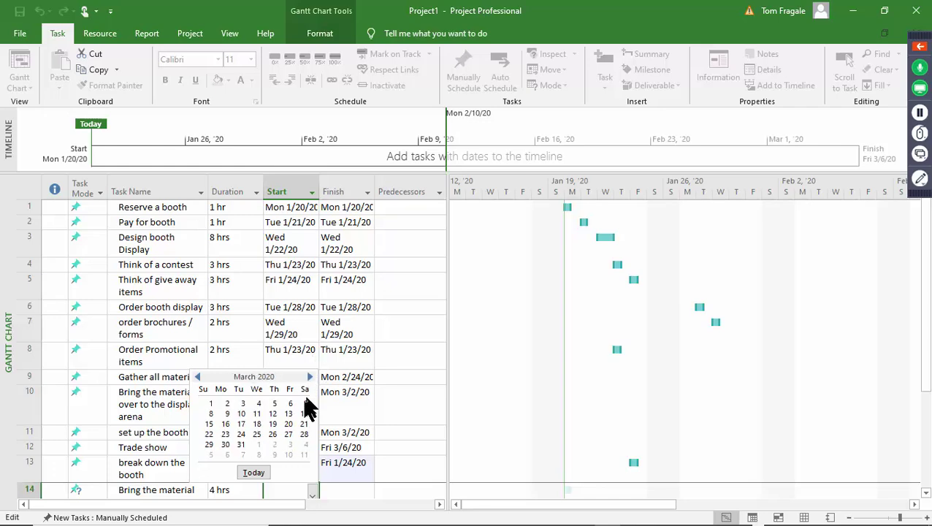
click(290, 404)
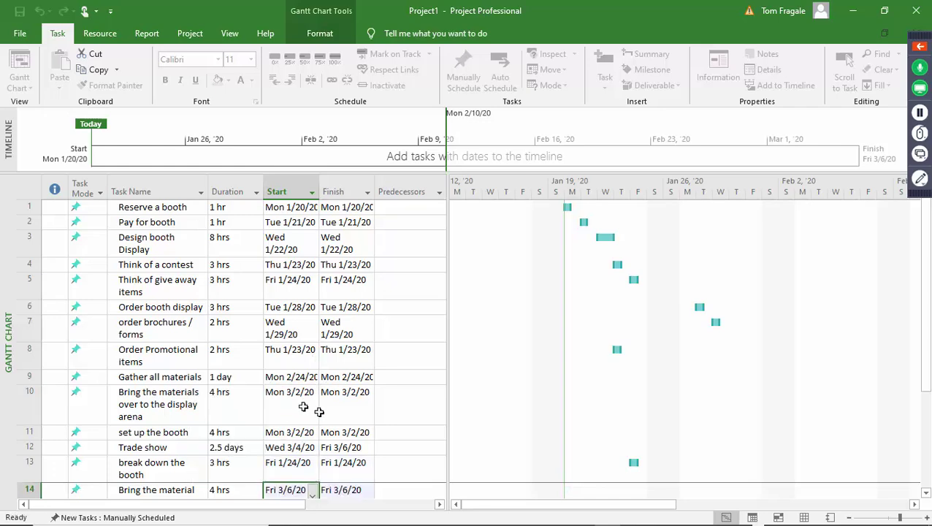
click(311, 463)
click(314, 474)
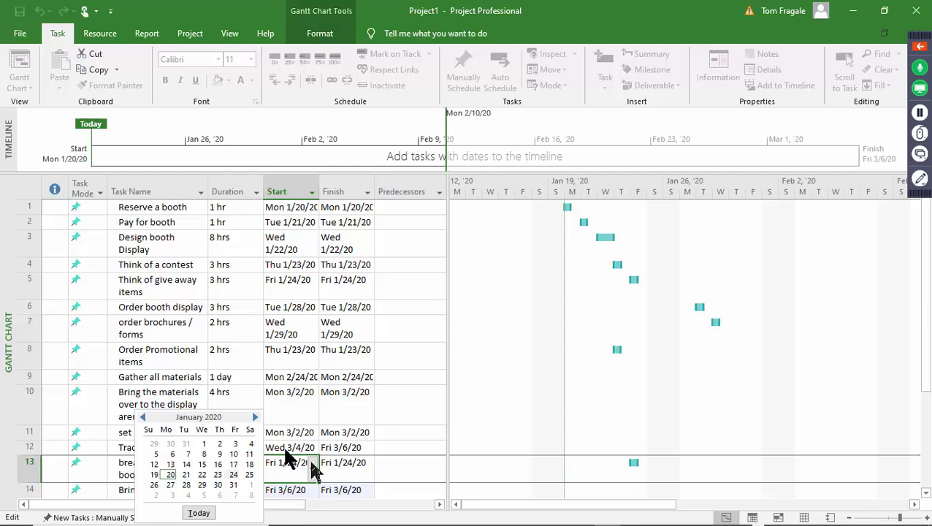
click(255, 417)
click(254, 417)
click(234, 443)
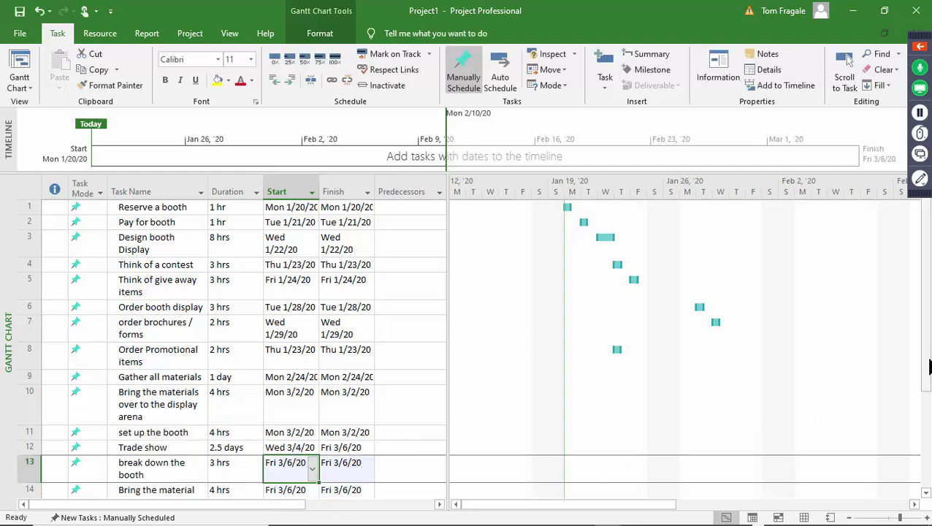
Step: Set the start date of task 15, "Follow up woth the leads", to Mon 3/9/20
drag(928, 365, 926, 438)
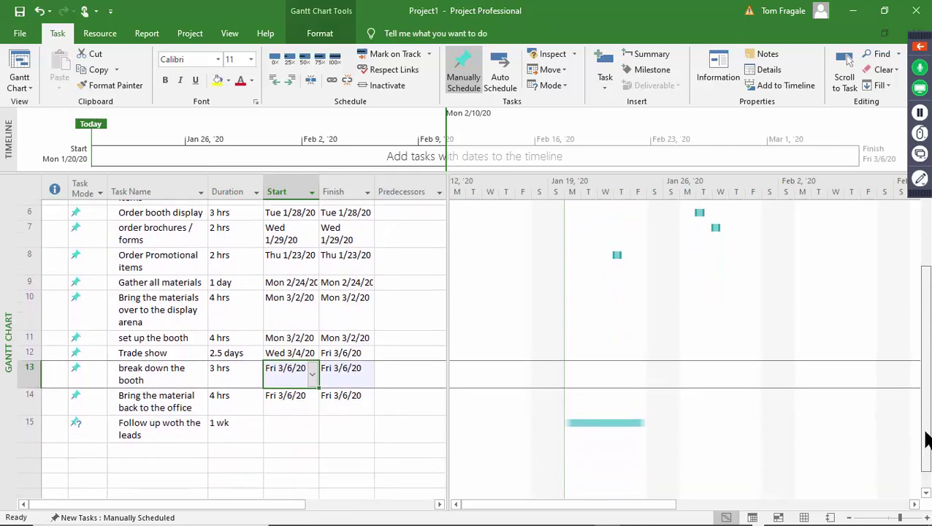
click(257, 424)
click(305, 418)
click(313, 424)
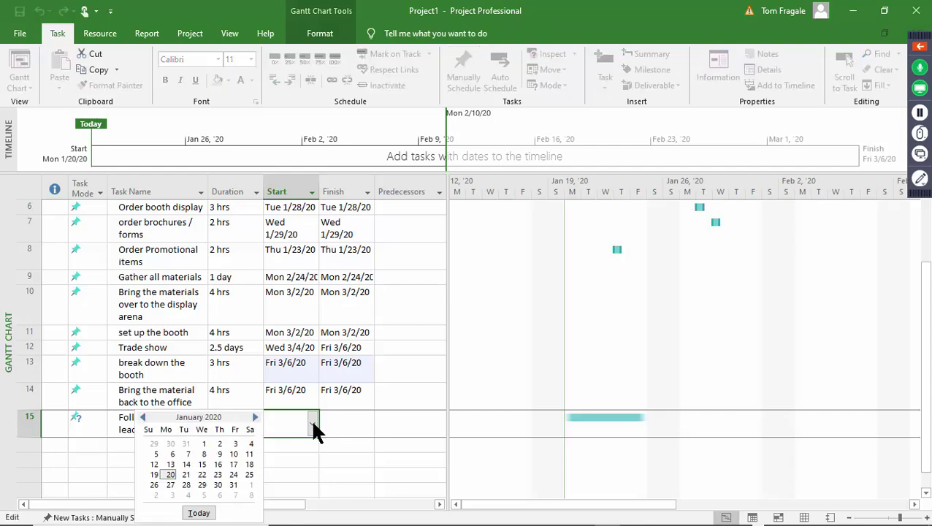
click(254, 417)
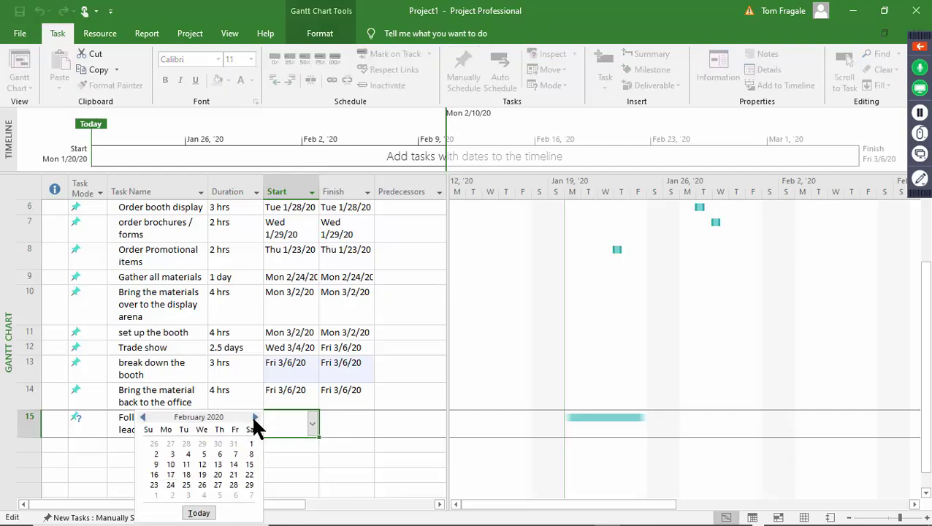
click(254, 417)
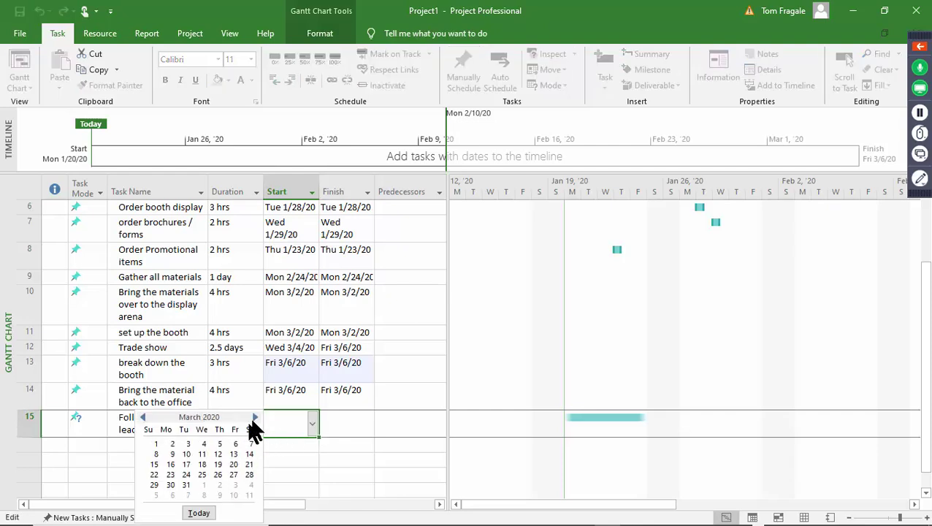
click(172, 454)
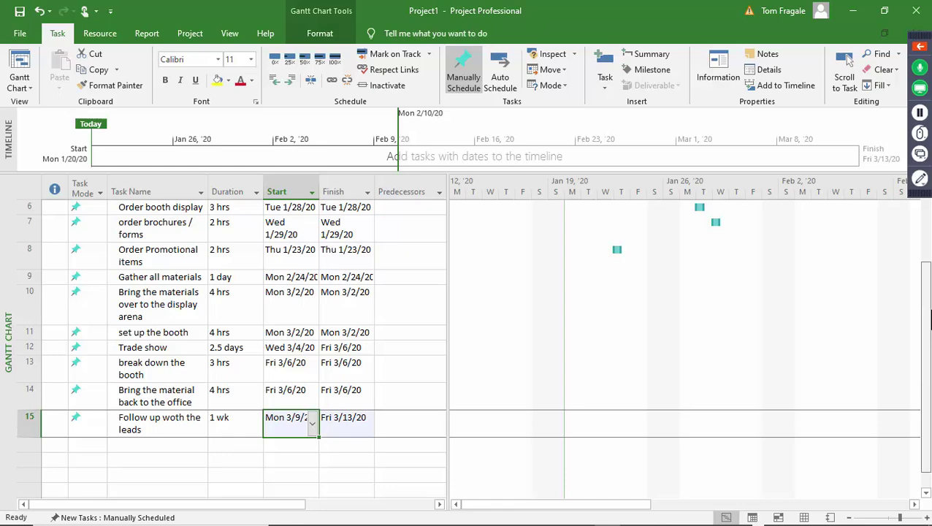
Step: Make task 1, "Reserve a booth", the predecessor of "Pay for booth"
scroll(922, 314, up, 2)
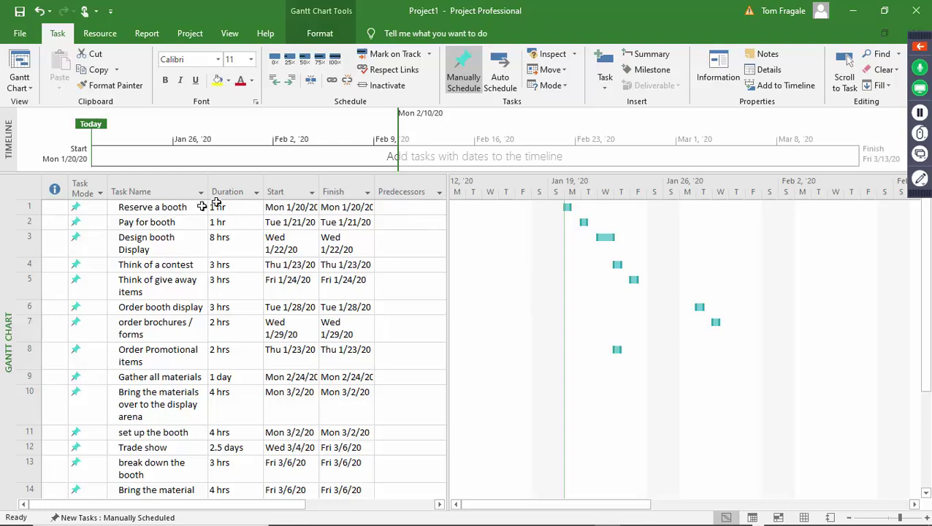
click(411, 224)
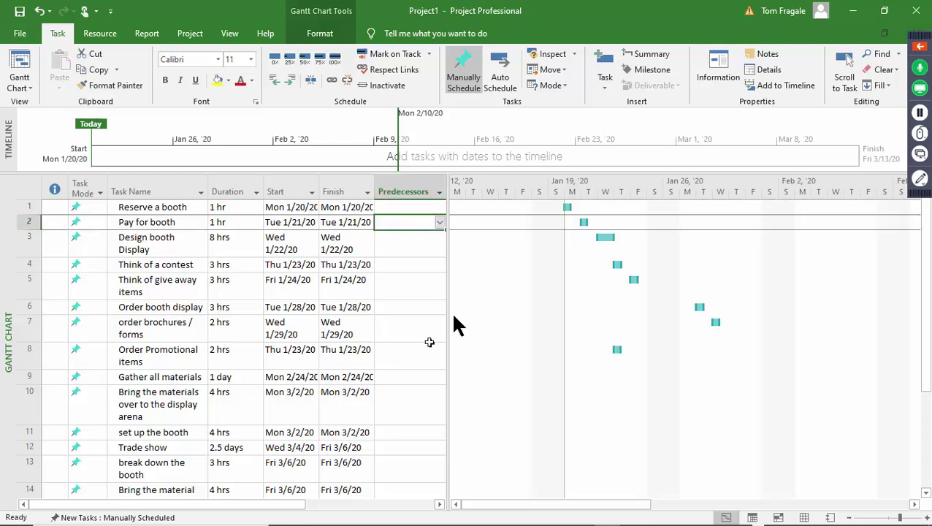
click(439, 224)
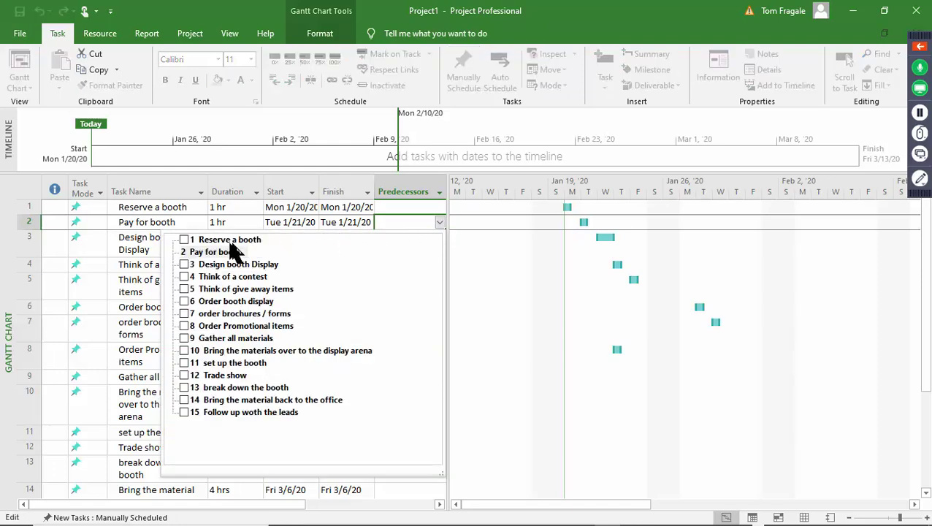
click(186, 241)
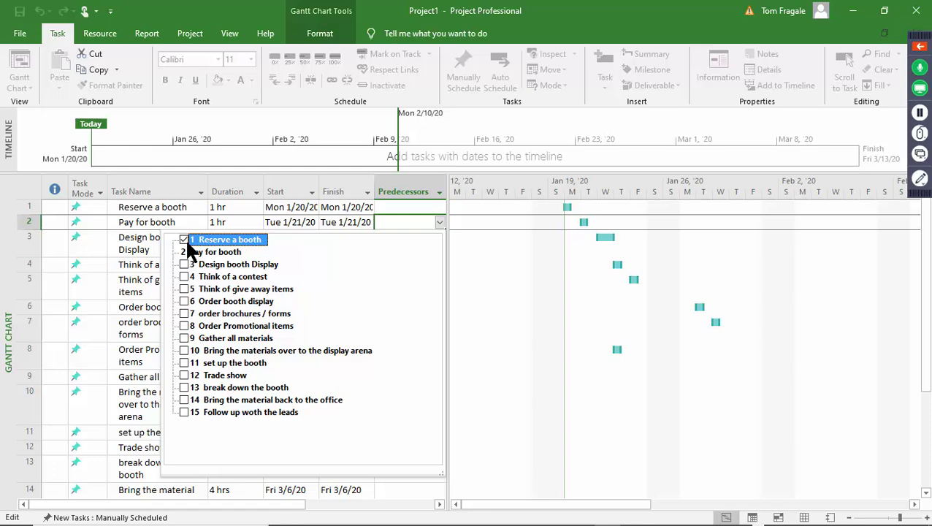
click(439, 223)
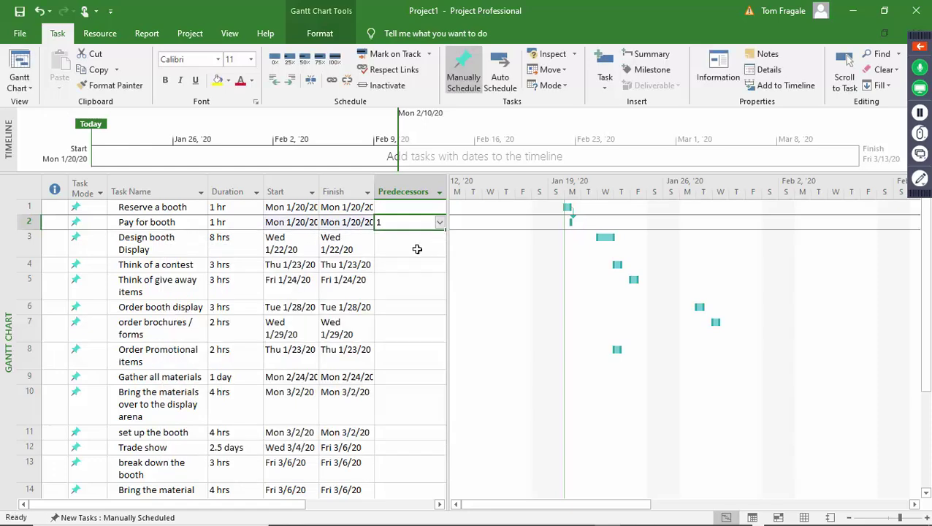
Step: Make task 2, "Pay for booth", the predecessor of "Design booth Display"
click(416, 247)
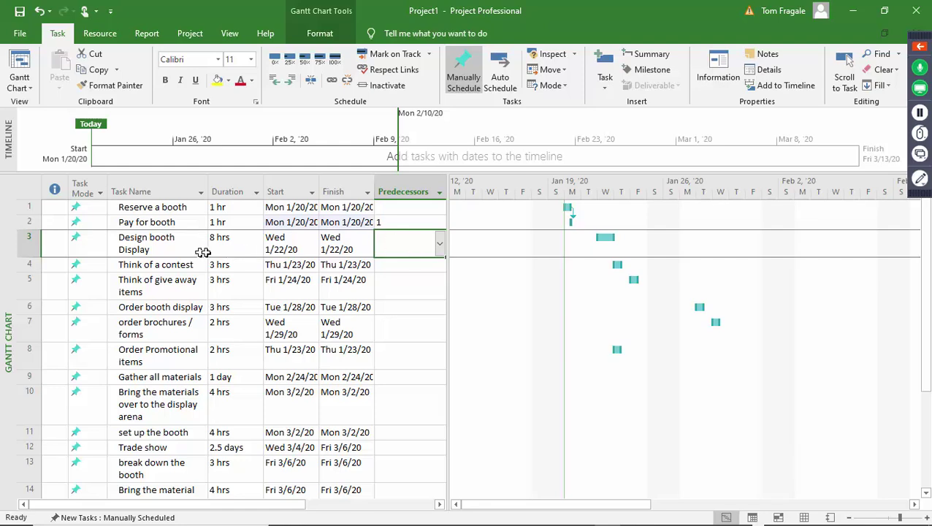
click(439, 244)
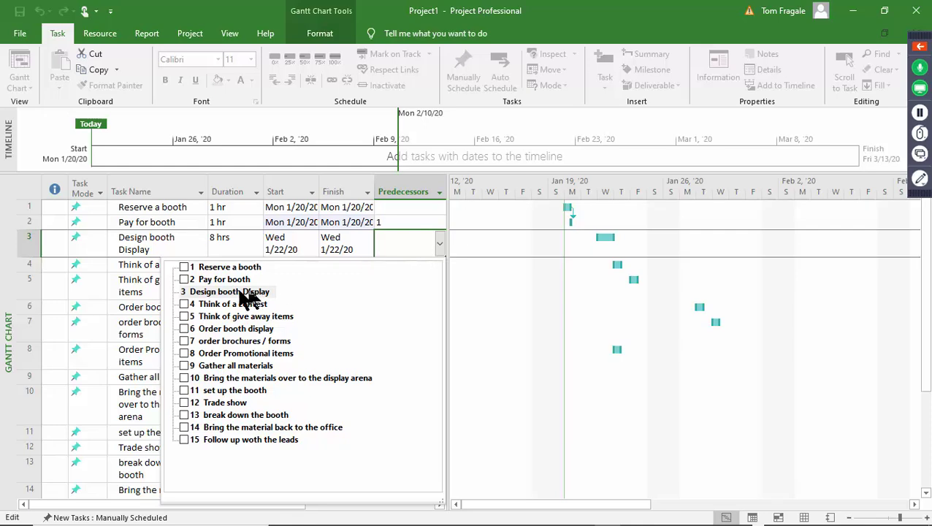
click(183, 279)
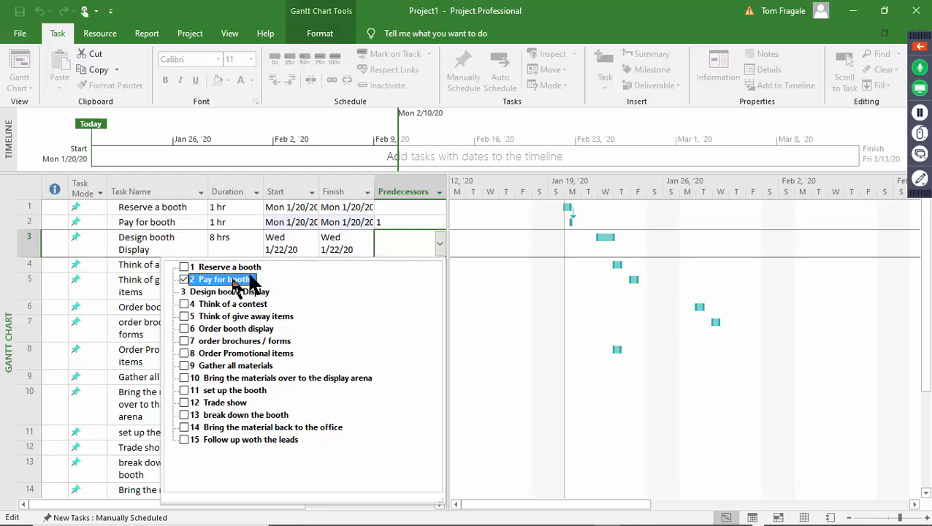
click(437, 245)
Step: Make task 2, "Pay for booth", the predecessor of both "Think of a contest" and "Think of give away items"
click(392, 271)
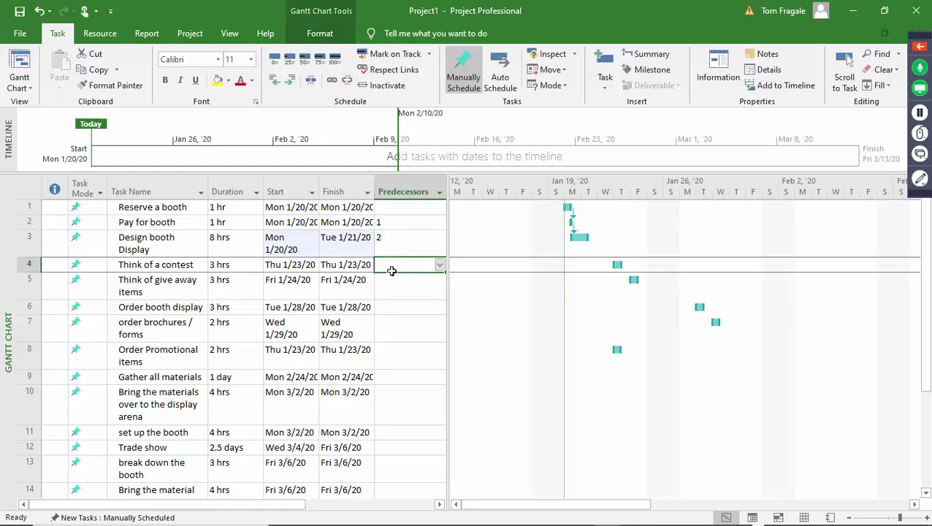
click(439, 266)
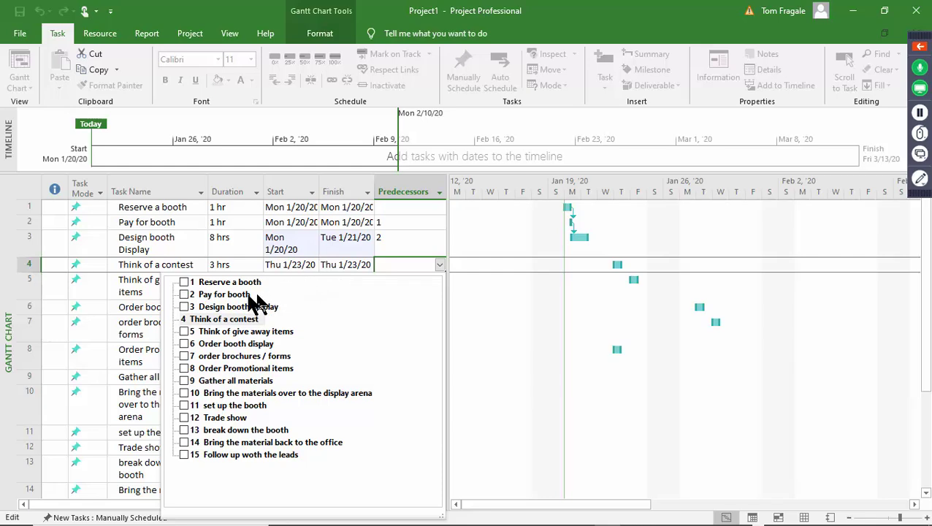
click(185, 295)
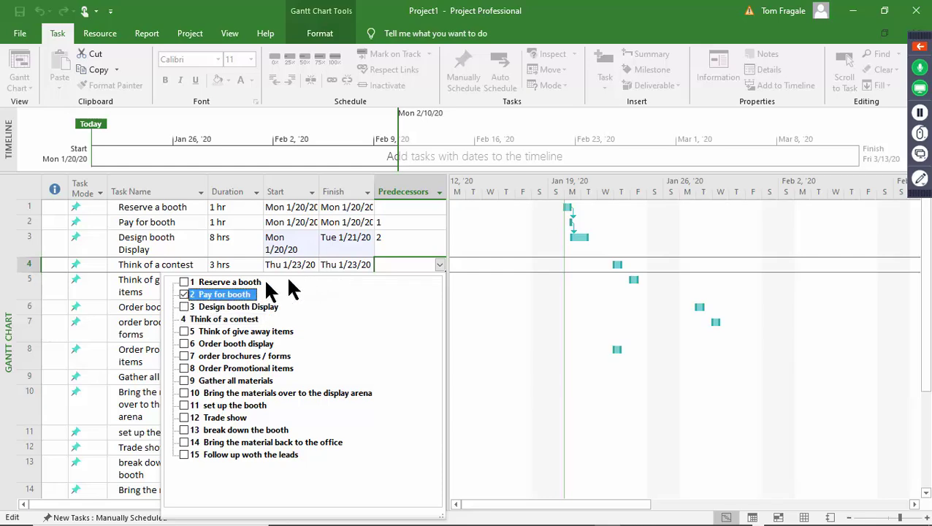
click(439, 269)
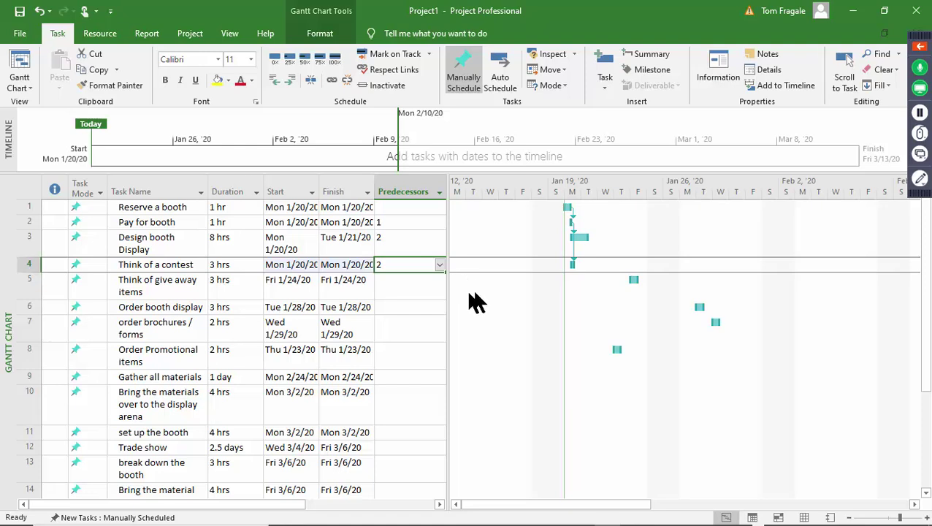
click(407, 289)
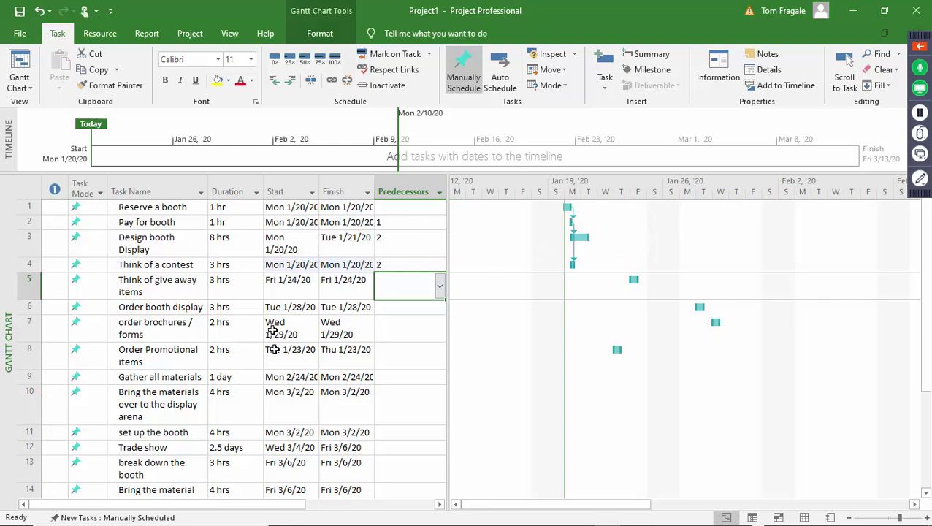
click(440, 287)
click(184, 46)
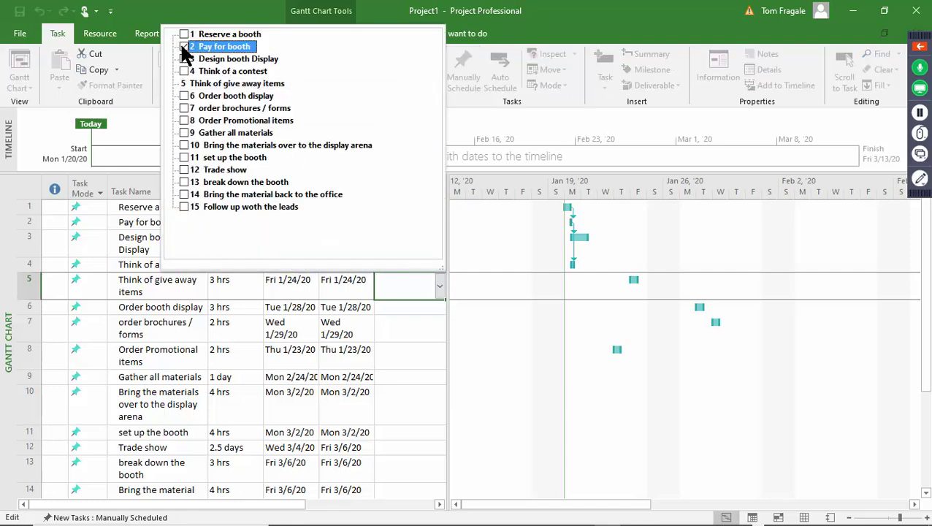
click(439, 288)
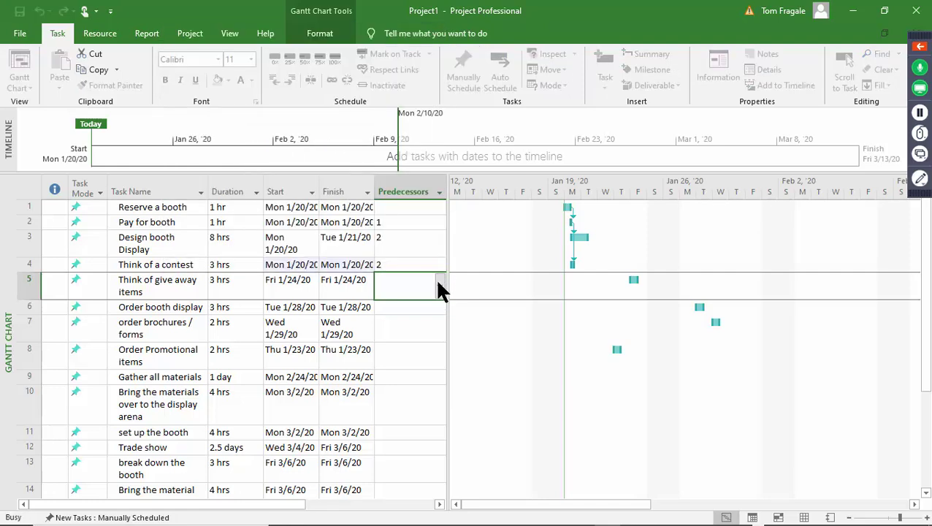
Step: Make task 3, "Design booth Display", the predecessor of "Order booth display" and "order brochures / forms"
click(422, 311)
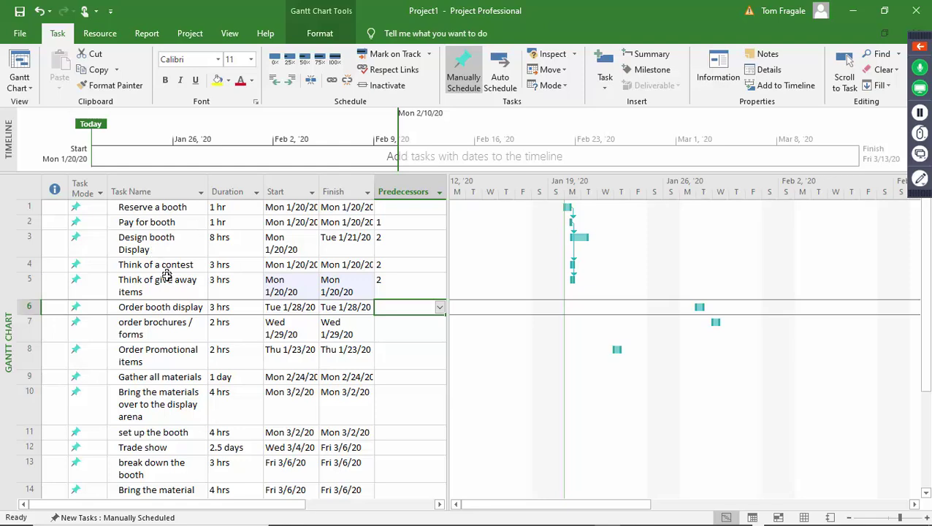
click(440, 308)
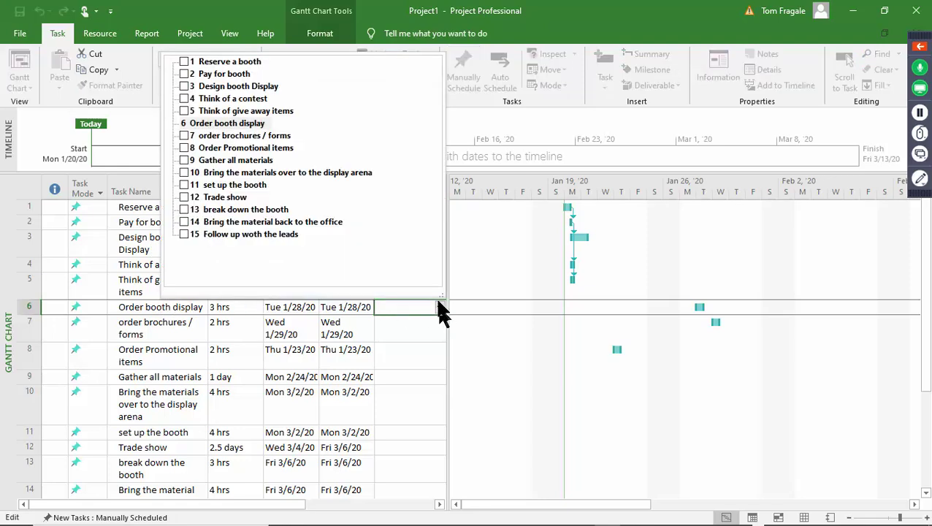
click(184, 86)
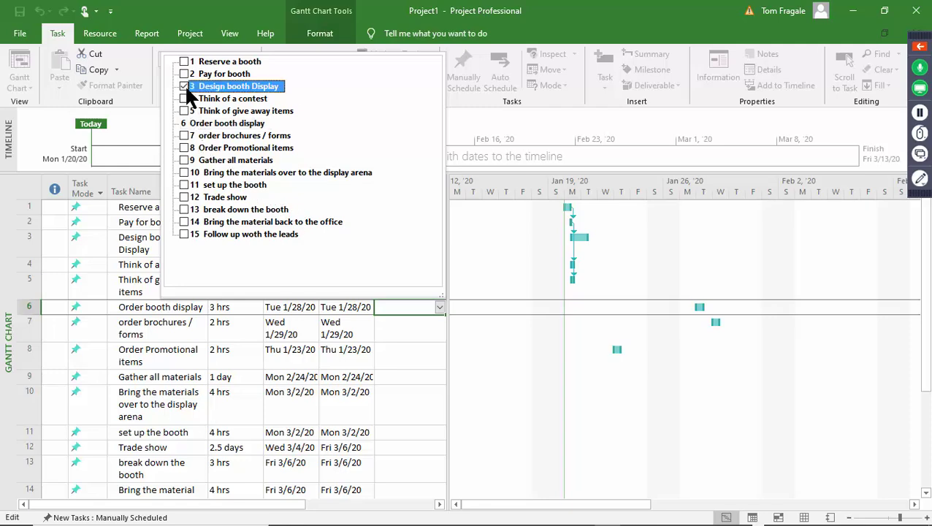
click(437, 306)
click(418, 337)
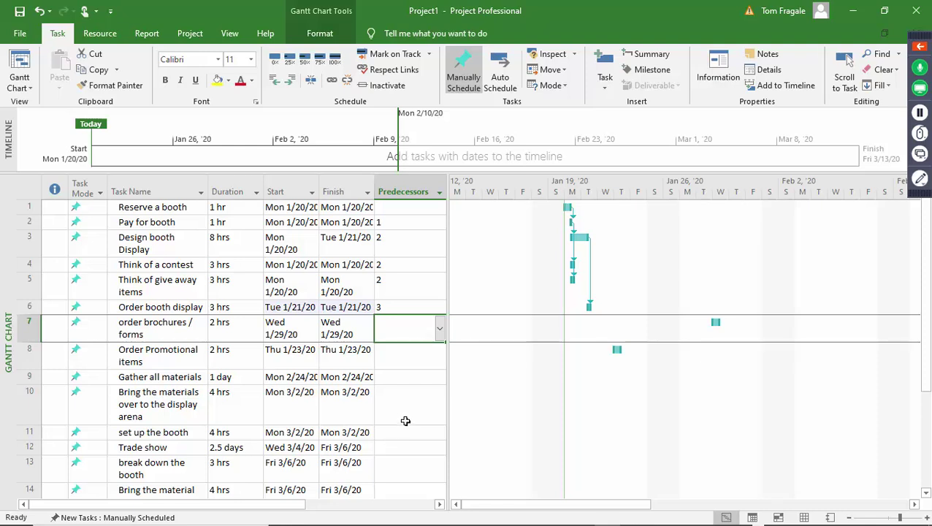
click(440, 327)
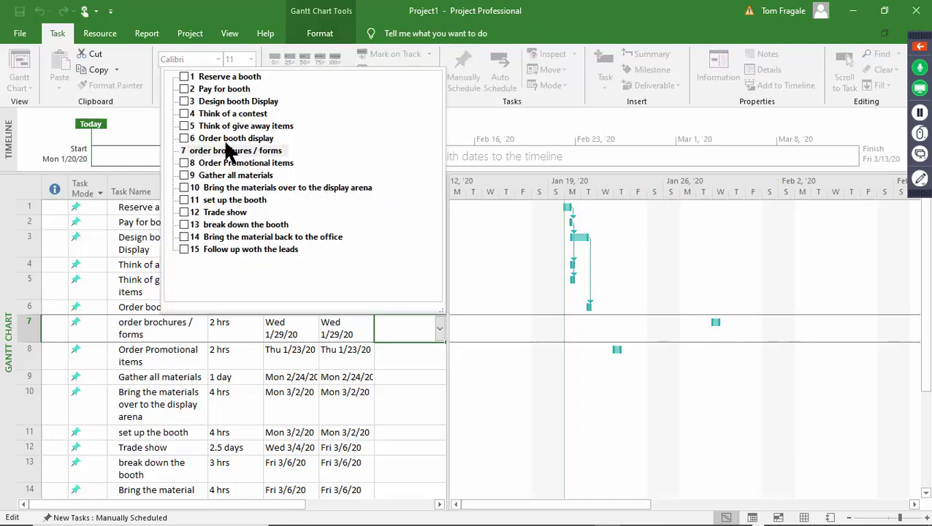
click(185, 100)
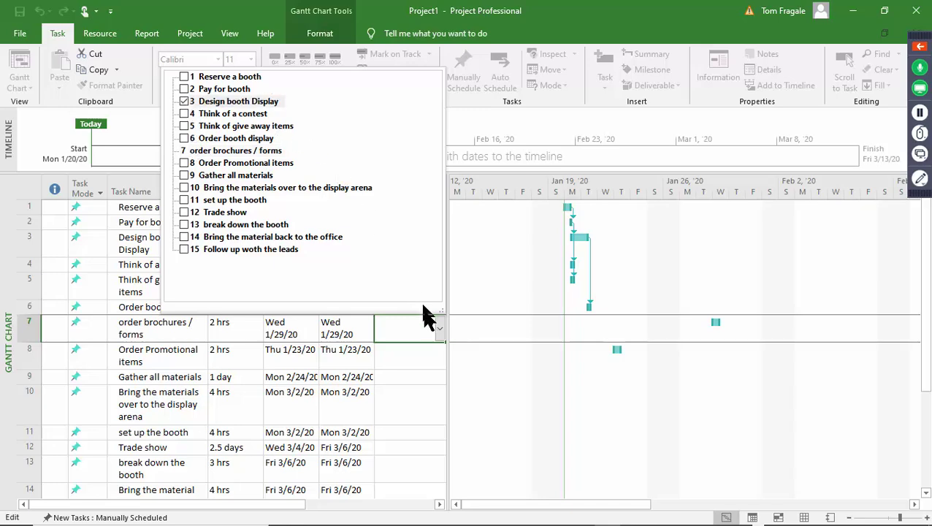
click(439, 328)
Step: Make task 3, "Design booth Display", the predecessor of "Order Promotional items"
click(427, 358)
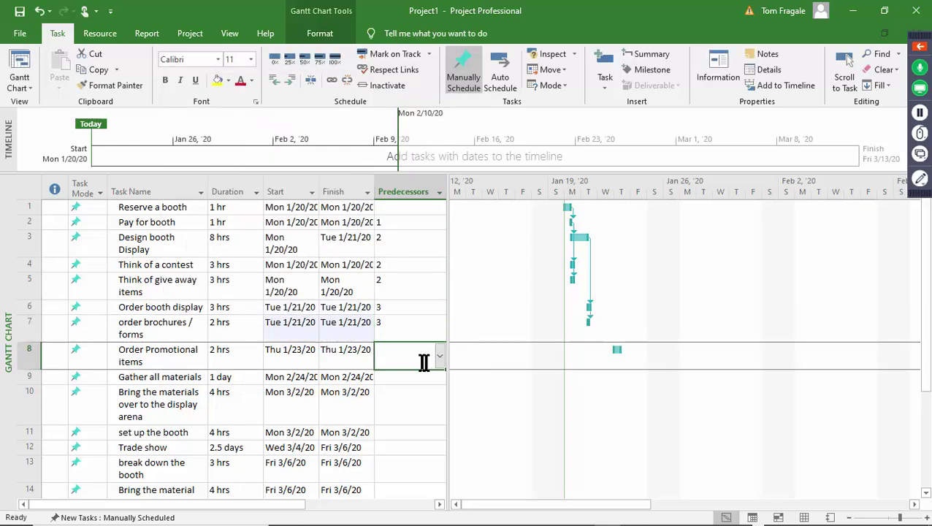
click(439, 356)
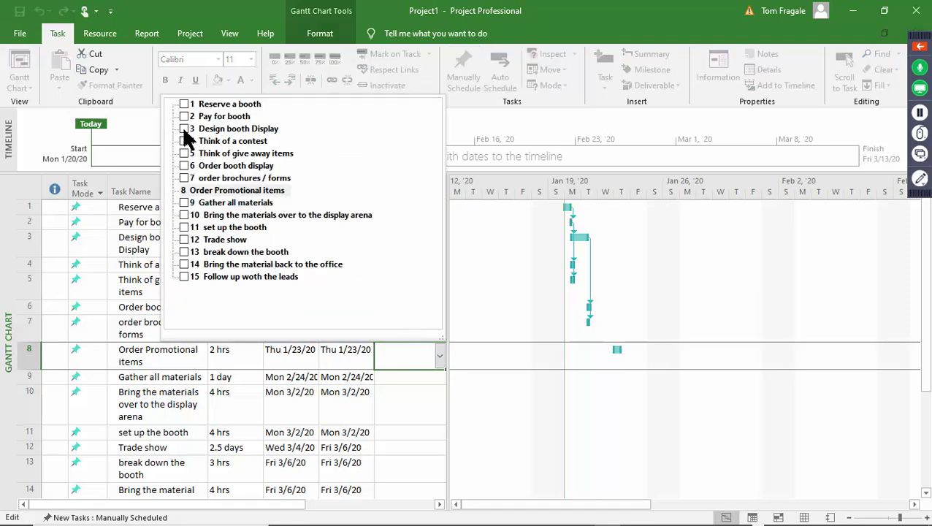
click(184, 128)
click(439, 355)
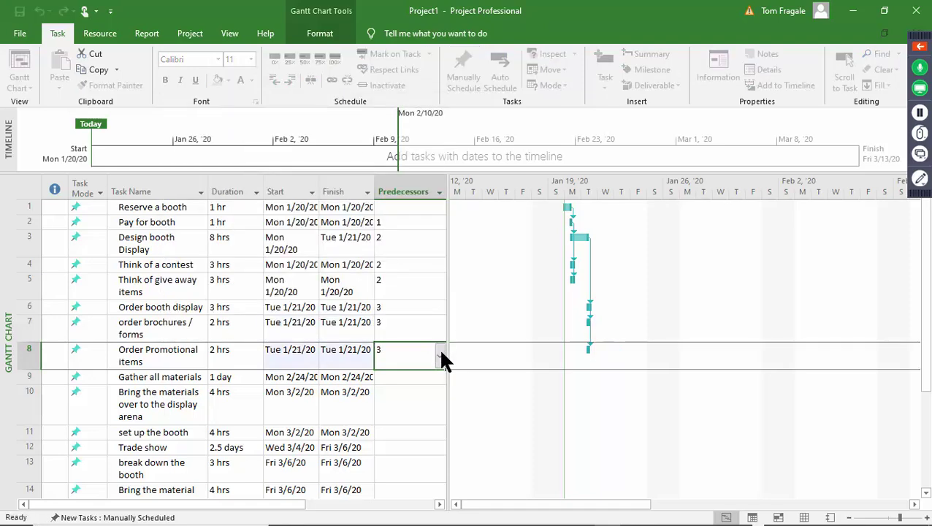
Step: Make the three ordering tasks, 6, 7 and 8, the predecessors of "Gather all materials"
click(417, 377)
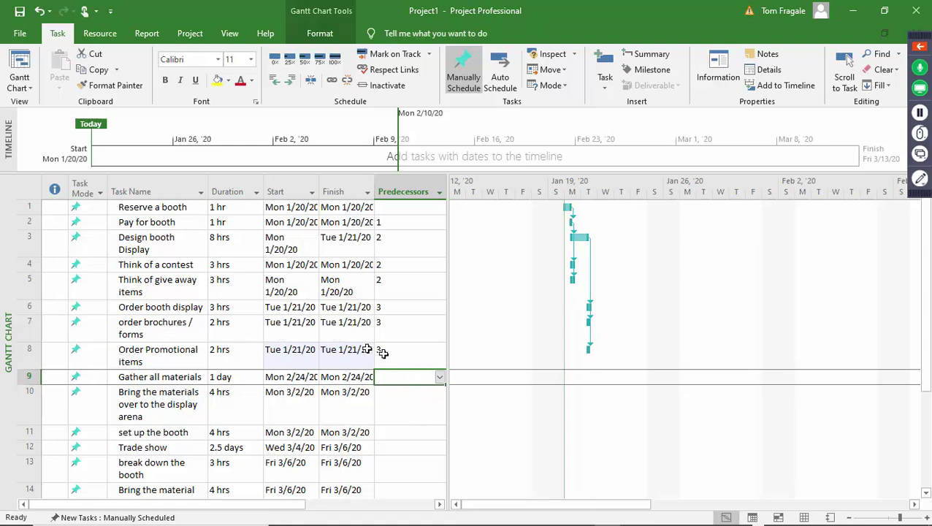
click(440, 377)
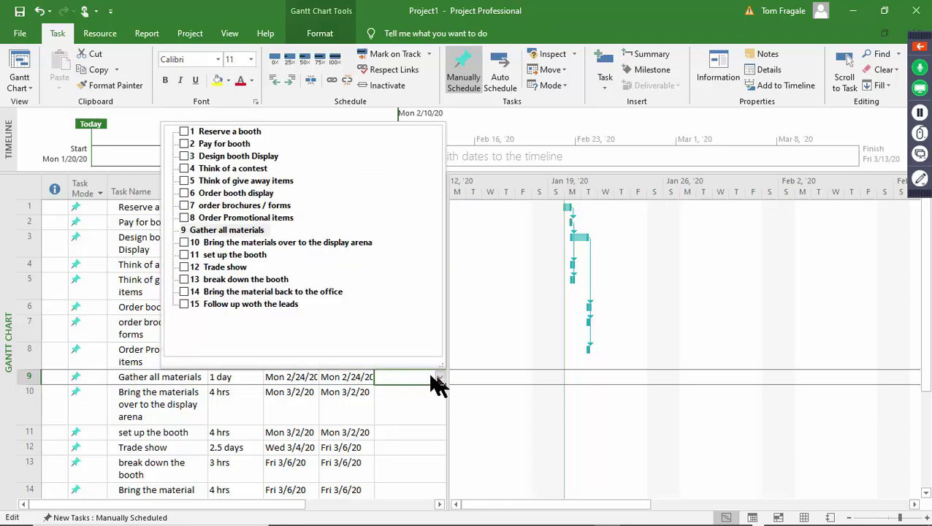
click(184, 191)
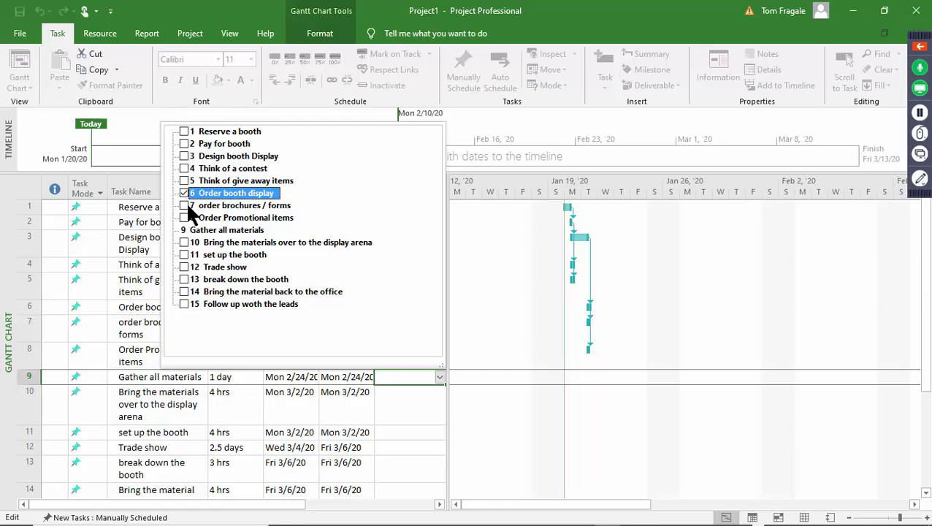
click(184, 206)
click(185, 218)
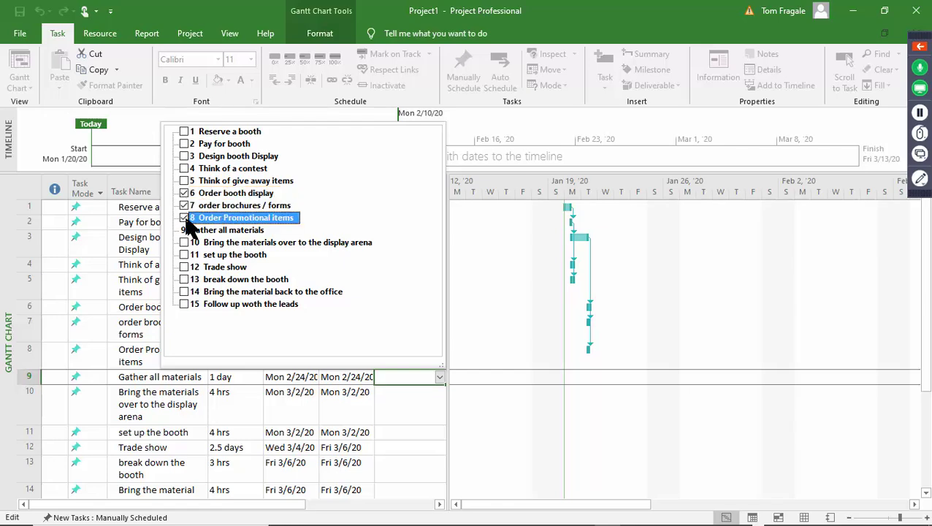
click(439, 377)
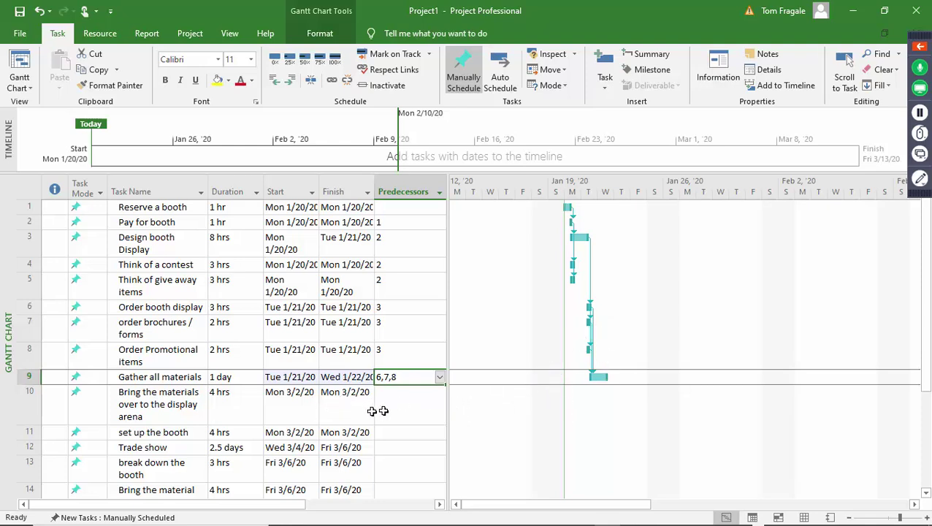
Step: Make task 9, "Gather all materials", the predecessor of "Bring the materials over to the display arena"
click(423, 409)
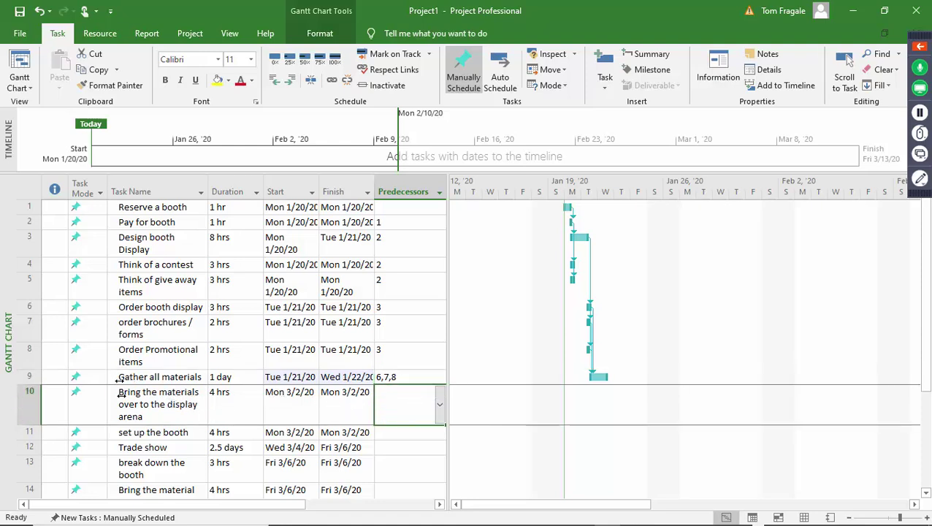
click(439, 406)
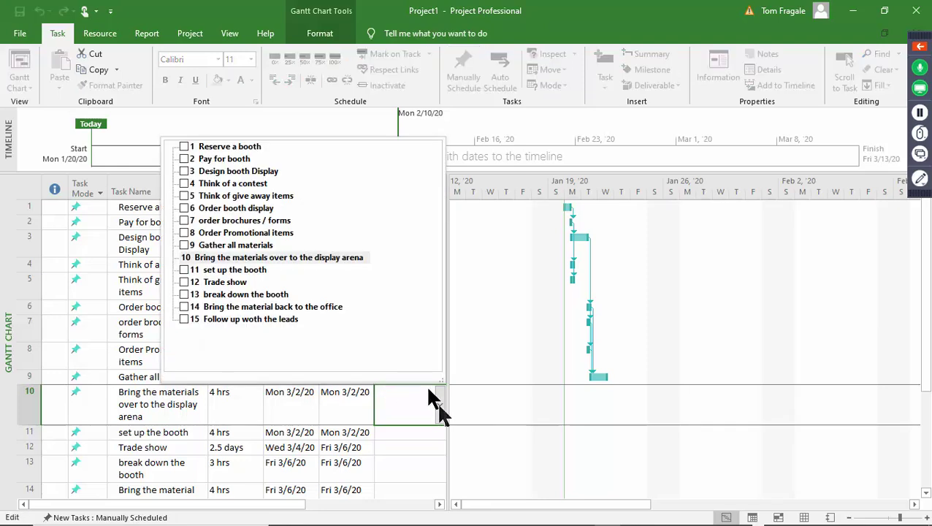
click(183, 246)
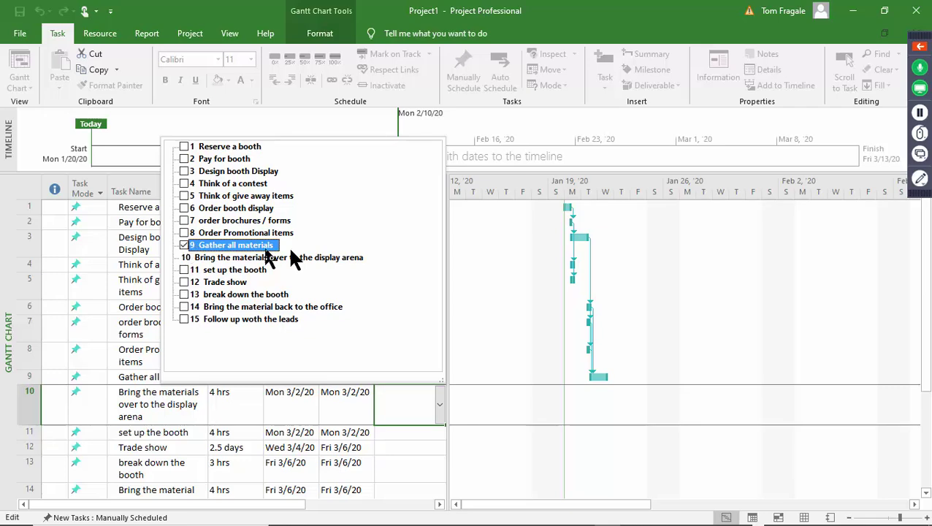
click(438, 406)
Step: Make task 10, "Bring the materials over to the display arena", the predecessor of "set up the booth"
click(411, 431)
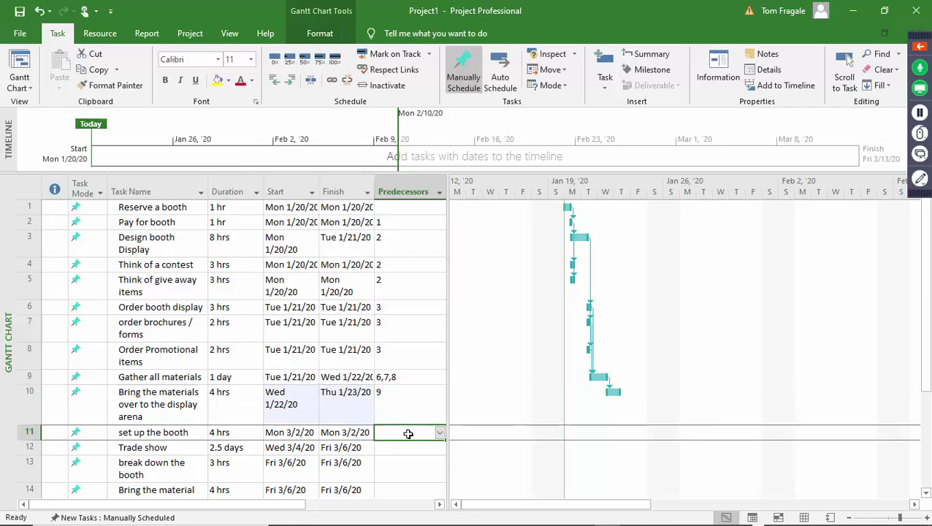
click(440, 432)
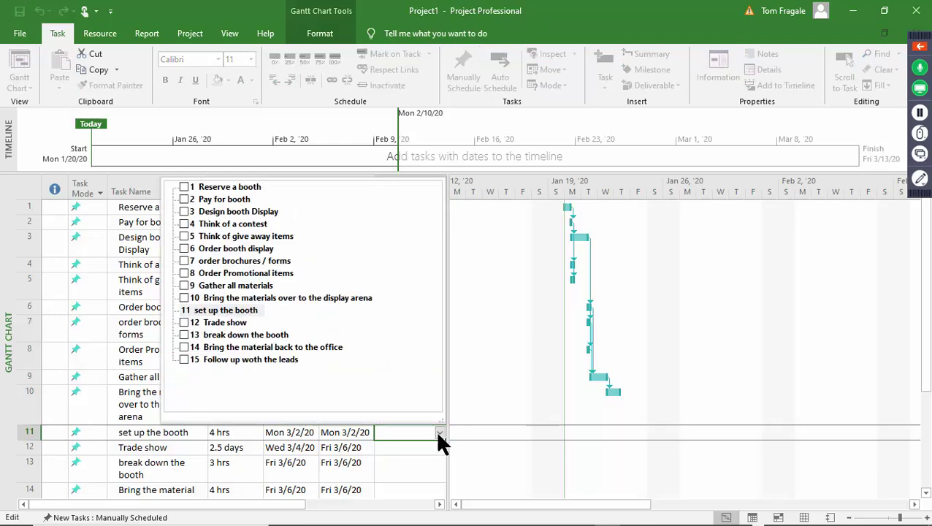
click(182, 296)
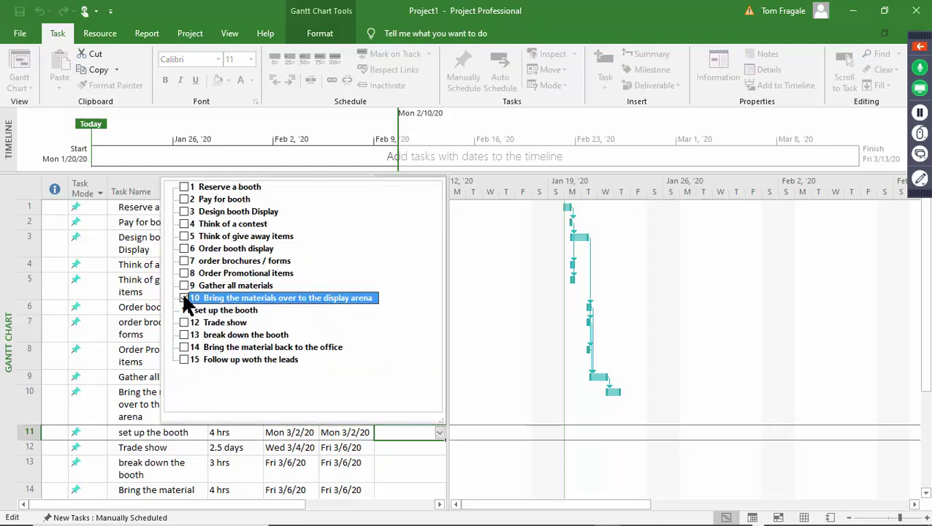
click(439, 431)
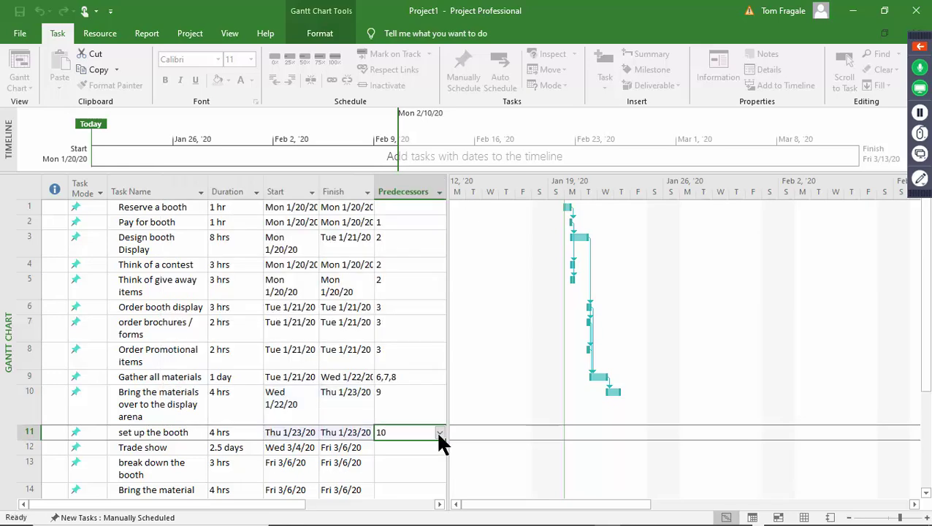
Step: Make task 11, "set up the booth", the predecessor of "Trade show"
click(423, 449)
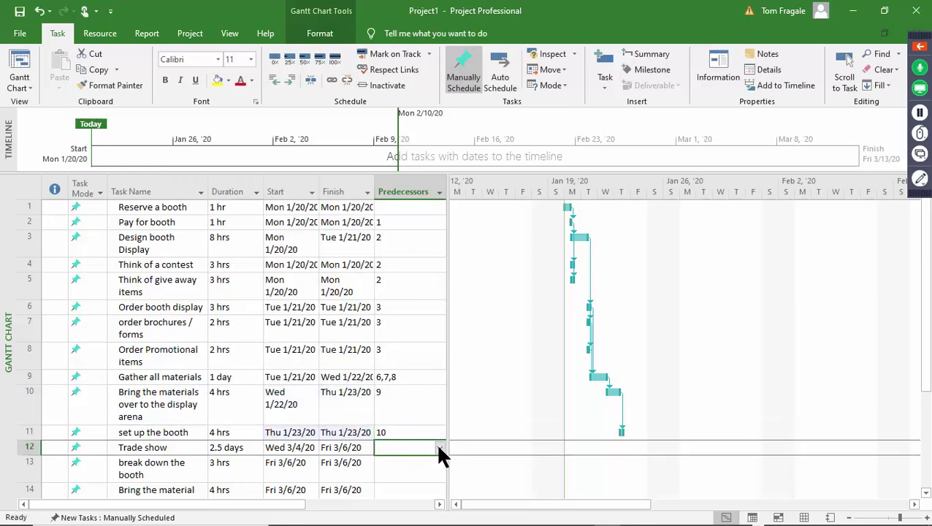
click(439, 448)
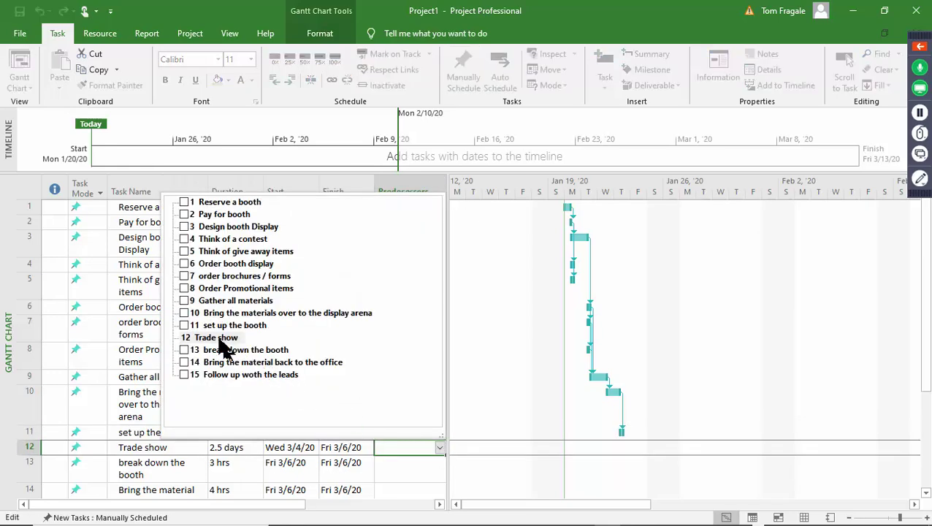
click(184, 325)
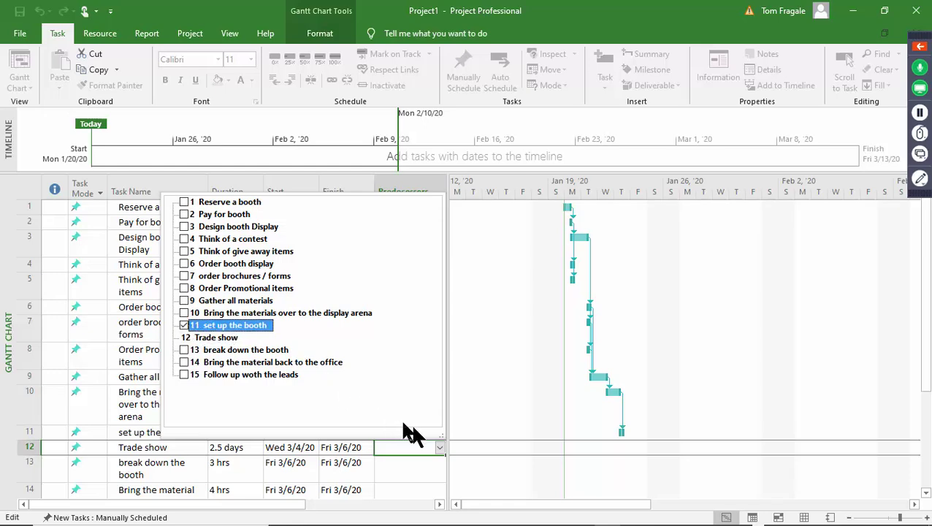
click(440, 448)
Step: Make tasks 11, "set up the booth", and 12, "Trade show", the predecessors of "break down the booth"
click(423, 466)
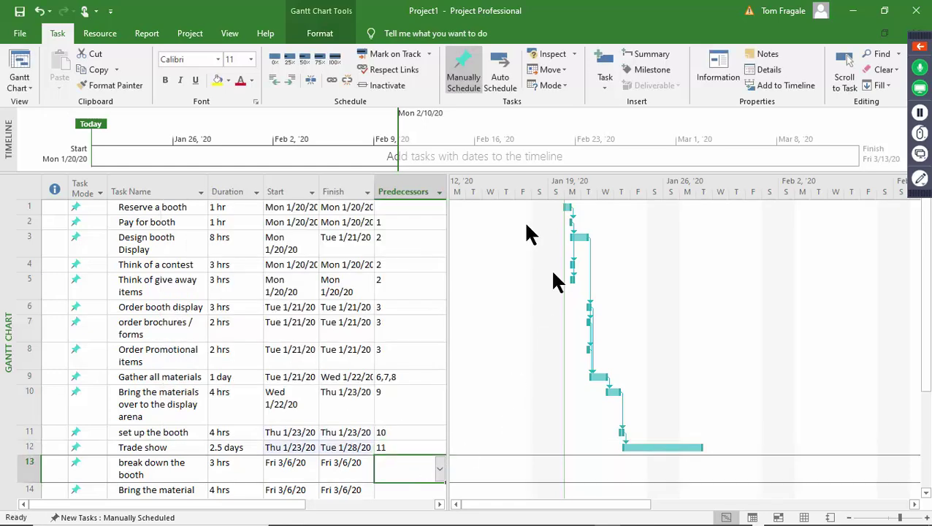
click(439, 470)
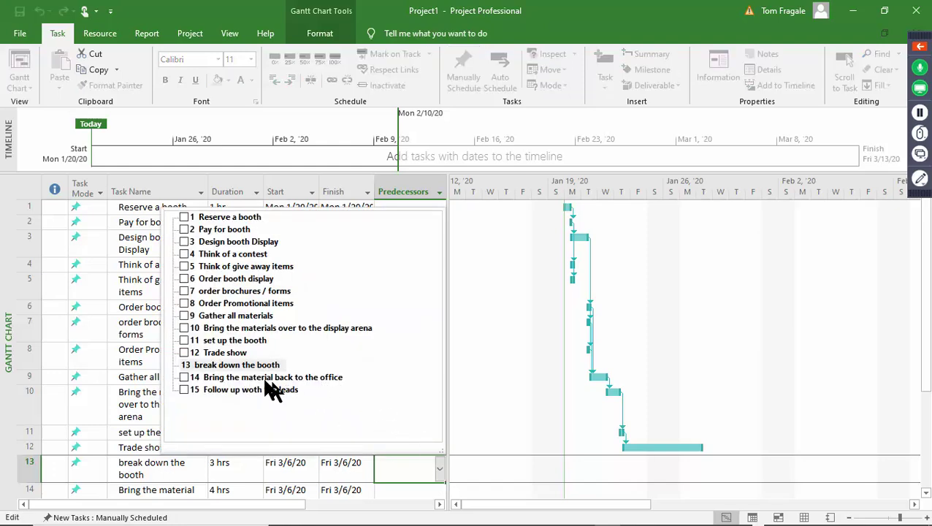
click(184, 341)
click(183, 352)
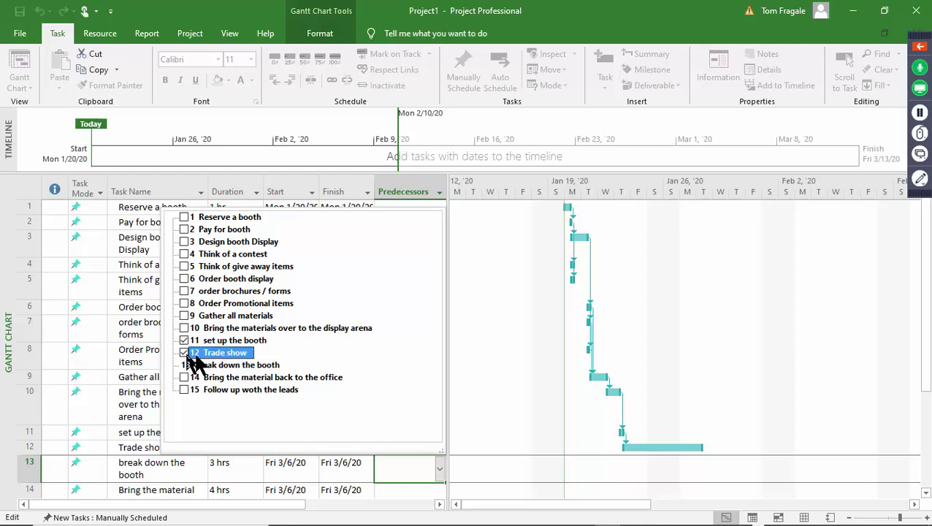
click(439, 469)
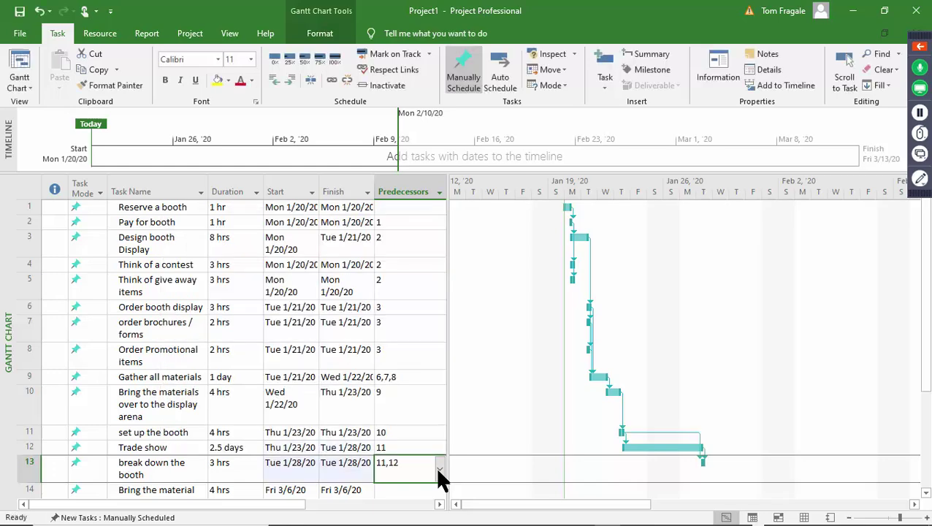
Step: Make task 13, "break down the booth", the predecessor of "Bring the material back to the office"
click(413, 493)
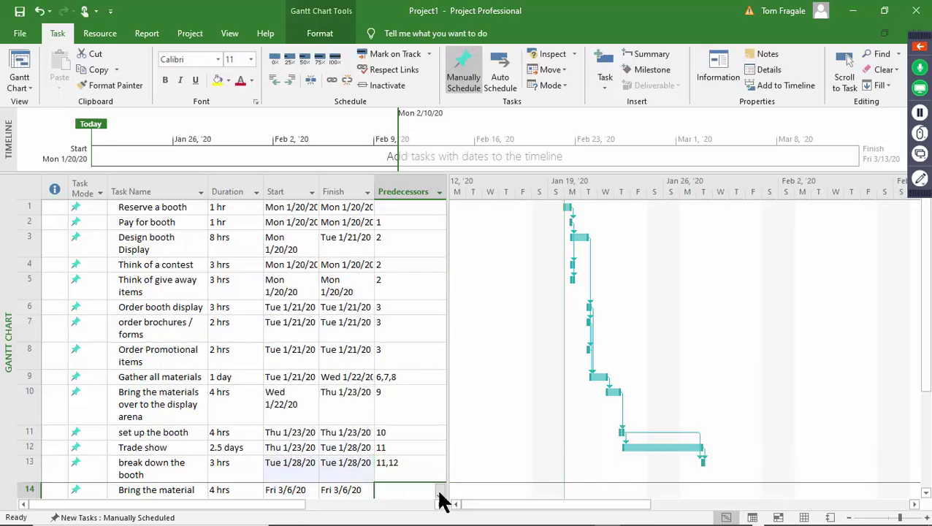
click(439, 496)
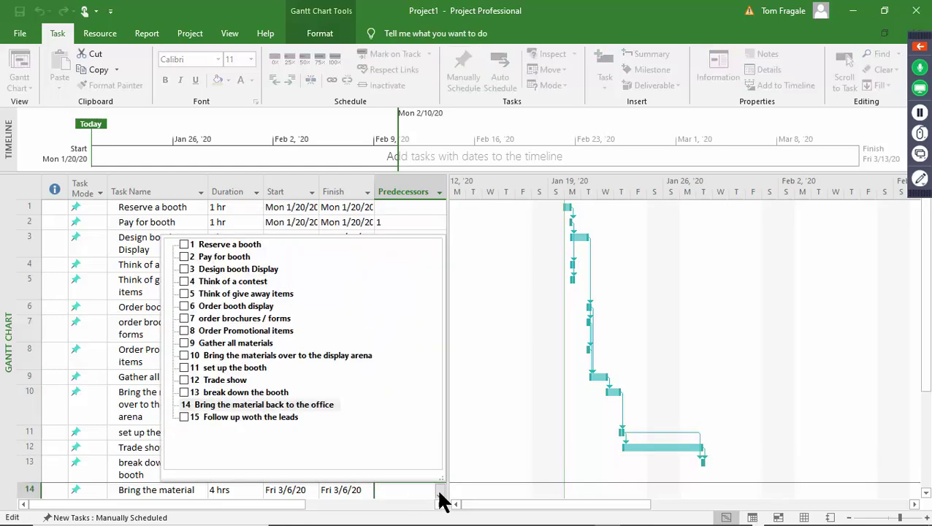
click(184, 392)
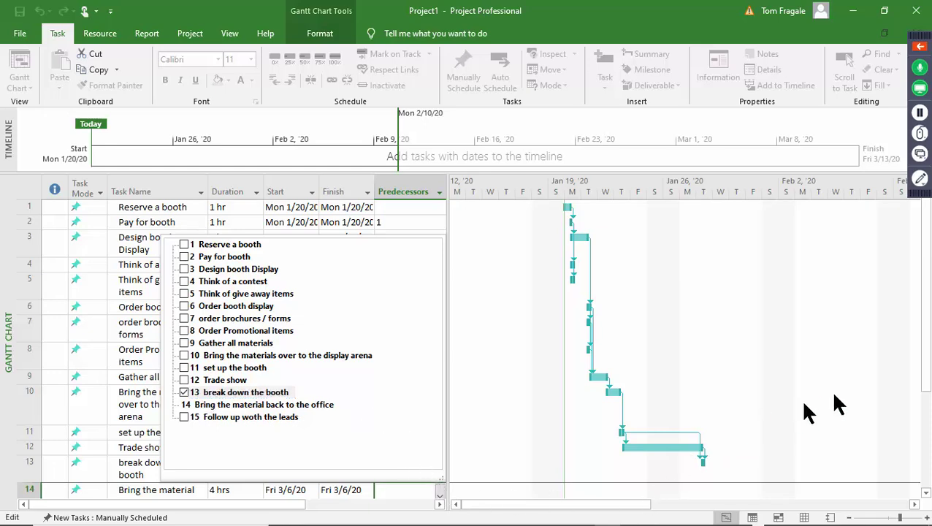
Step: Make tasks 12, 13 and 14 the predecessors of "Follow up woth the leads"
drag(924, 369, 925, 430)
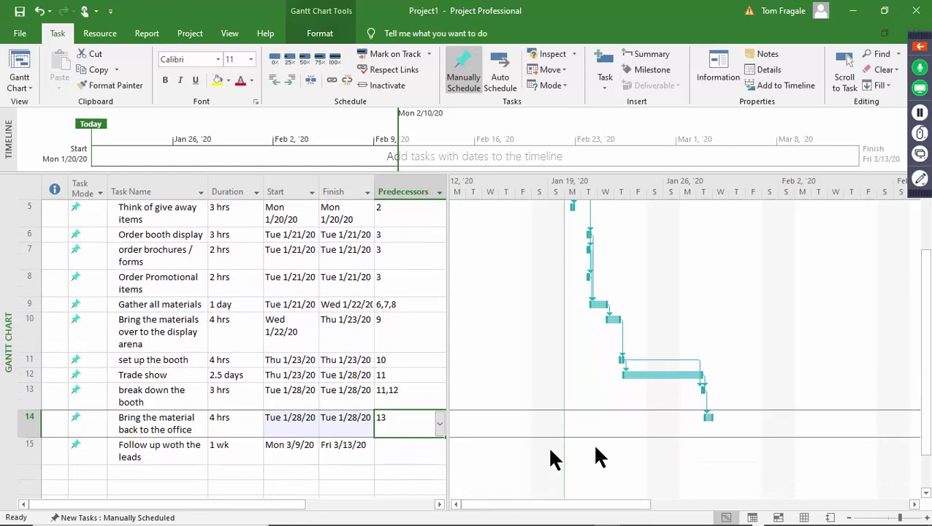
click(393, 457)
click(439, 450)
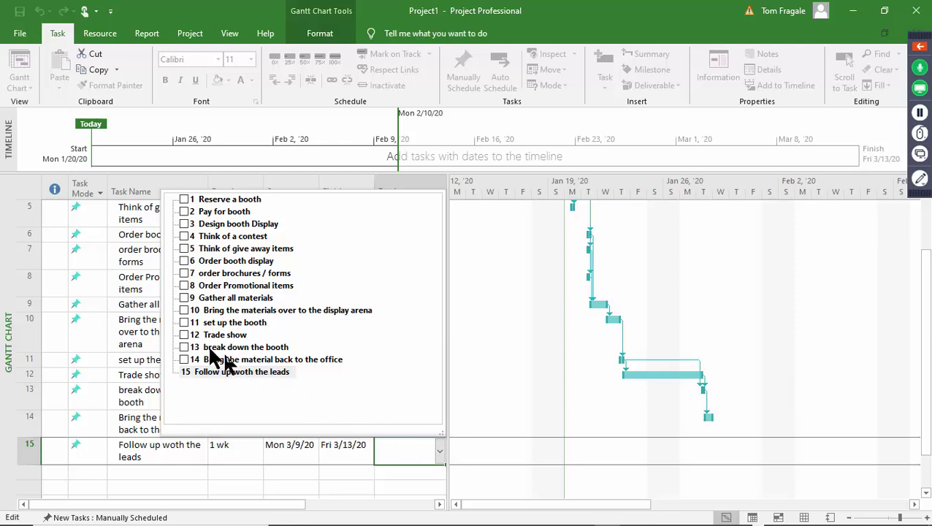
click(185, 335)
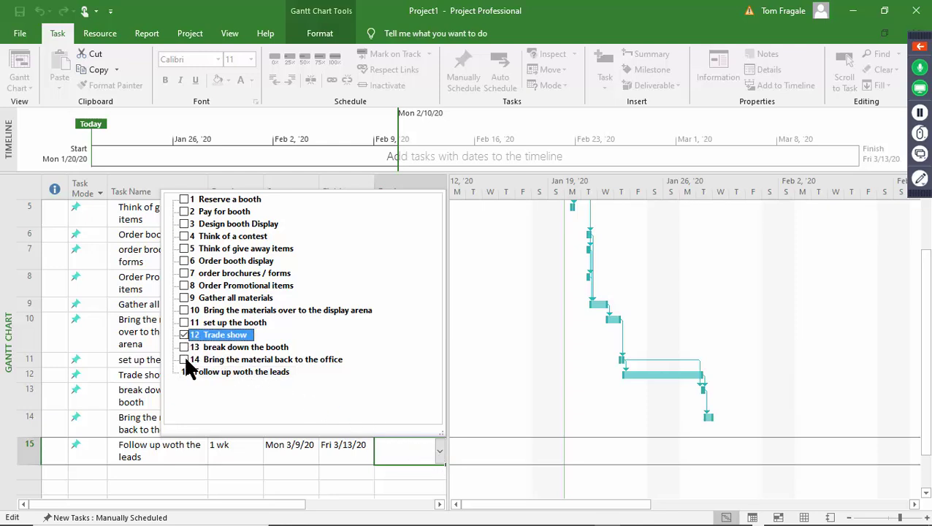
click(184, 360)
click(184, 347)
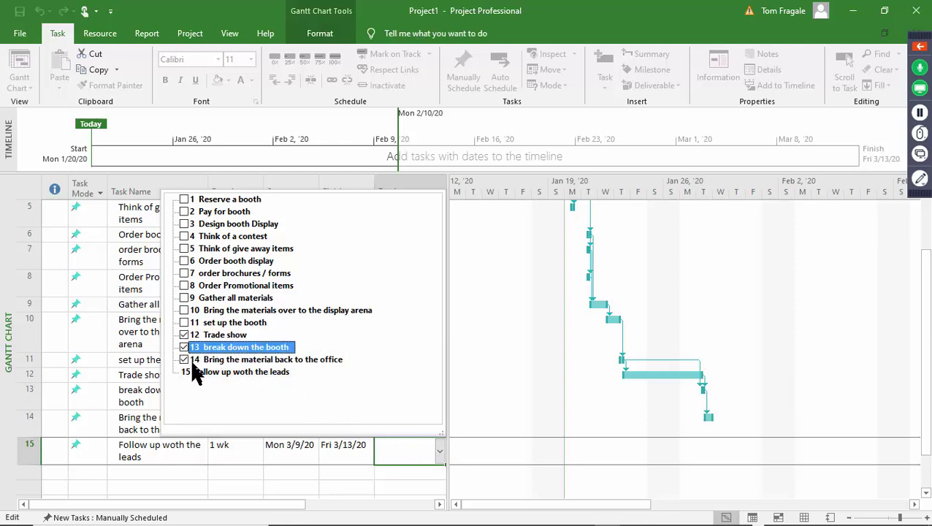
click(440, 451)
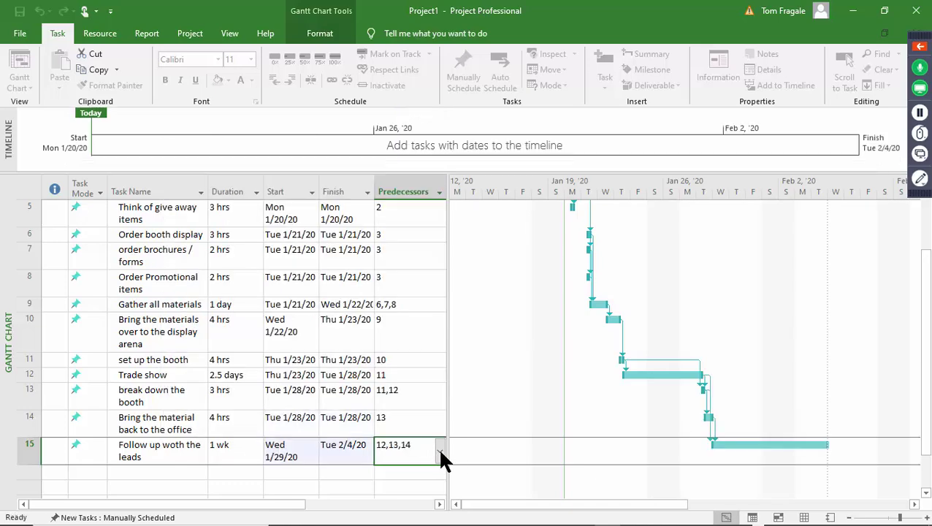
Step: Set the start date of task 2, "Pay for booth", to Tue 1/21/20
scroll(926, 333, up, 3)
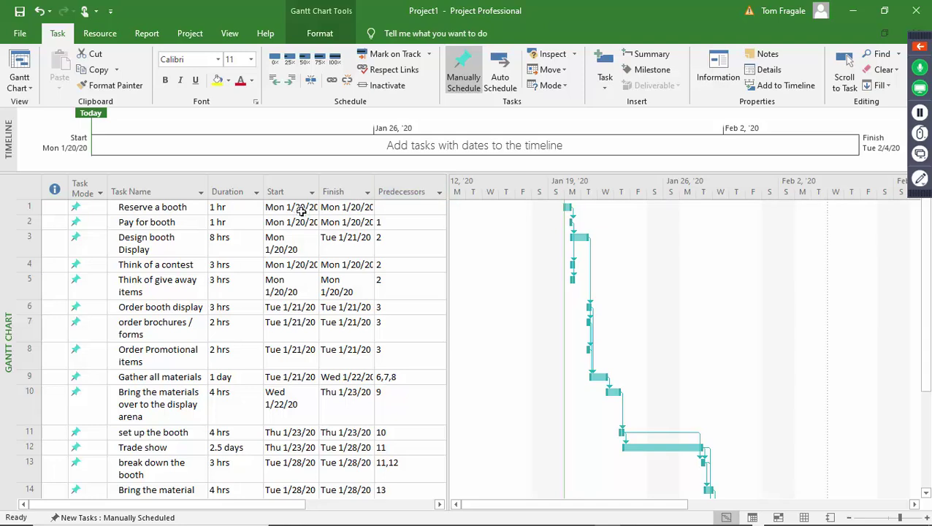
click(296, 209)
click(291, 222)
click(312, 222)
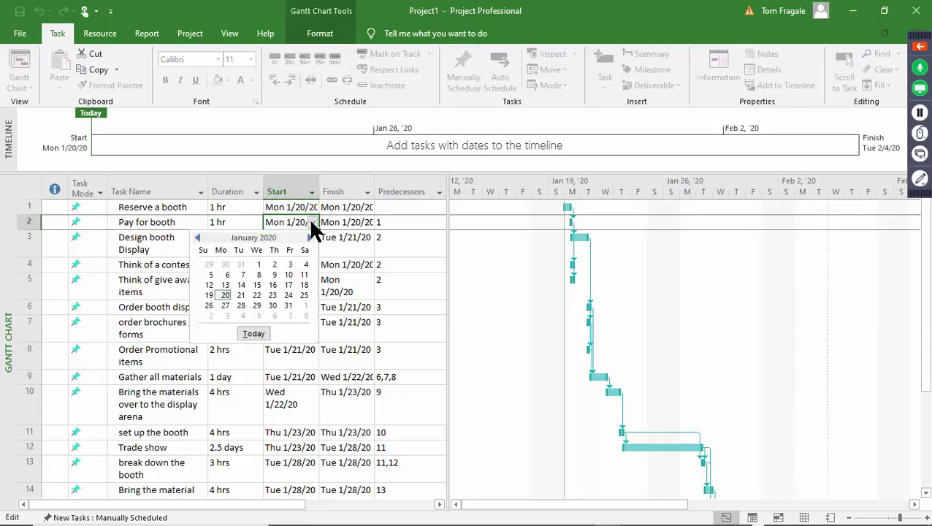
click(241, 295)
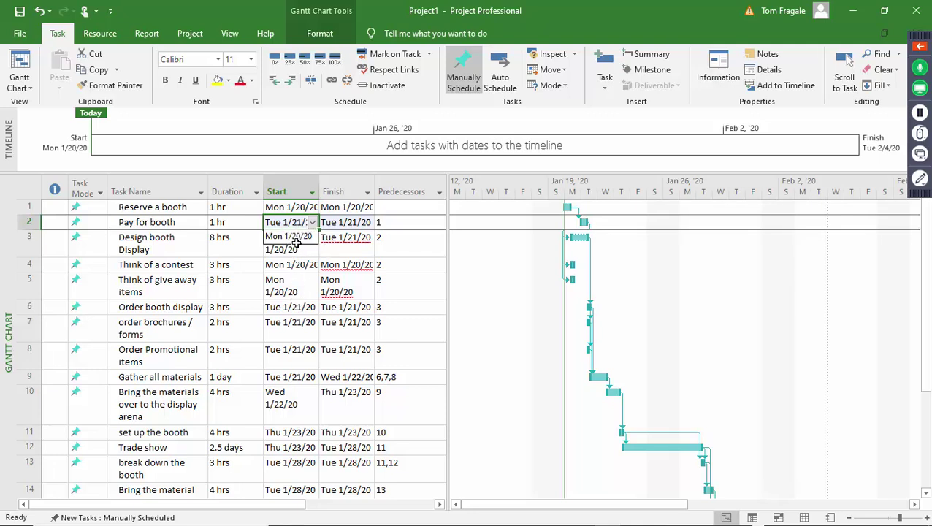
Step: Set the start of "Design booth Display" to Wed 1/22/20 and of "Think of a contest" to Thu 1/23/20
click(299, 244)
click(312, 243)
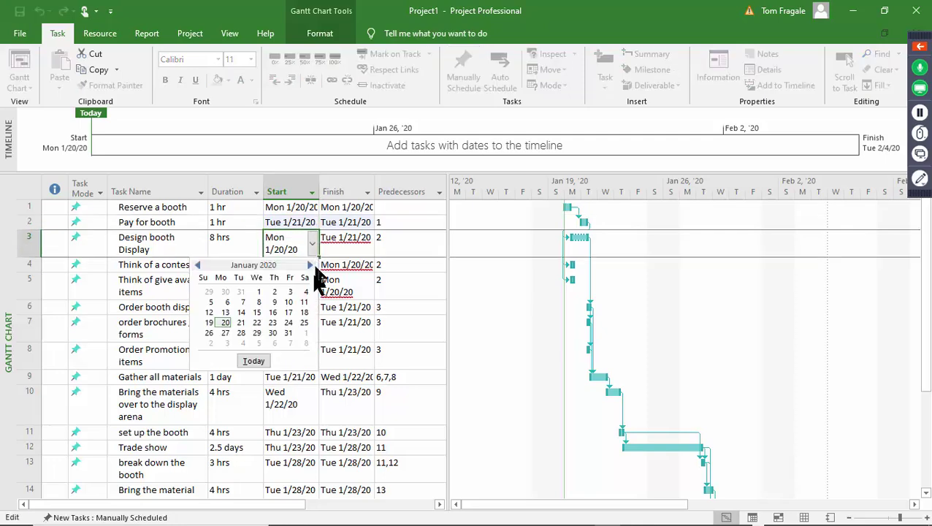
click(257, 322)
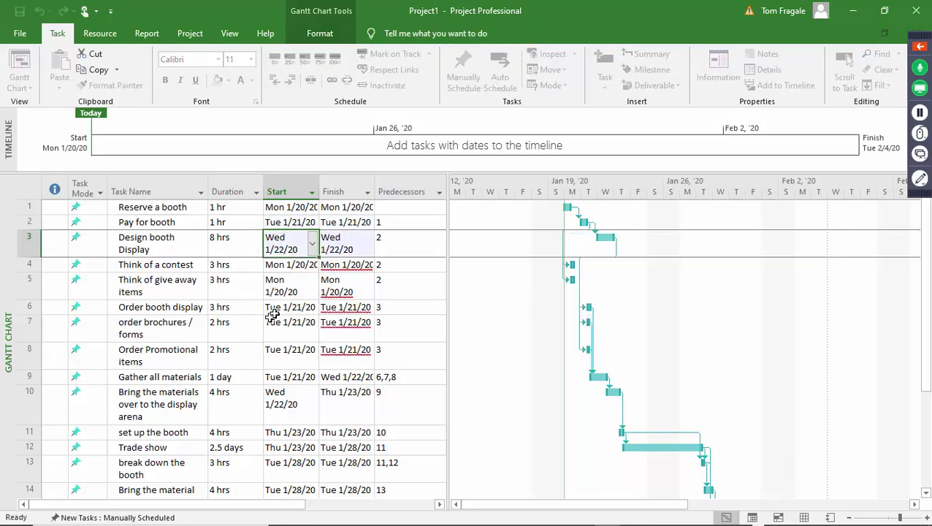
click(292, 265)
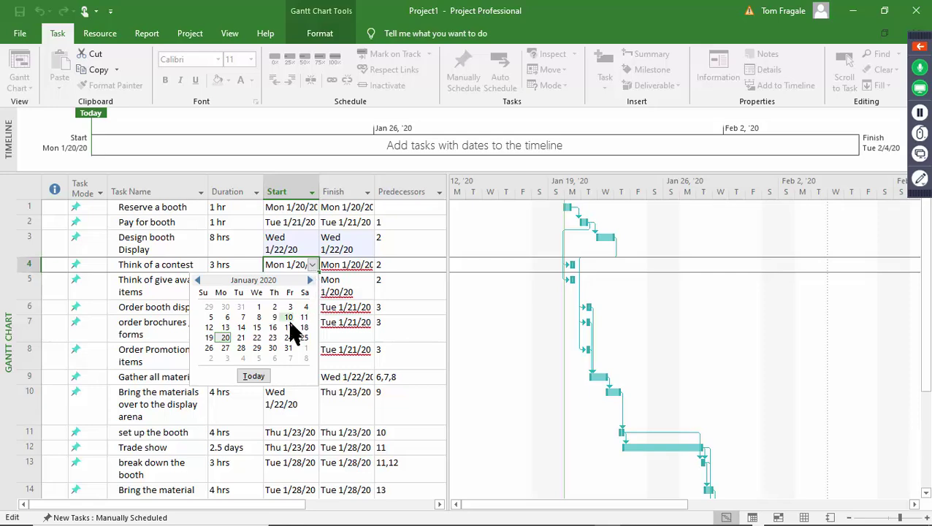
click(275, 338)
Step: Set the start of "Think of give away items" to Fri 1/24/20 and of "Order booth display" to Mon 1/27/20
click(295, 289)
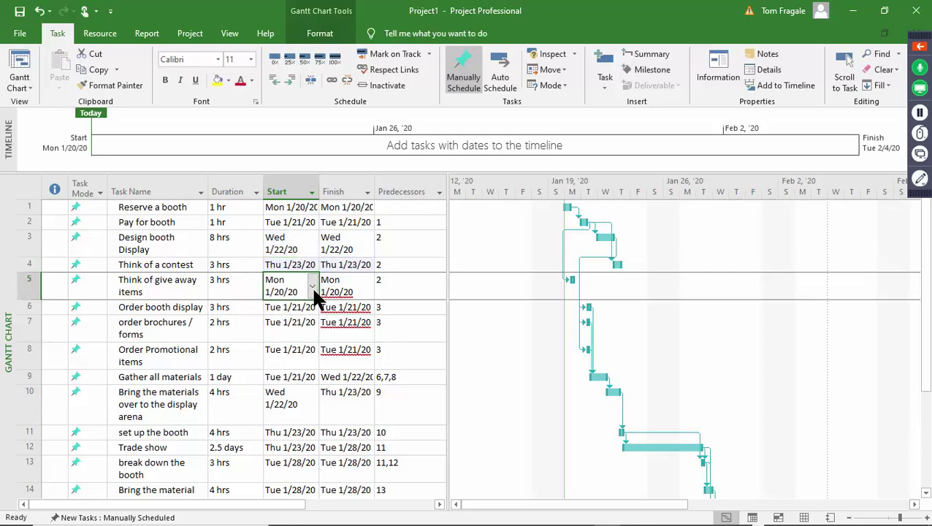
click(311, 286)
click(292, 362)
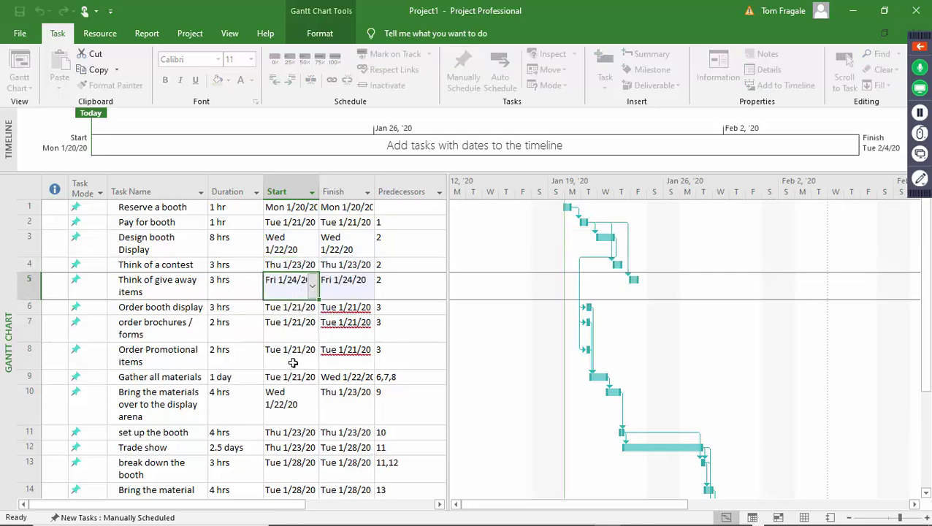
click(285, 307)
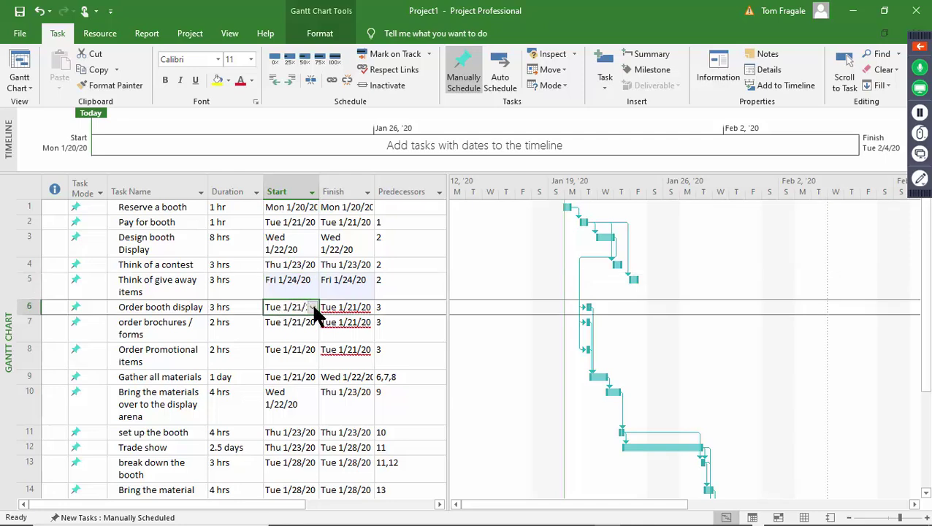
click(312, 307)
click(225, 391)
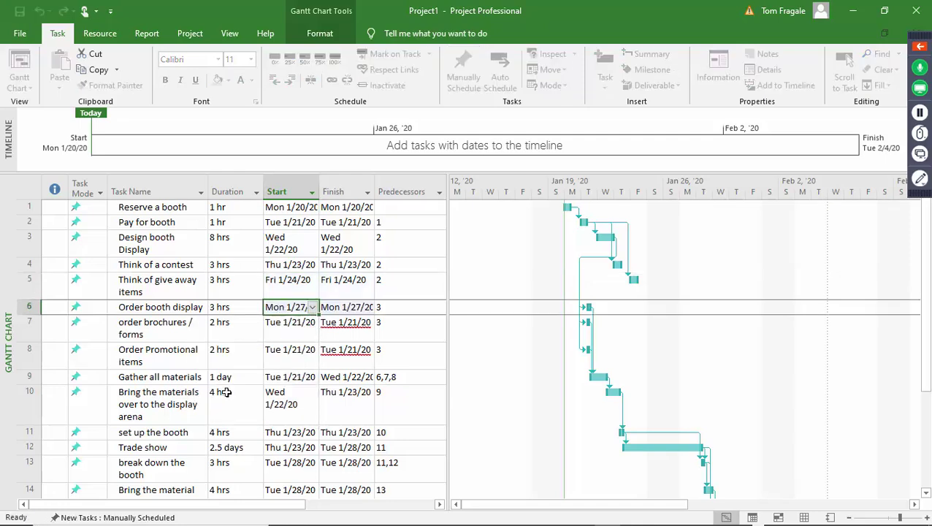
Step: Set the start of "order brochures / forms" to Tue 1/28/20 and of "Order Promotional items" to Wed 1/29/20
click(307, 330)
click(313, 329)
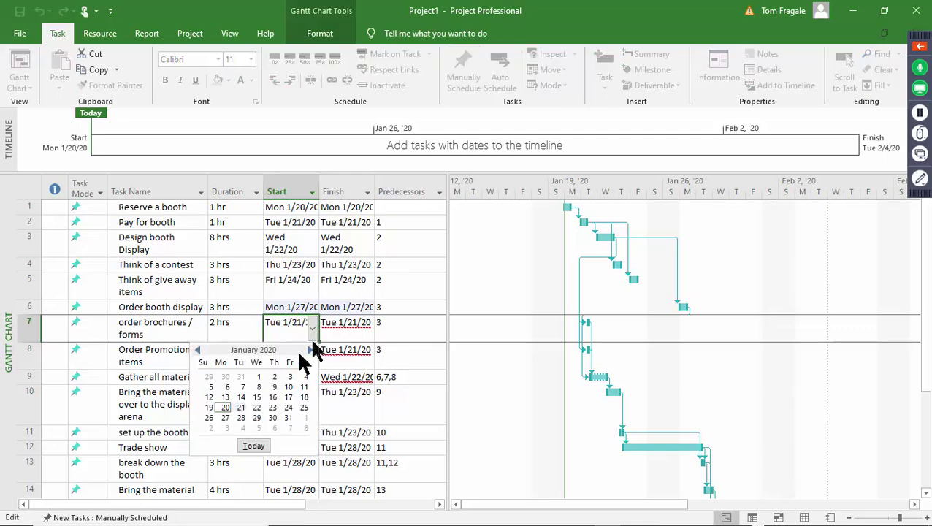
click(241, 419)
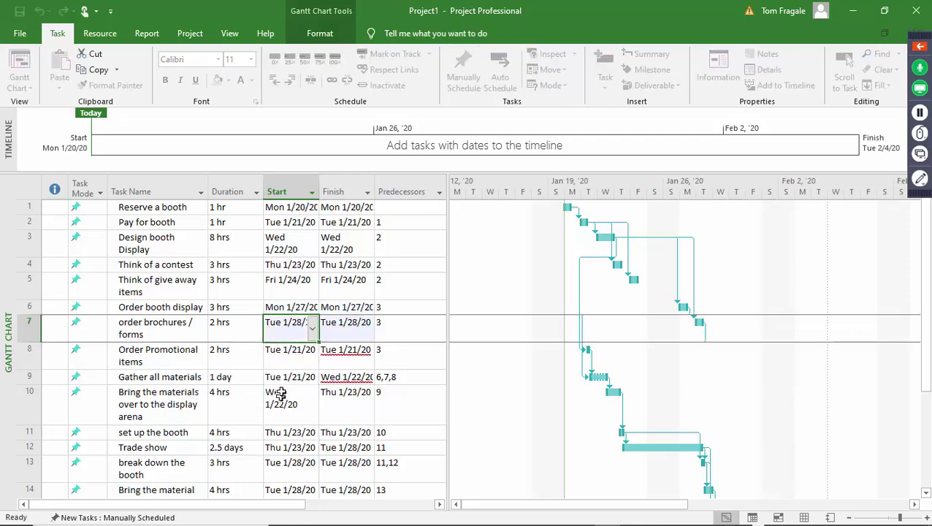
click(307, 355)
click(312, 356)
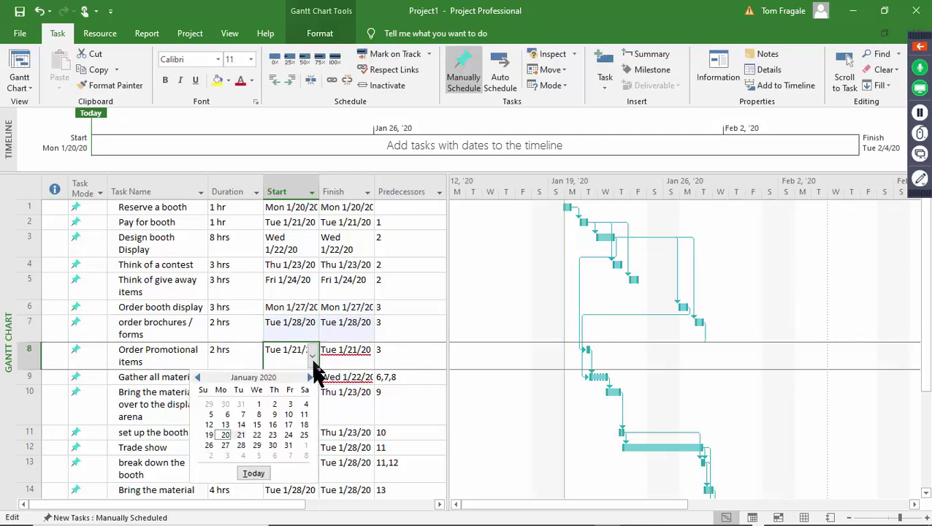
click(256, 444)
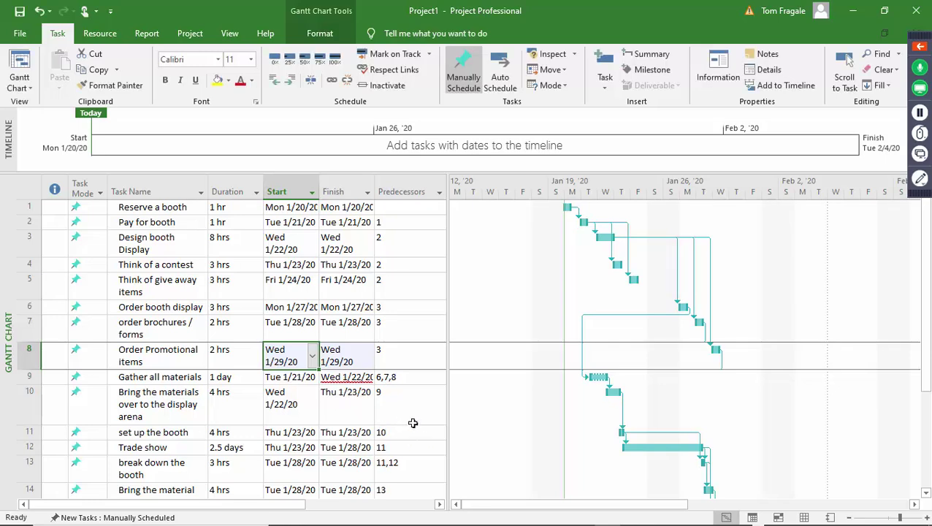
Step: Set the start date of task 9, "Gather all materials", to Mon 2/17/20
click(292, 376)
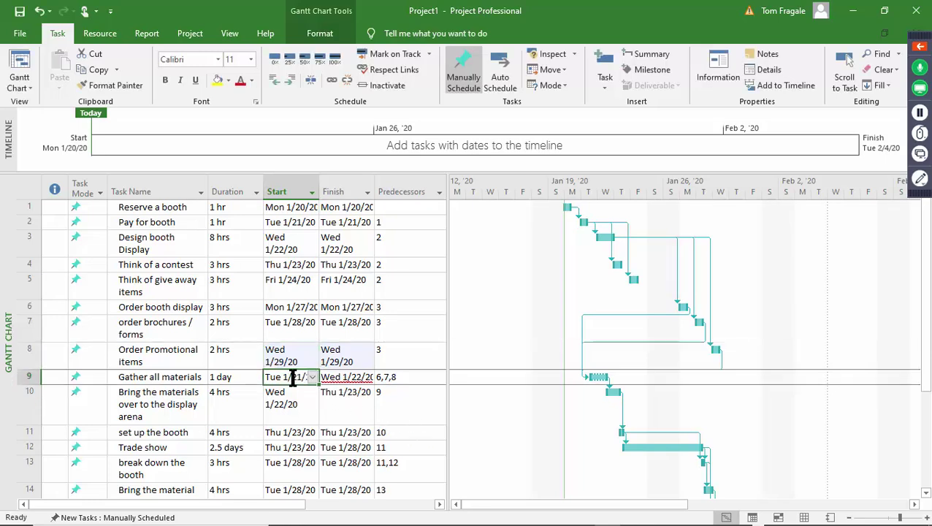
click(312, 377)
click(309, 393)
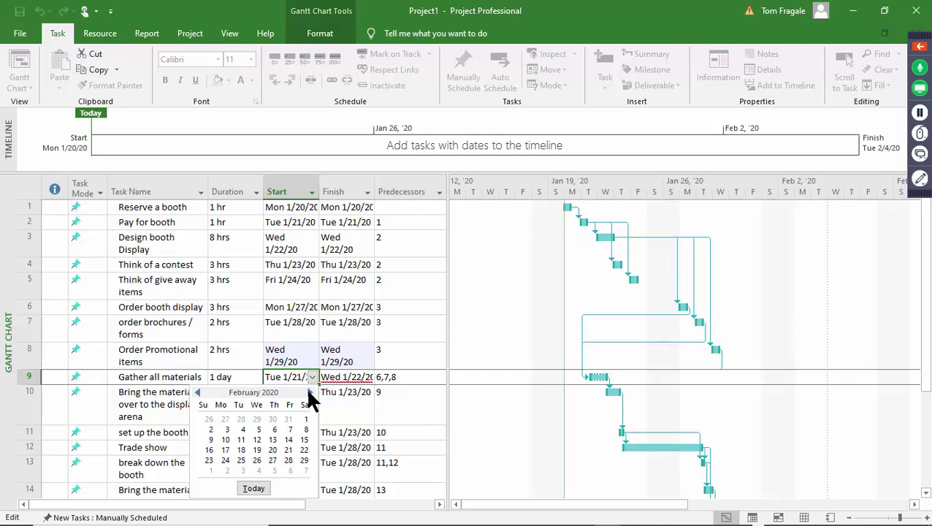
click(226, 450)
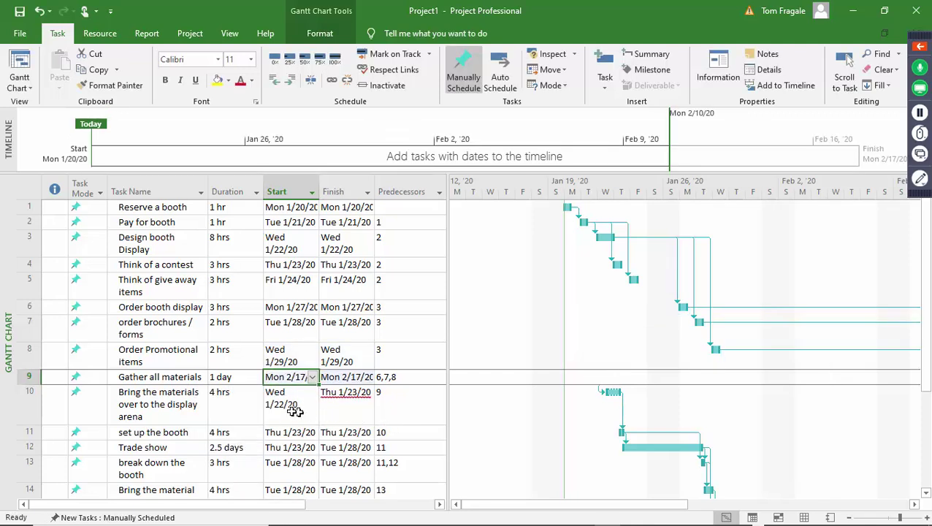
Step: Set the start date of task 10, "Bring the materials over to the display arena", to Mon 3/2/20
click(294, 411)
click(312, 404)
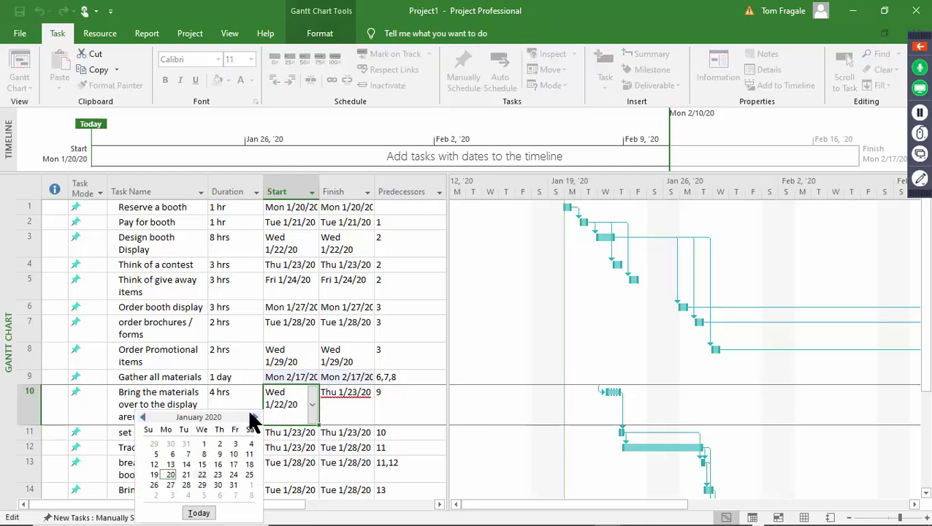
click(253, 417)
click(254, 417)
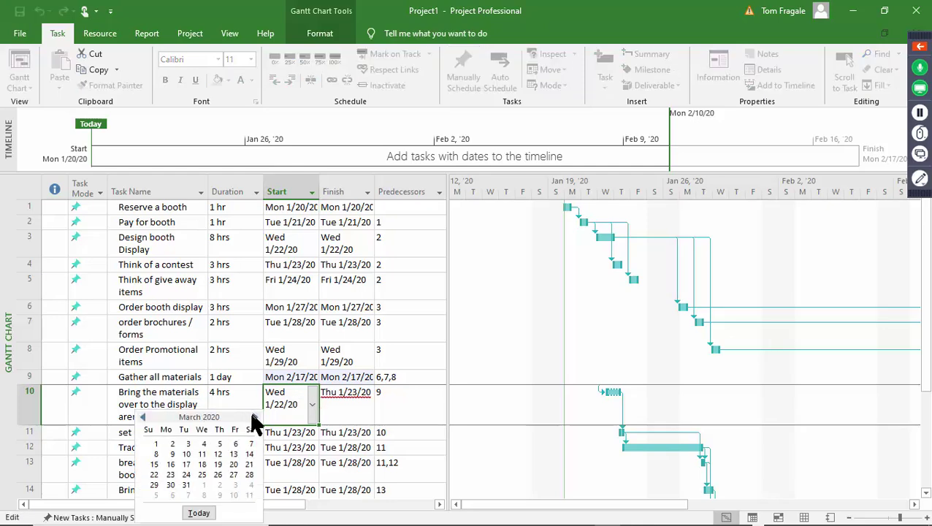
click(172, 444)
Step: Set the start date of task 11, "set up the booth", to Mon 3/2/20
click(311, 432)
click(311, 433)
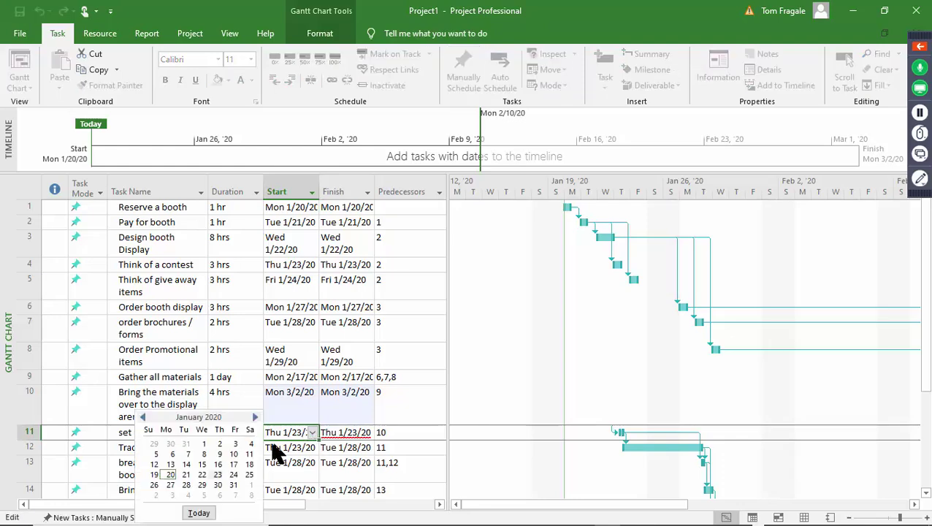
click(255, 417)
click(255, 417)
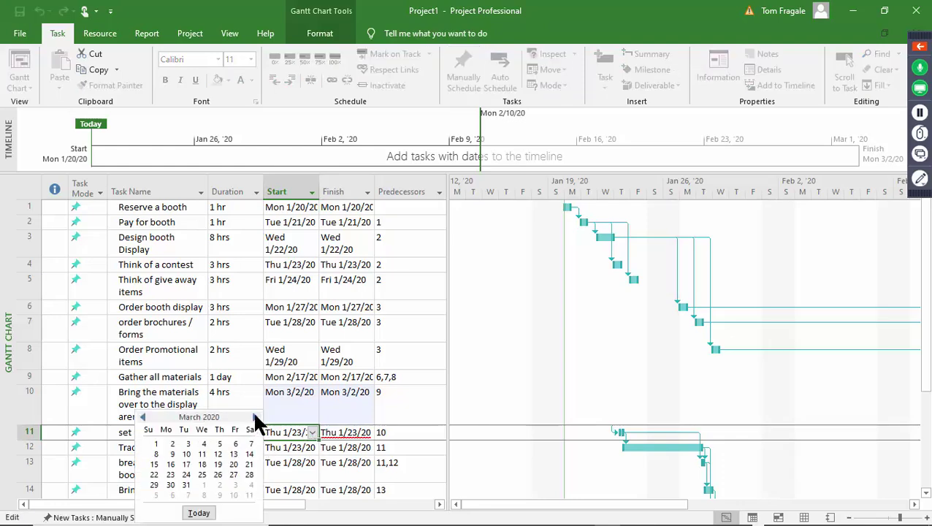
click(173, 444)
Step: Set the start date of task 12, "Trade show", to Tue 3/3/20
click(276, 446)
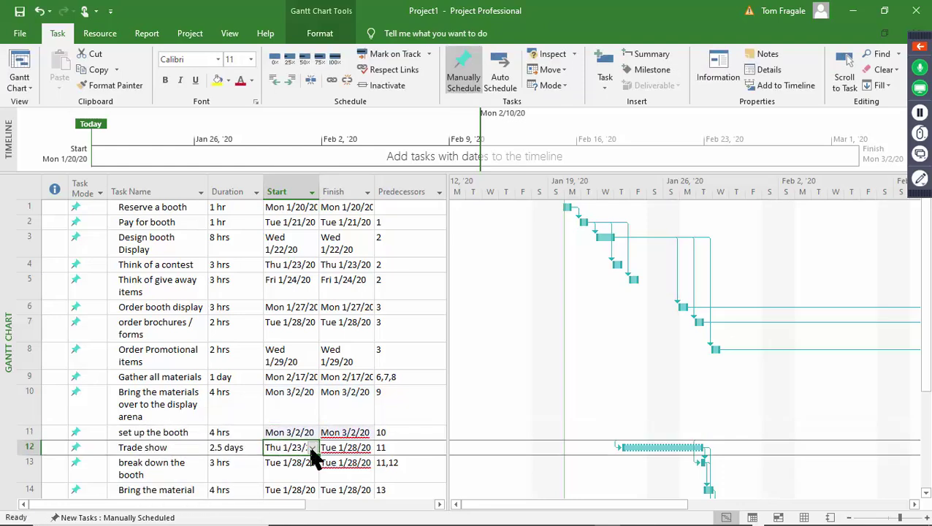
click(311, 447)
click(255, 417)
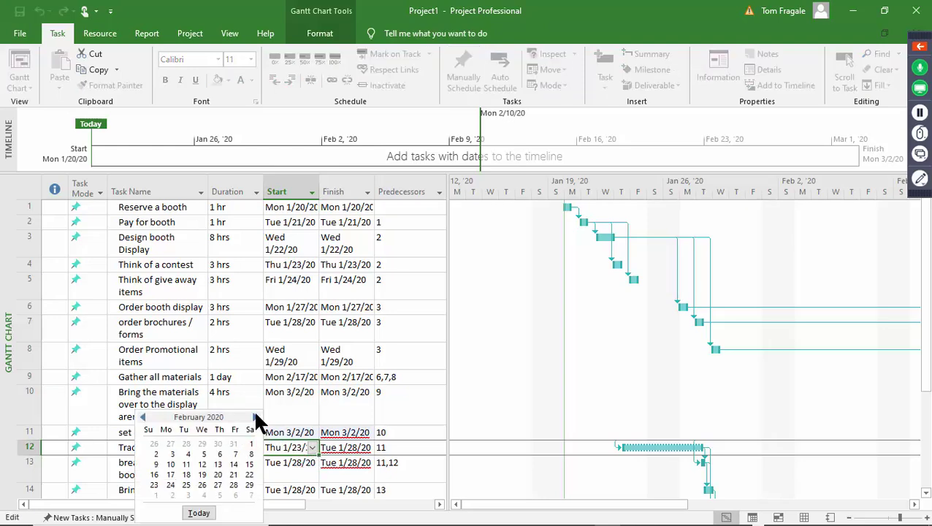
click(255, 417)
click(186, 444)
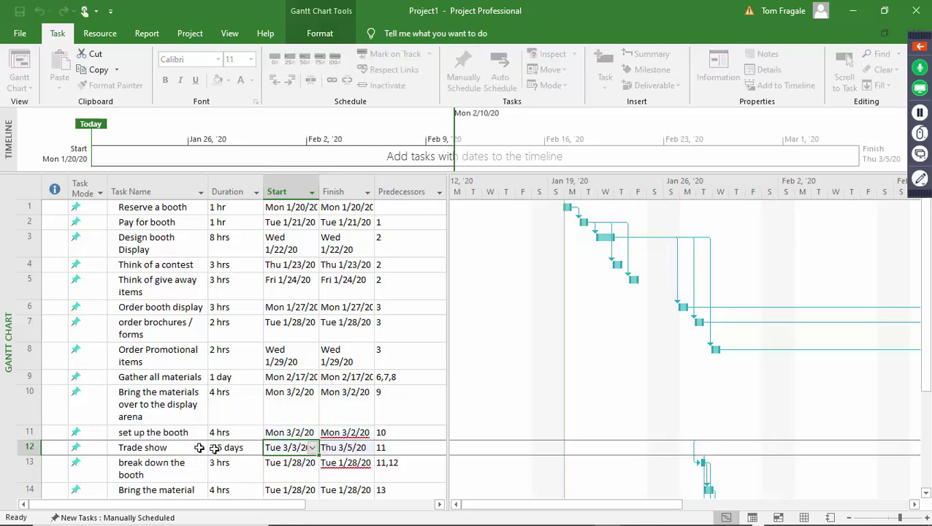
Step: Set the start date of task 13, "break down the booth", to Fri 3/6/20
click(300, 470)
click(313, 469)
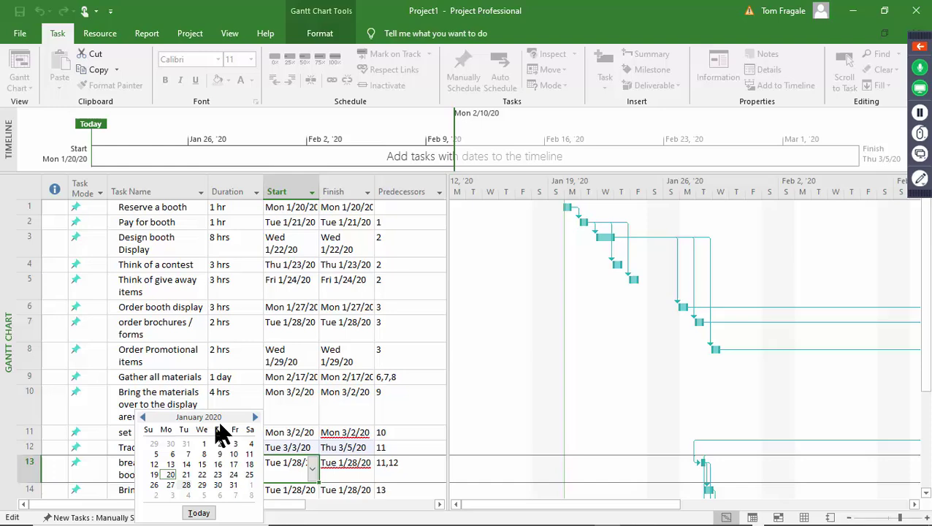
click(255, 417)
click(255, 417)
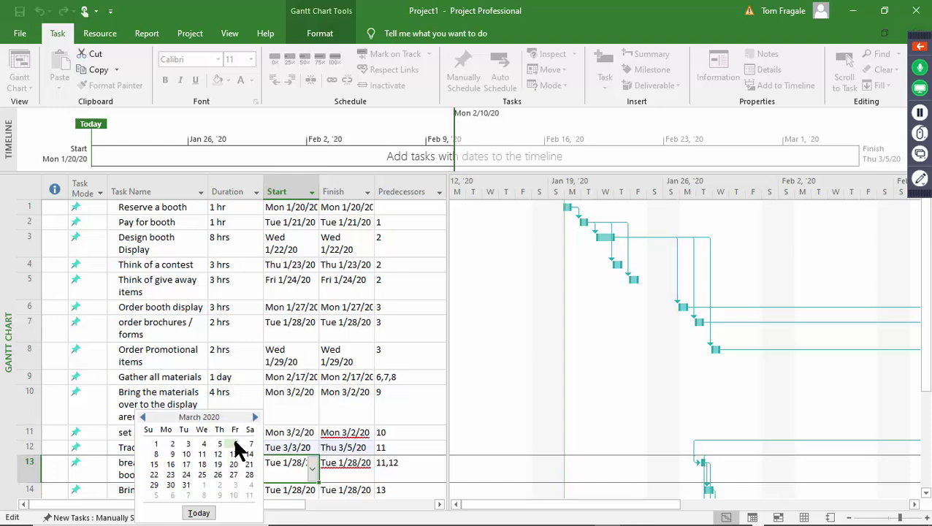
click(234, 444)
Step: Set the start date of task 14, "Bring the material back to the office", to Fri 3/6/20
click(301, 491)
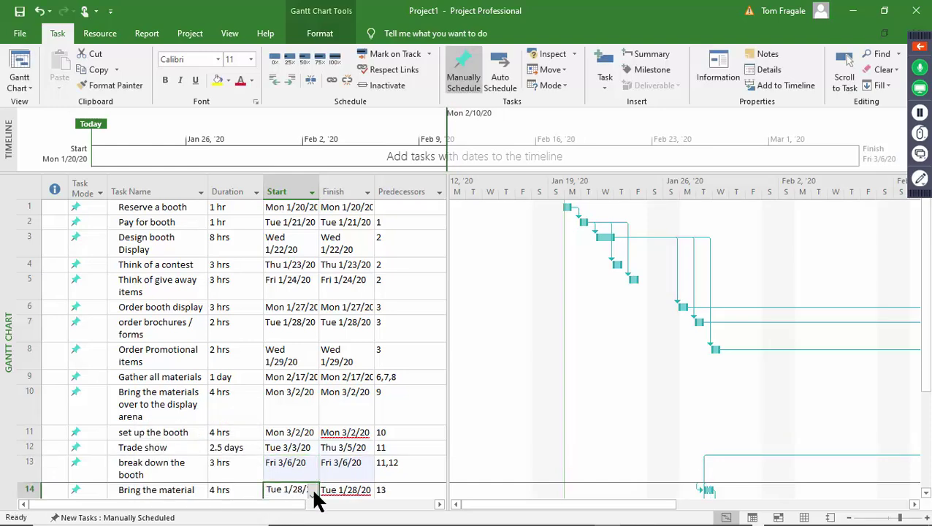
click(312, 495)
click(308, 376)
click(308, 376)
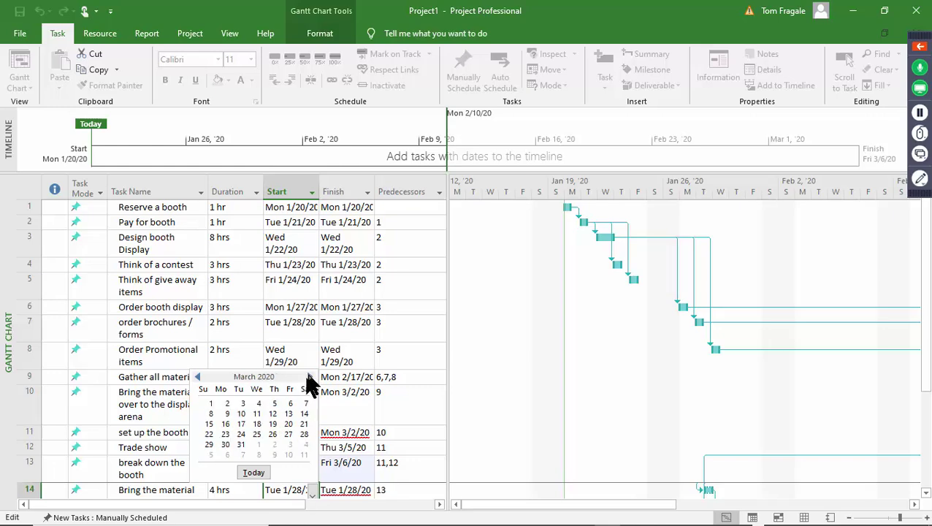
click(290, 403)
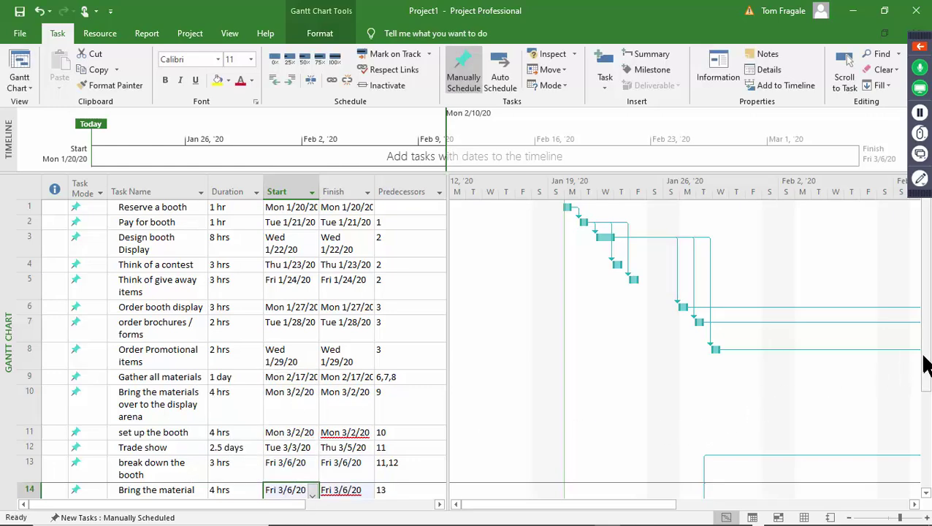
Step: Set the start date of task 15, "Follow up woth the leads", to Mon 3/9/20
scroll(924, 365, down, 2)
click(268, 451)
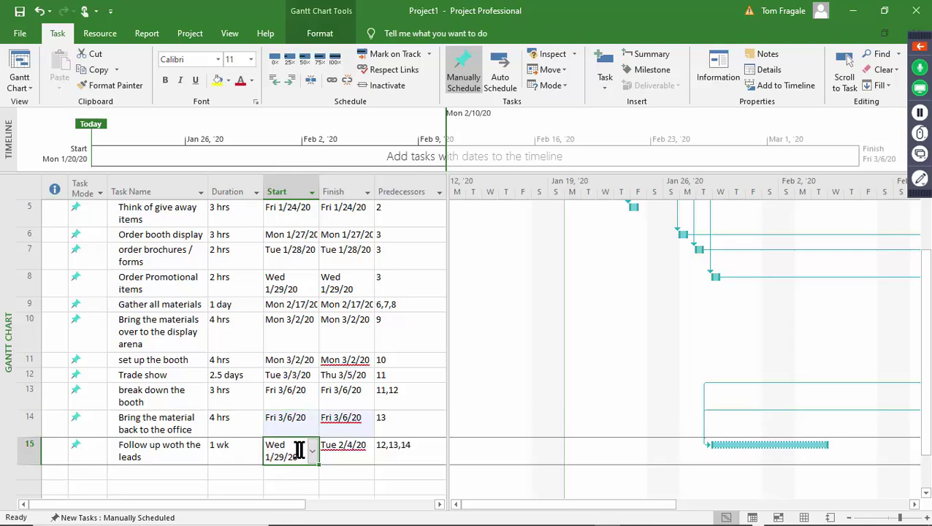
click(311, 450)
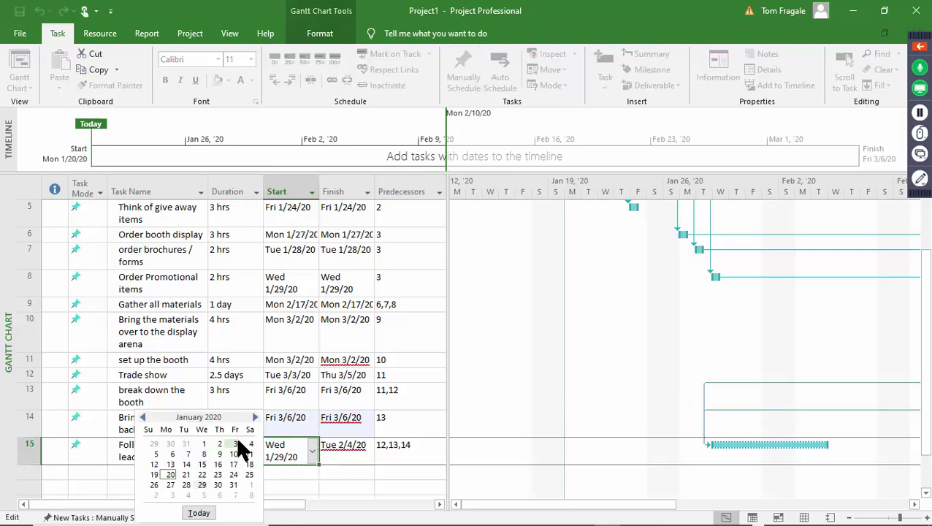
click(255, 417)
click(254, 417)
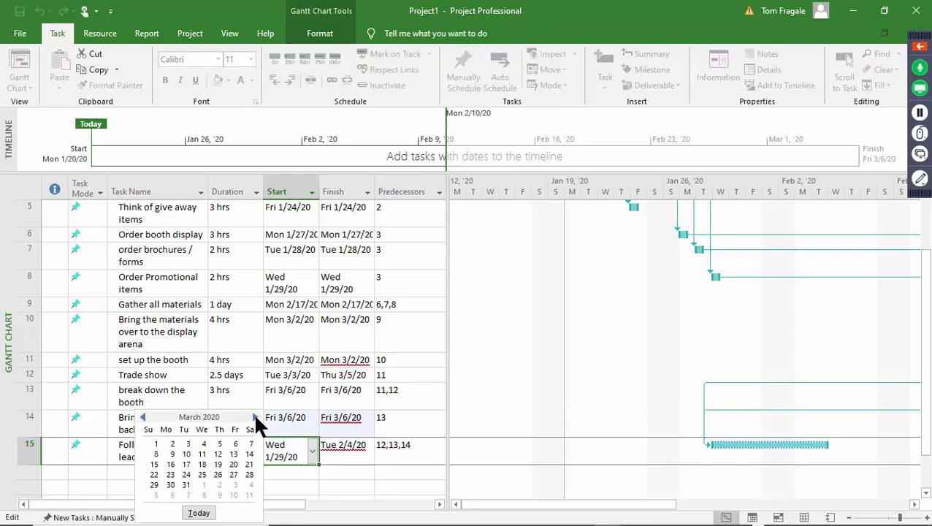
click(171, 454)
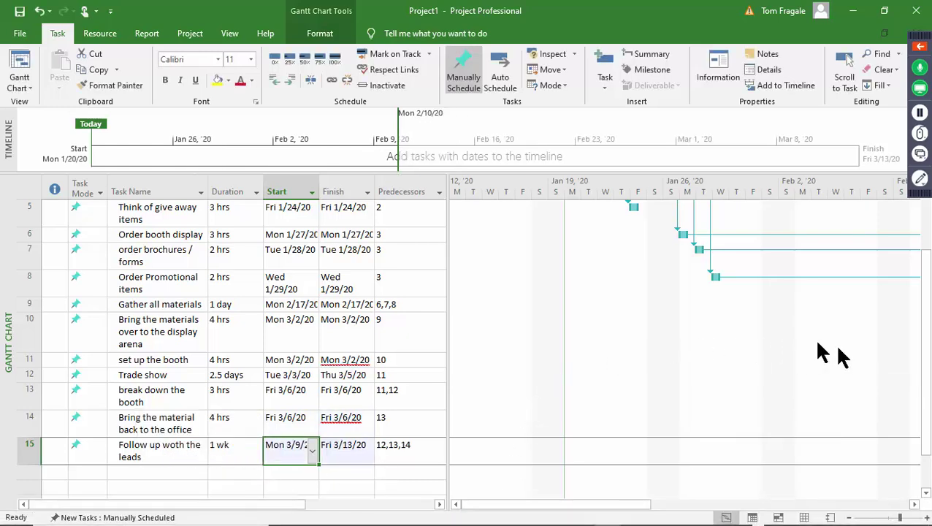
Step: Review the task bars and dependency links along the Gantt chart's timescale
scroll(904, 380, up, 2)
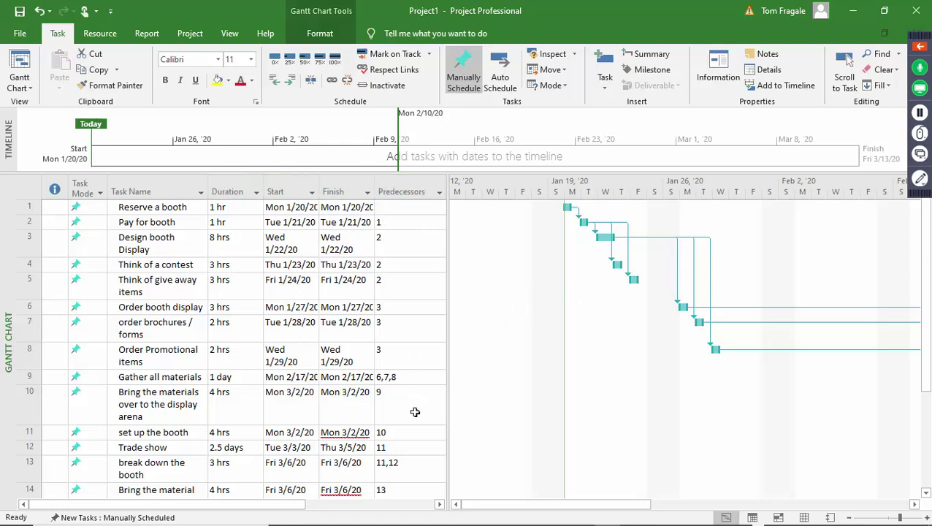
drag(505, 511, 752, 515)
click(845, 73)
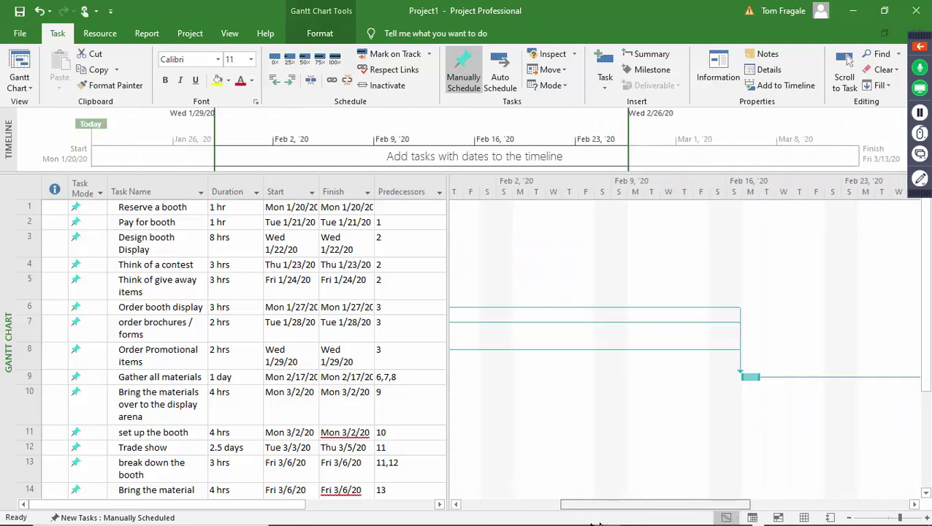
click(845, 73)
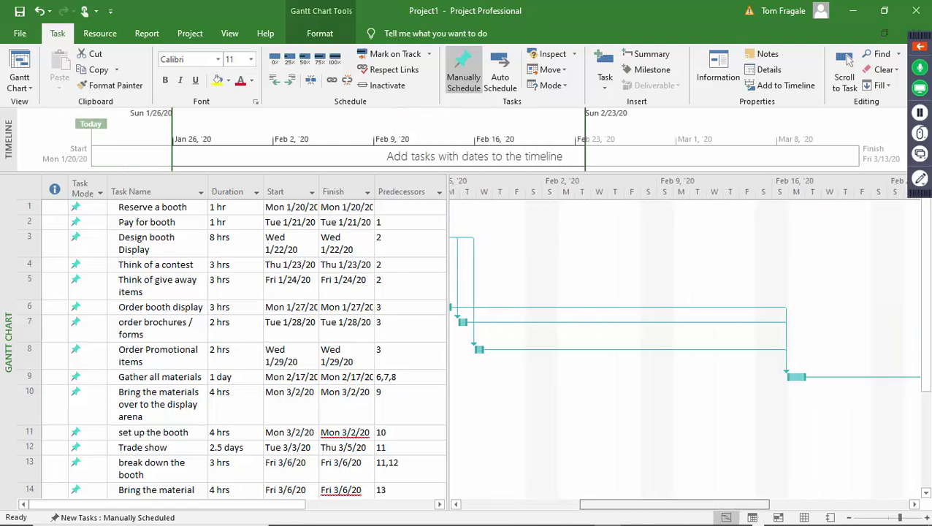
click(845, 73)
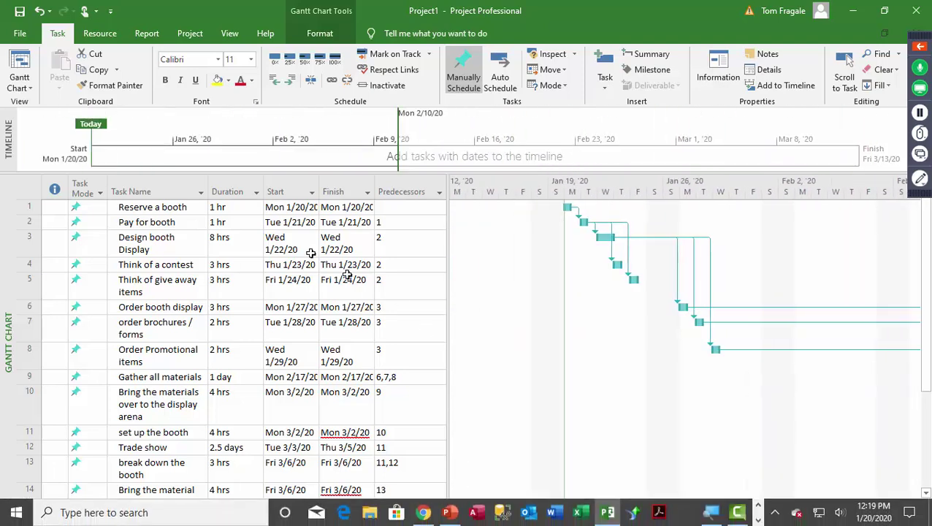
Step: Save the project in the Documents folder as tradeshow2020.mpp
click(19, 12)
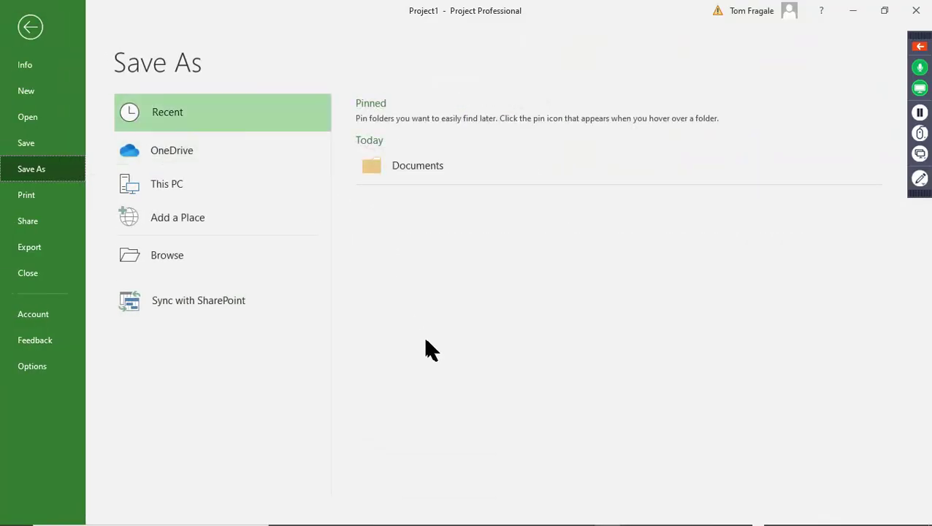
click(181, 257)
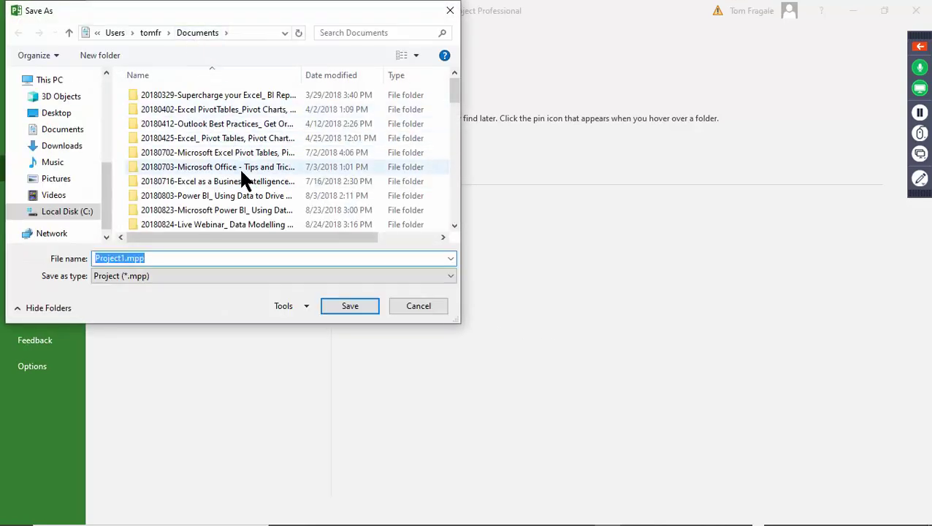
text(trade)
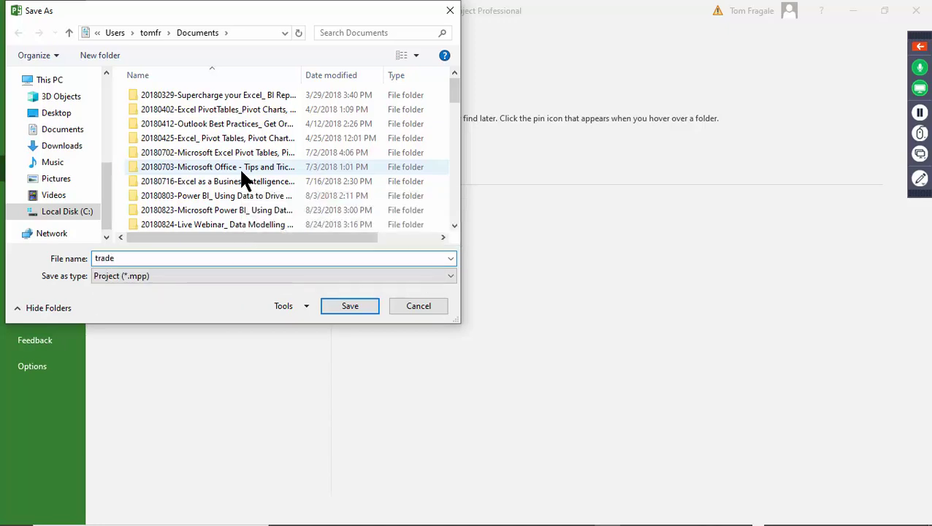
text(show2020.mpp)
key(Return)
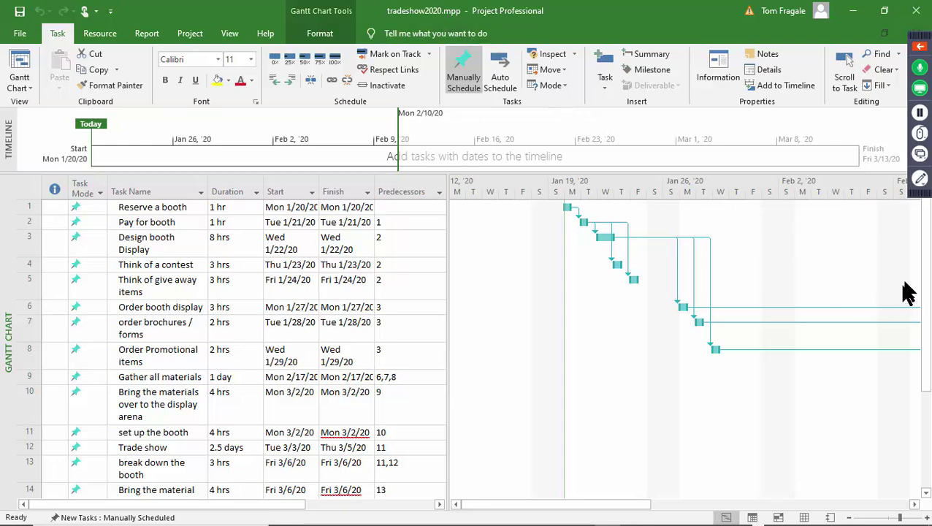
Step: Preview both pages of the Gantt chart printout and return to the first page
scroll(926, 292, down, 2)
scroll(925, 303, up, 2)
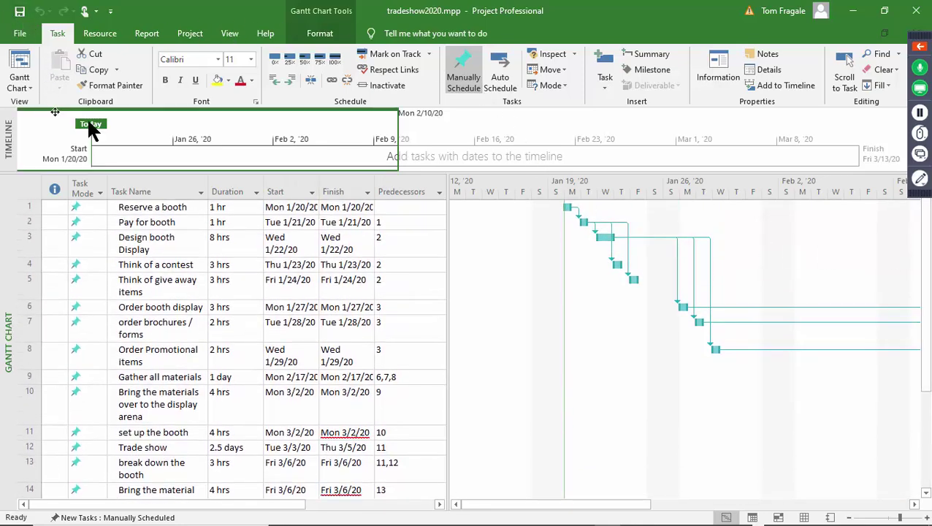
click(16, 33)
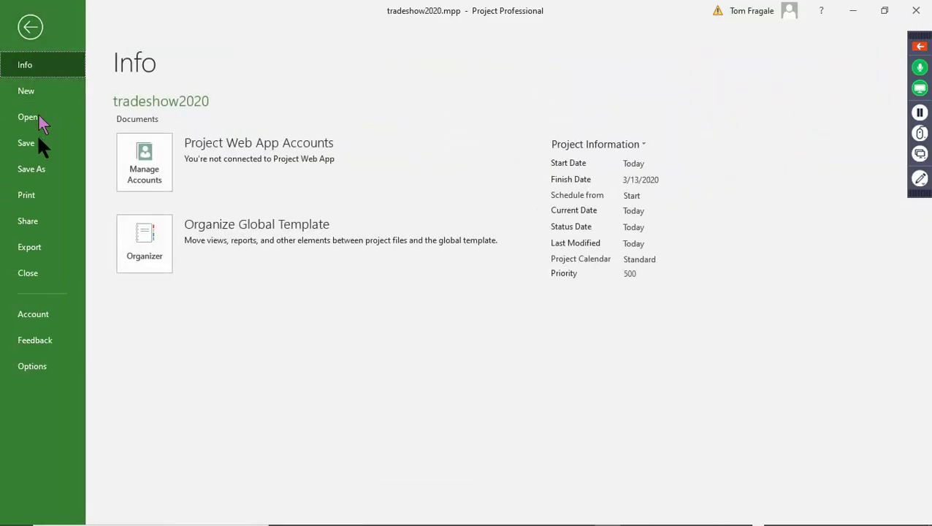
click(38, 196)
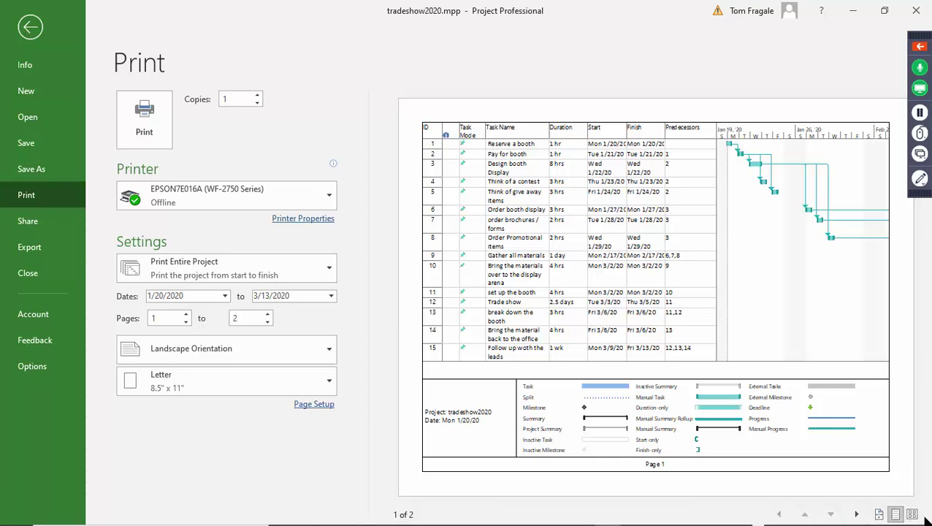
click(856, 514)
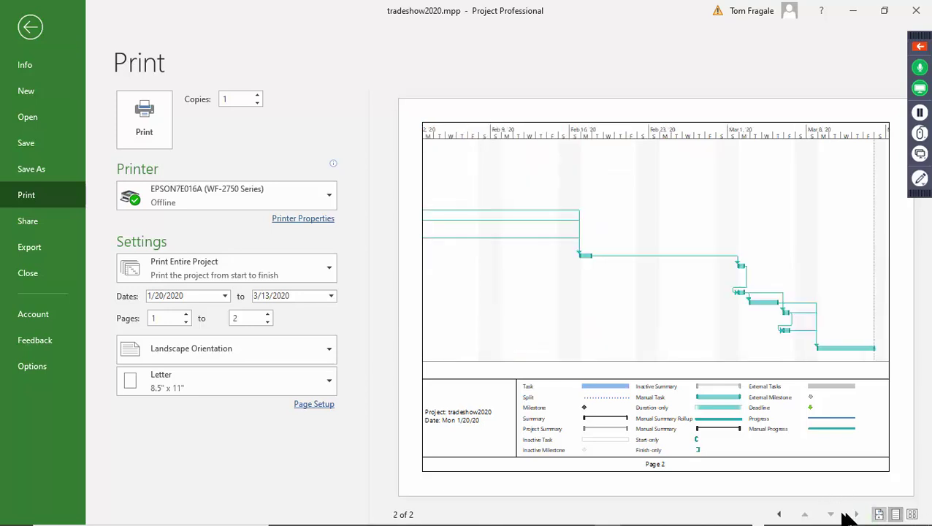
click(778, 514)
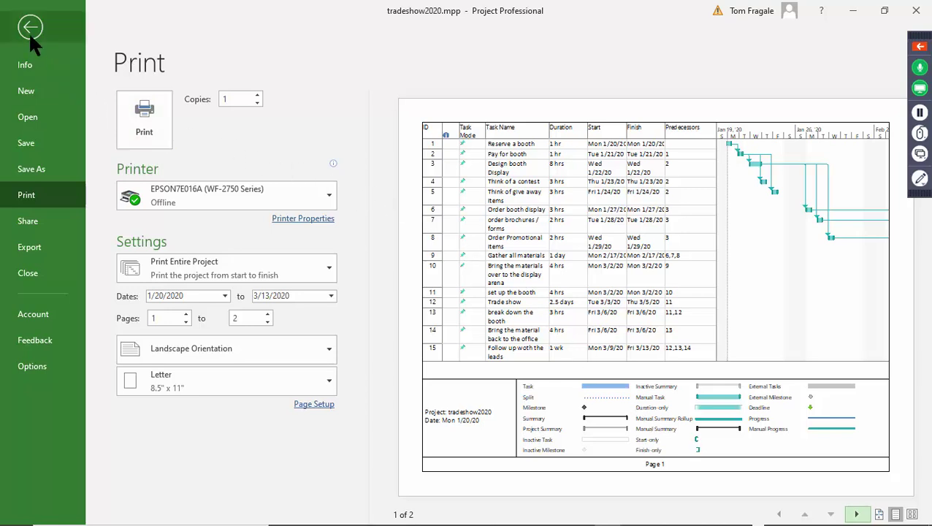
Step: Examine the printout's margins, header, footer, legend and view options in Page Setup, and return to the Gantt chart
click(313, 405)
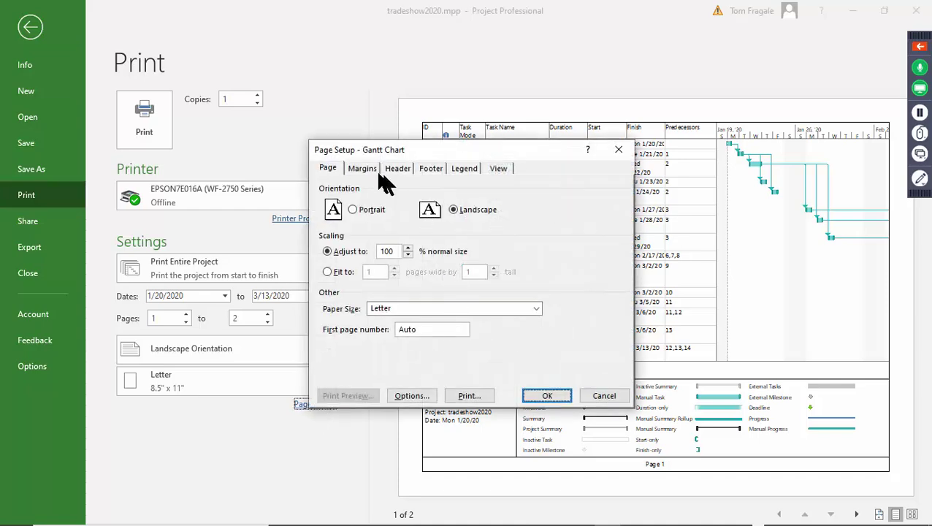
click(362, 168)
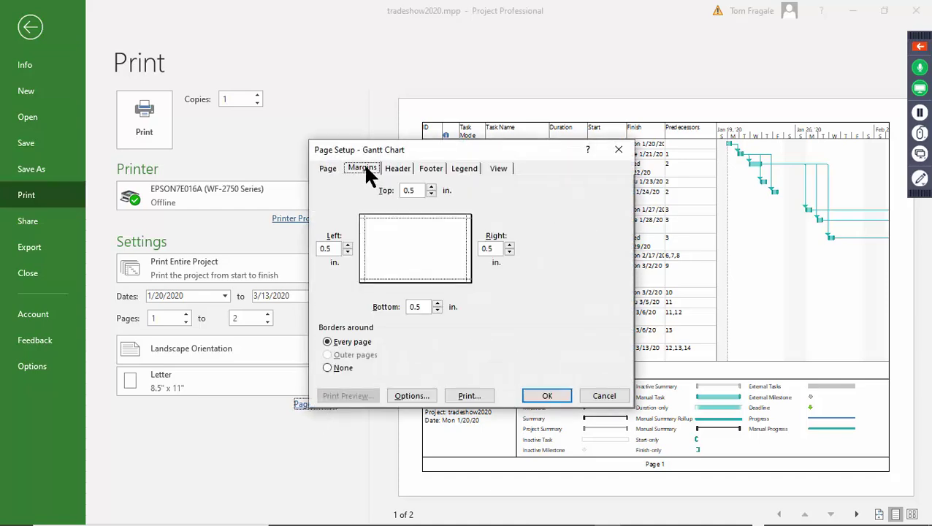
click(404, 177)
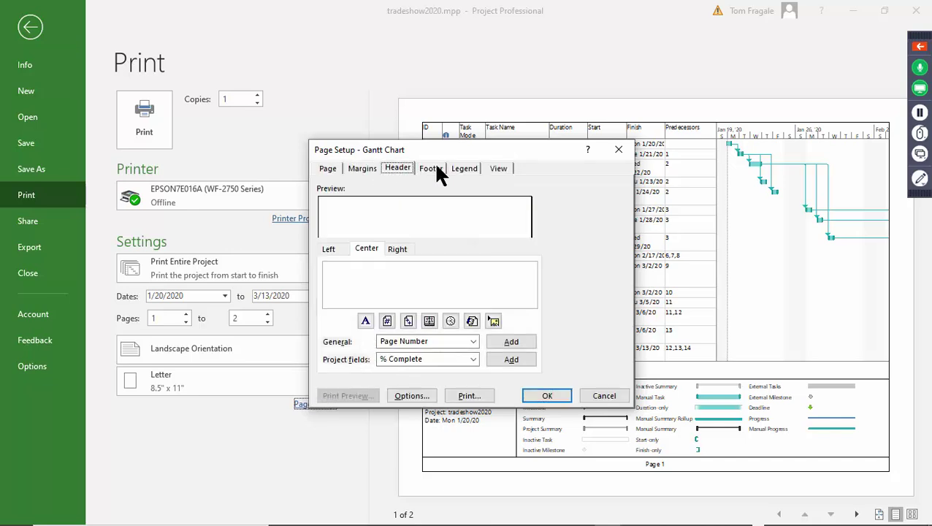
click(430, 169)
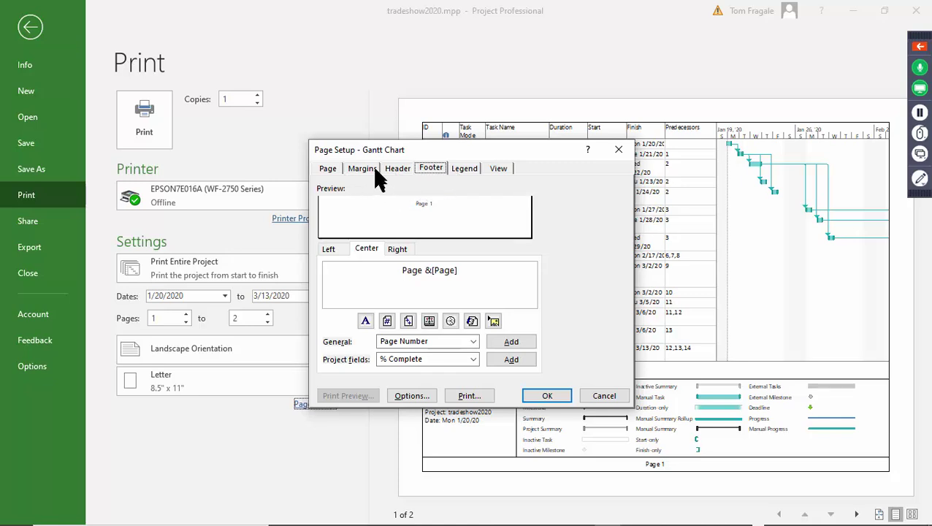
click(461, 166)
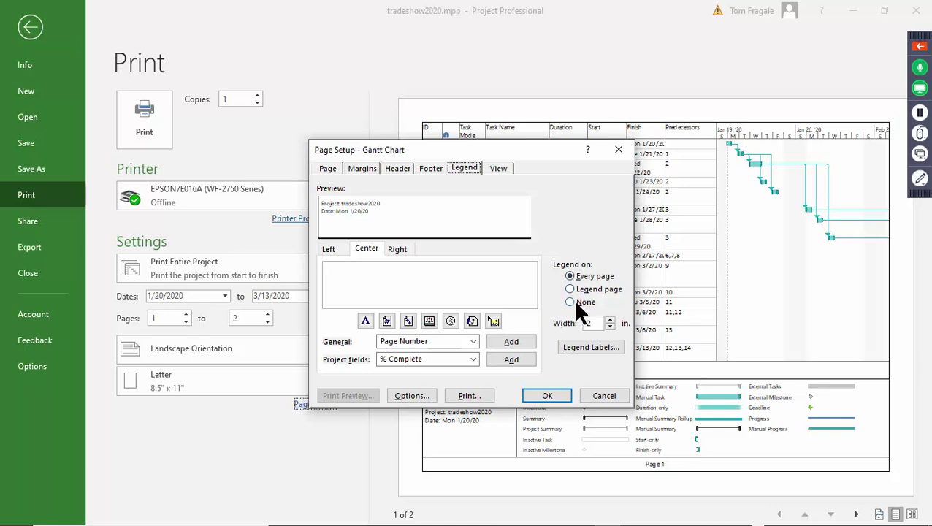
click(497, 172)
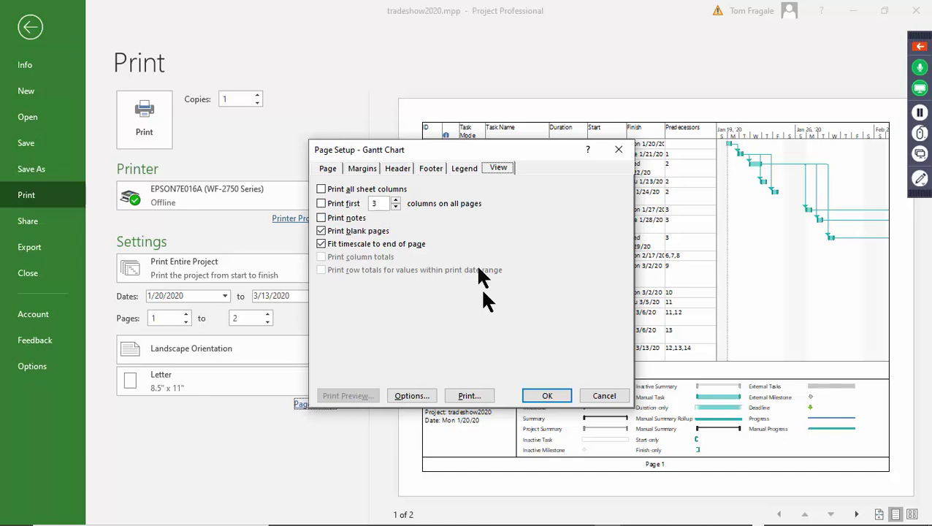
click(547, 396)
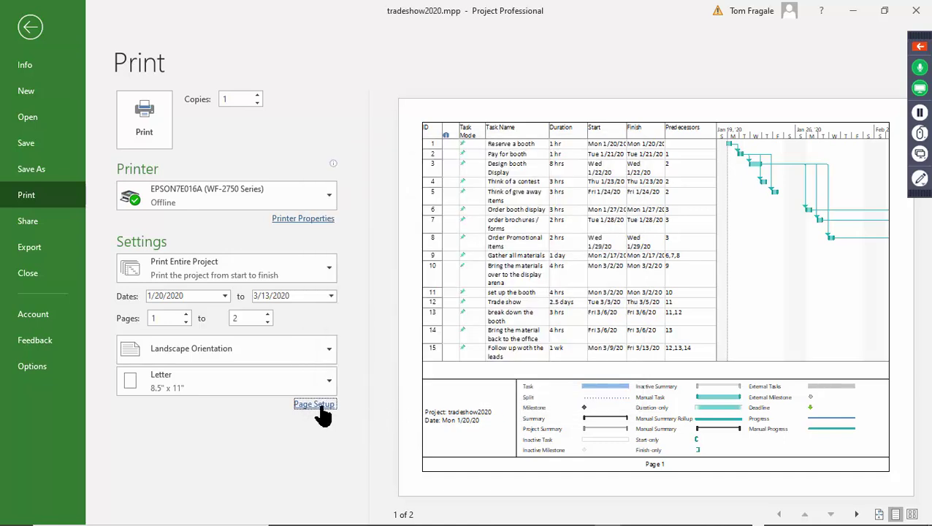
click(29, 29)
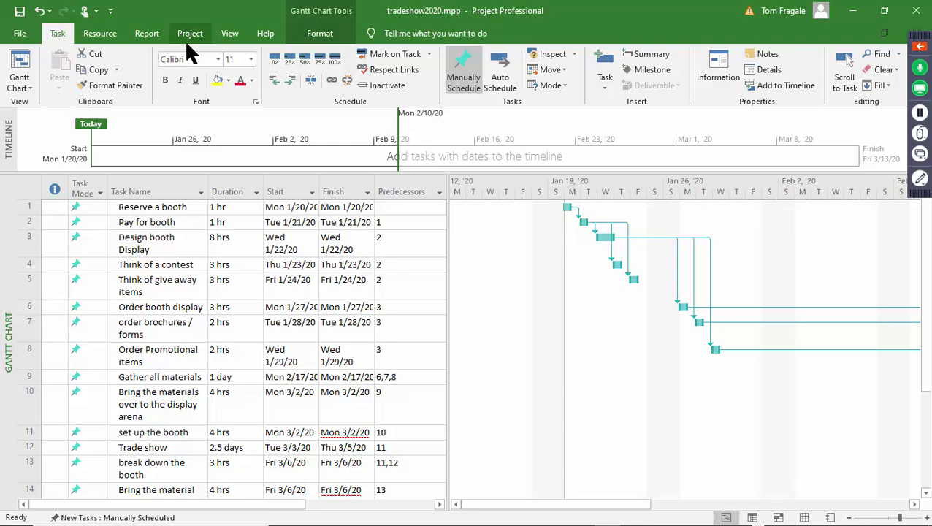
Step: Examine the Project Information settings and the project statistics for tradeshow2020, and close the statistics
click(187, 33)
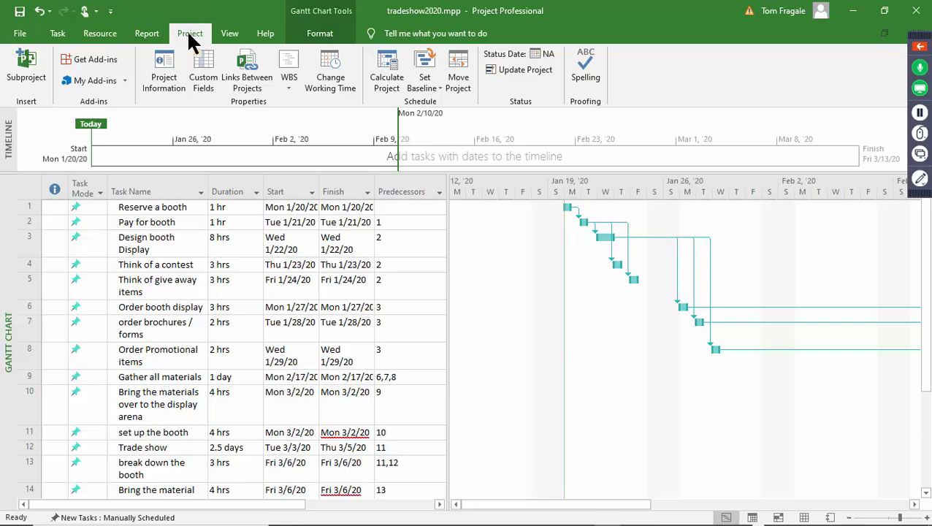
click(168, 74)
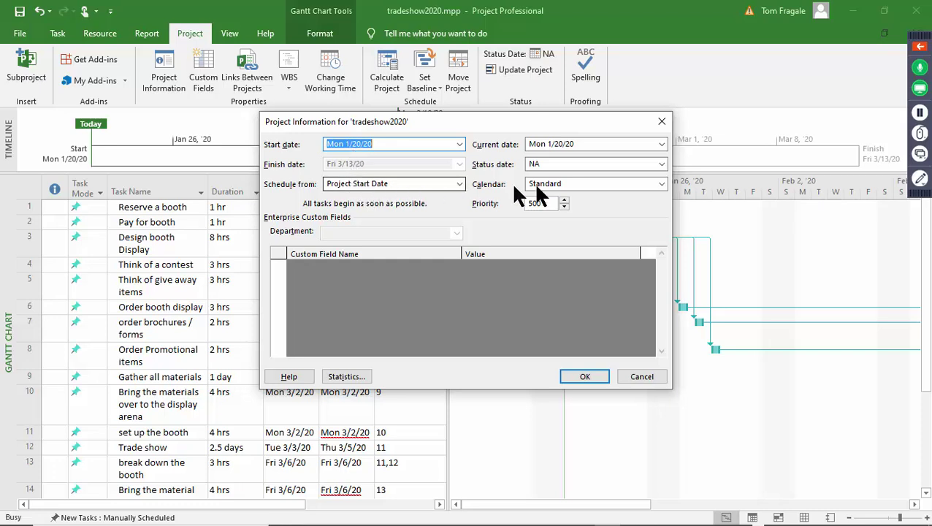
click(598, 191)
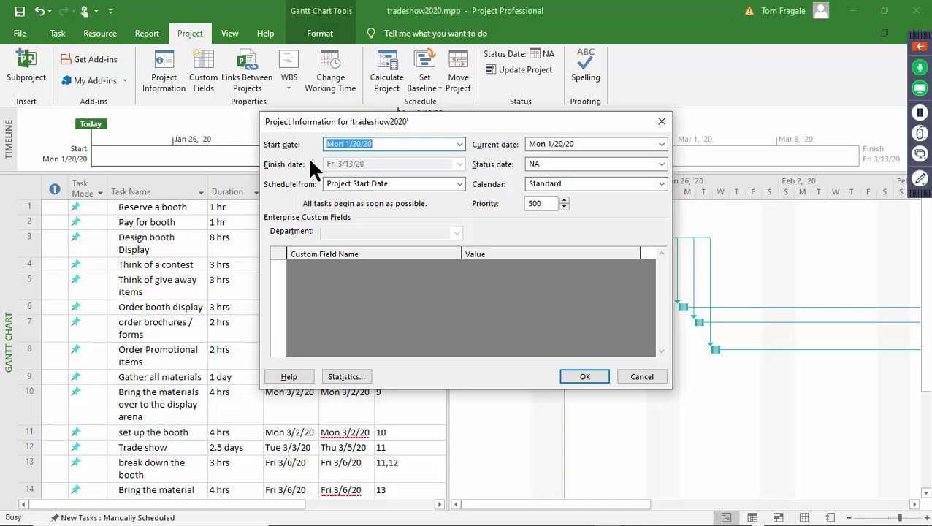
click(346, 378)
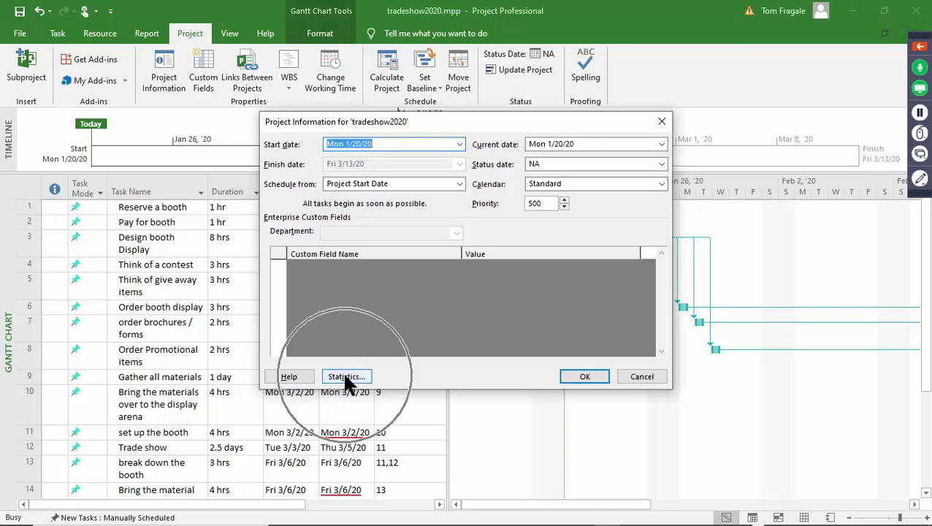
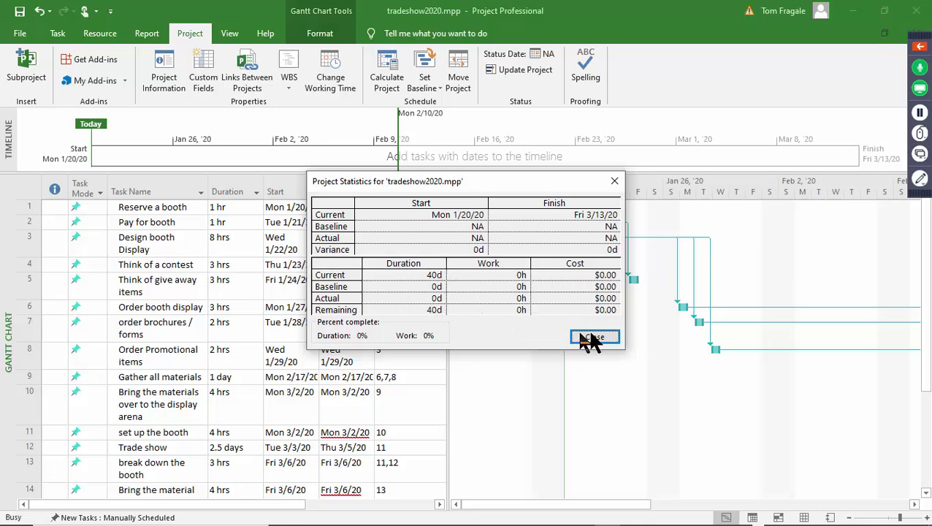
click(608, 337)
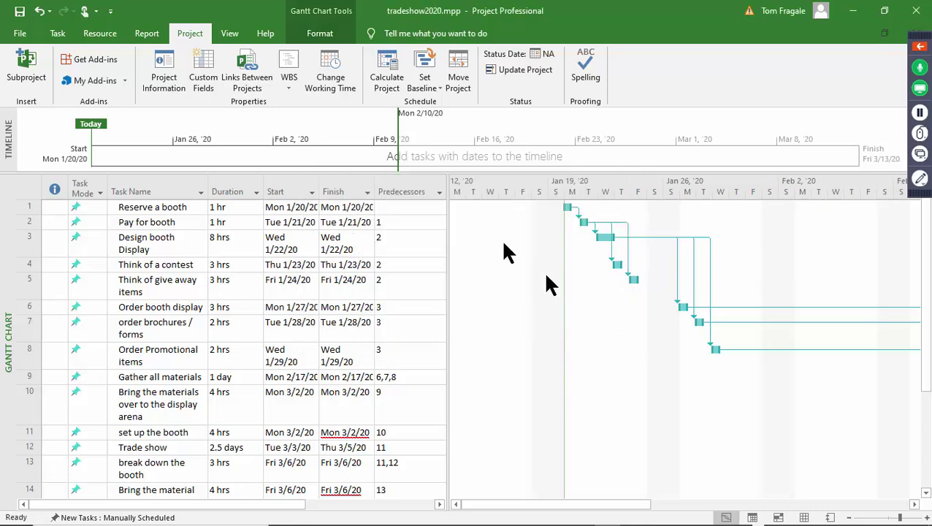
click(179, 27)
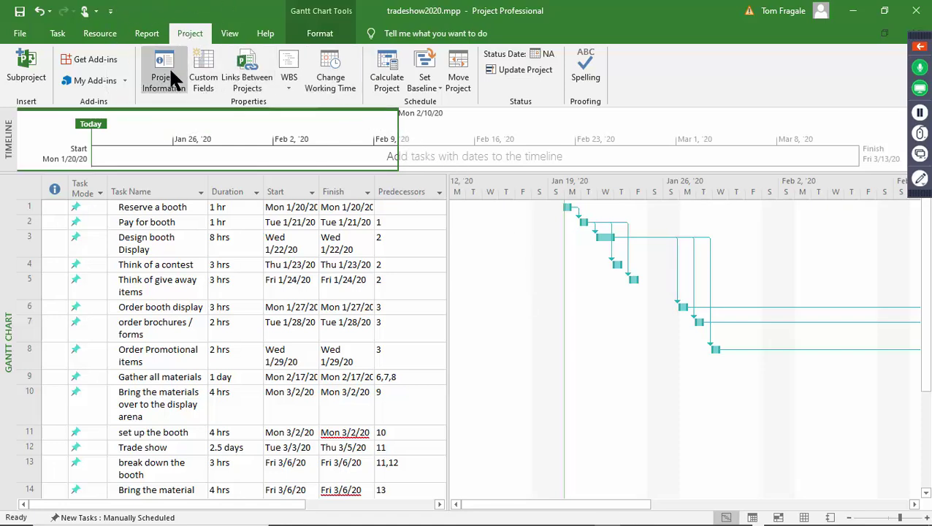
Step: Examine the Standard calendar's working times, available base calendars, exceptions and default work week details in Change Working Time
click(338, 88)
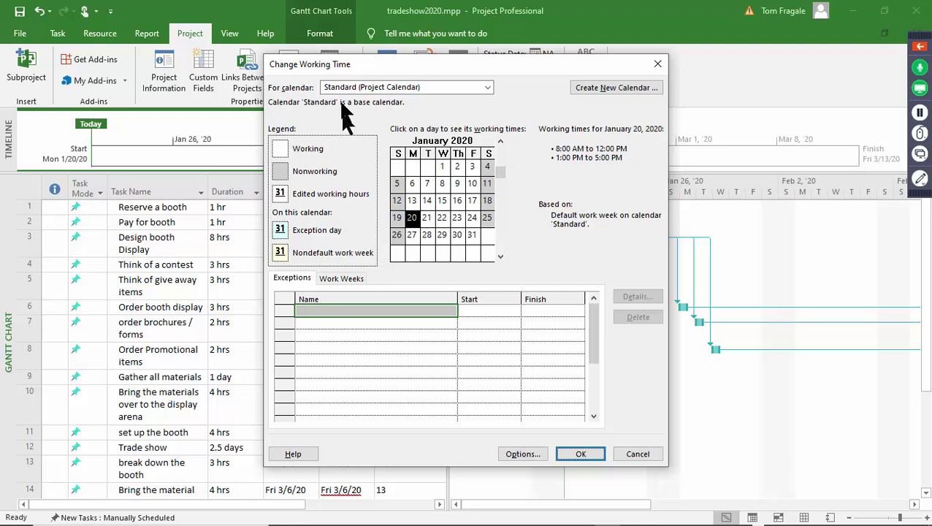
click(487, 90)
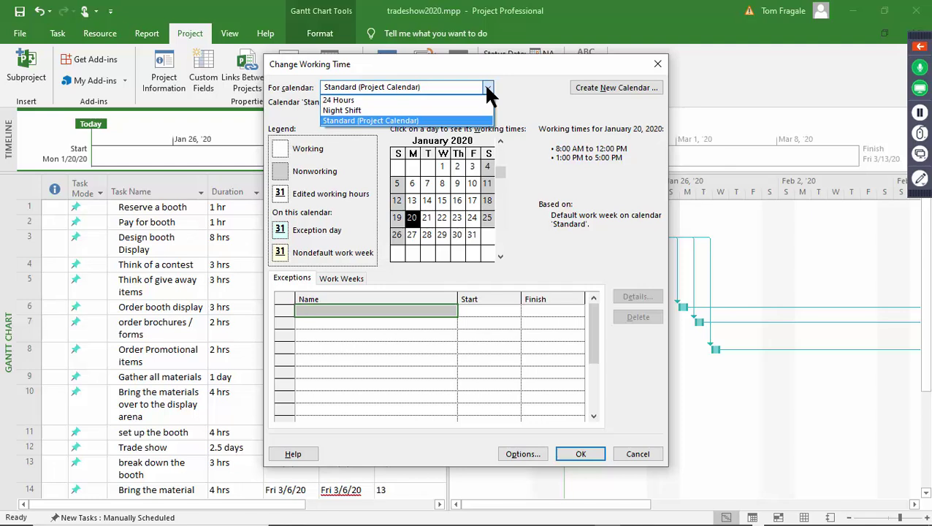
click(488, 90)
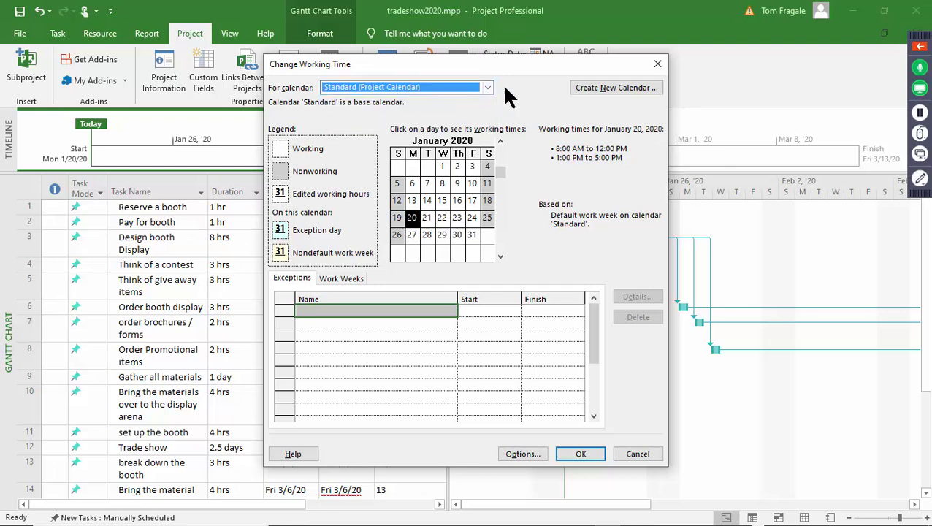
click(584, 92)
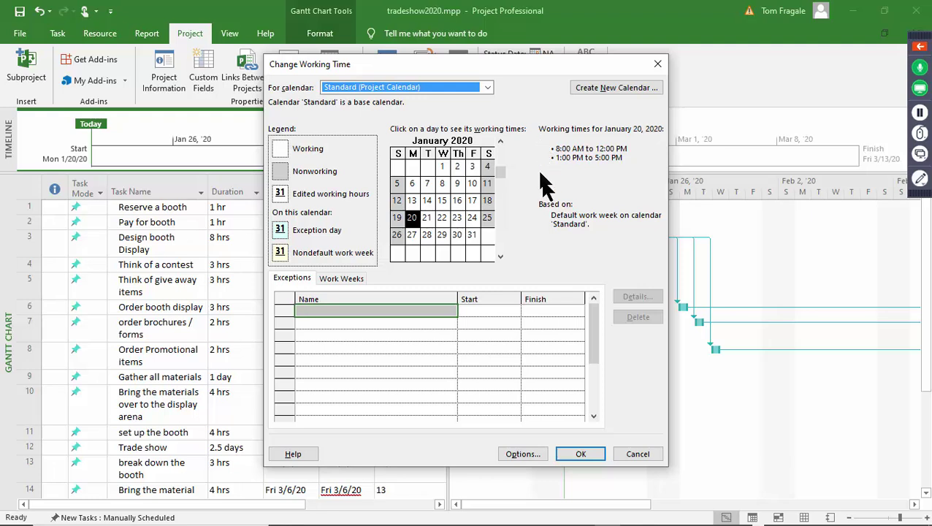
click(290, 279)
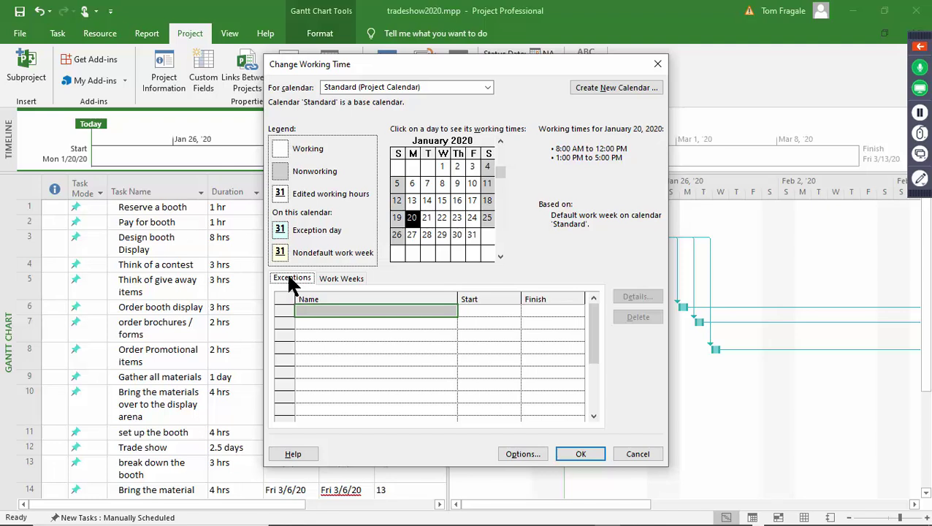
click(289, 278)
click(335, 279)
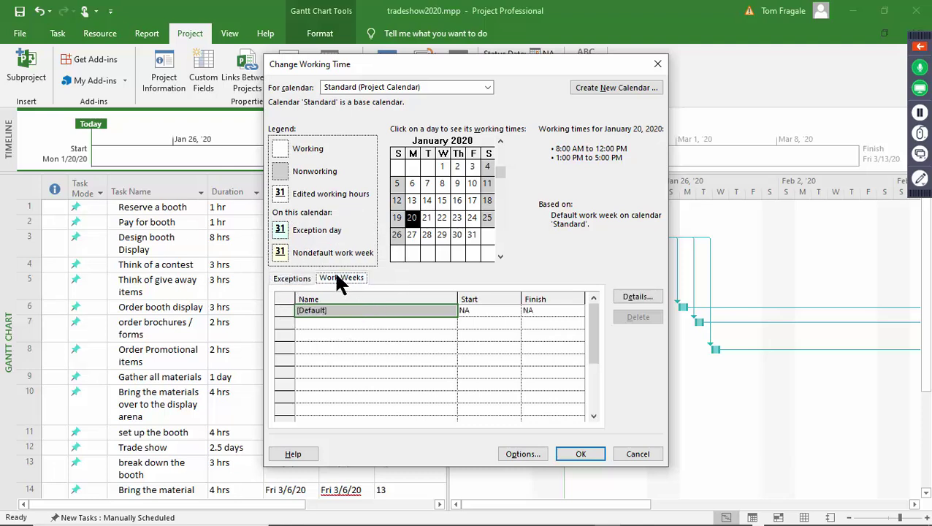
click(634, 295)
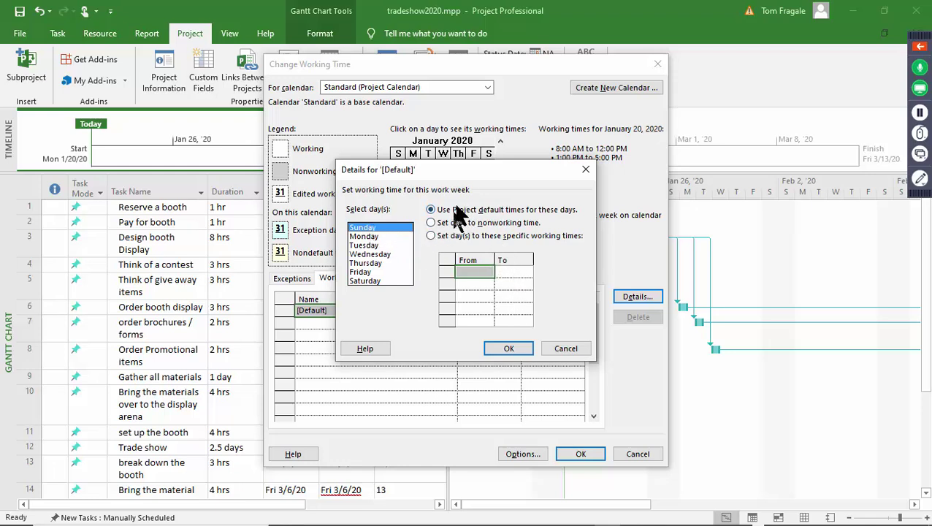
click(506, 349)
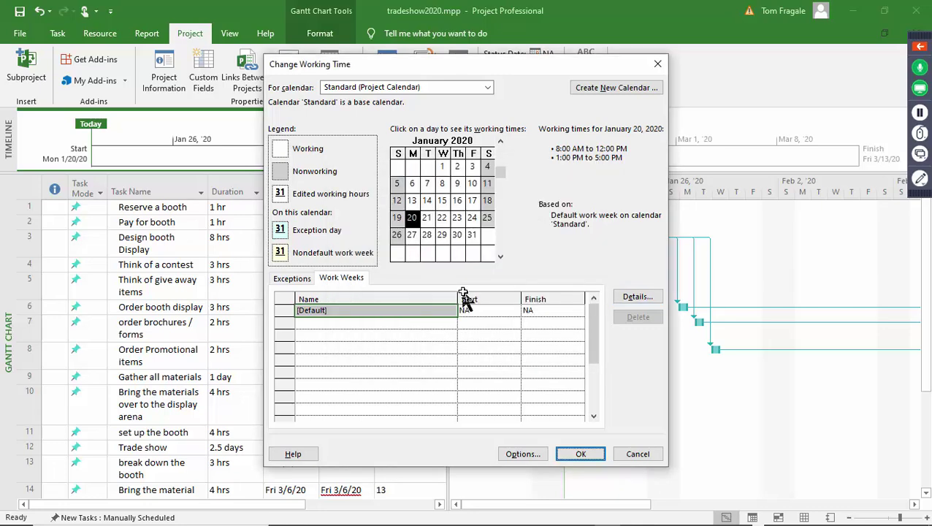
Step: Set the project's schedule options to start weeks on Monday with a default start time of 9:00 AM, and apply the working time settings
click(520, 454)
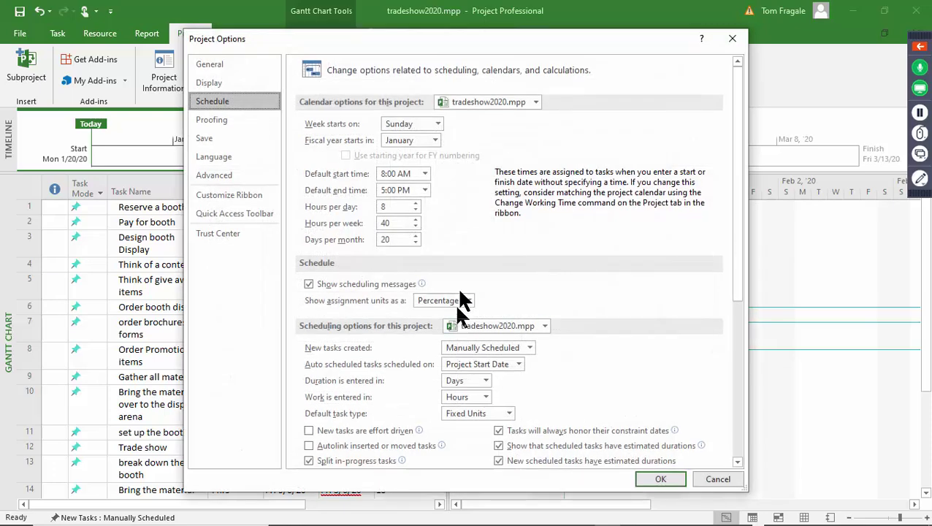
click(422, 122)
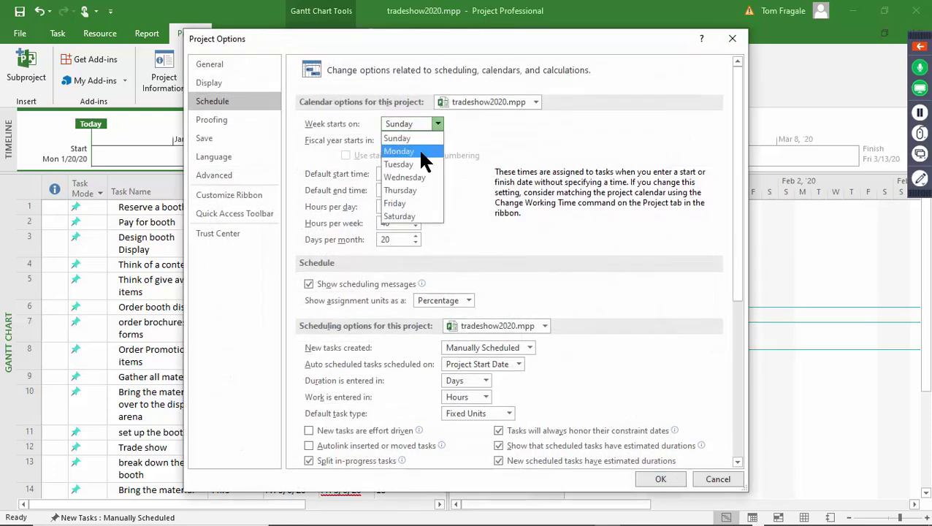
click(418, 149)
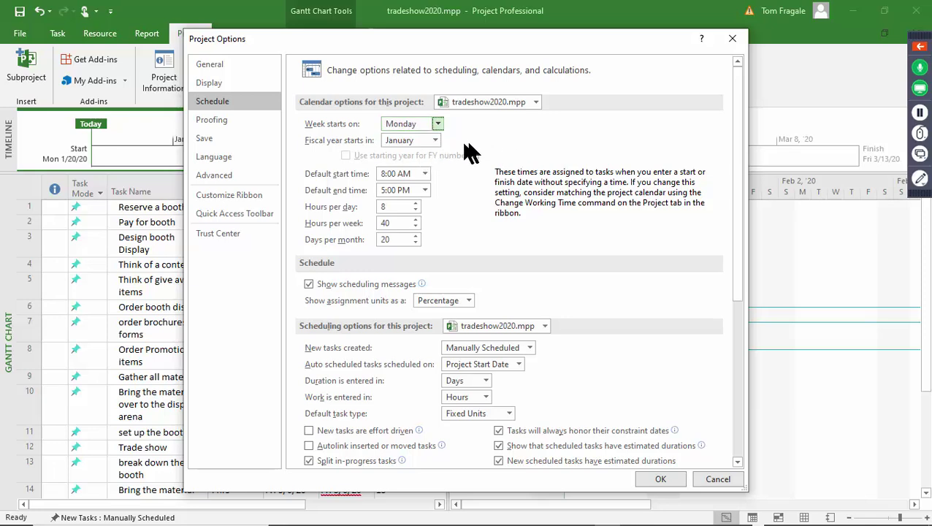
click(435, 140)
click(435, 141)
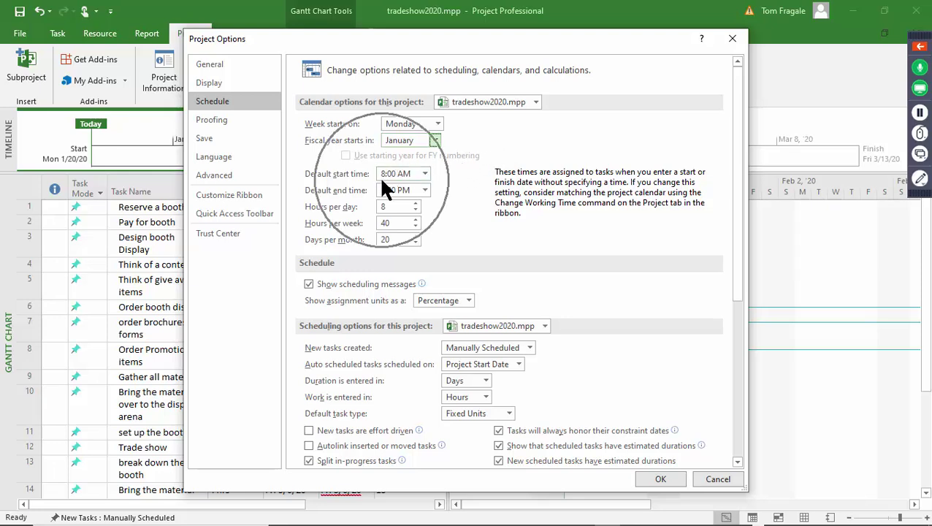
click(425, 174)
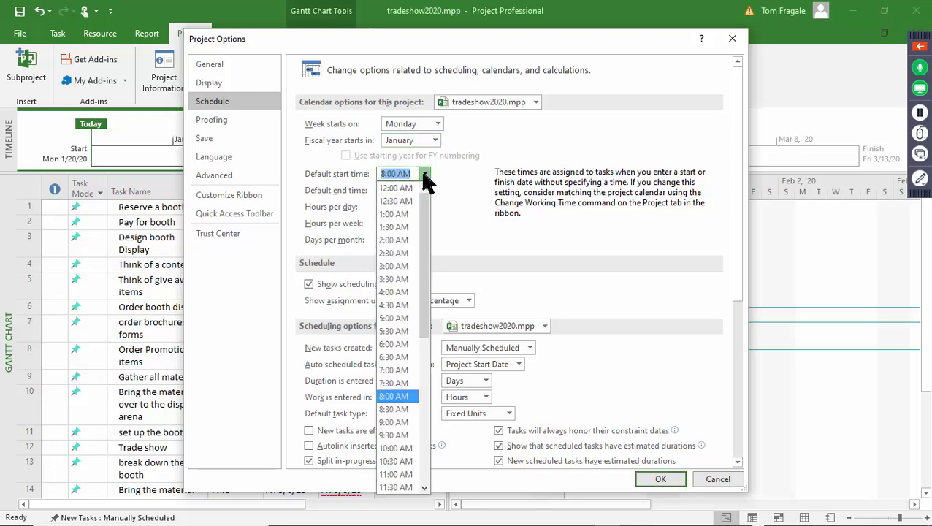
click(394, 413)
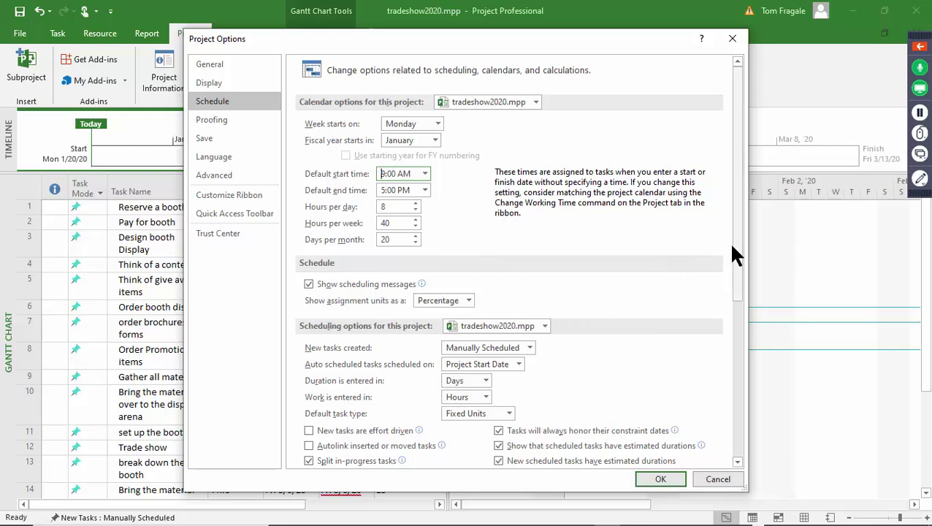
drag(731, 244, 658, 187)
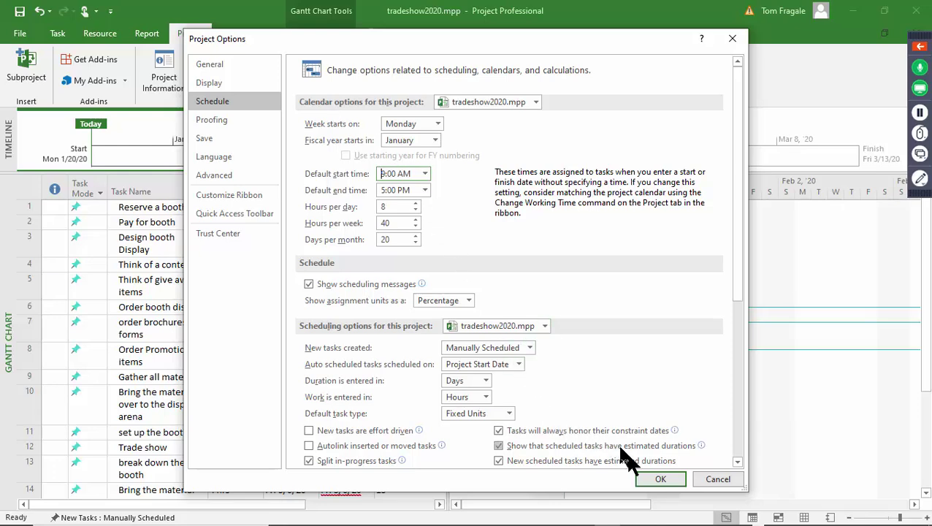
click(660, 479)
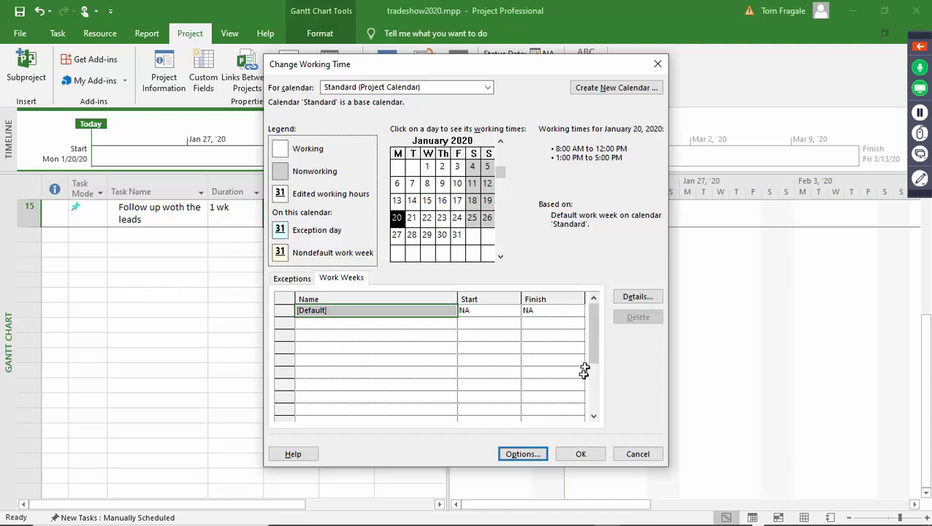
click(581, 456)
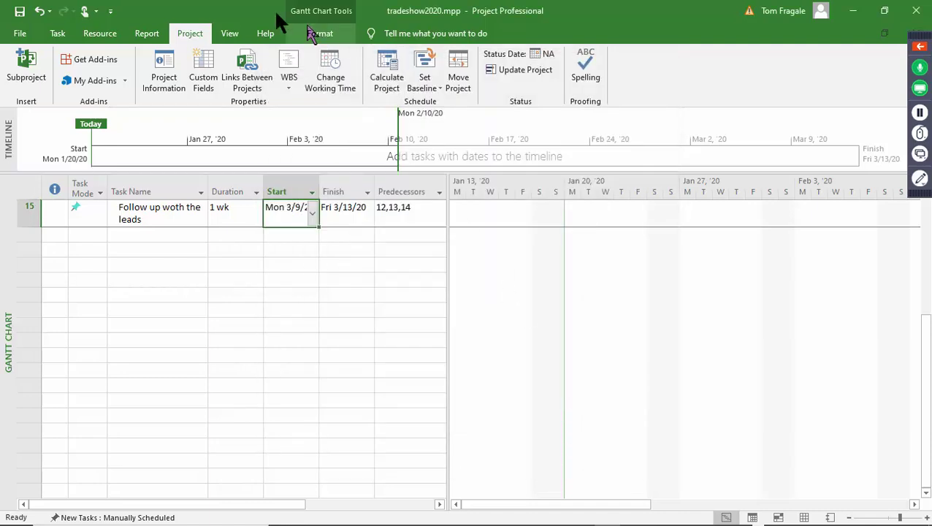
Step: Review the base calendars, default work week details and schedule options again through Change Working Time, and return to the Gantt chart
click(188, 36)
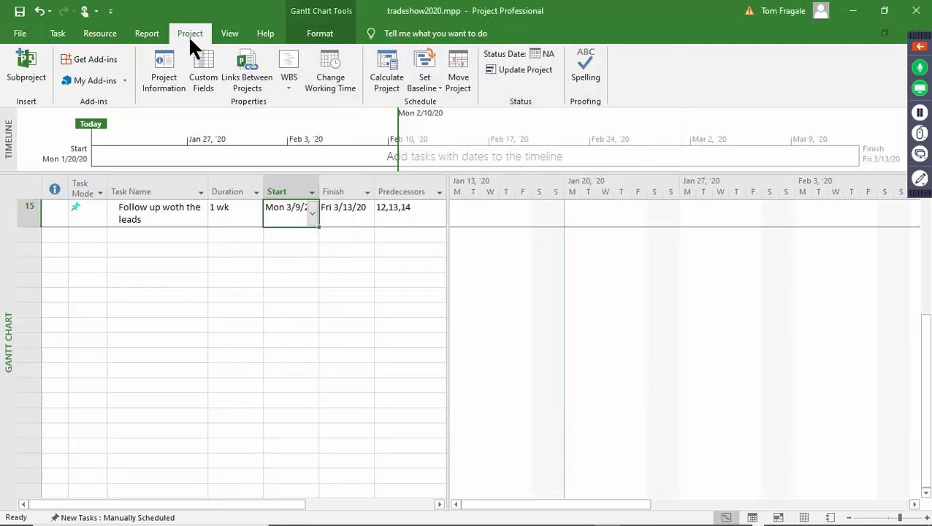
click(346, 81)
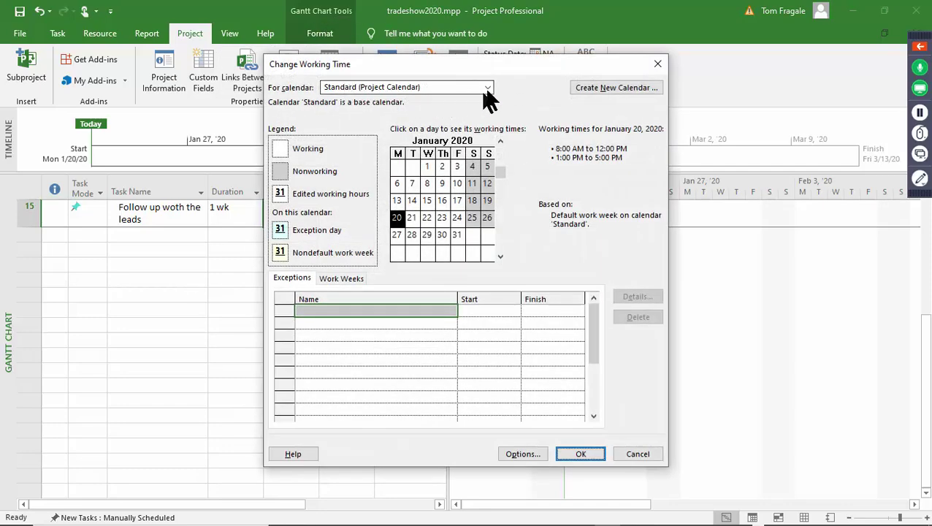
click(487, 88)
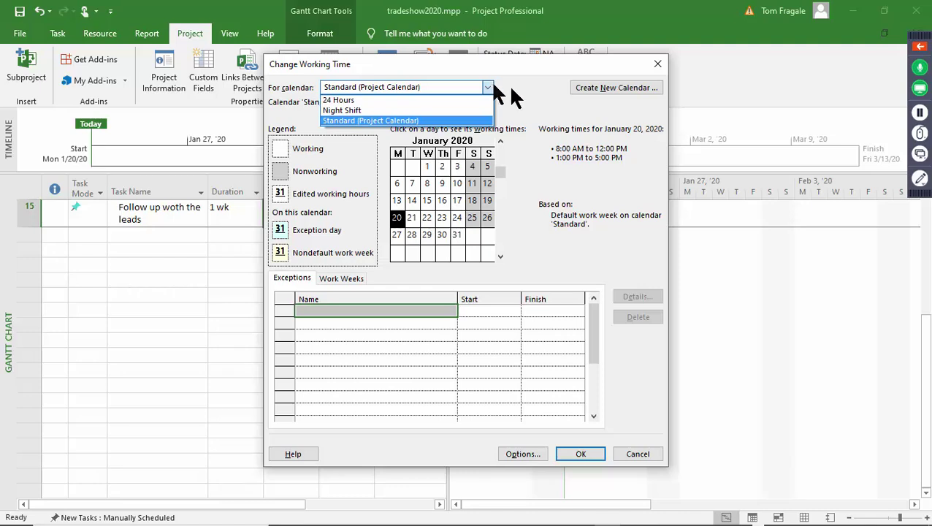
click(494, 86)
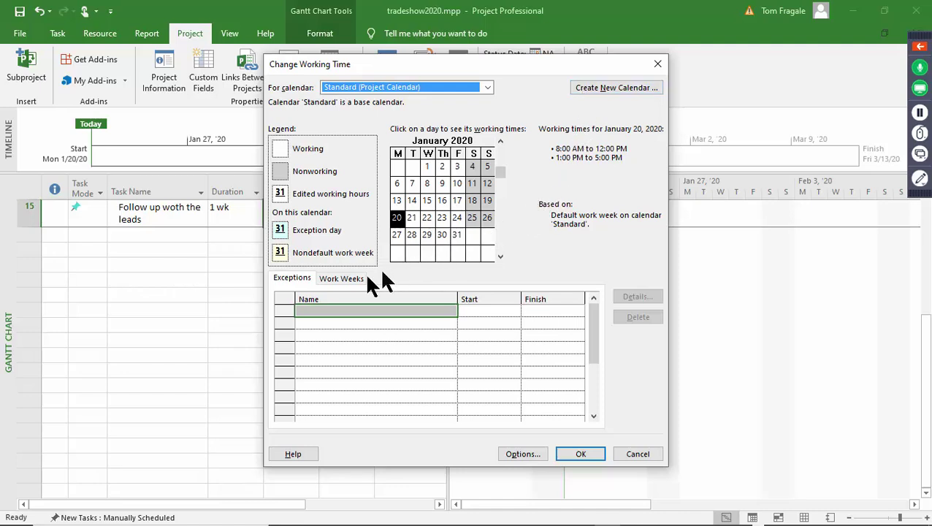
click(338, 279)
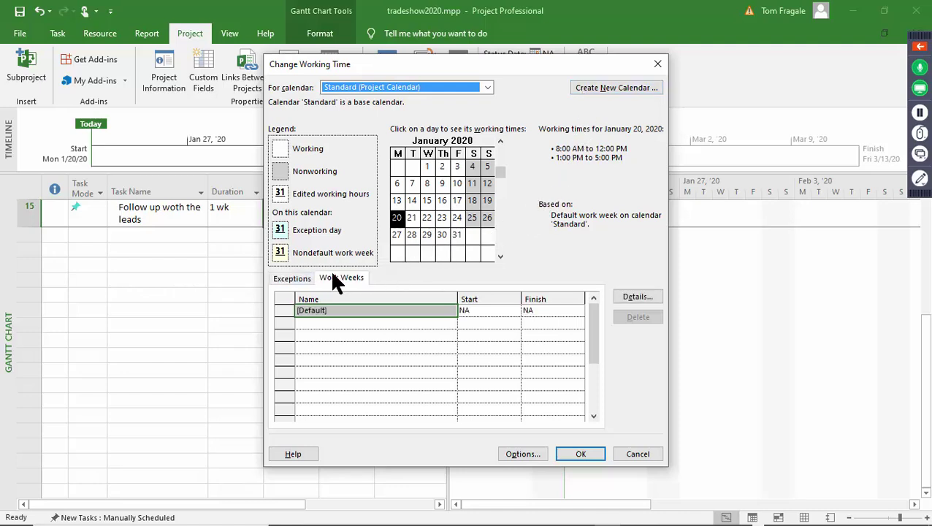
click(635, 296)
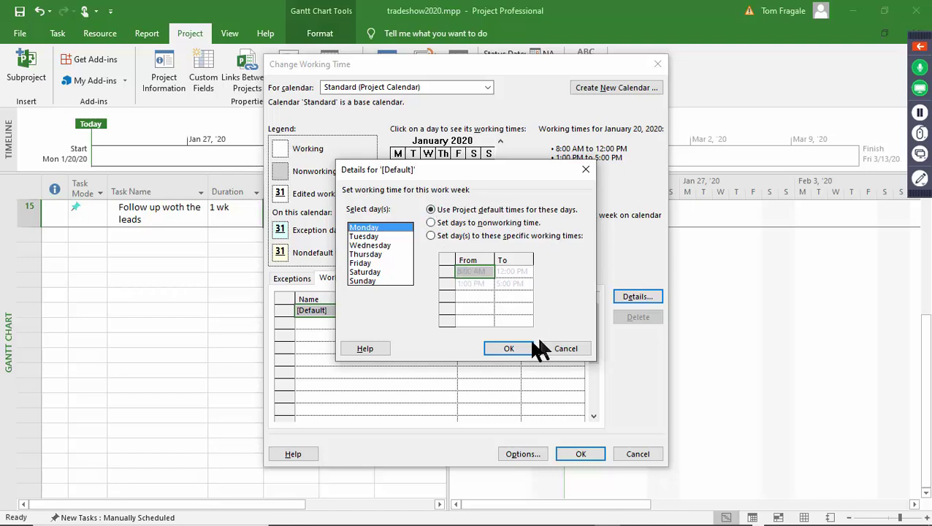
click(509, 348)
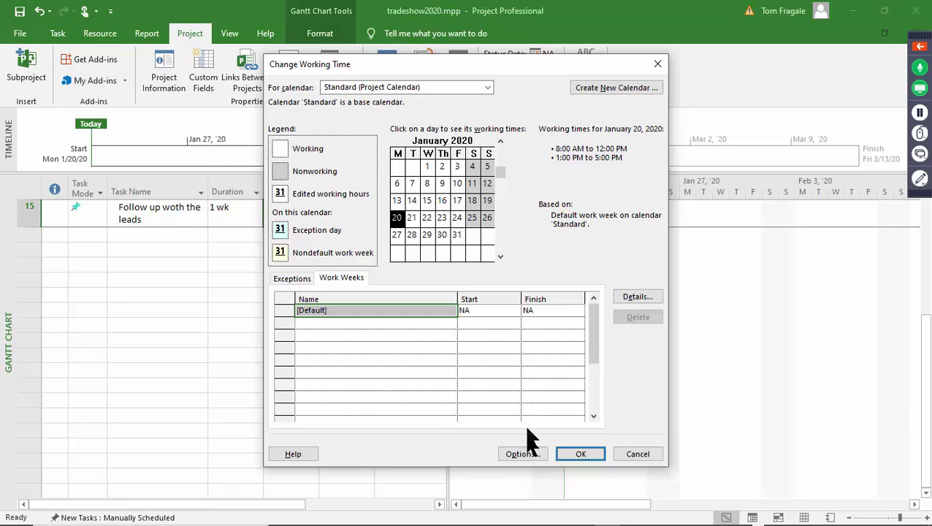
click(514, 454)
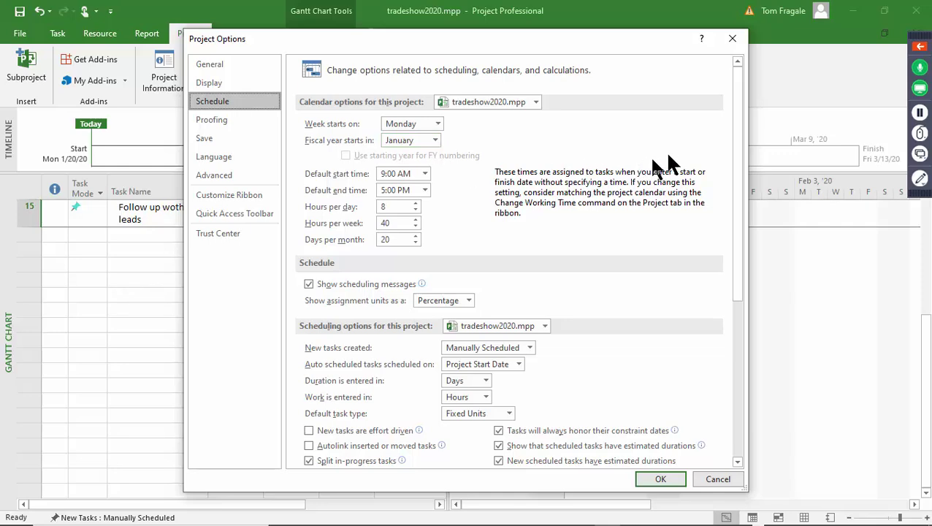
mouse_move(734, 89)
mouse_down()
mouse_move(743, 271)
mouse_move(739, 72)
mouse_up()
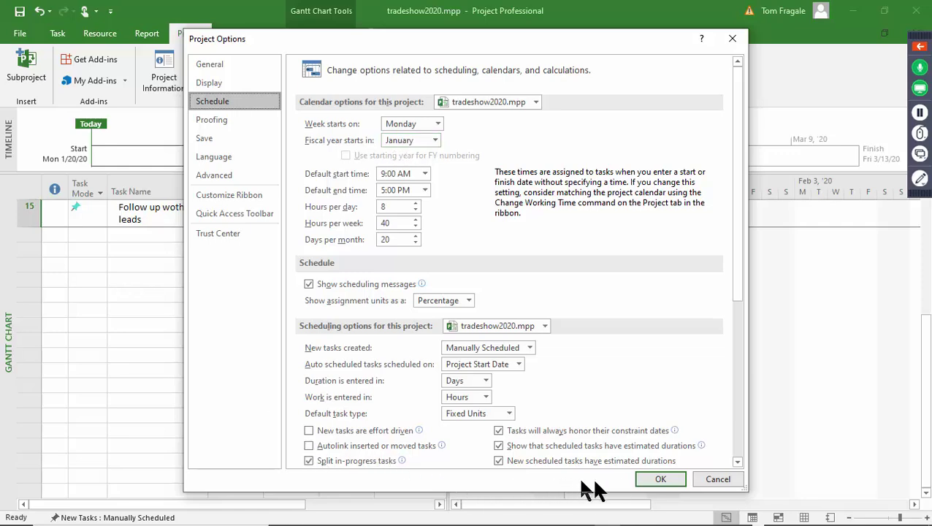
click(645, 482)
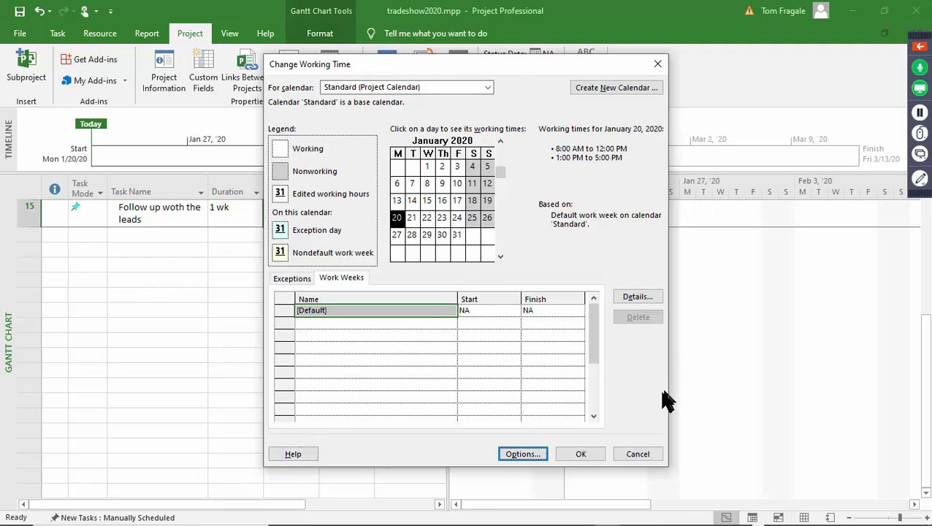
click(575, 449)
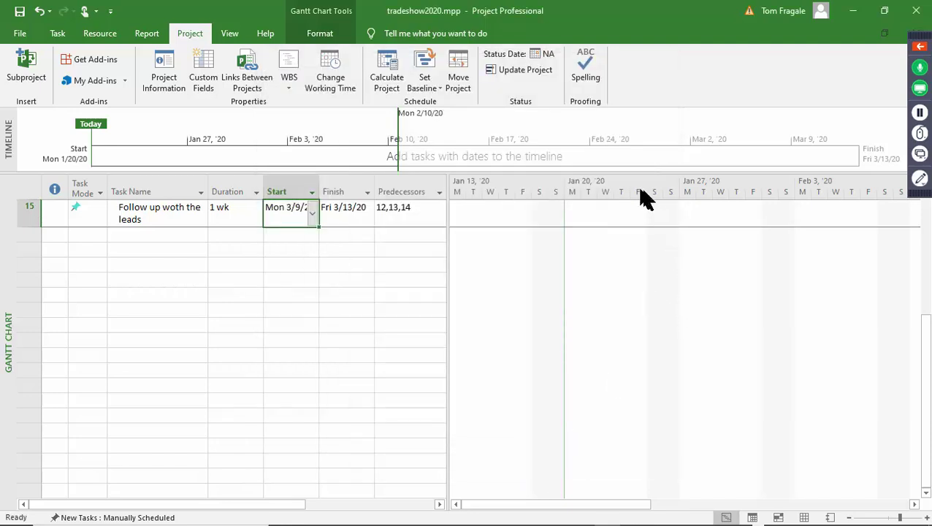
Step: Check the project statistics for tradeshow2020 from Project Information and close them
click(162, 83)
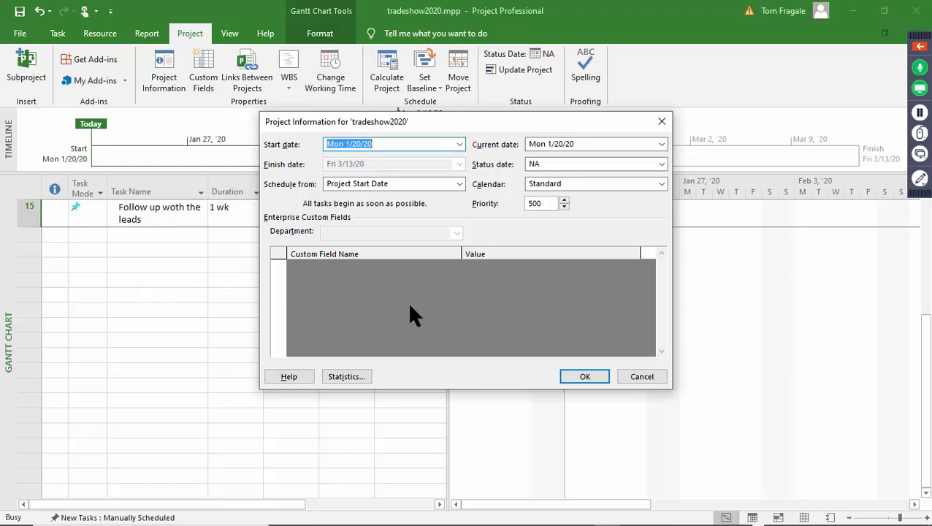
click(347, 375)
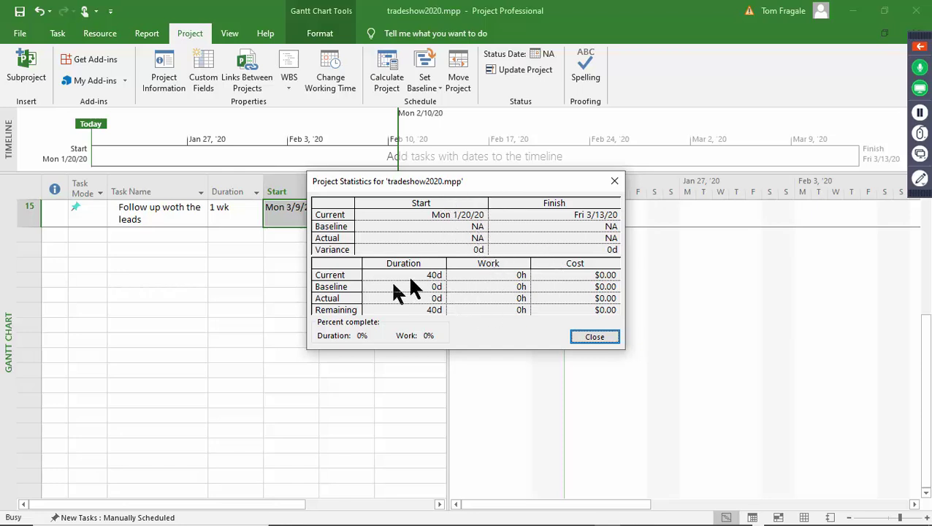
click(600, 338)
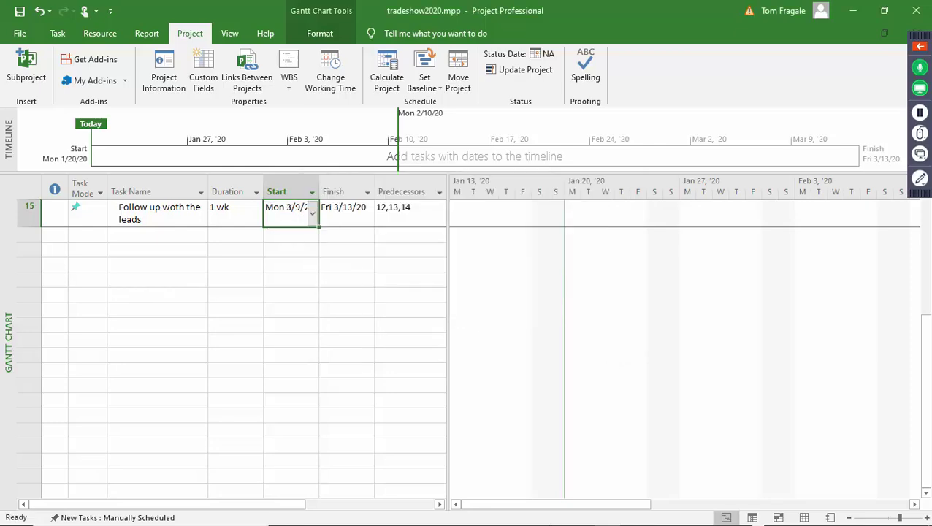
Step: Review the general, predecessor, resource, advanced, notes and custom field details of the "Reserve a booth" task in Task Information, and close it
drag(923, 321, 923, 226)
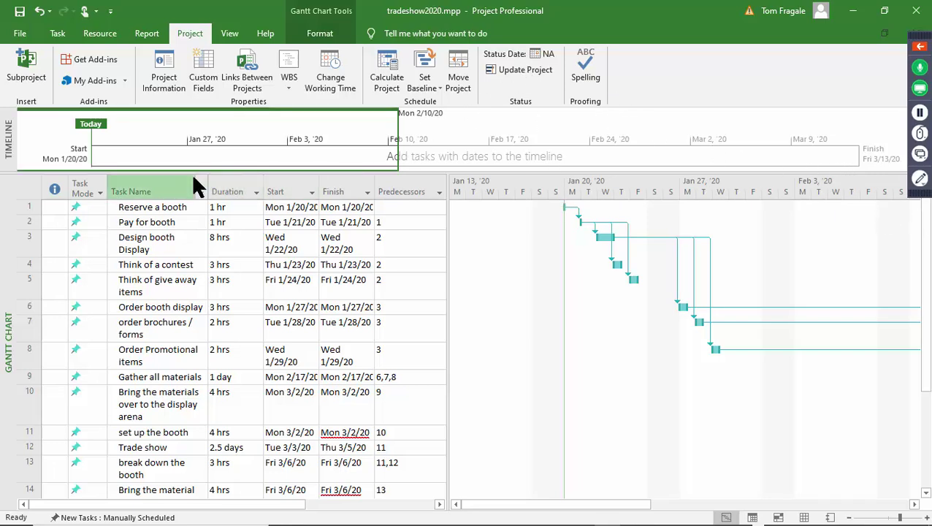
click(55, 208)
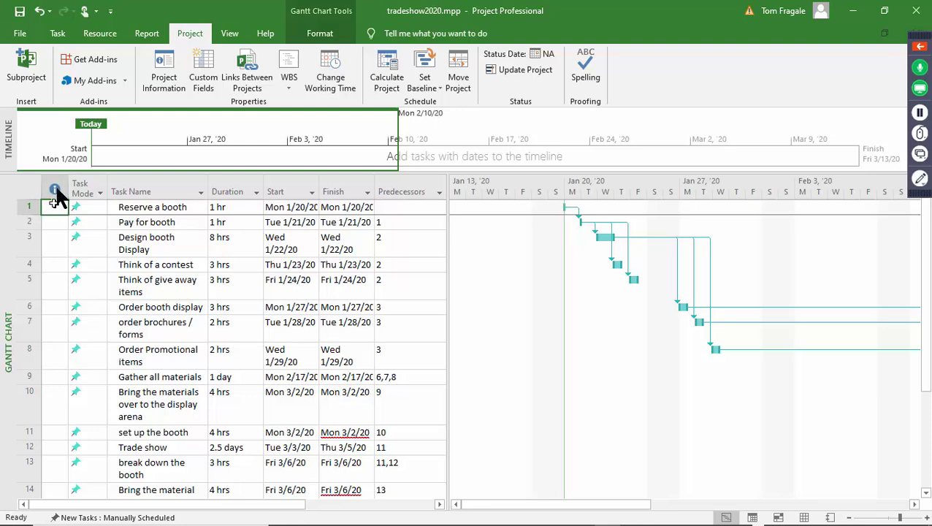
click(59, 35)
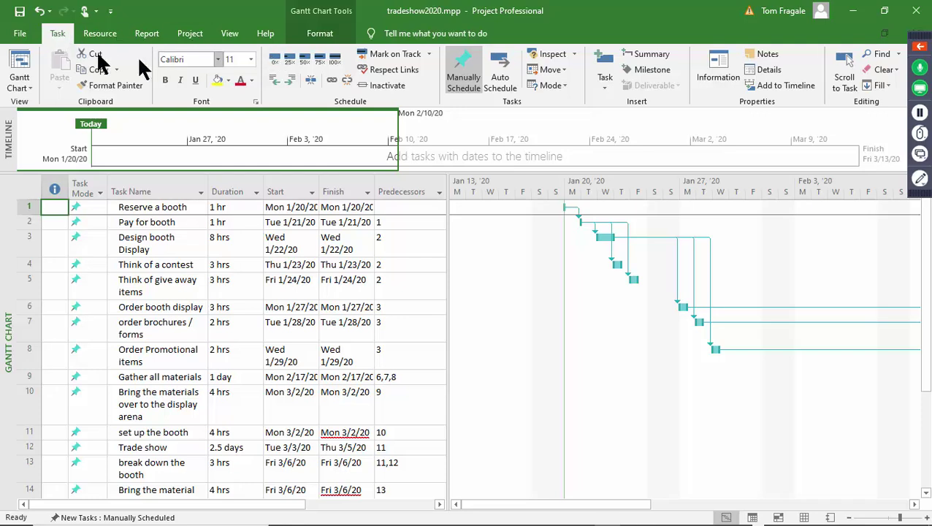
click(720, 64)
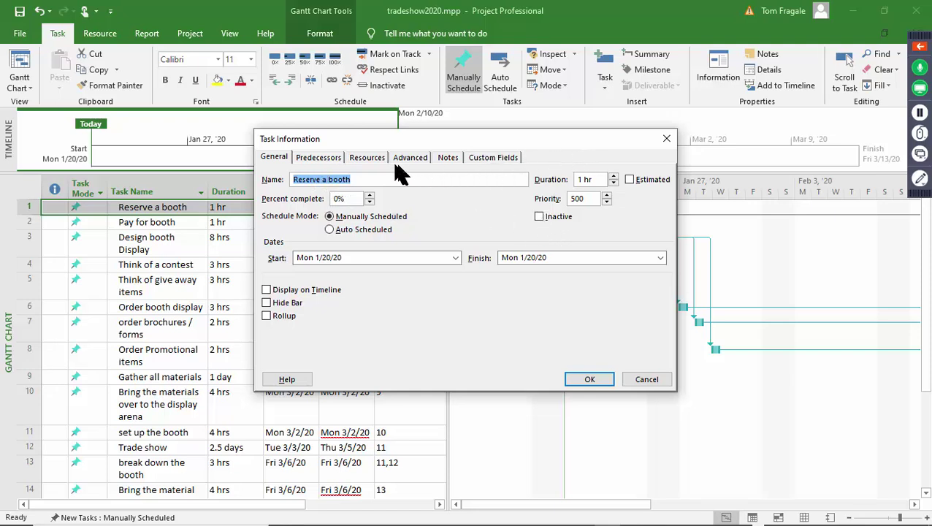
click(321, 155)
click(367, 162)
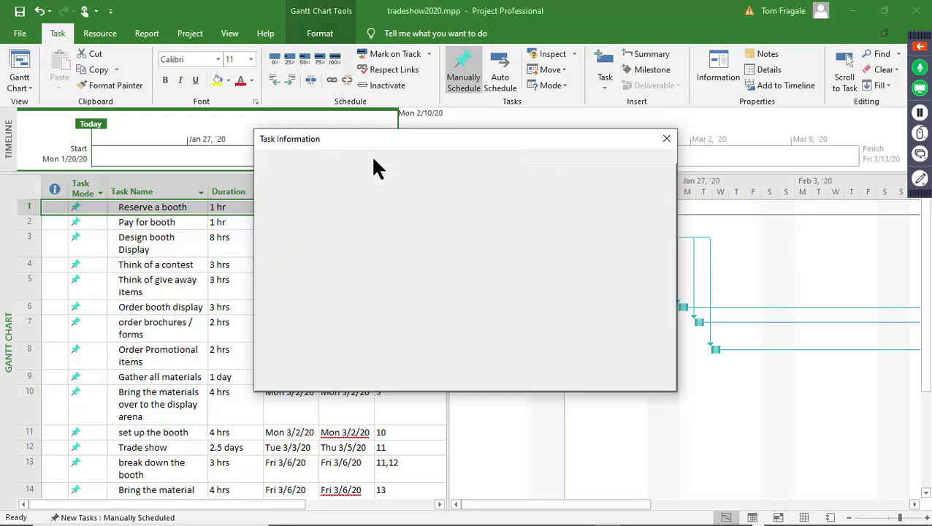
click(411, 160)
click(443, 160)
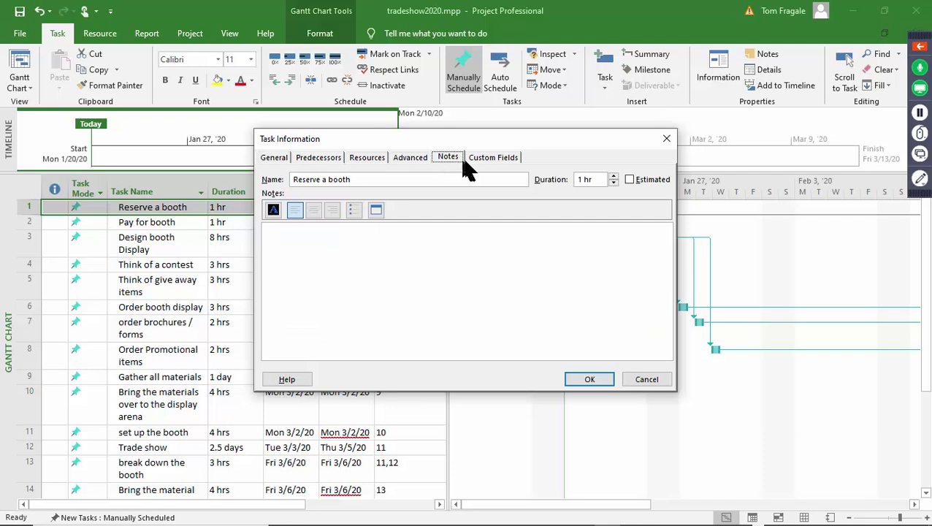
click(471, 157)
click(272, 159)
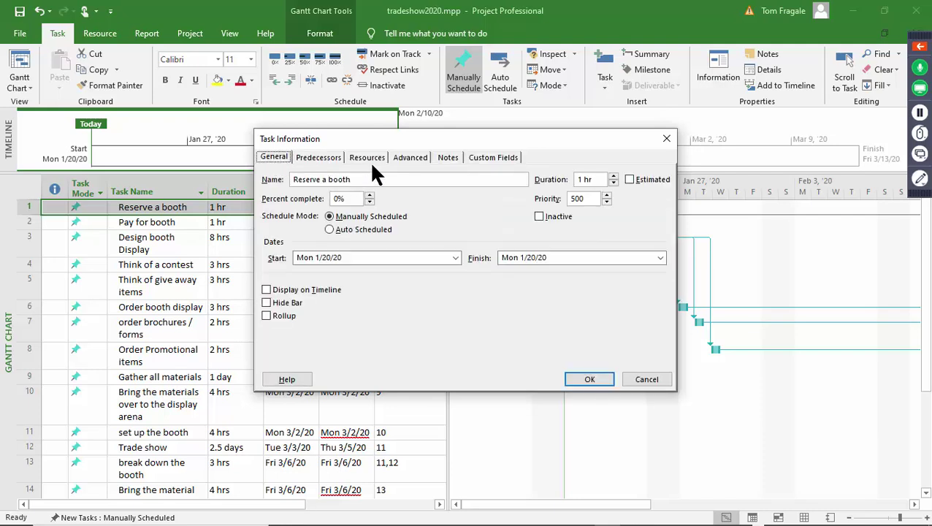
click(586, 379)
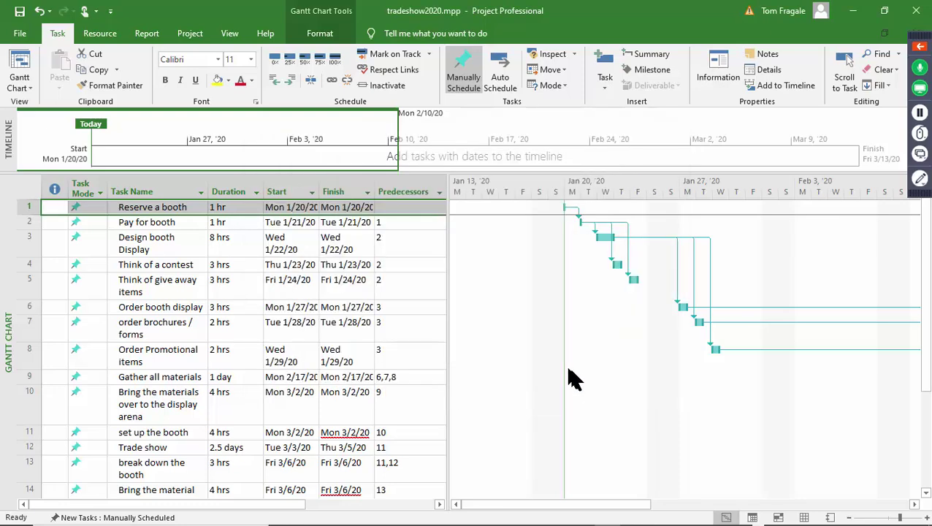
Step: Reopen the general Task Information for "Reserve a booth" twice, closing it each time without changes
click(200, 207)
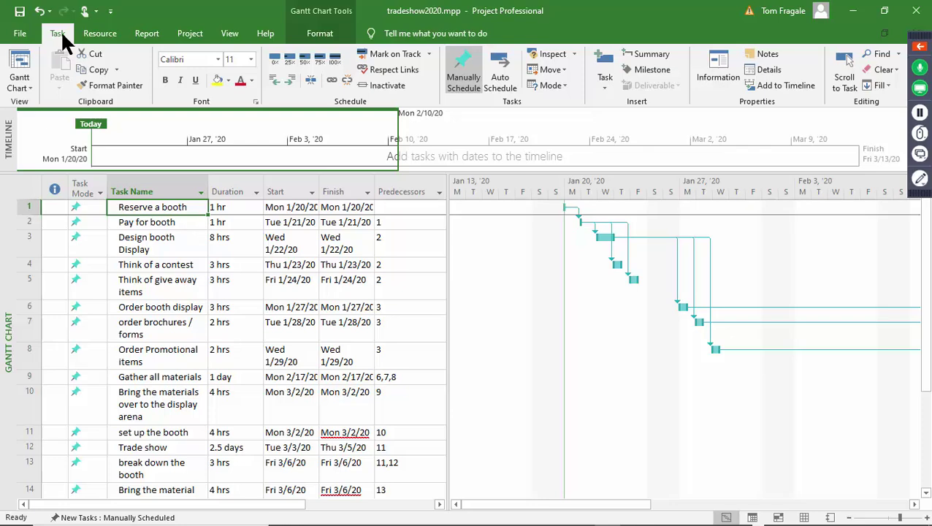
click(717, 75)
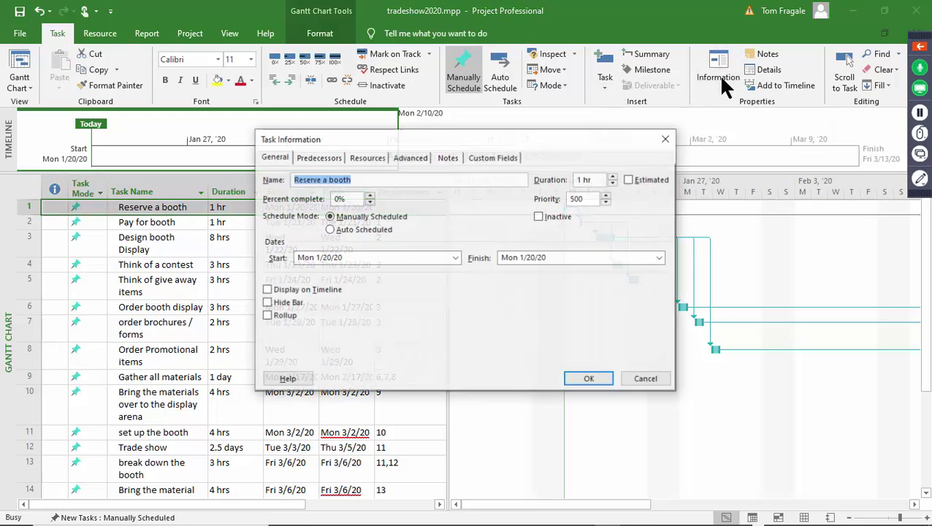
click(665, 137)
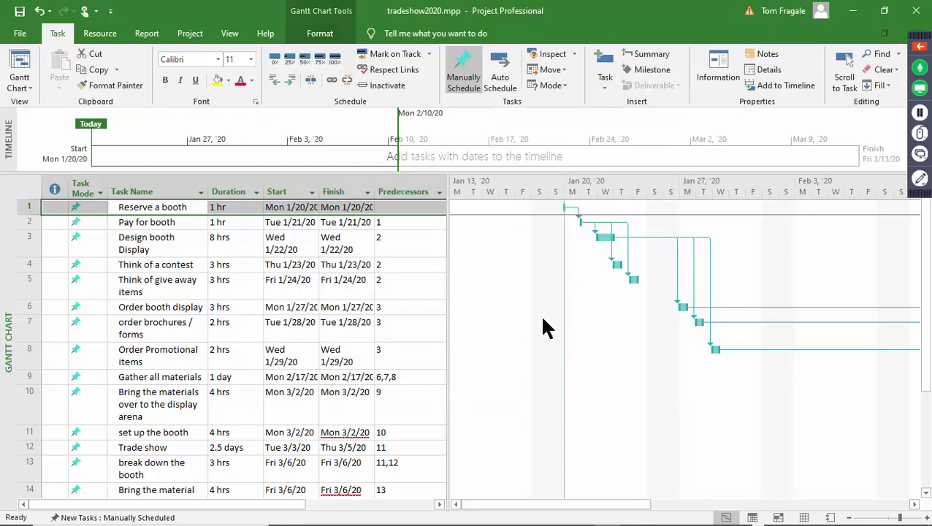
right_click(165, 208)
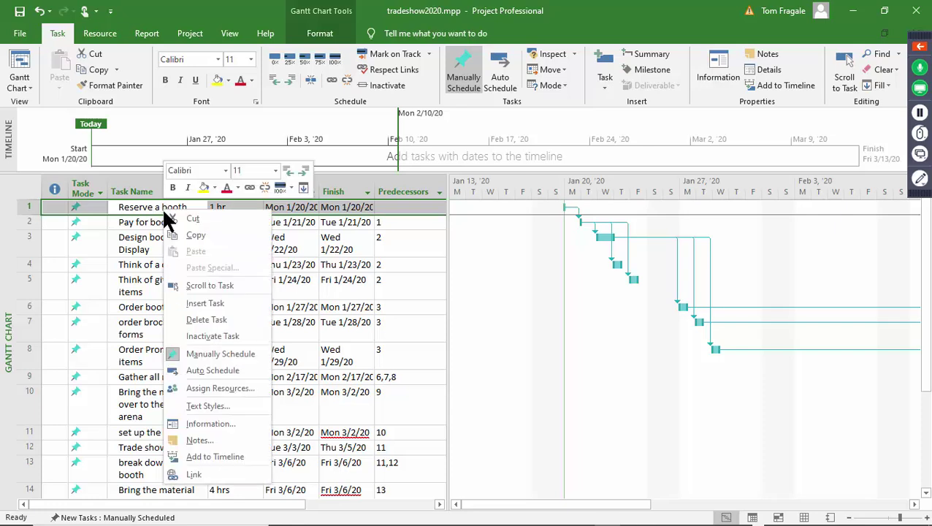
click(231, 424)
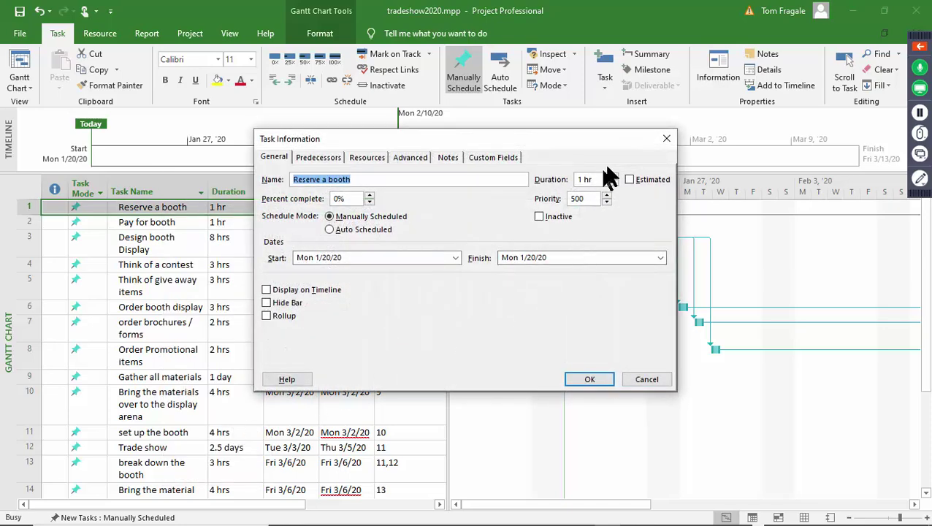
click(666, 138)
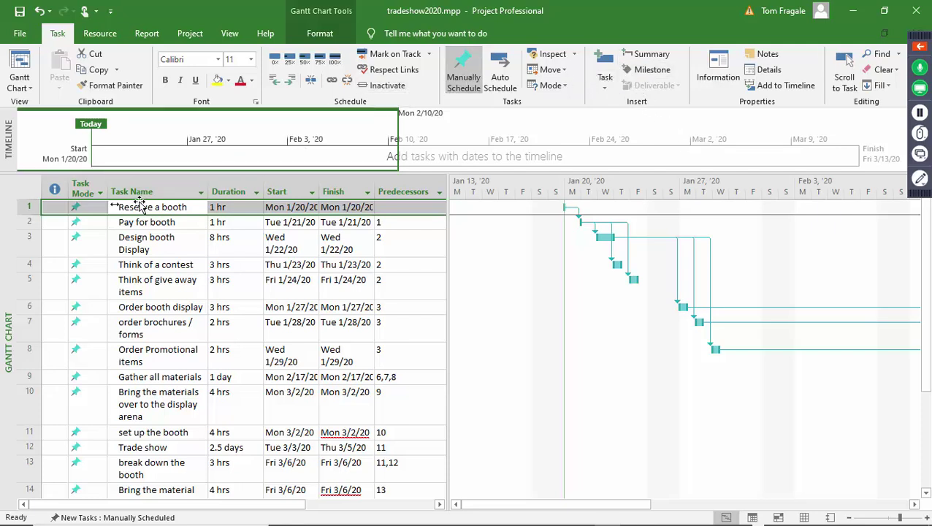
Step: View the "Reserve a booth" task in the Task Form view, and return to the Gantt Chart view
right_click(9, 234)
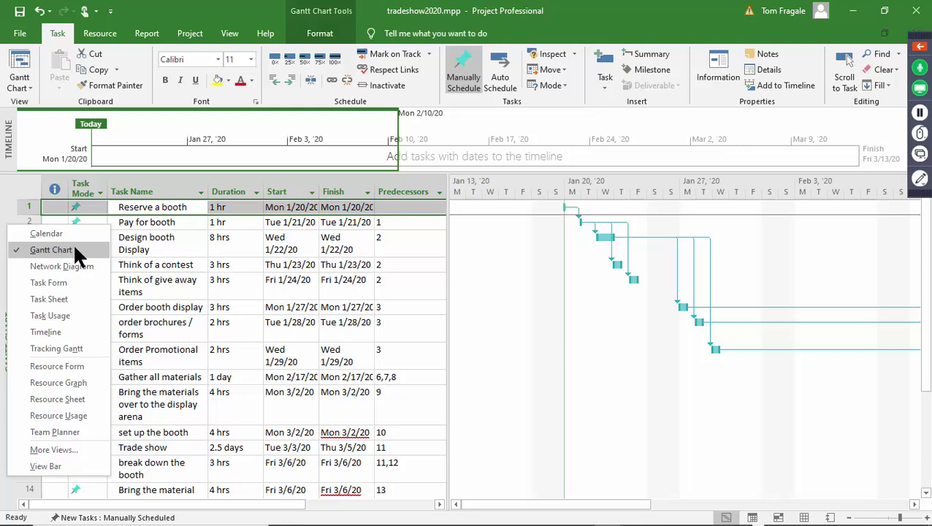
click(72, 285)
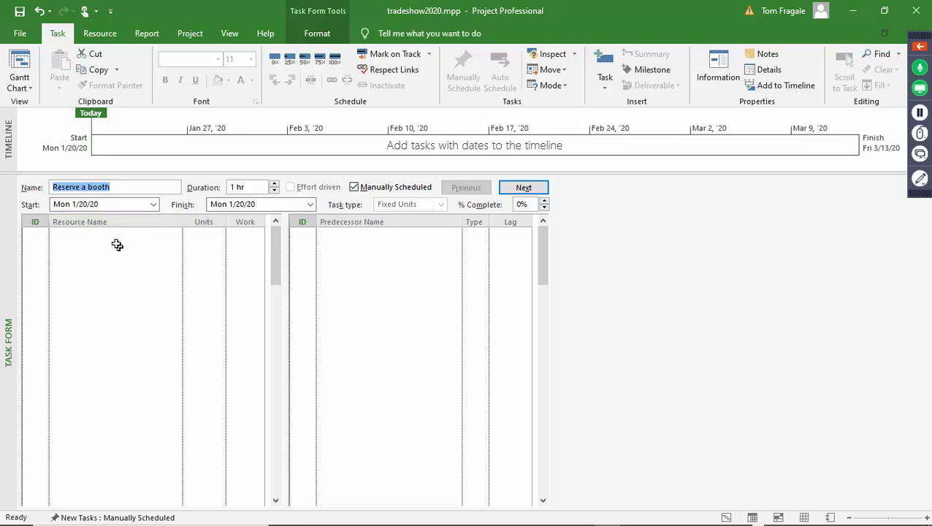
right_click(4, 204)
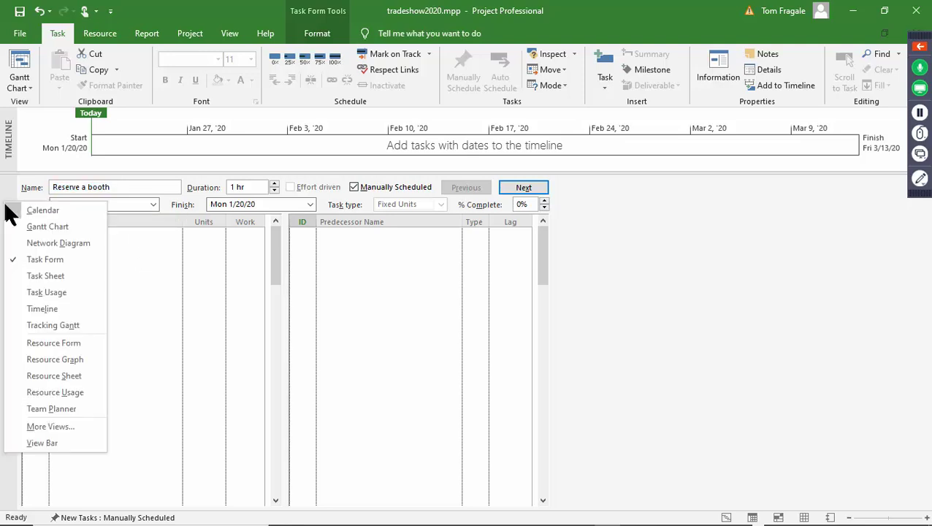
click(60, 231)
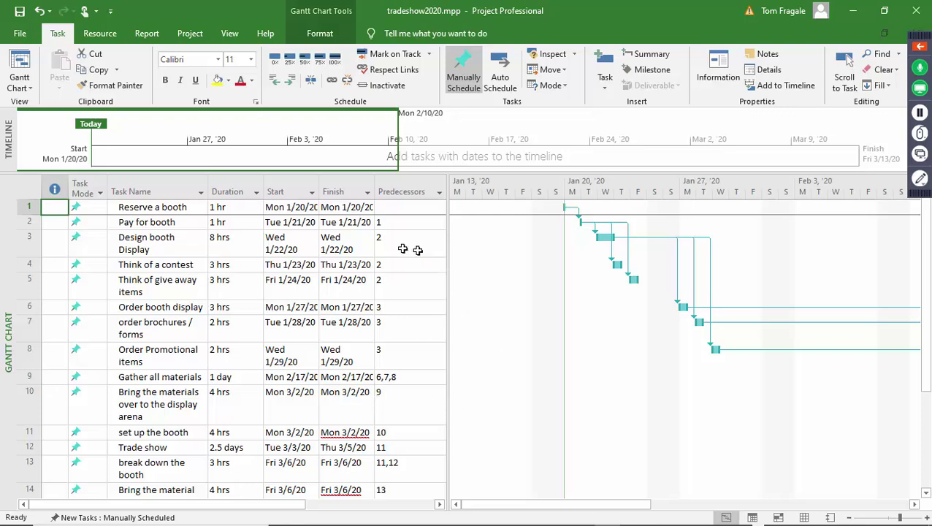
Step: Bring up the choice of available project views from the Gantt Chart
right_click(11, 210)
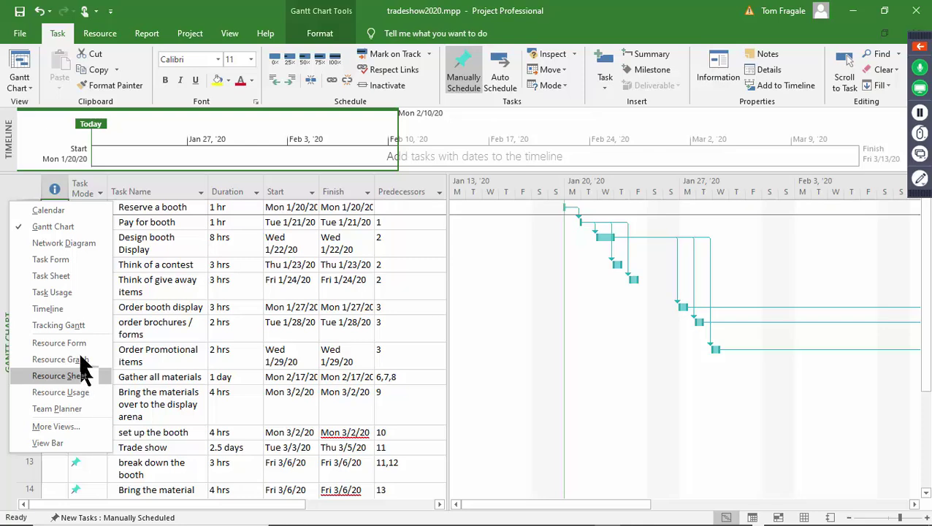
Step: Show the Resource Sheet view, and switch from it to the Resource Form view
click(60, 375)
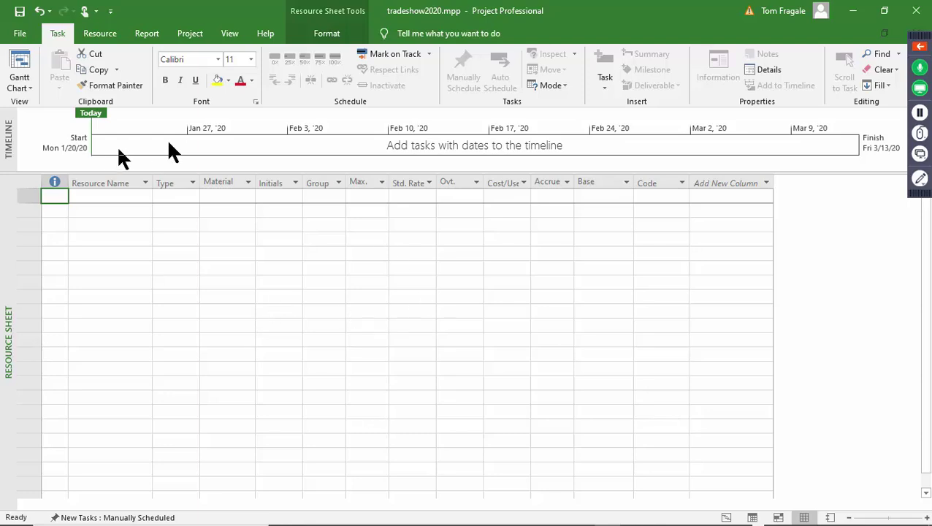
right_click(9, 215)
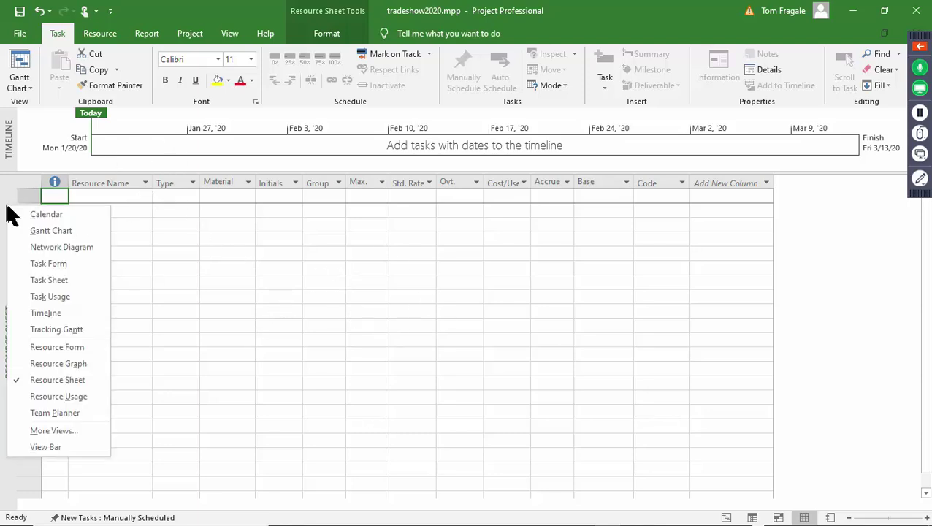
click(84, 347)
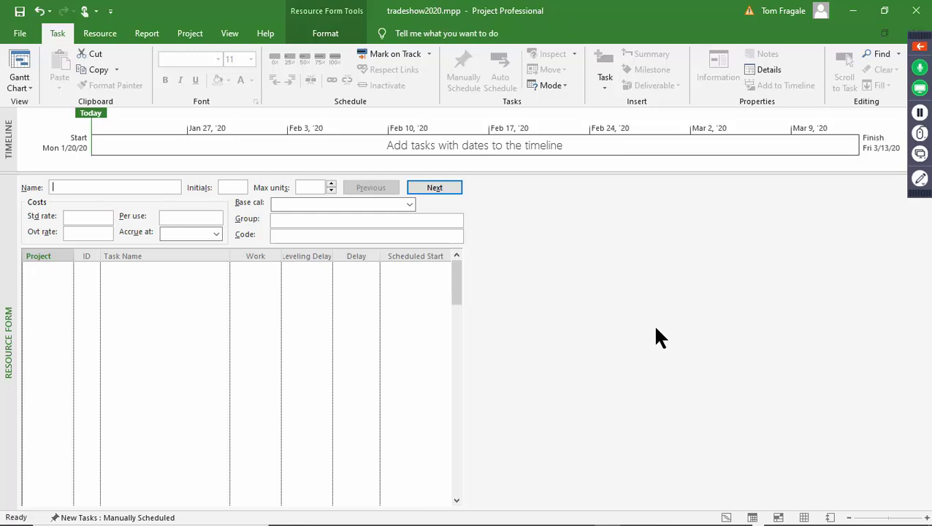
Step: Add the first resource with the person's name and initials, a standard rate of 20 and the group Admin
text(Mary)
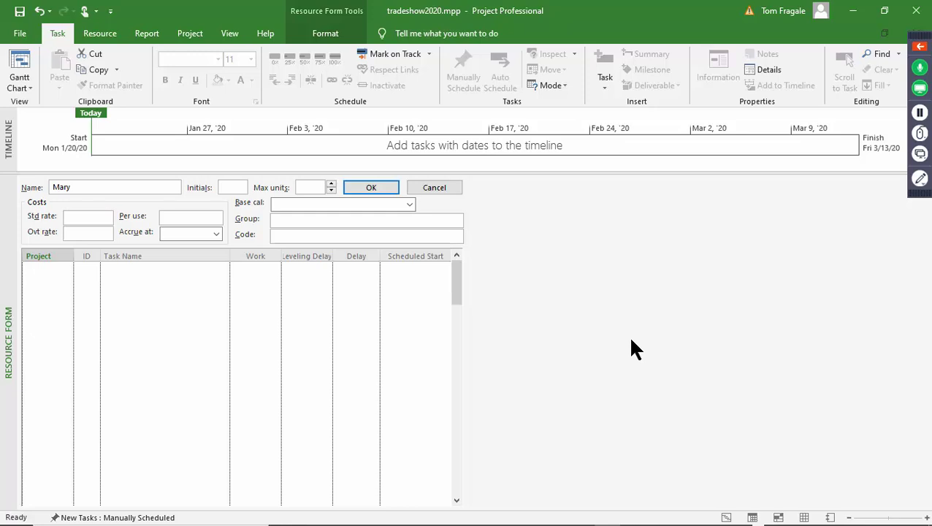
text(MC)
text(20)
click(293, 220)
text(Admi)
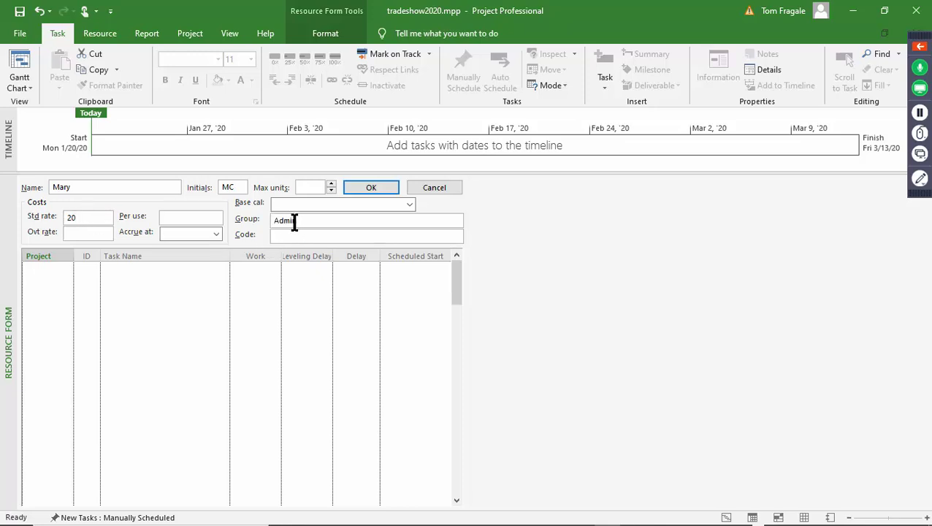
text(n)
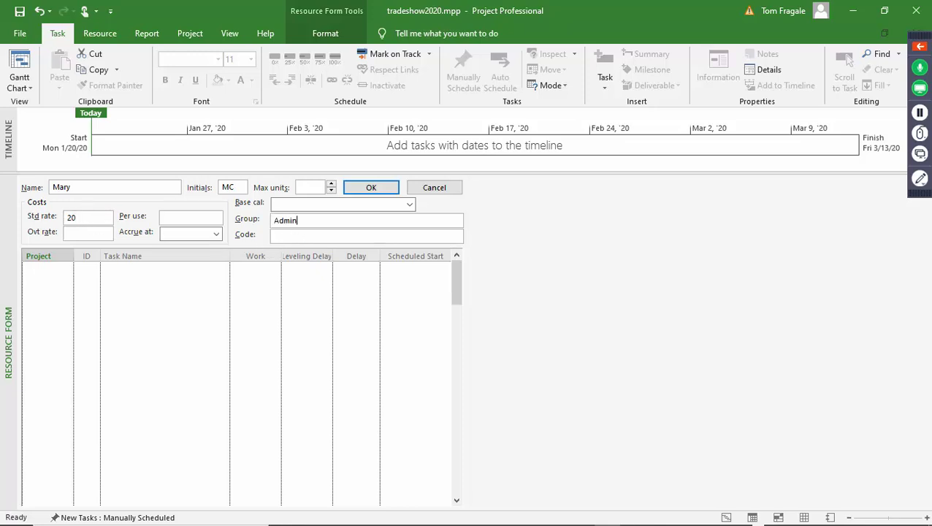
click(371, 187)
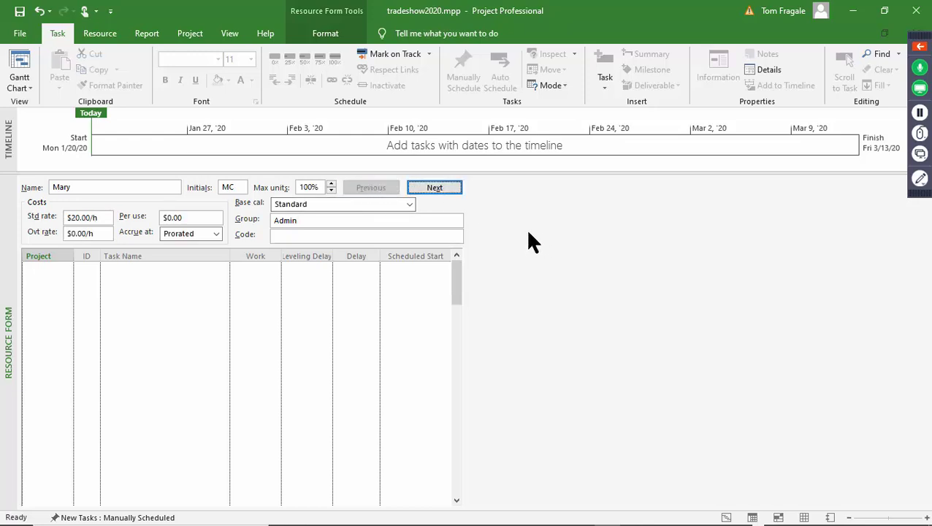
Step: Add a second resource with the person's name and initials, a standard rate of 30 and the group Design
click(435, 191)
click(127, 187)
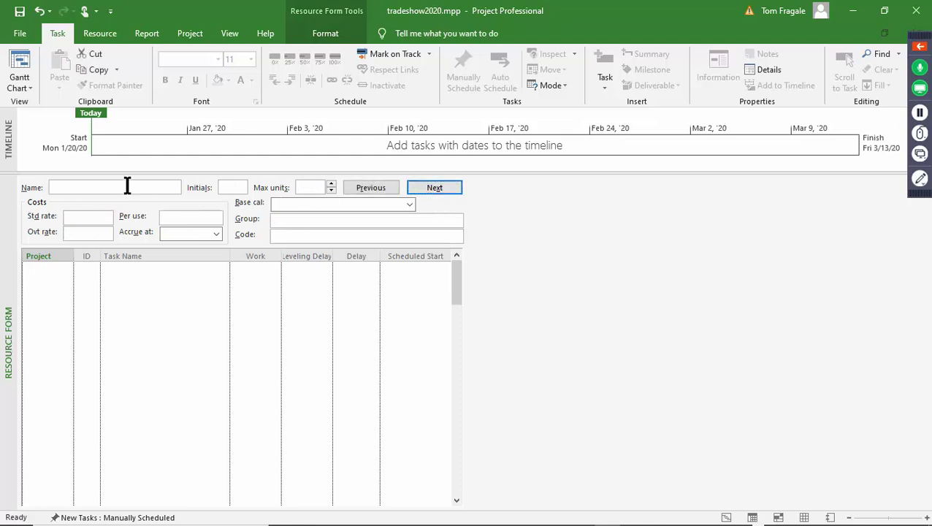
text(Jim)
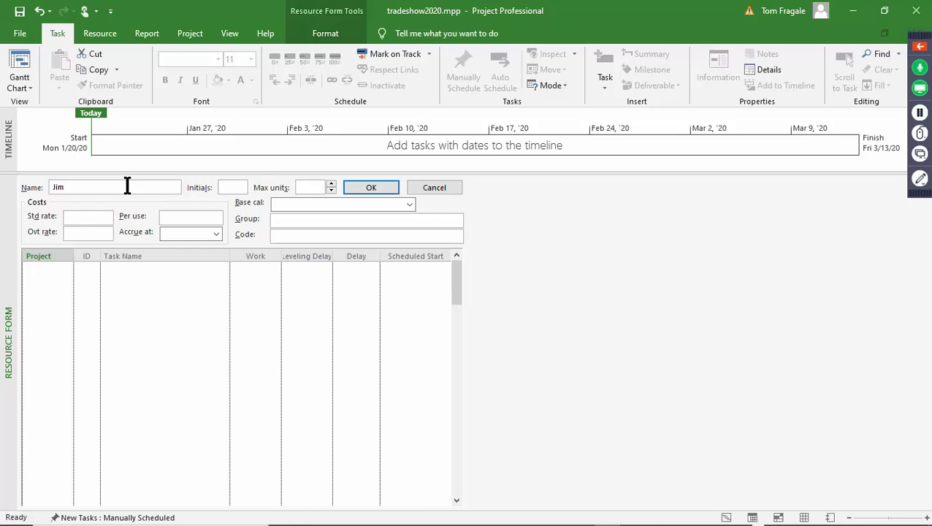
text(JB)
text(30)
text(Dews)
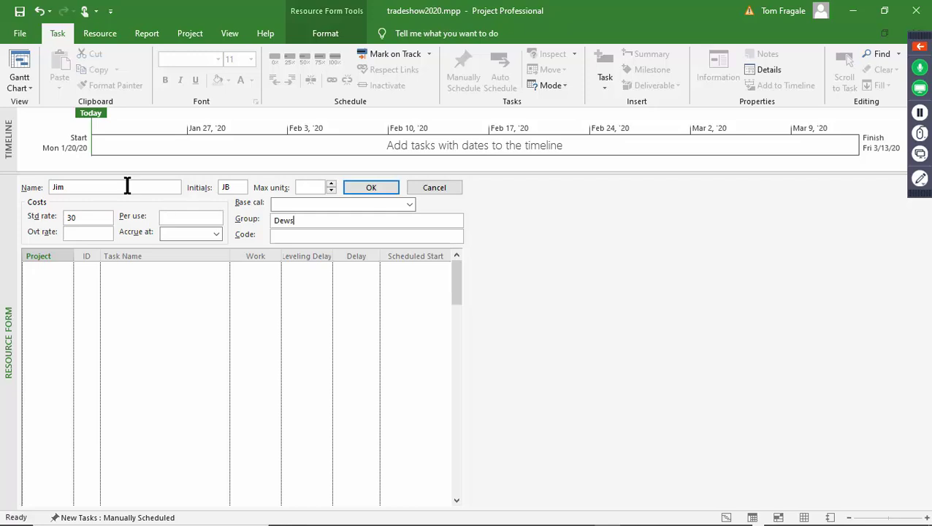
key(BackSpace)
key(BackSpace)
text(sign)
click(369, 188)
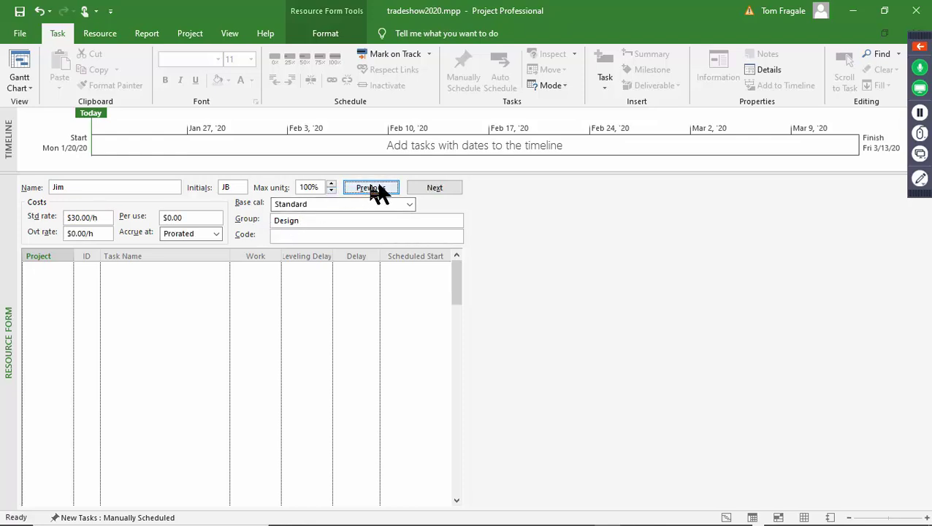
Step: Add a third resource with the person's name and initials, a standard rate of 30 and the group Marketing
click(435, 188)
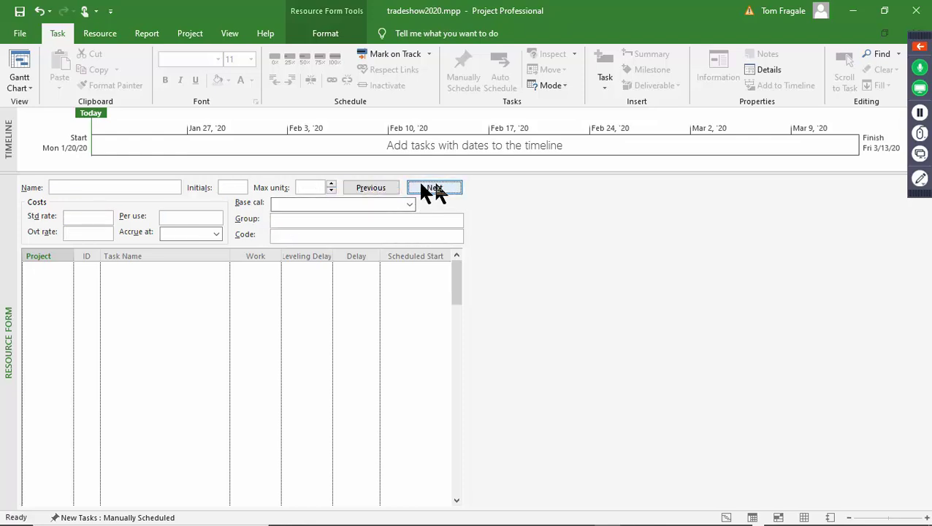
click(152, 188)
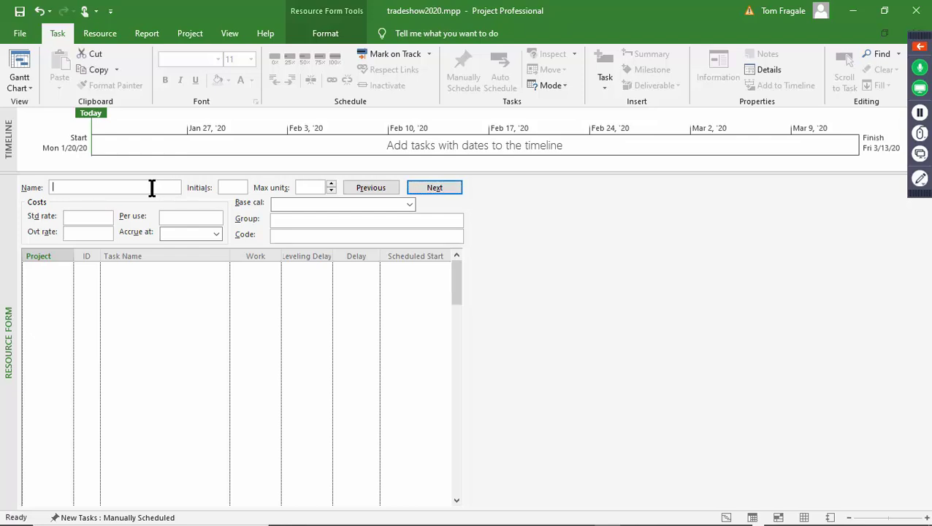
text(April)
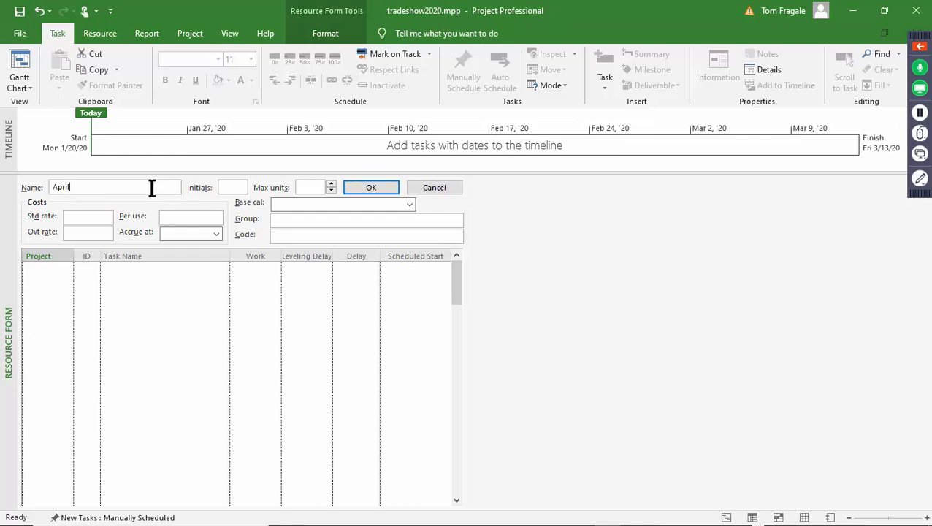
click(241, 187)
text(AB)
click(94, 218)
text(30)
click(342, 220)
text(Marketing)
click(369, 187)
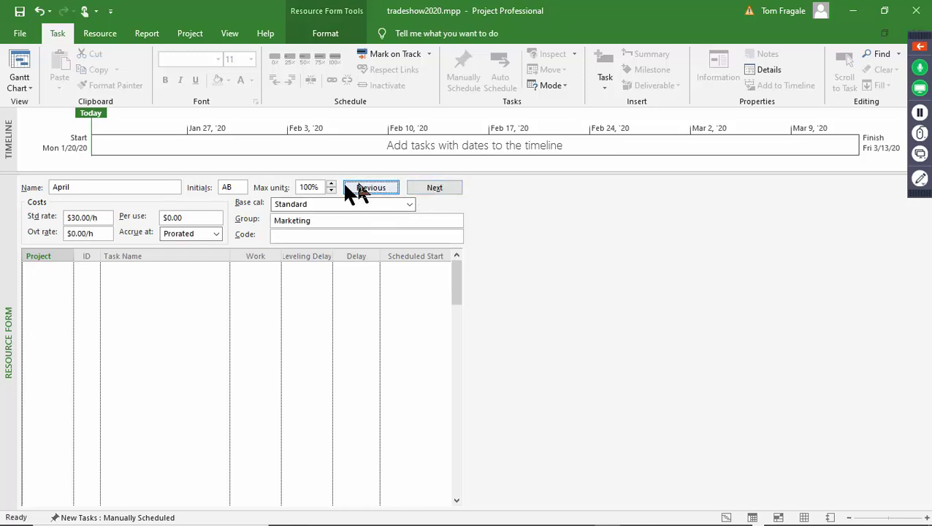
Step: Add a fourth resource with the person's name and initials and the group Sales, leaving the standard rate empty
click(97, 189)
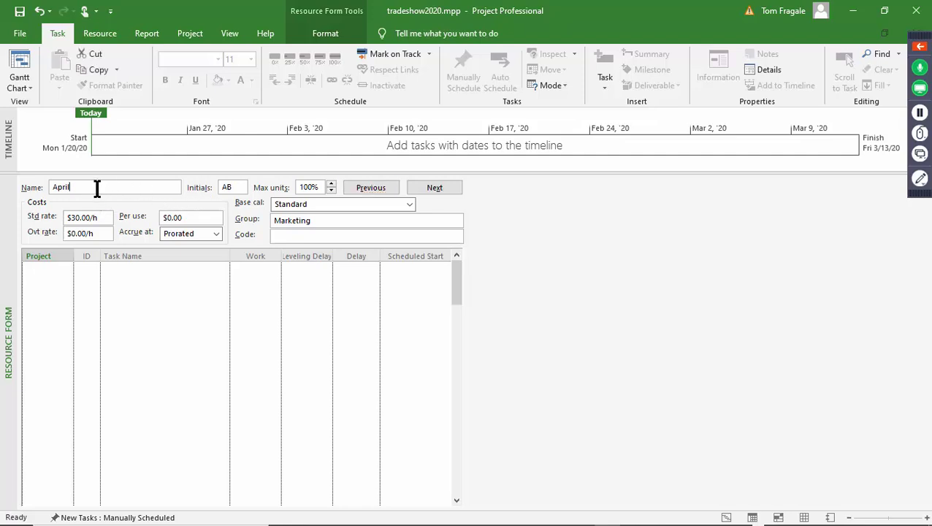
click(421, 192)
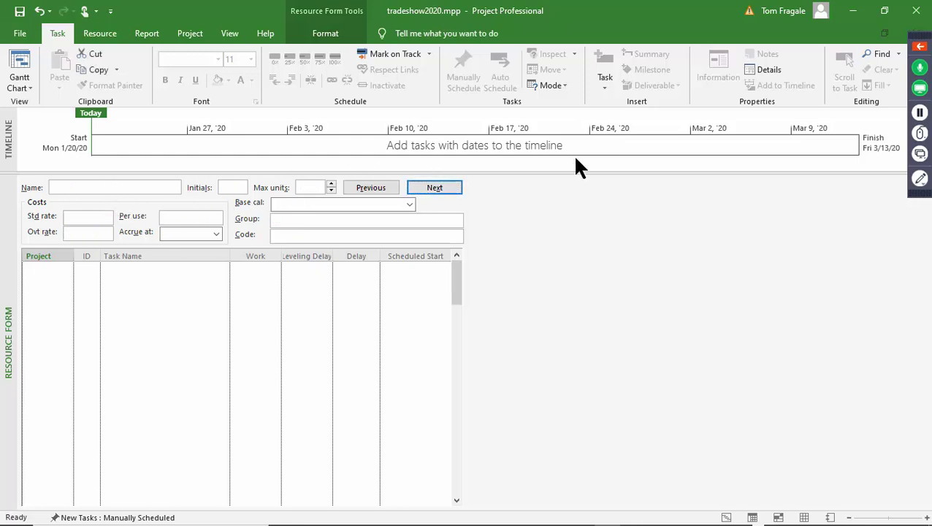
text(Tina)
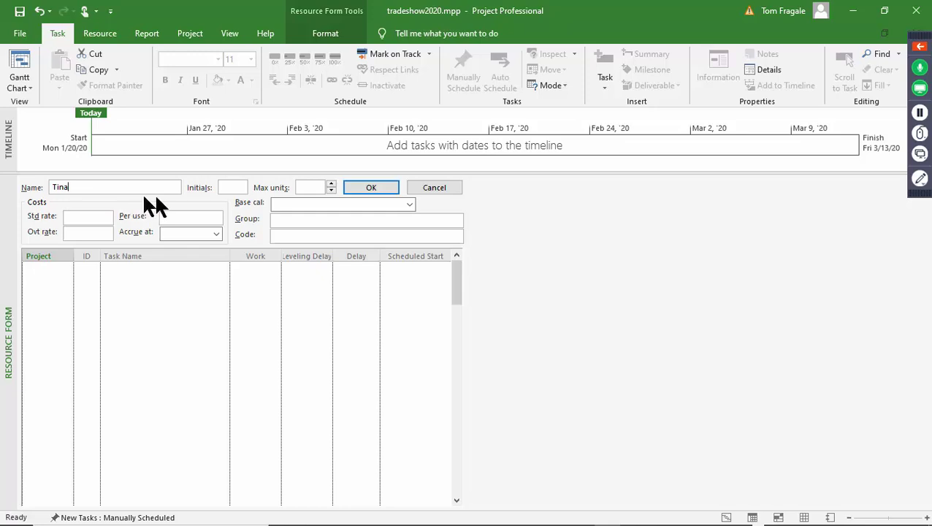
click(97, 216)
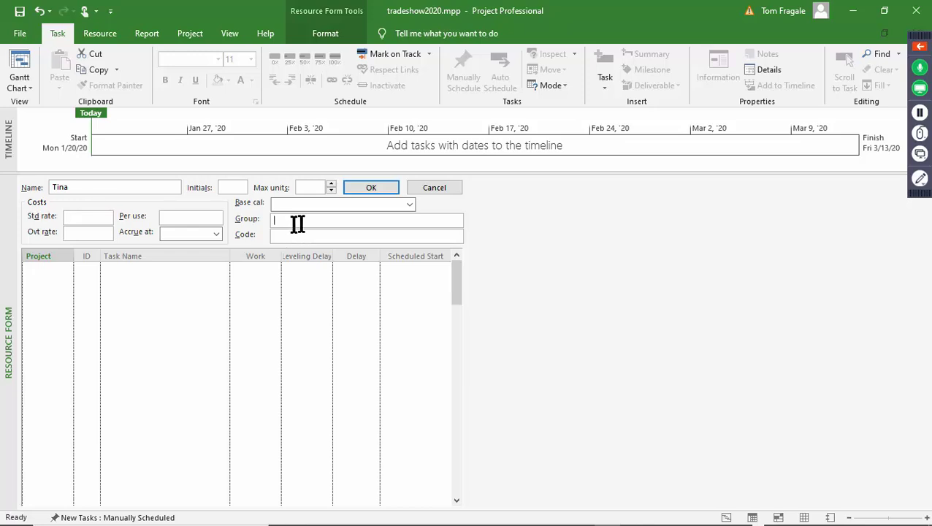
text(Sales)
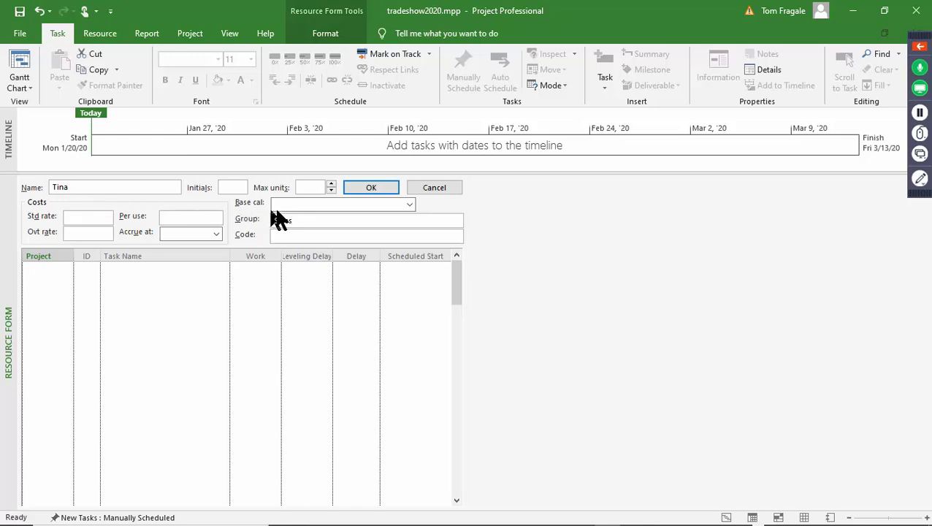
click(228, 187)
text(TR)
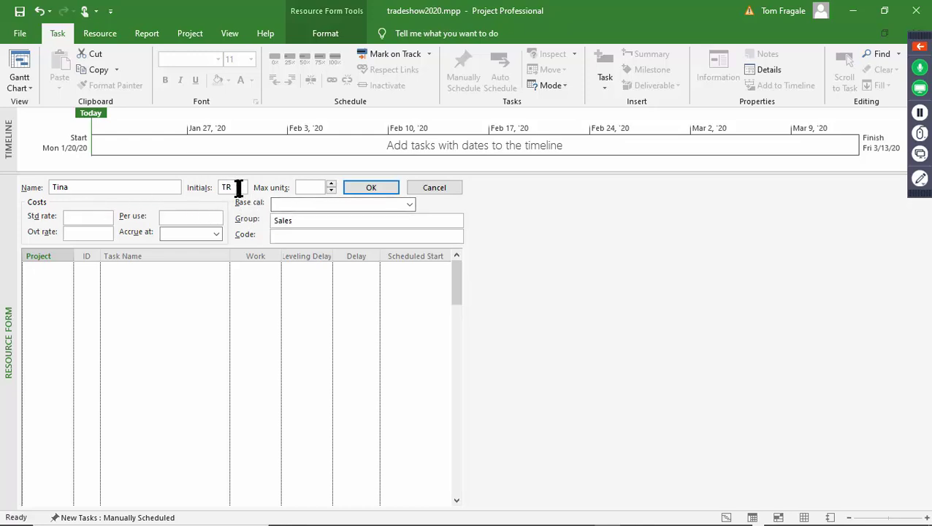
click(389, 188)
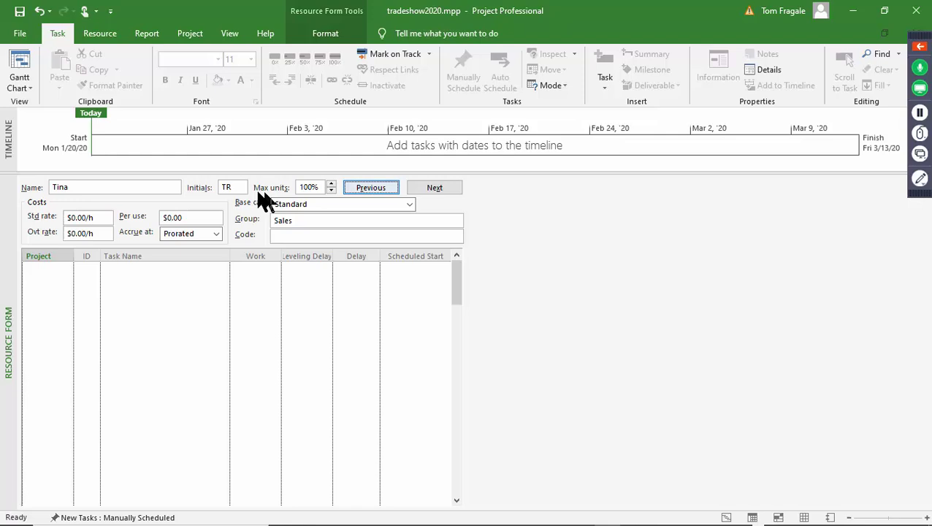
Step: On a blank record following the Sales resource, enter the fifth person's name and a standard rate of 25
click(451, 190)
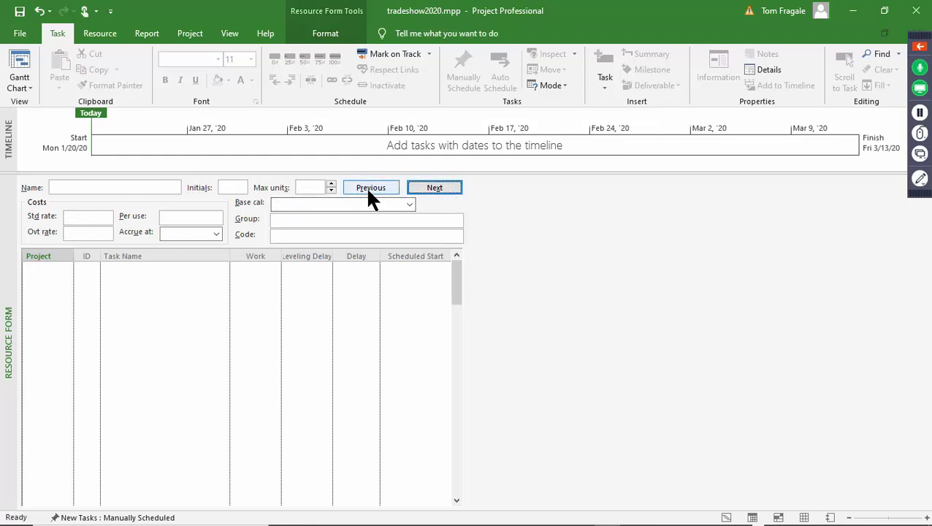
click(369, 192)
click(369, 192)
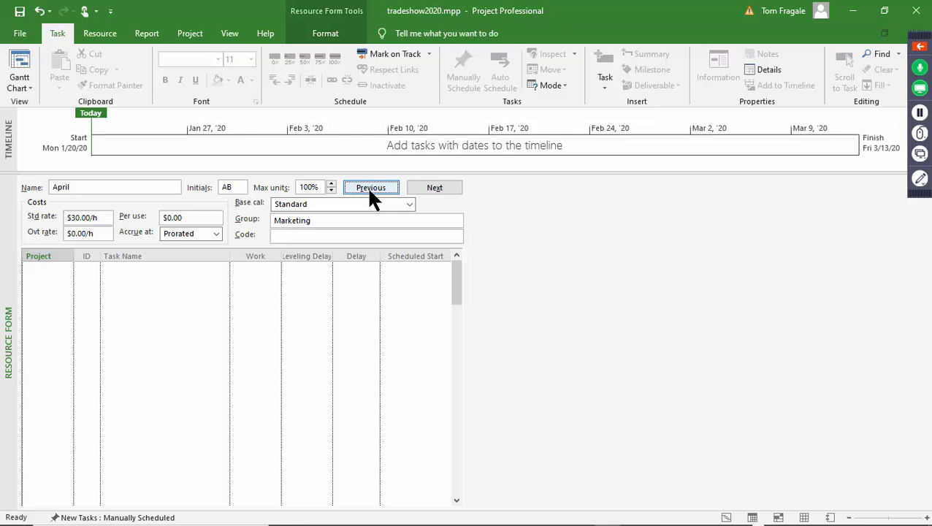
click(443, 188)
click(443, 187)
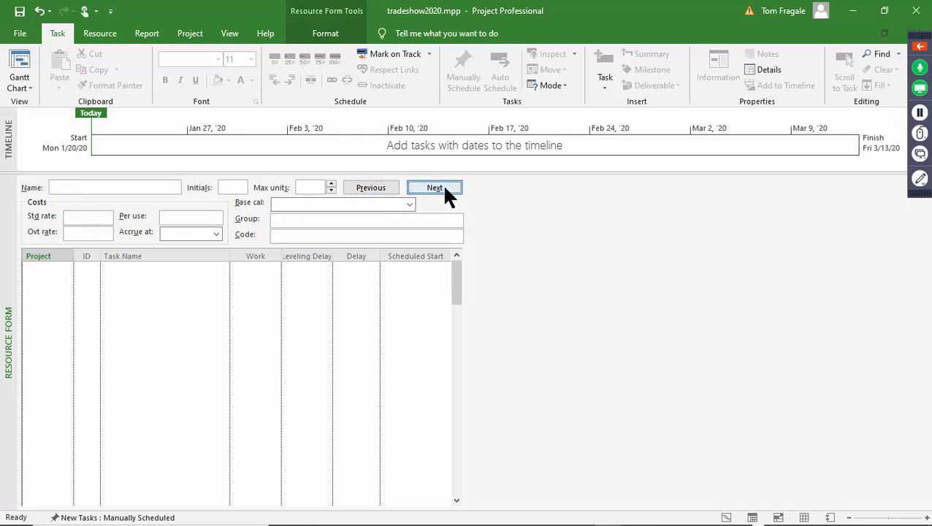
click(125, 187)
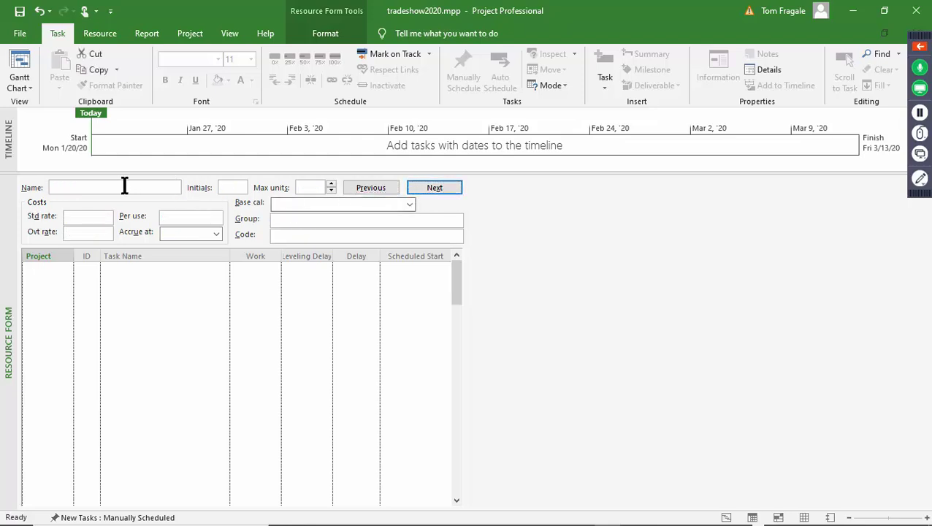
text(V)
key(BackSpace)
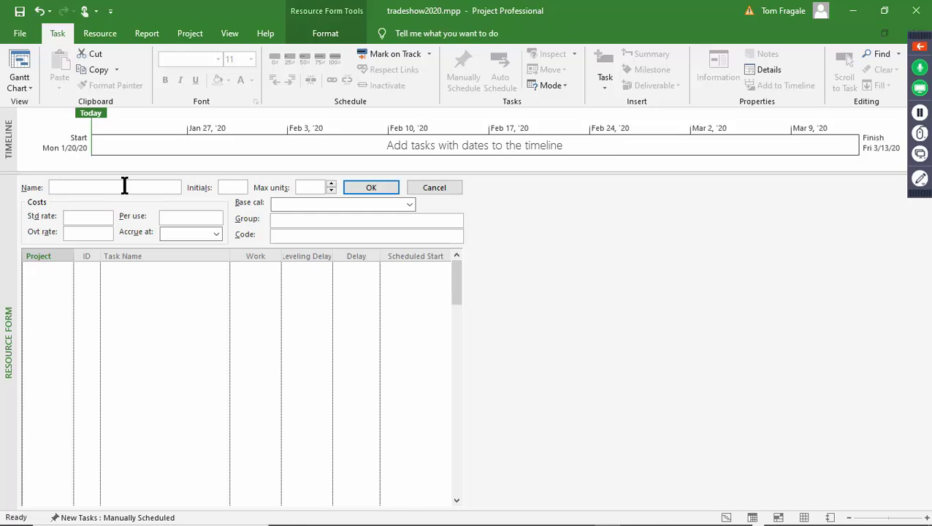
text(Bill)
click(90, 216)
text(25)
key(Tab)
Step: Set the fifth resource's group to Transportation and save the record
click(300, 218)
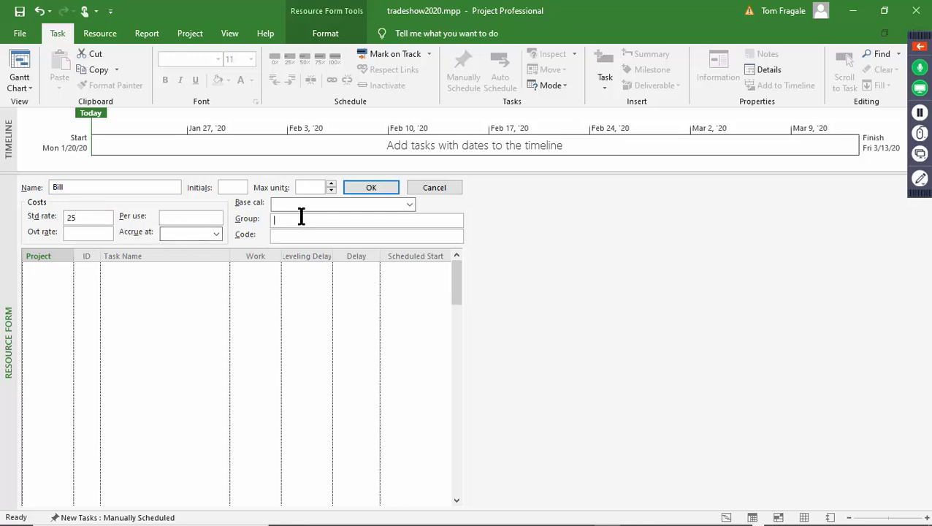
text(Transportatopnm)
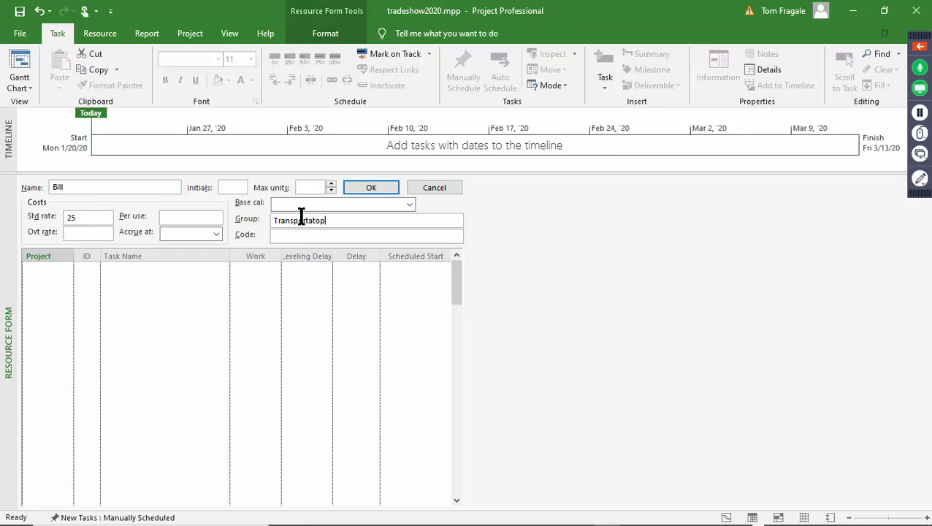
key(BackSpace)
key(BackSpace)
key(BackSpace)
key(BackSpace)
text(ion)
click(374, 188)
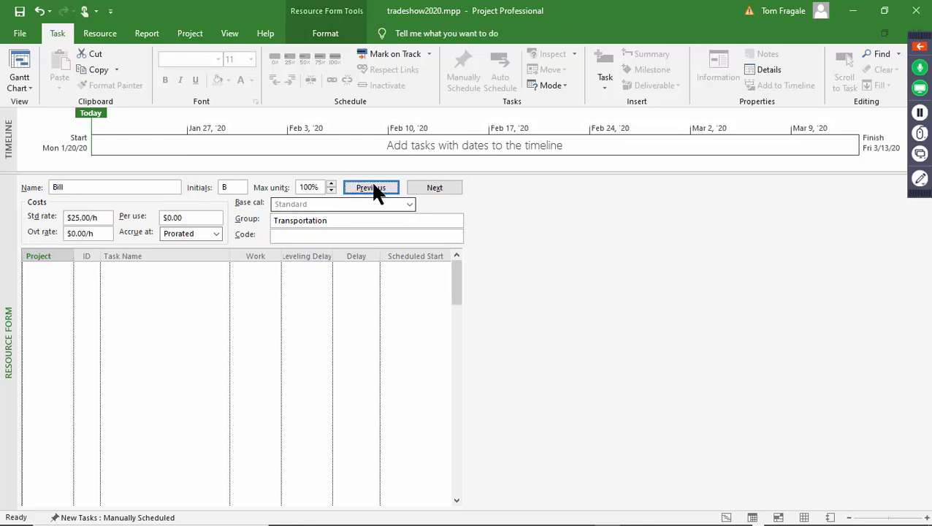
Step: Add a sixth resource with the person's name, the group Construction and a standard rate of 30
click(427, 192)
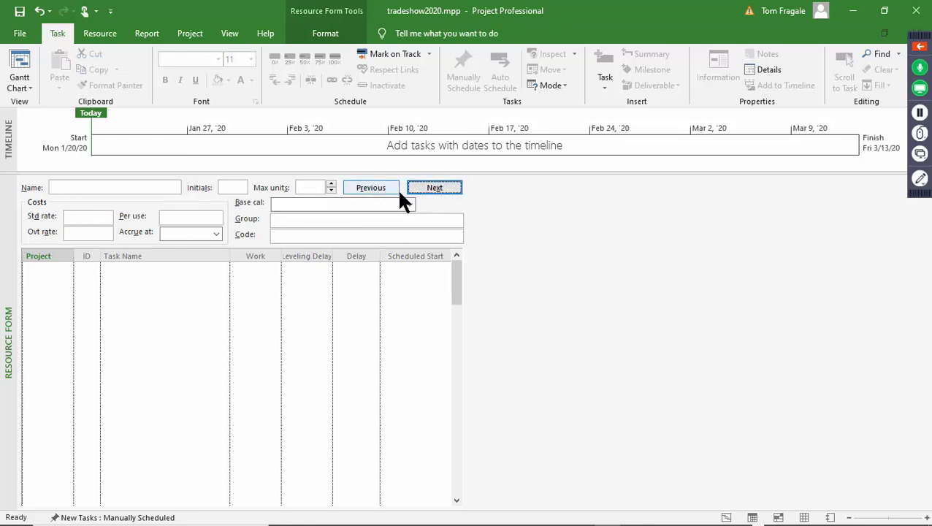
click(103, 186)
text(Pat)
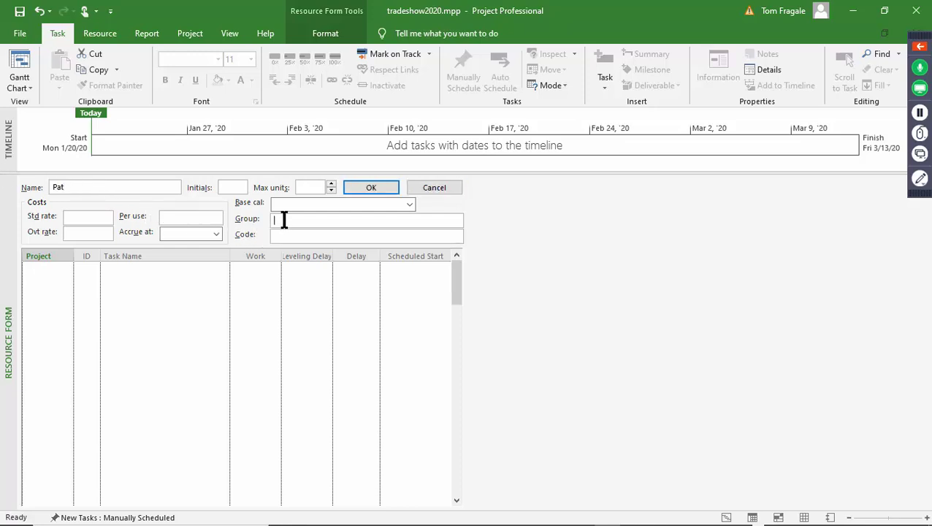
text(Construction)
click(97, 217)
text(30)
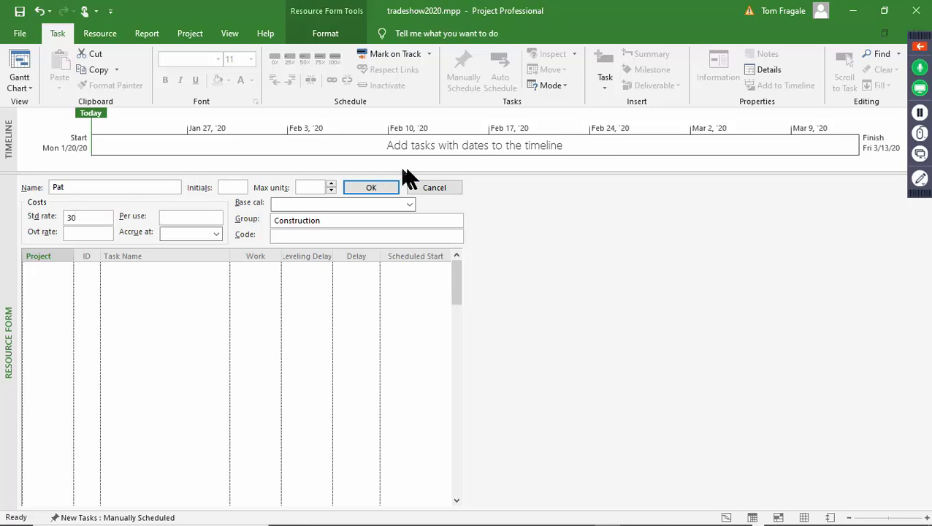
click(371, 188)
double_click(88, 188)
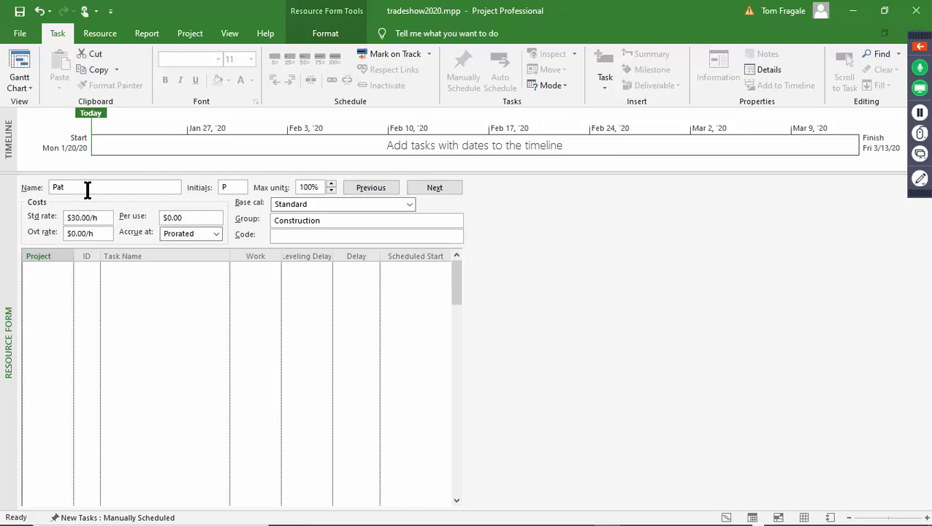
key(BackSpace)
text(Terry)
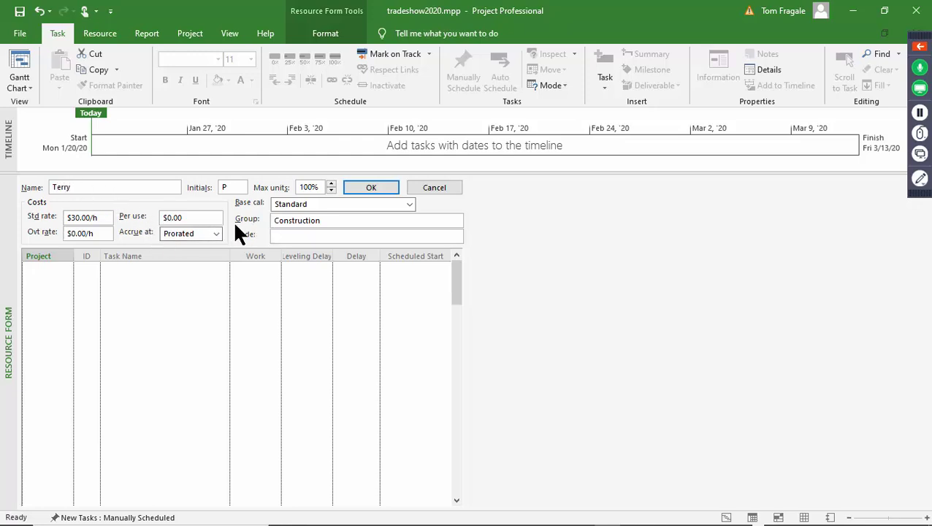
drag(74, 187, 5, 190)
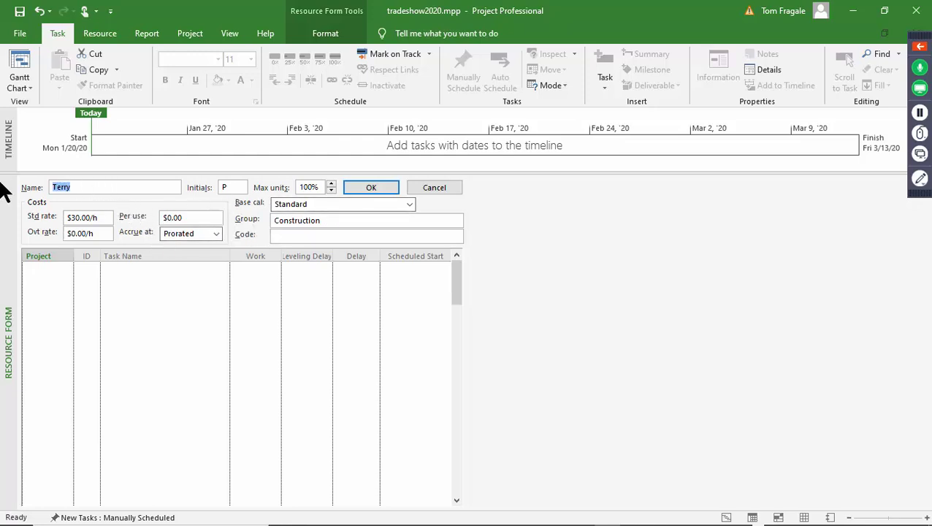
text(Pat)
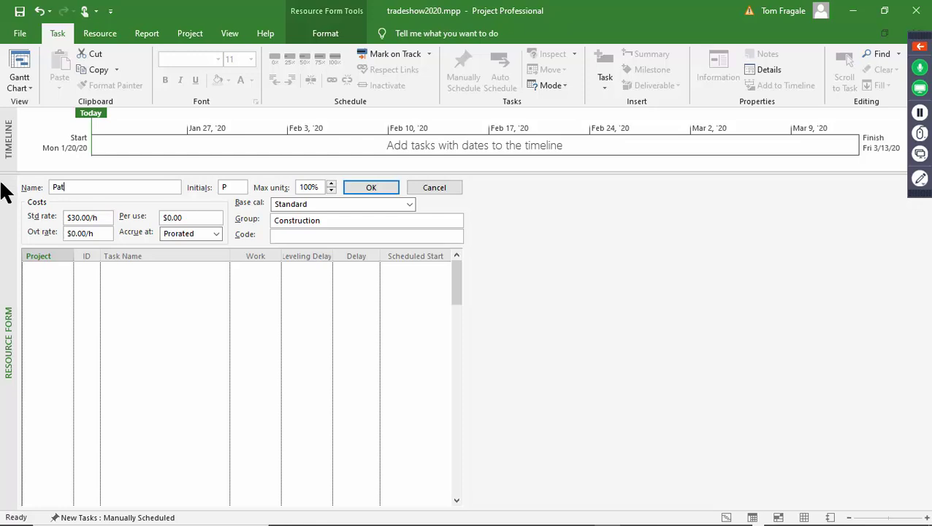
click(359, 188)
Step: Add a seventh resource with the person's name, a standard rate of 30 and the group Construction
click(88, 186)
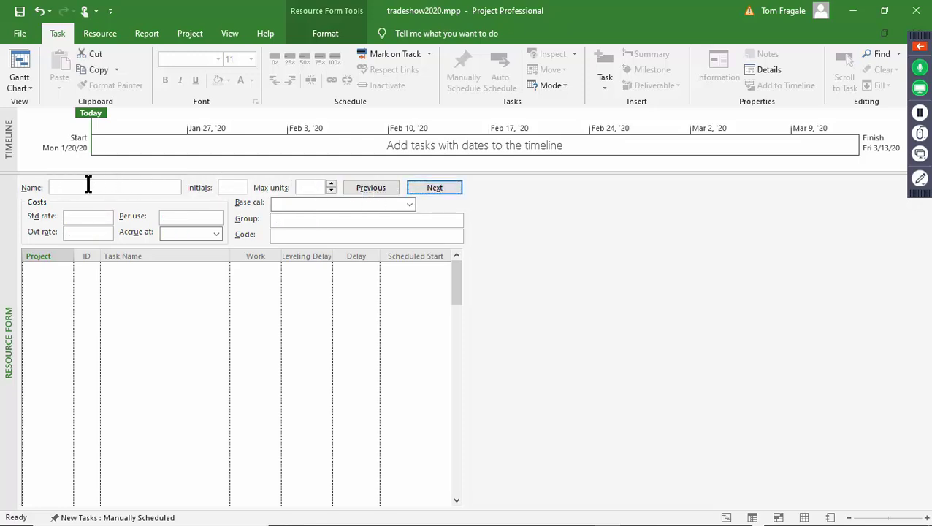
text(Terry)
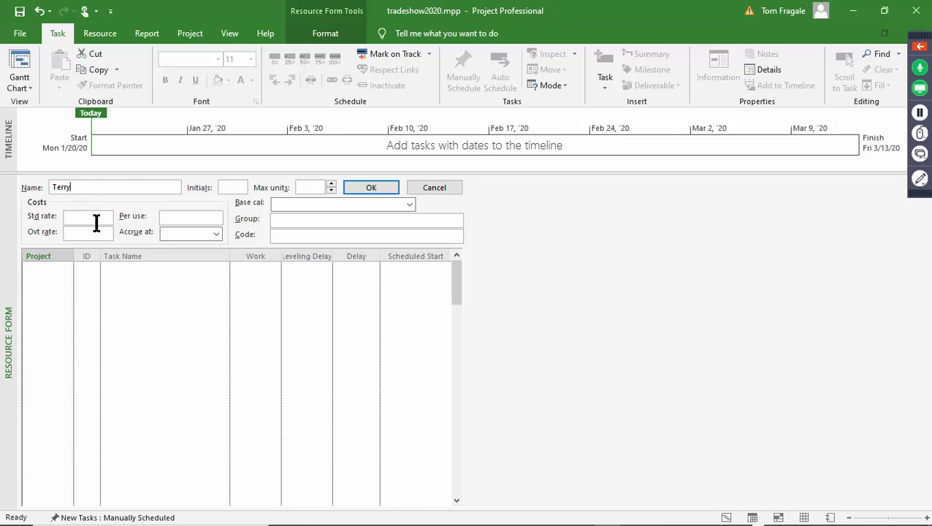
click(96, 220)
text(30)
click(312, 219)
text(Construction)
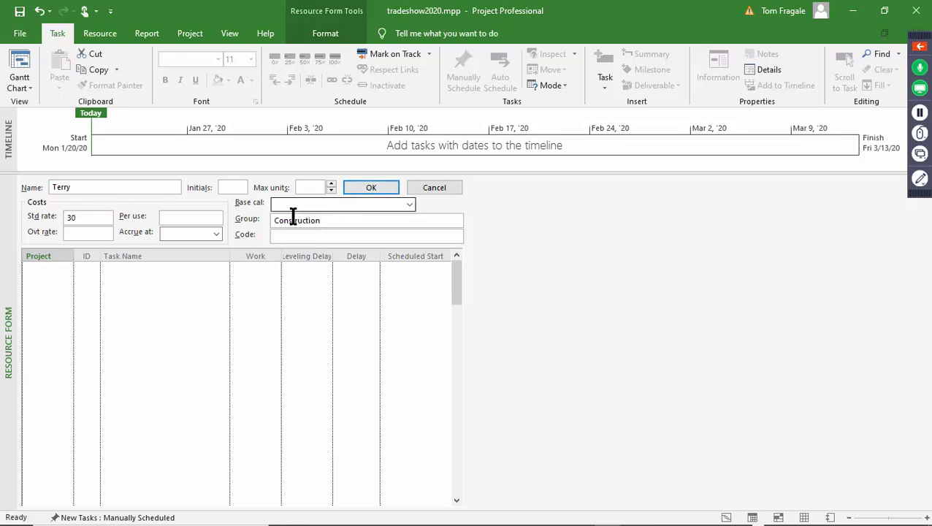
click(367, 192)
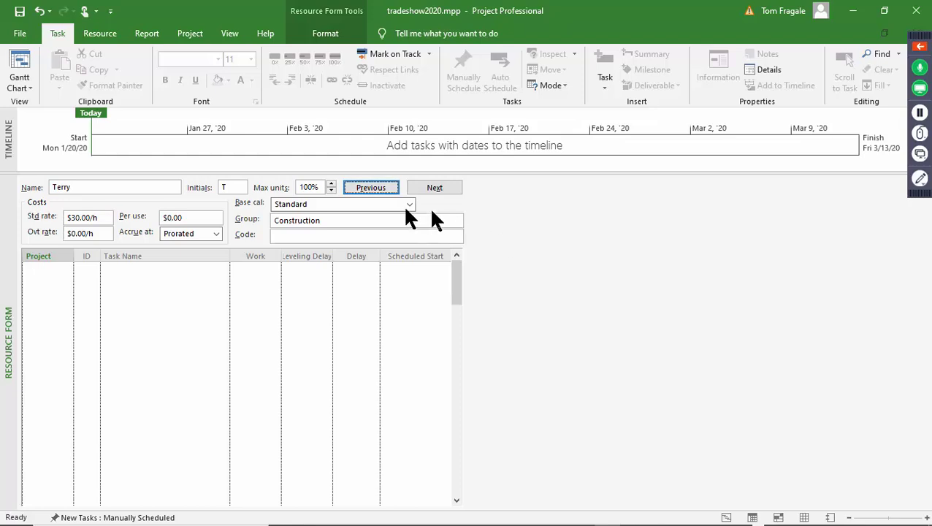
Step: Step back two resource records and switch to the Resource Sheet view
click(374, 186)
click(374, 187)
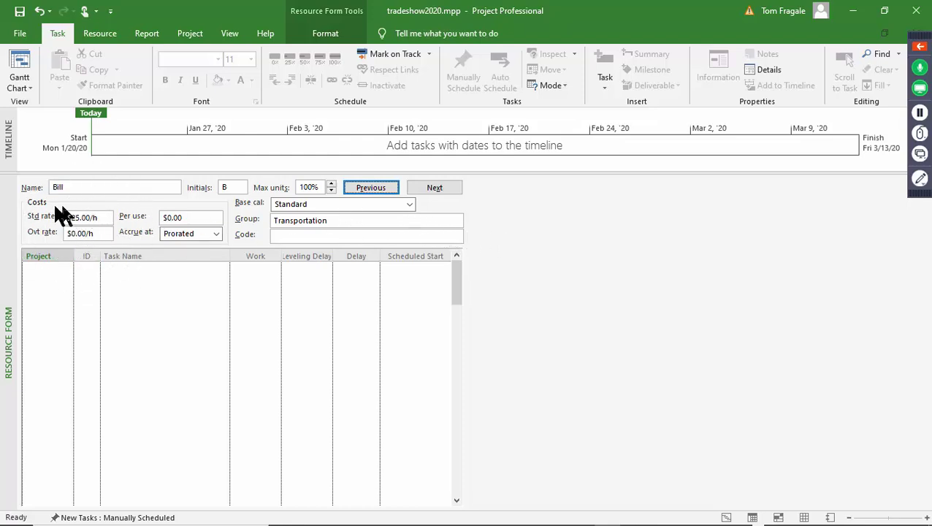
right_click(9, 220)
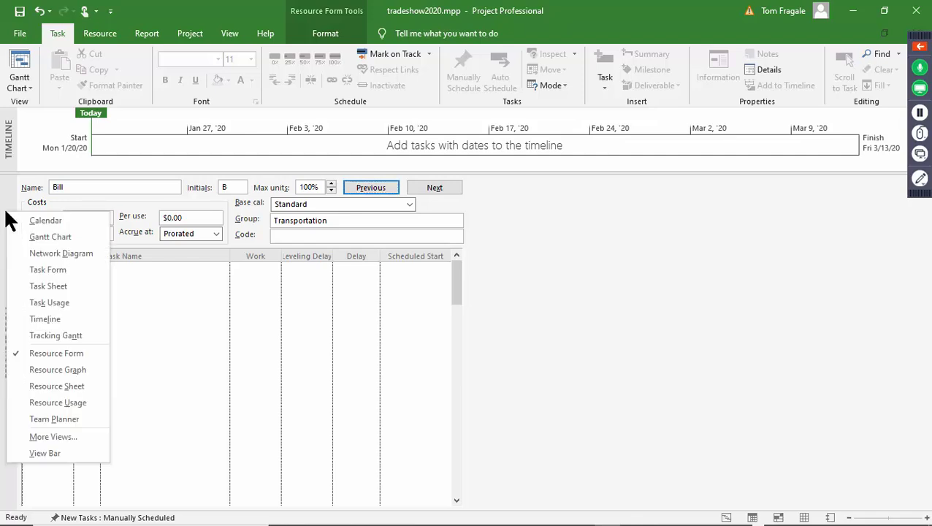
click(77, 387)
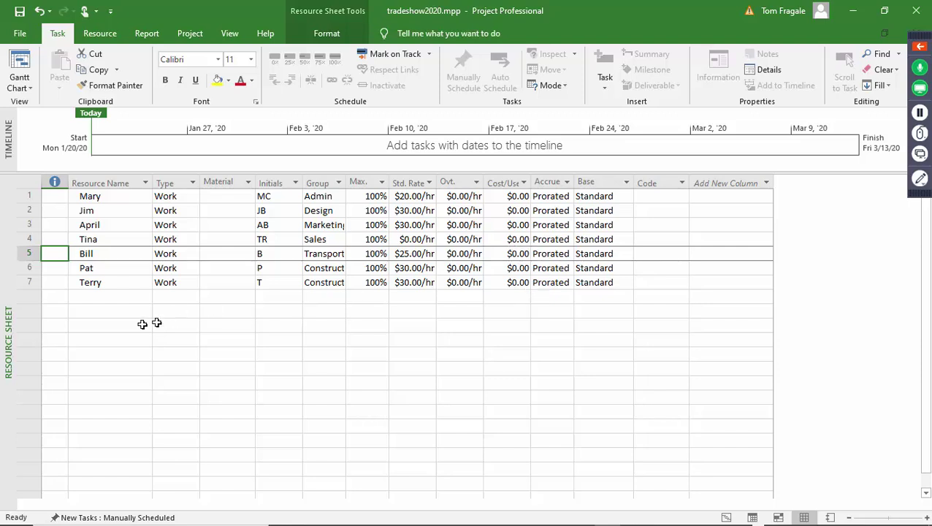
Step: Add a resource named Van in the first empty row and set its type to Material
click(103, 298)
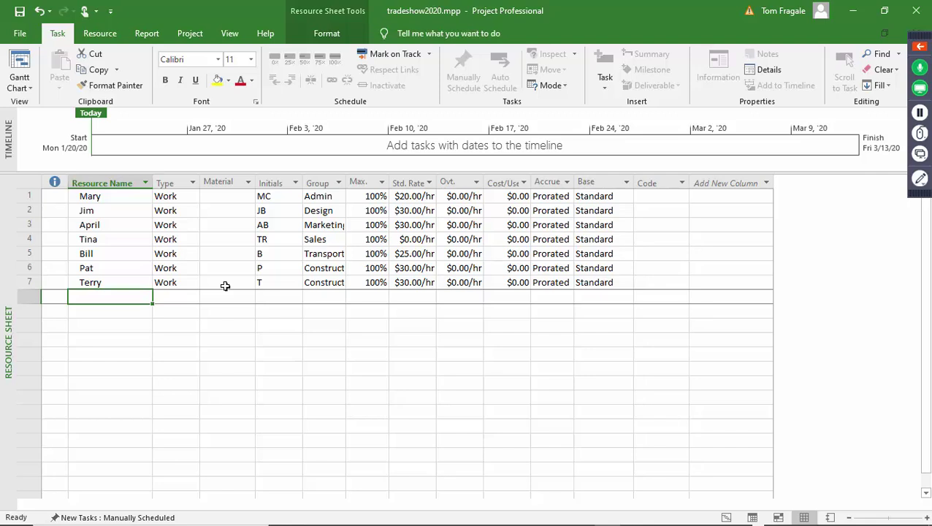
text(Van)
key(Tab)
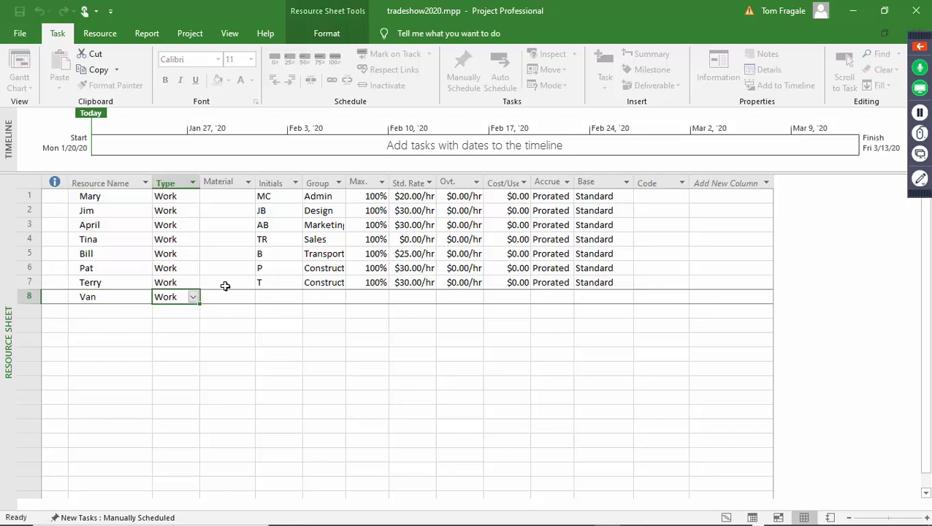
click(193, 296)
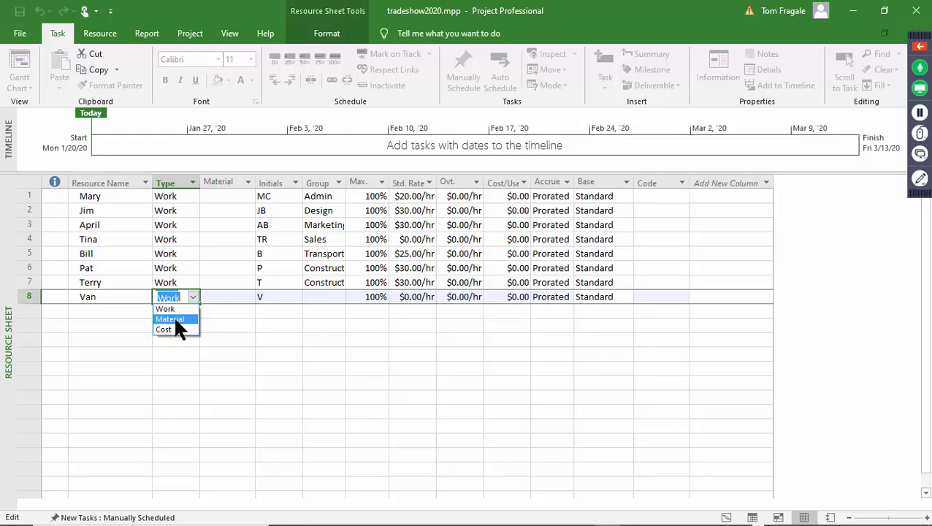
click(174, 319)
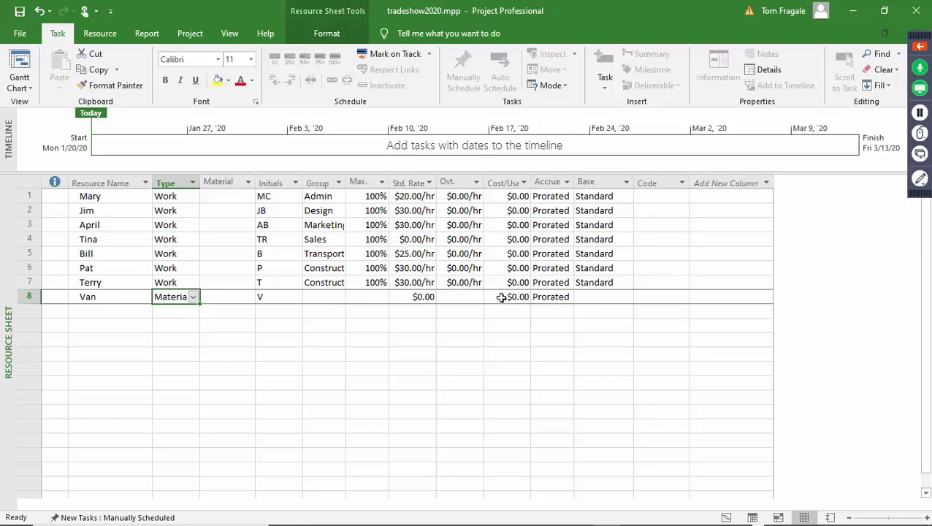
Step: Set the Van resource's cost per use to 100
mouse_move(501, 295)
mouse_down()
mouse_move(541, 296)
mouse_move(493, 292)
mouse_up()
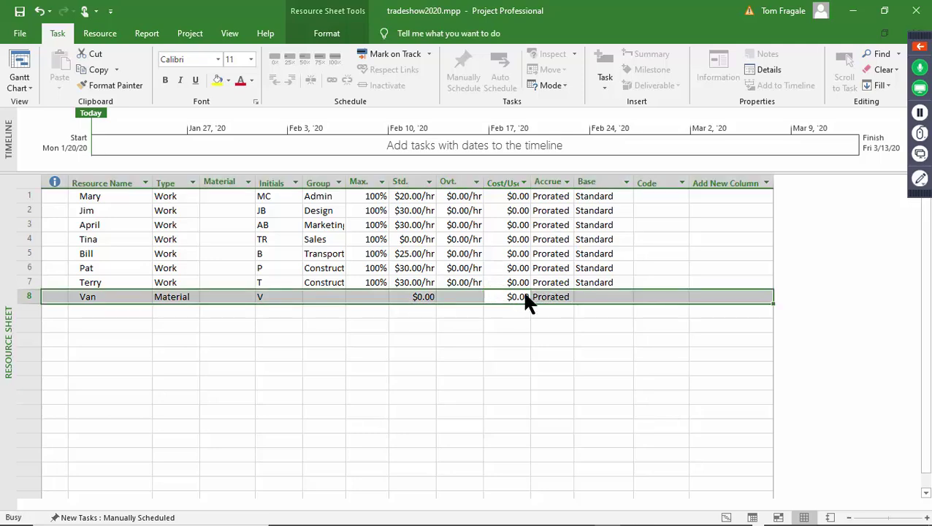
click(624, 397)
click(509, 296)
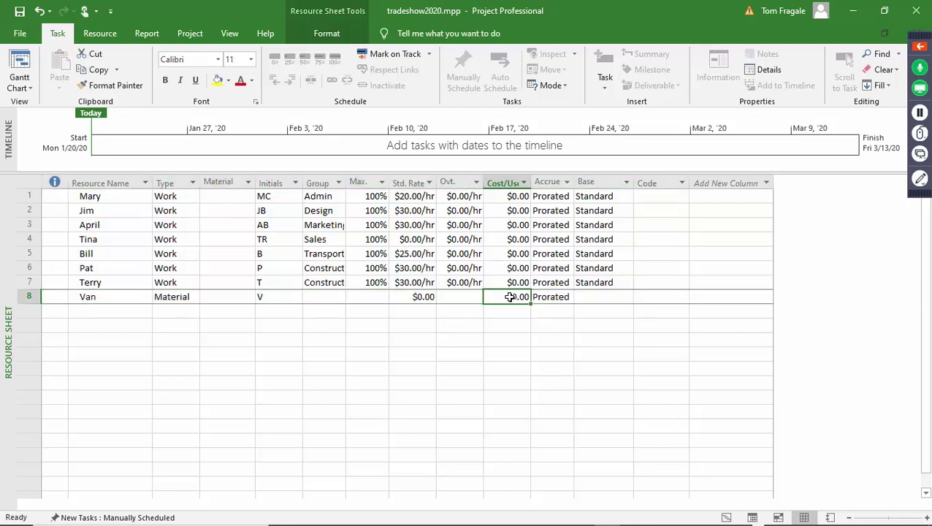
click(510, 297)
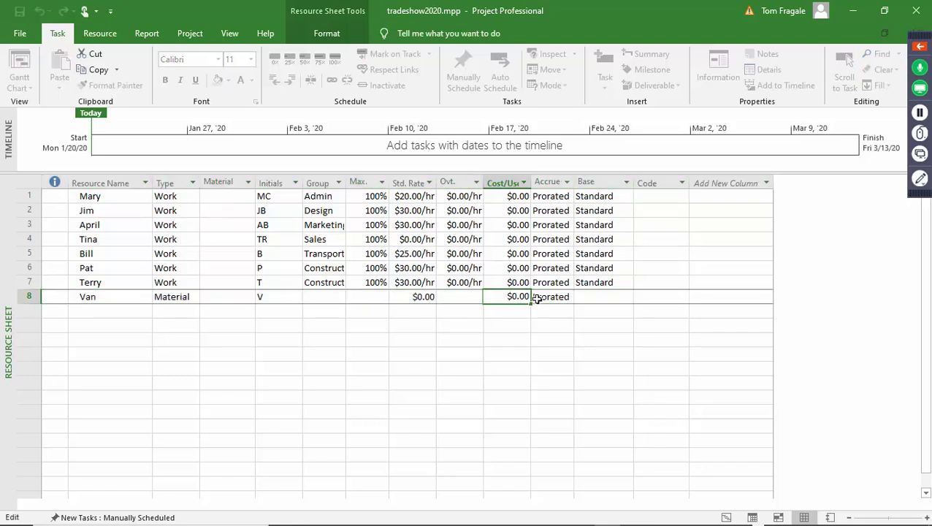
text(100)
key(Delete)
key(Delete)
key(Tab)
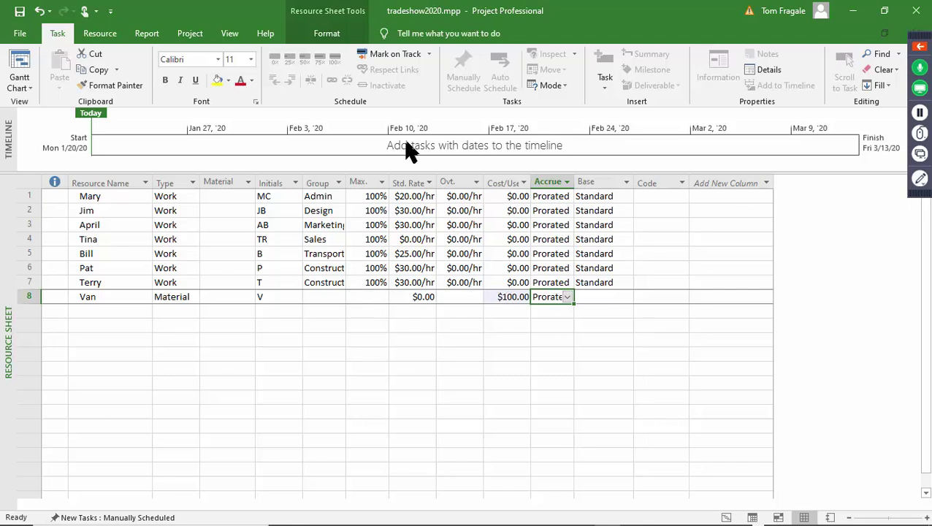
click(228, 36)
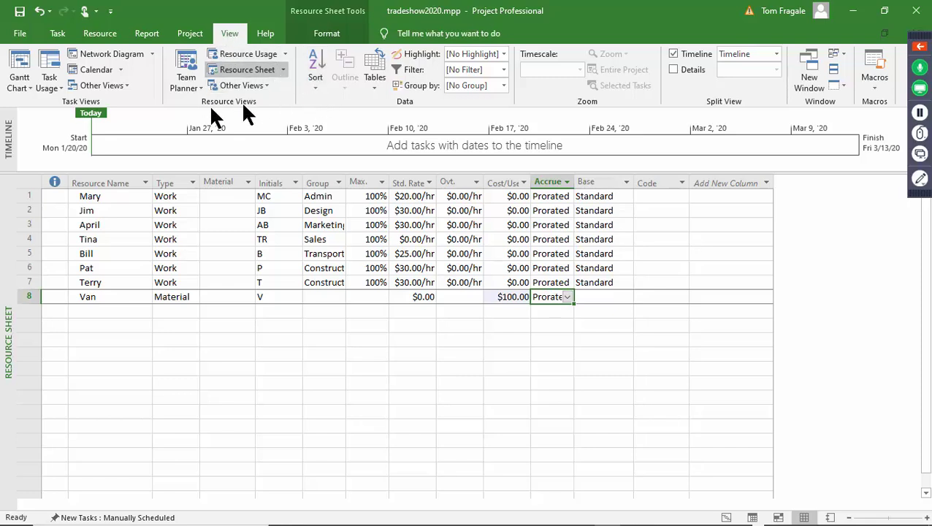
click(17, 87)
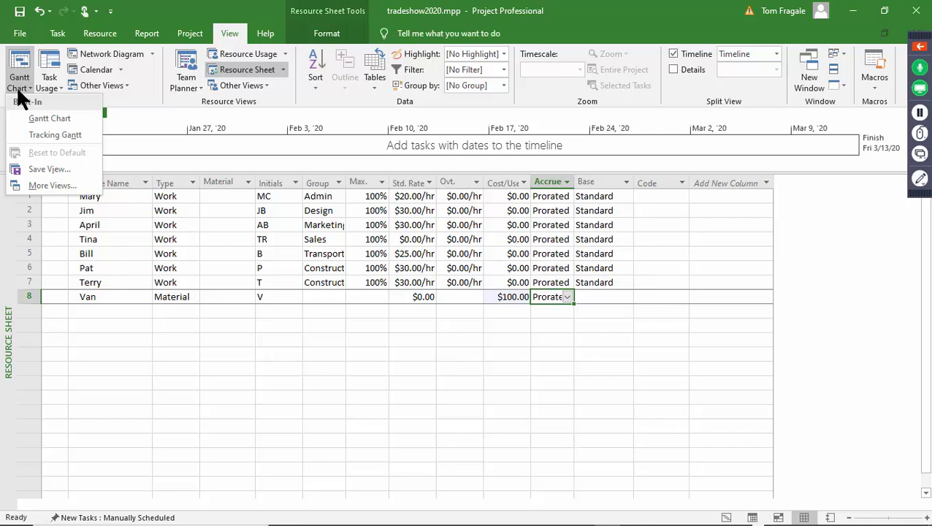
click(54, 86)
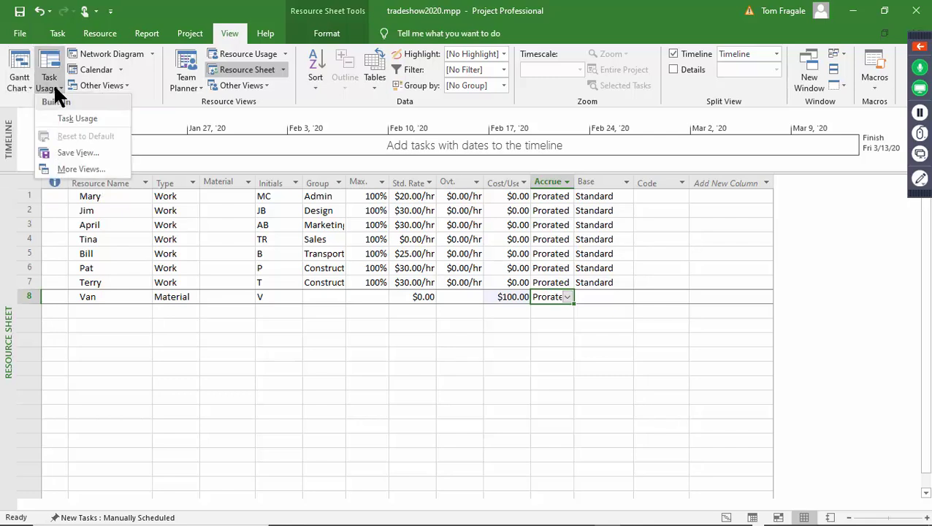
click(119, 68)
click(119, 67)
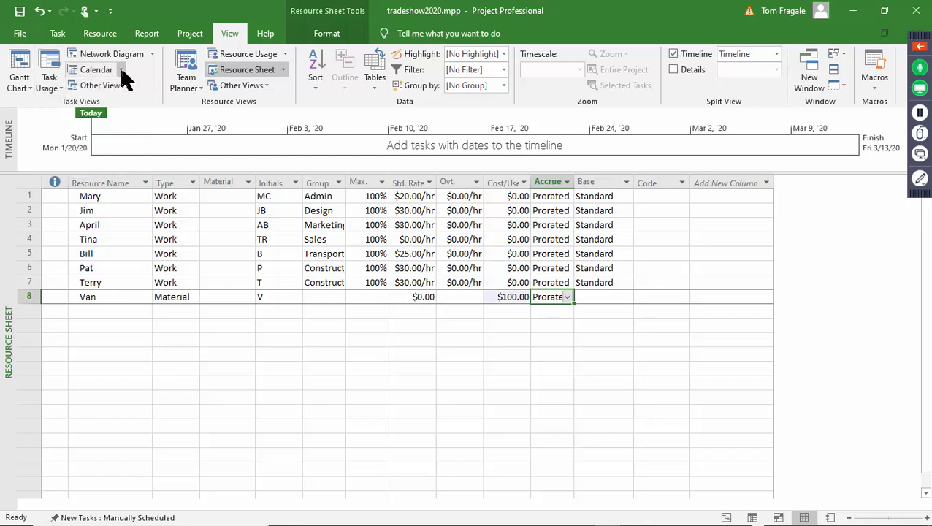
click(187, 80)
click(187, 79)
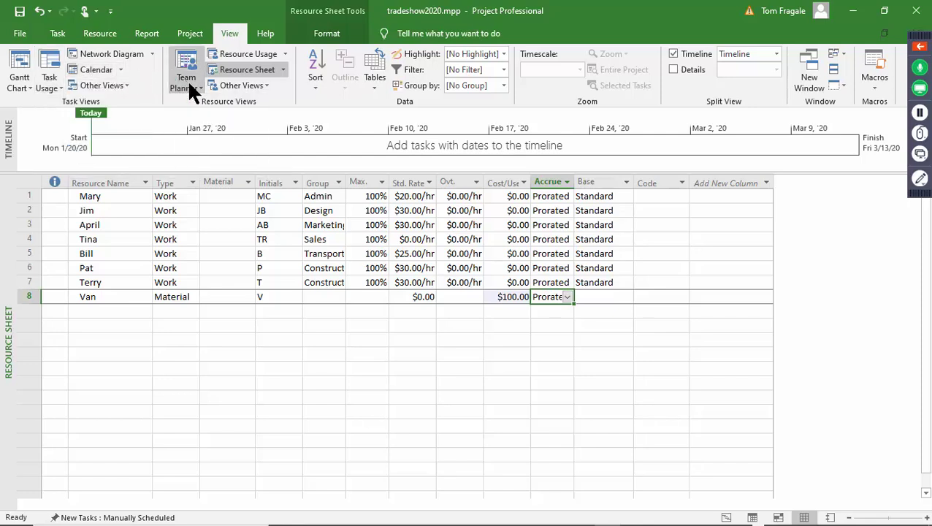
click(282, 70)
click(282, 70)
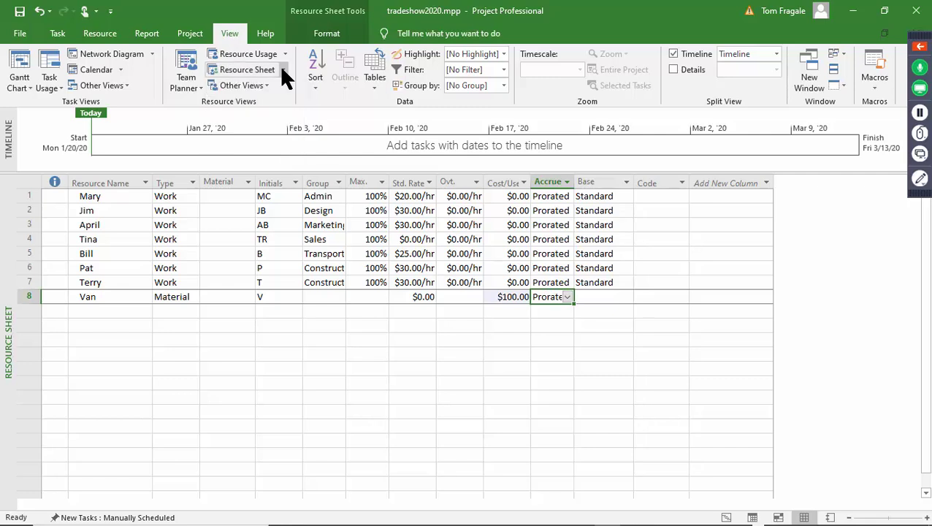
click(269, 85)
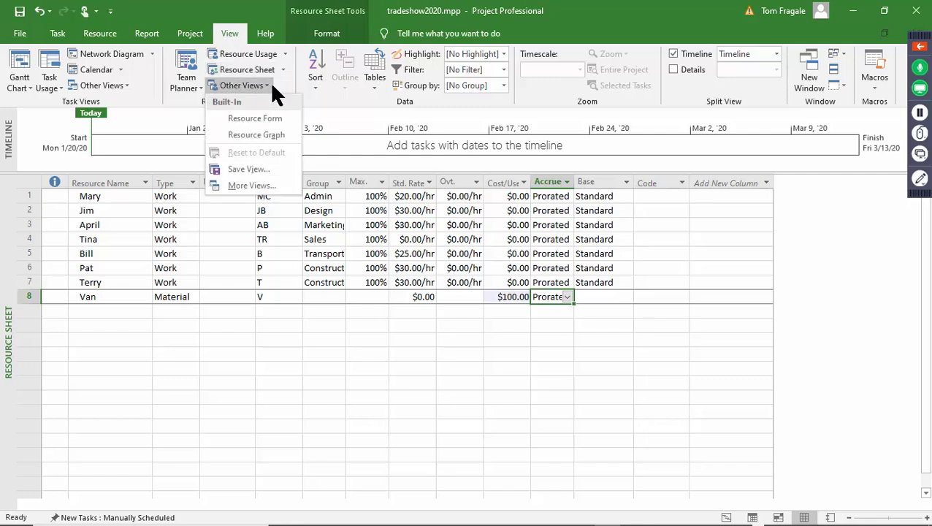
click(270, 83)
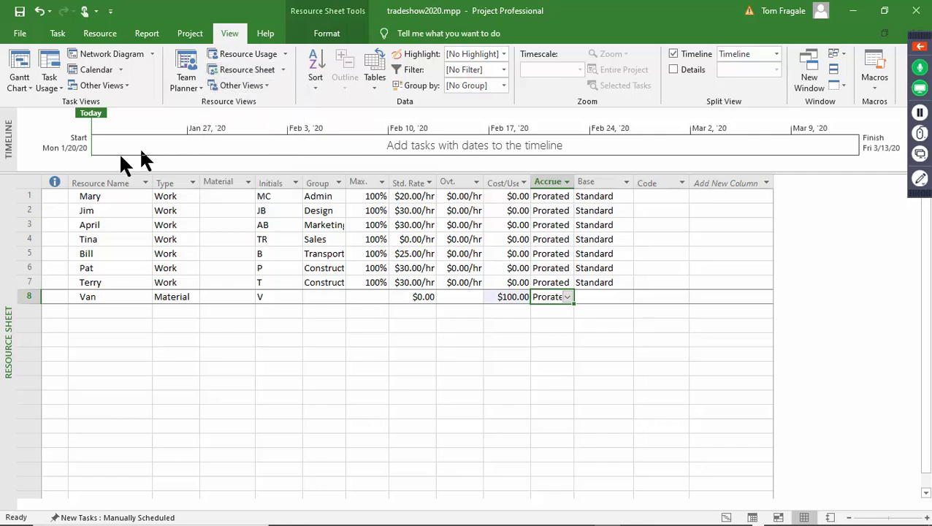
right_click(7, 217)
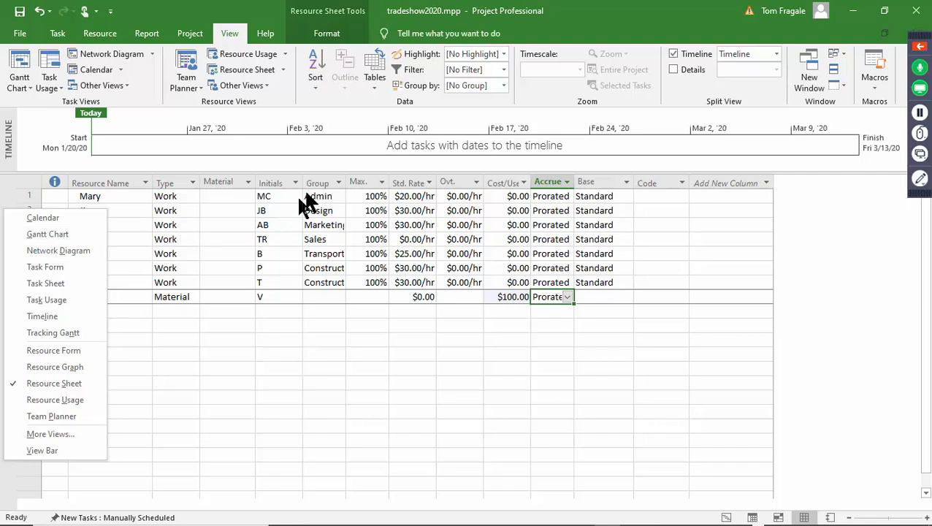
click(316, 103)
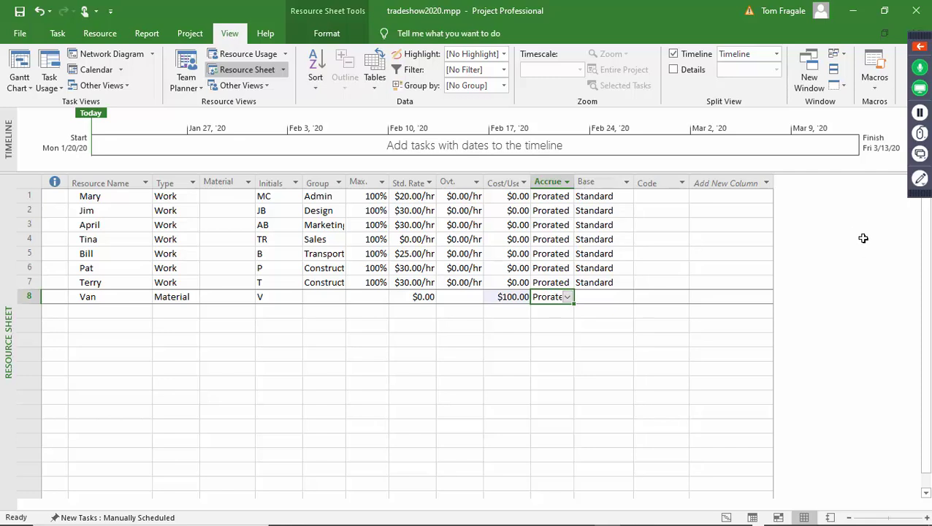
Step: Switch to the Gantt Chart view and assign the Admin group's resource to the Reserve a booth task
right_click(4, 213)
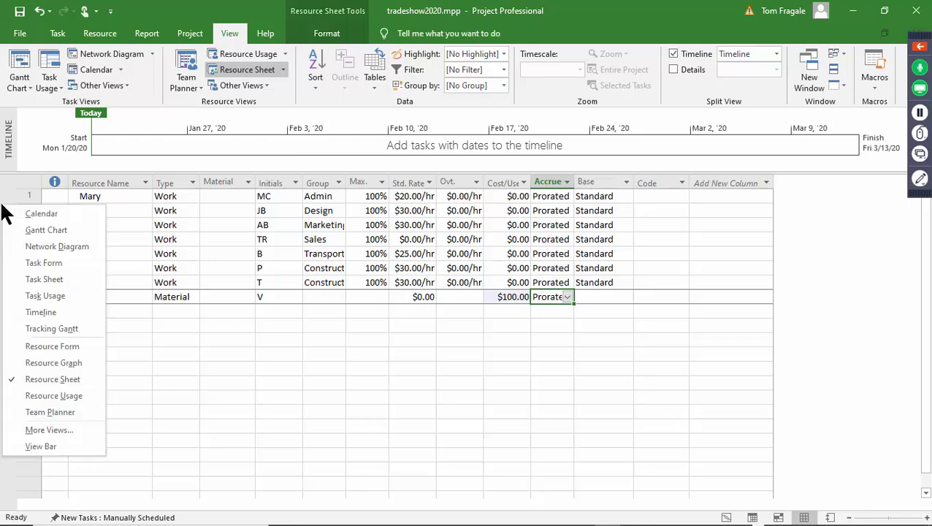
click(72, 231)
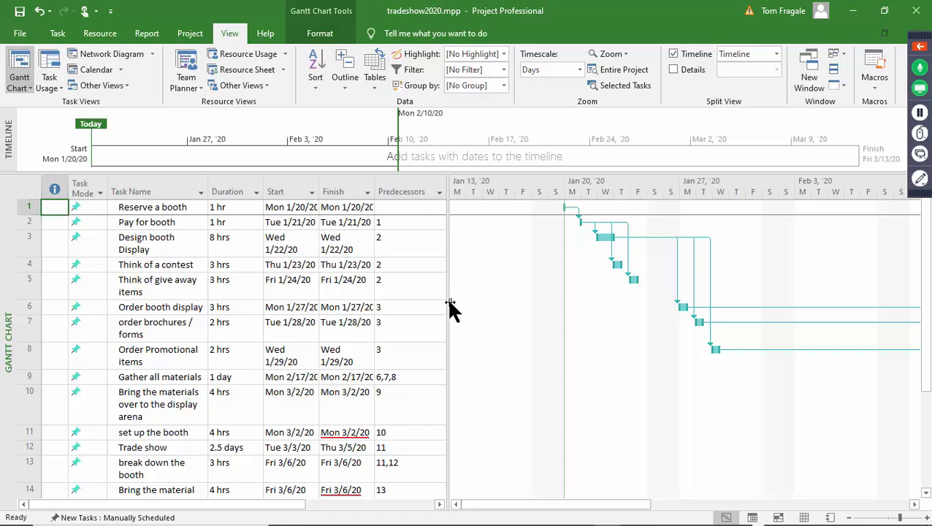
right_click(186, 207)
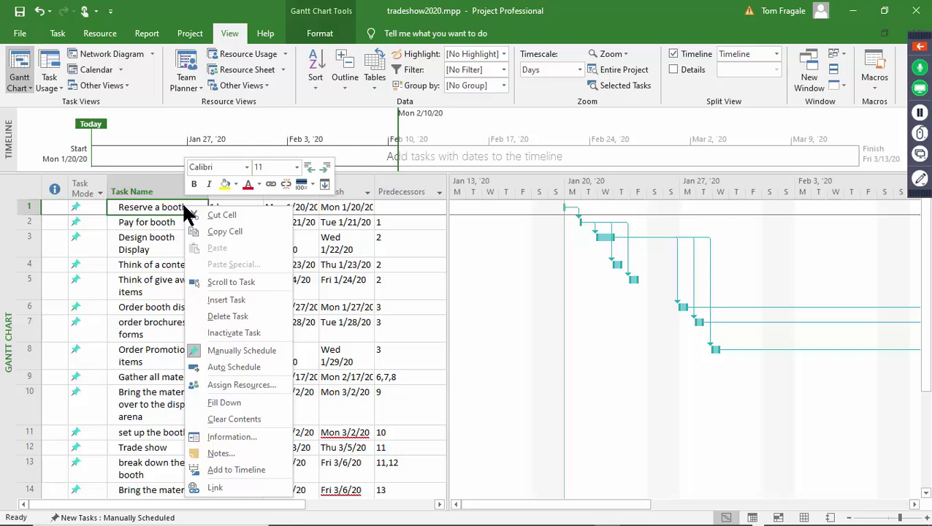
click(239, 385)
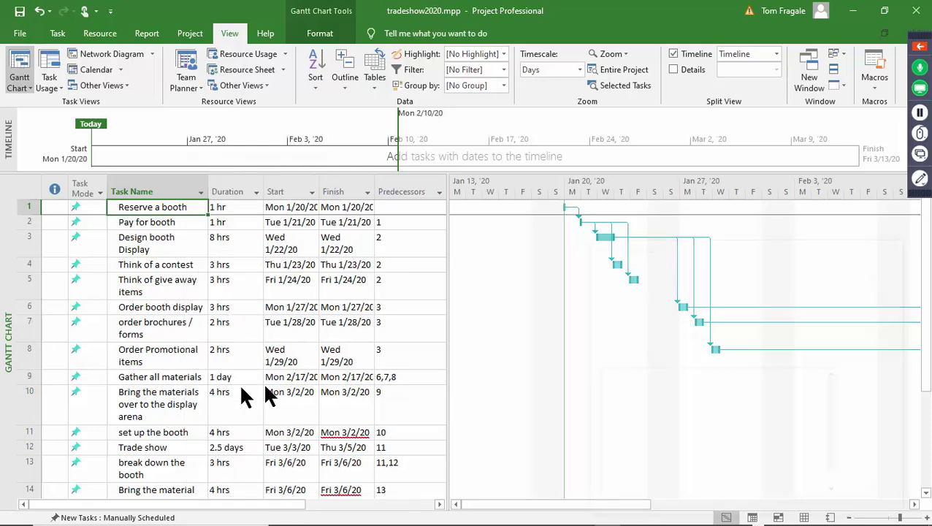
drag(718, 247, 666, 199)
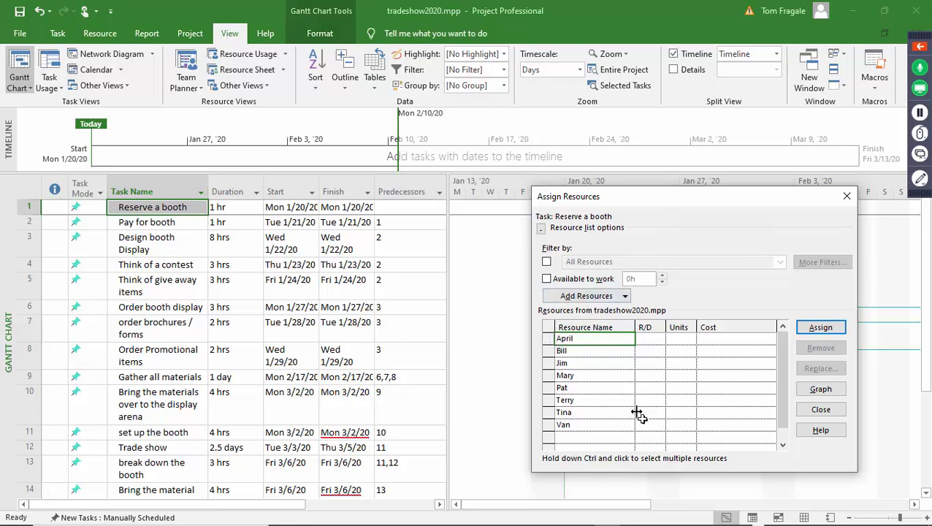
click(549, 376)
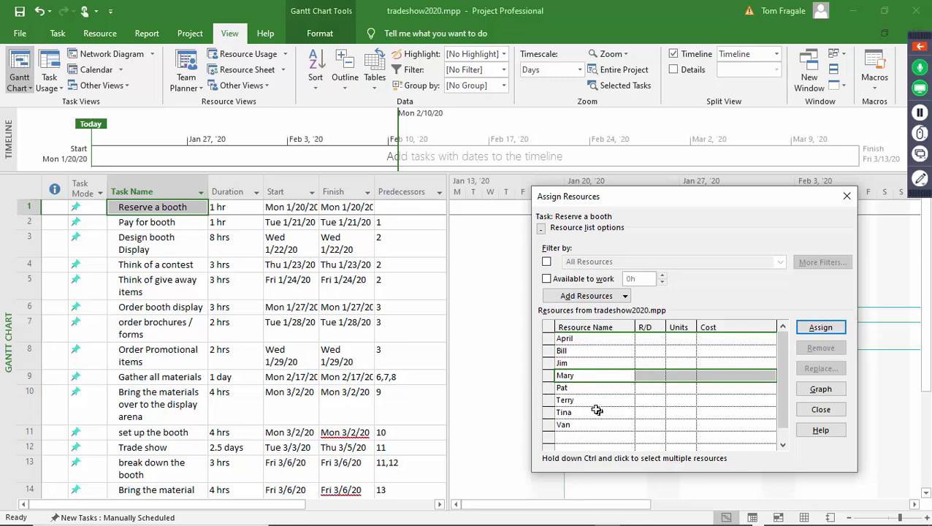
click(820, 327)
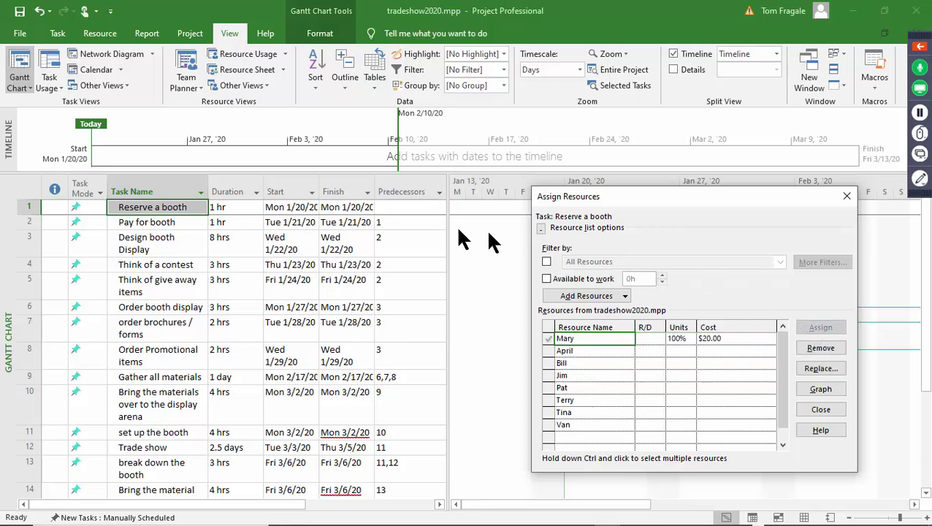
Step: Assign the Admin group's resource to the Pay for booth task
click(155, 222)
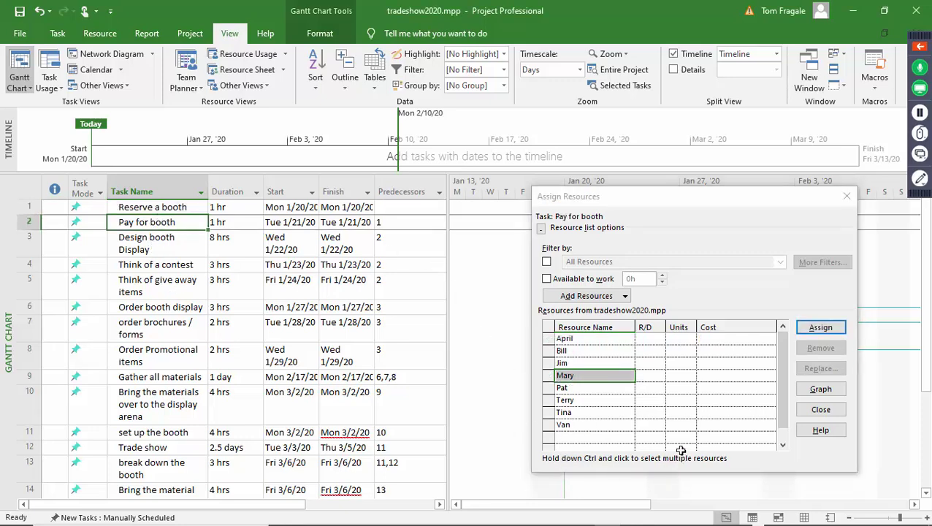
click(604, 374)
click(549, 376)
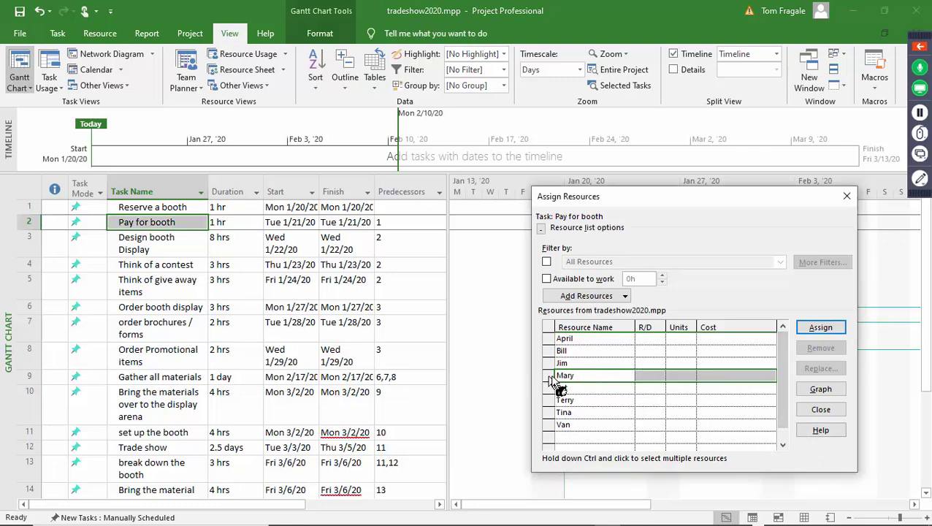
click(821, 328)
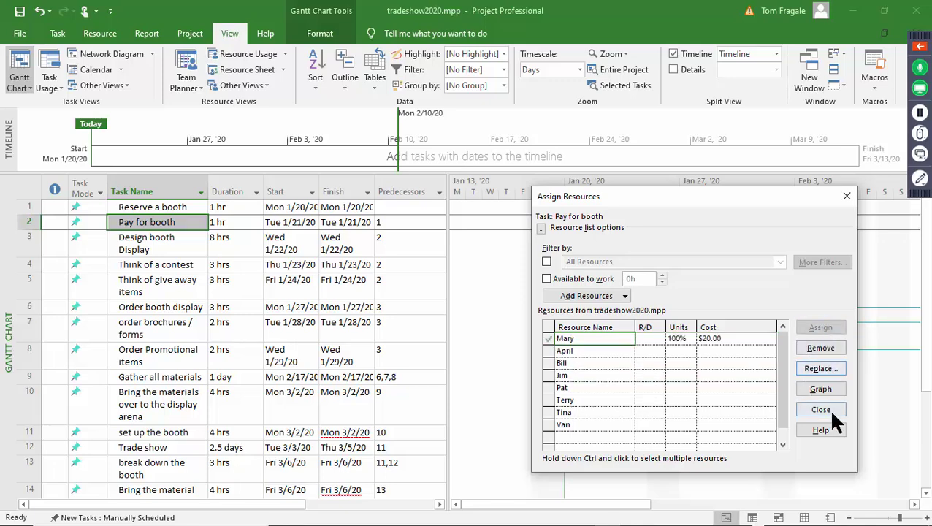
Step: Assign the Design group's resource to the Design booth Display task
click(171, 246)
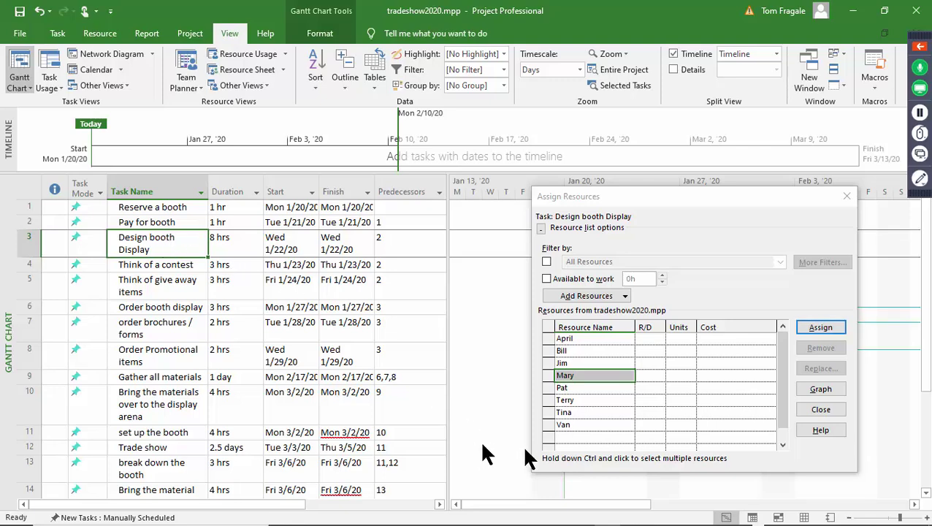
click(554, 362)
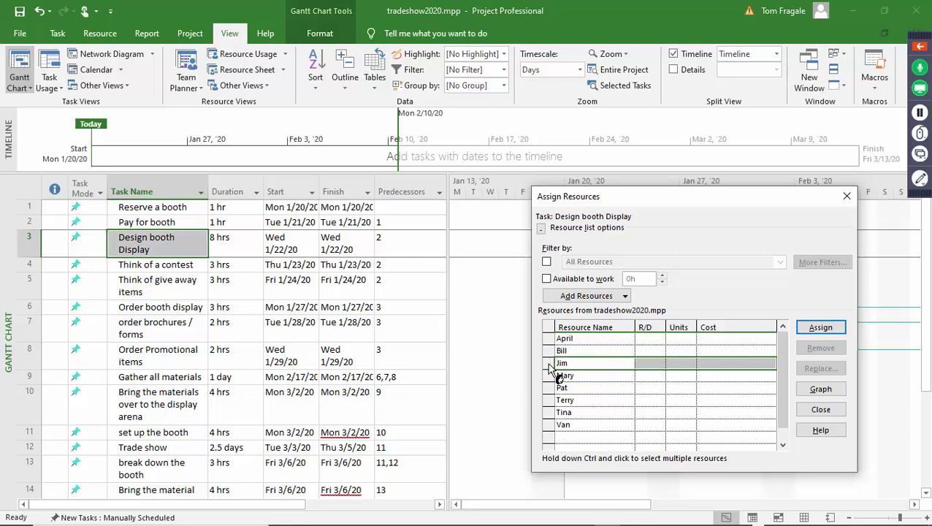
click(822, 329)
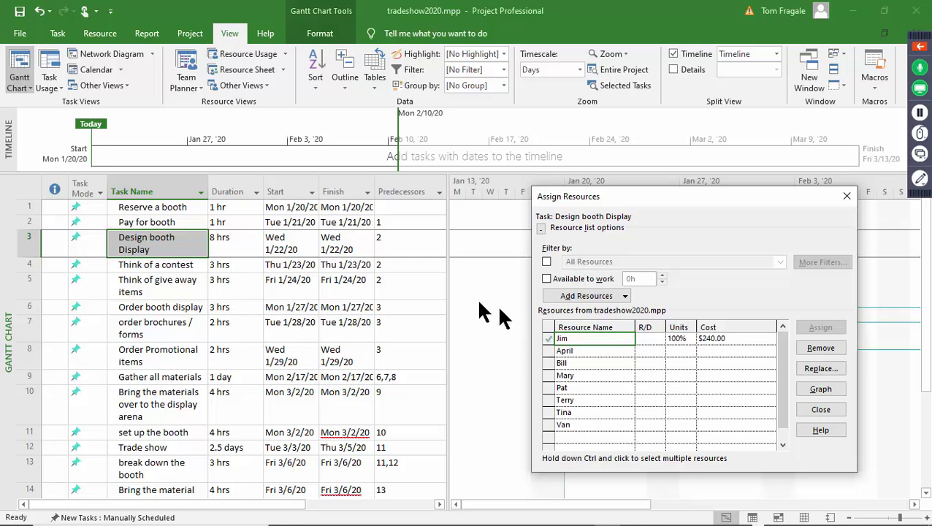
Step: Assign the Marketing group's resource to the Think of a contest and Think of give away items tasks
click(186, 268)
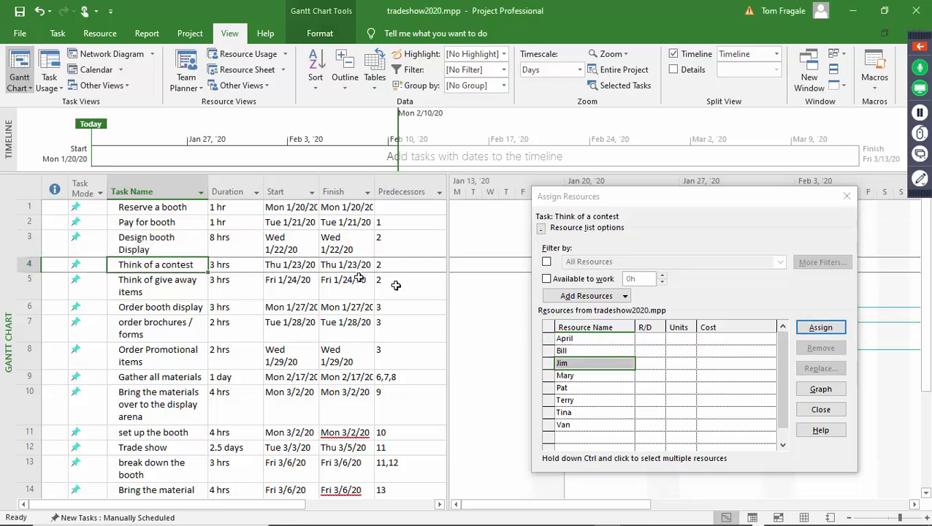
click(557, 338)
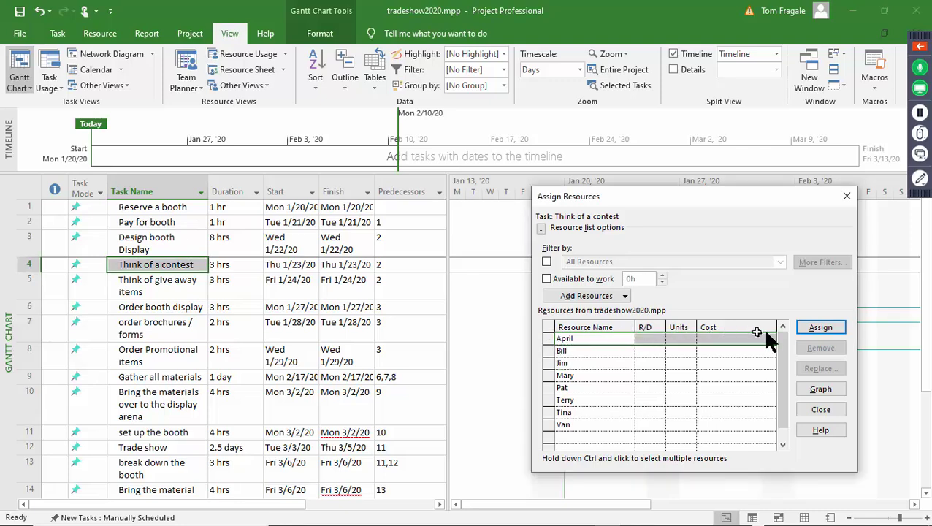
click(819, 327)
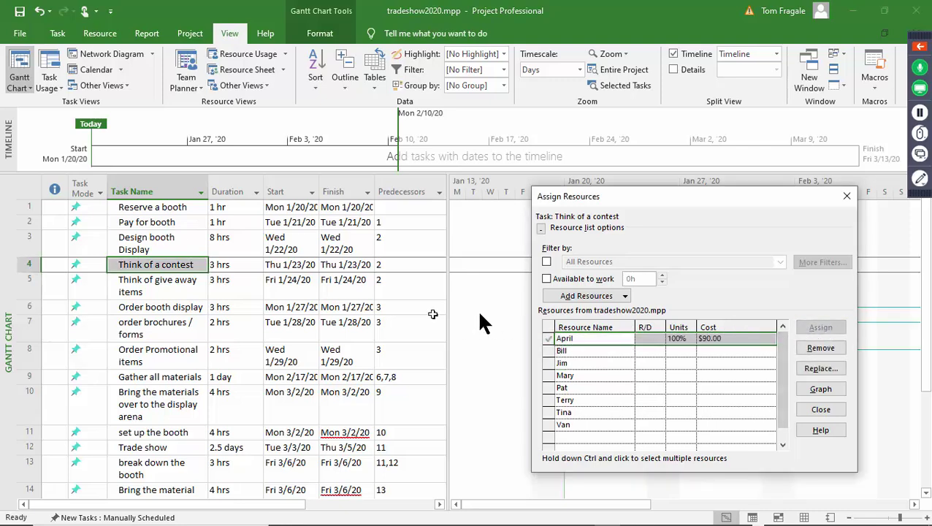
click(146, 298)
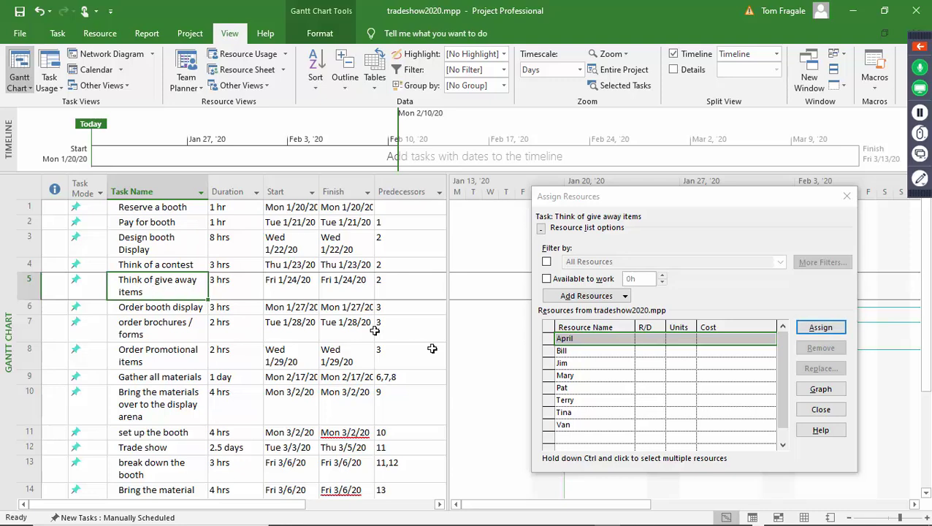
click(555, 339)
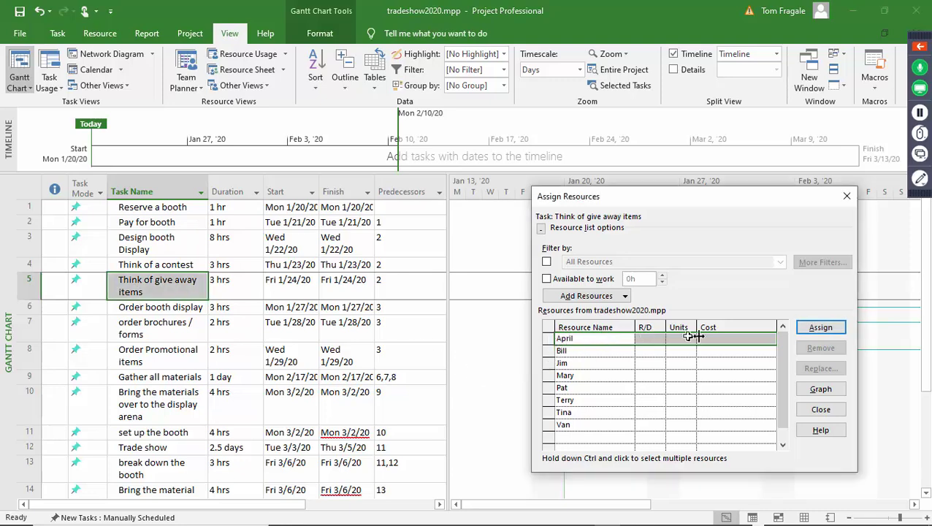
click(808, 329)
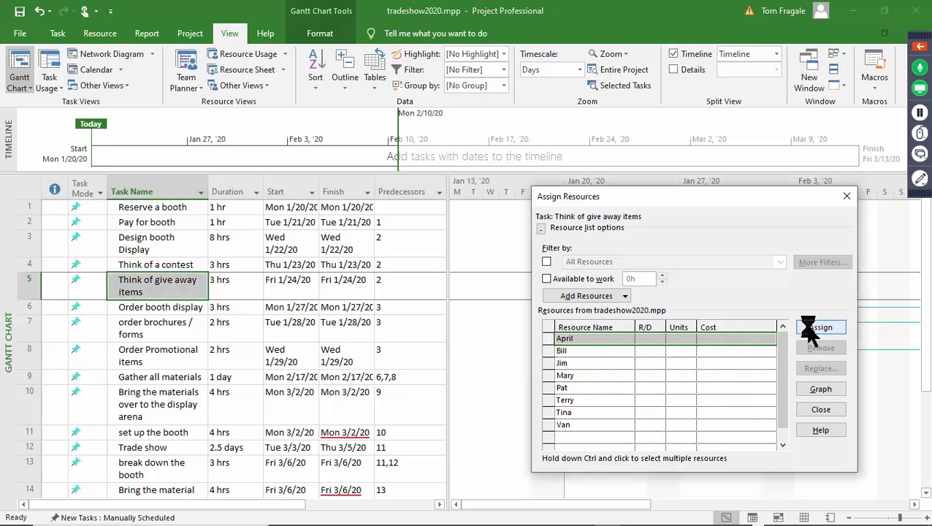
Step: Assign the Marketing, Design and Admin resources together to the Order booth display task
click(152, 312)
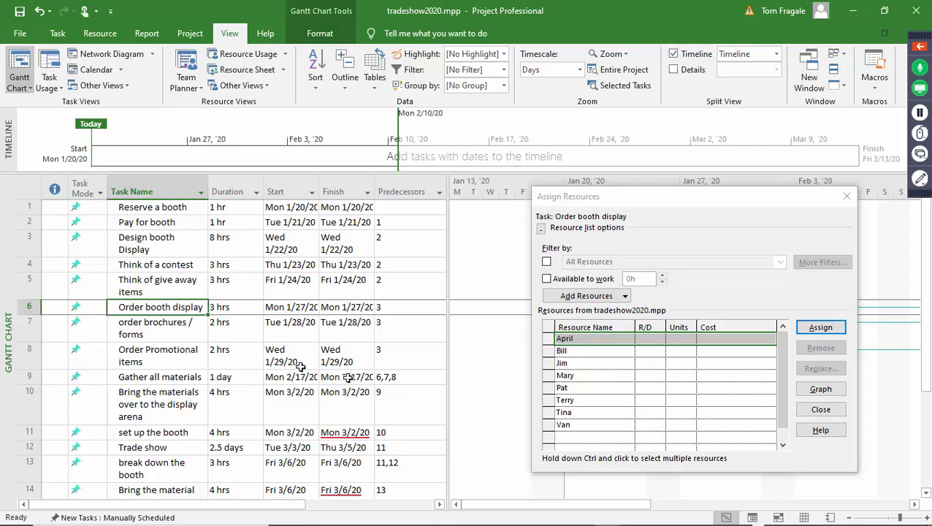
click(553, 347)
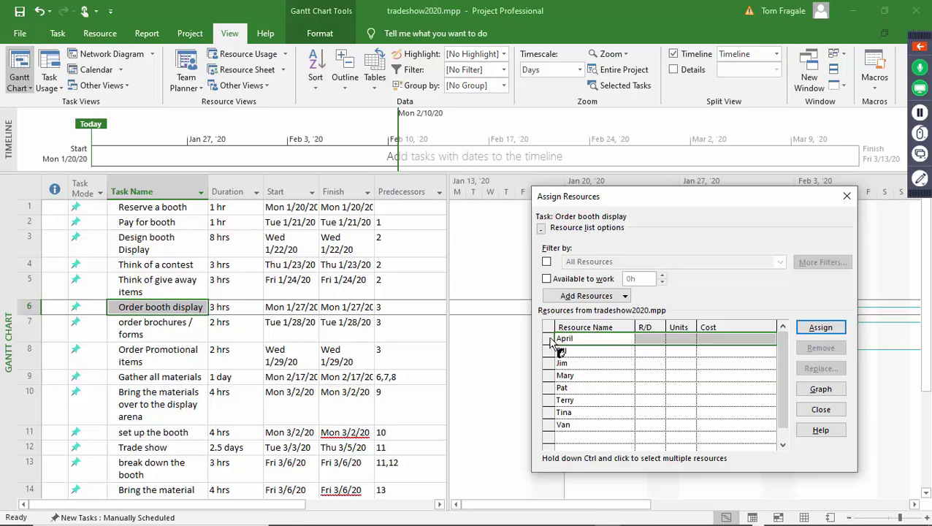
click(550, 338)
click(550, 340)
ctrl+click(552, 363)
ctrl+click(552, 376)
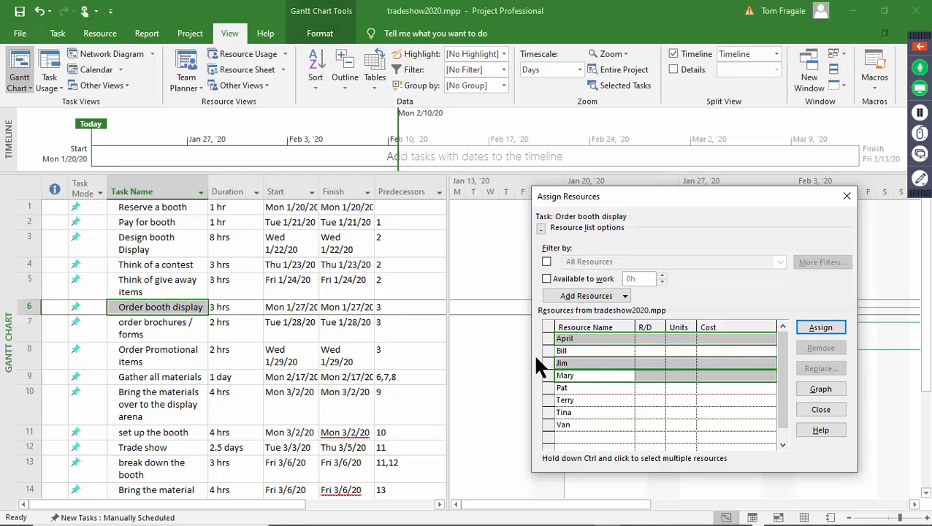
click(820, 330)
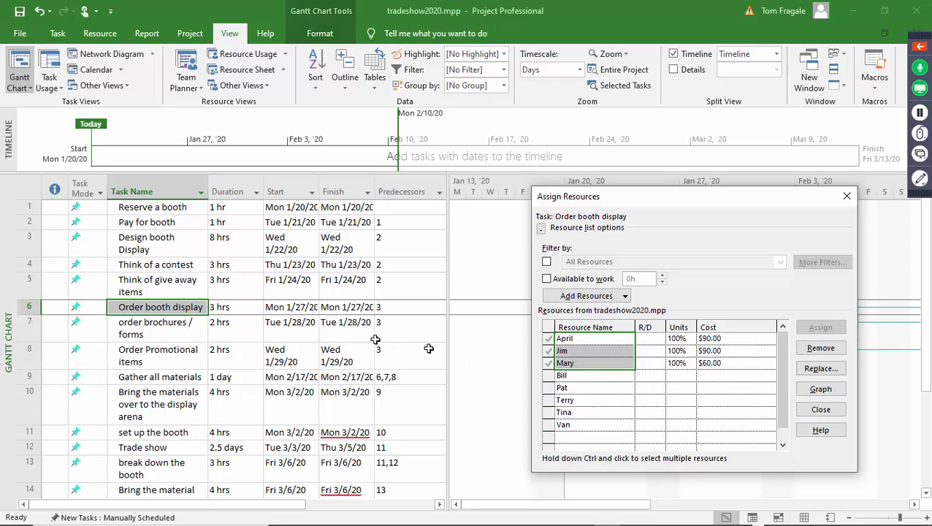
Step: Assign the Marketing, Design and Admin resources to the order brochures / forms and Order Promotional items tasks
click(147, 326)
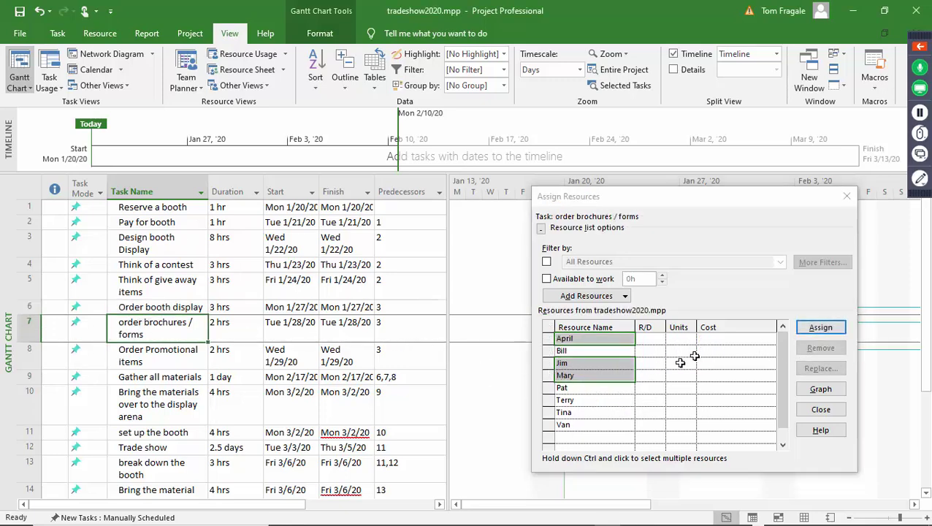
click(809, 327)
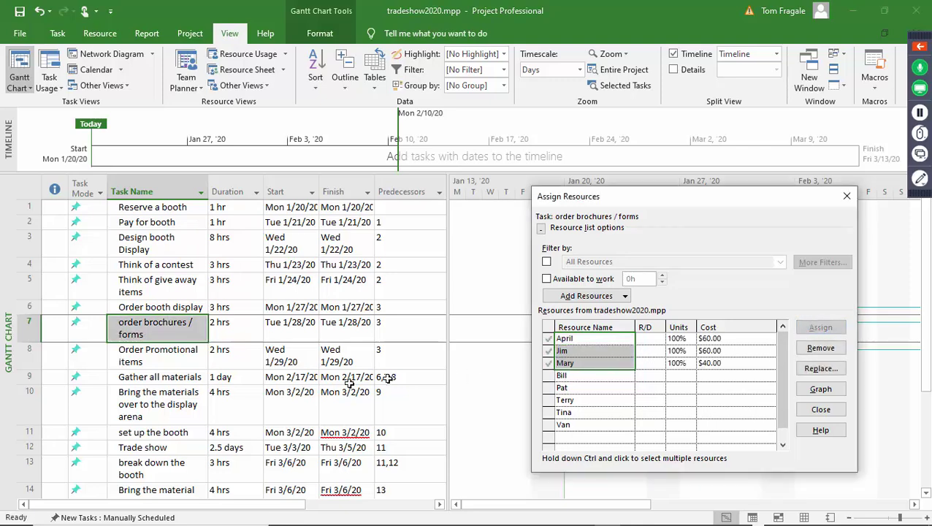
click(147, 354)
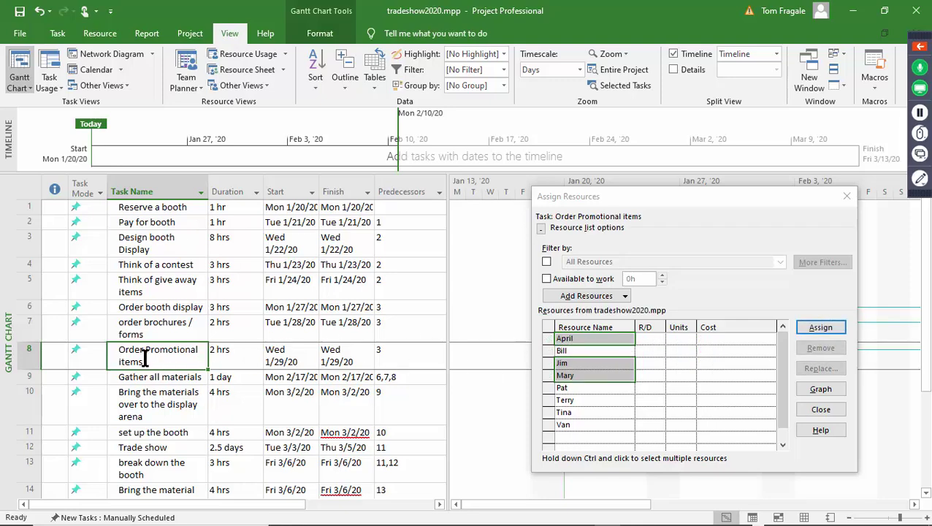
click(809, 330)
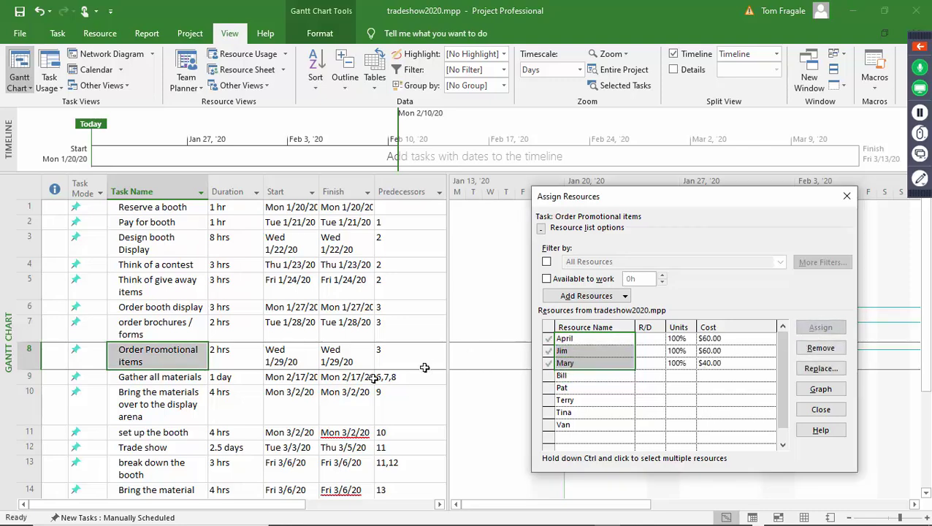
Step: Assign the Marketing, Design and Admin resources to Gather all materials, and the Transport resource to Bring the materials over to the display arena
click(174, 377)
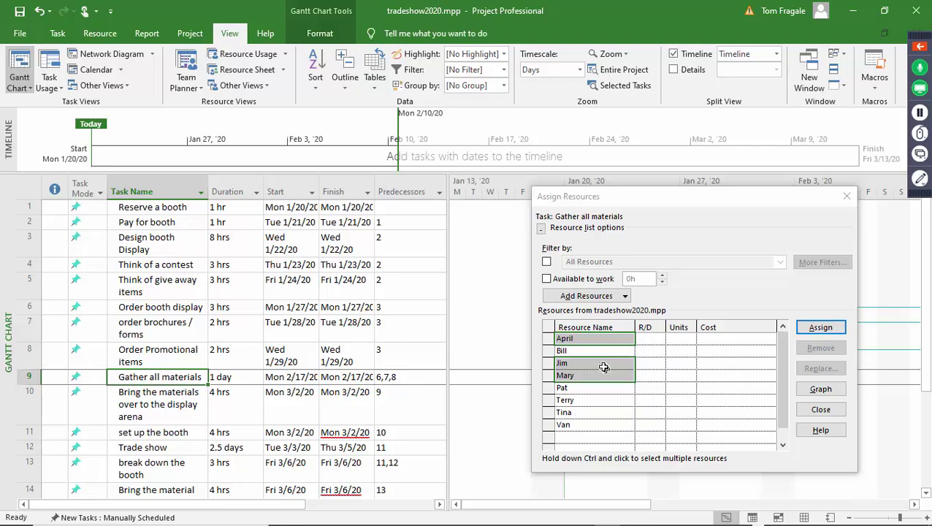
ctrl+click(547, 365)
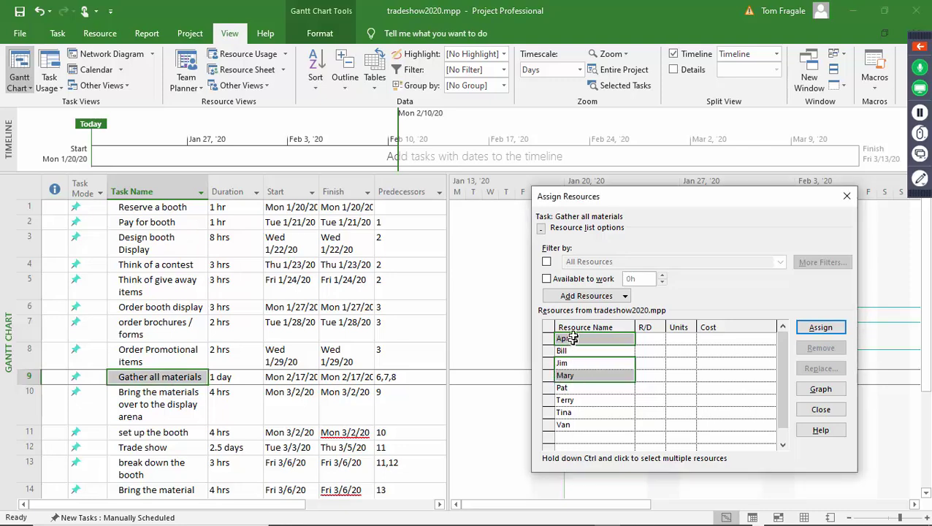
click(816, 330)
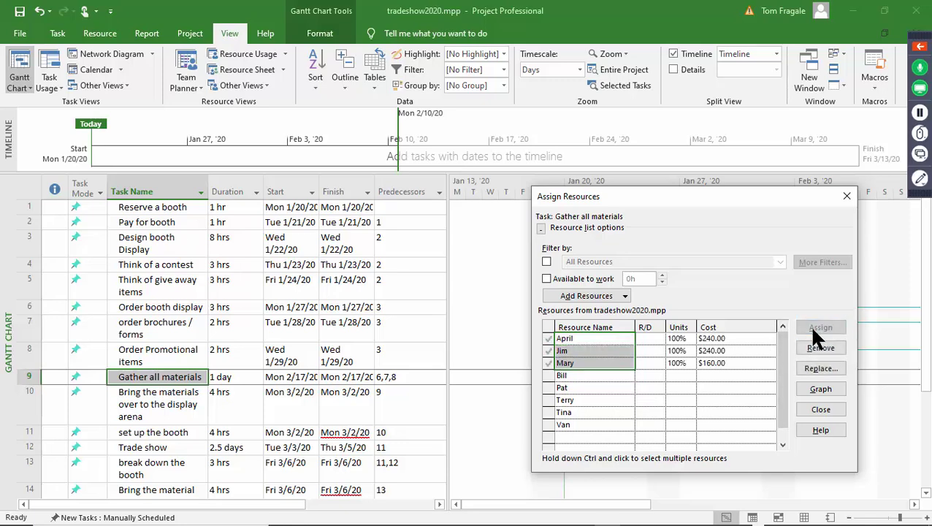
click(175, 410)
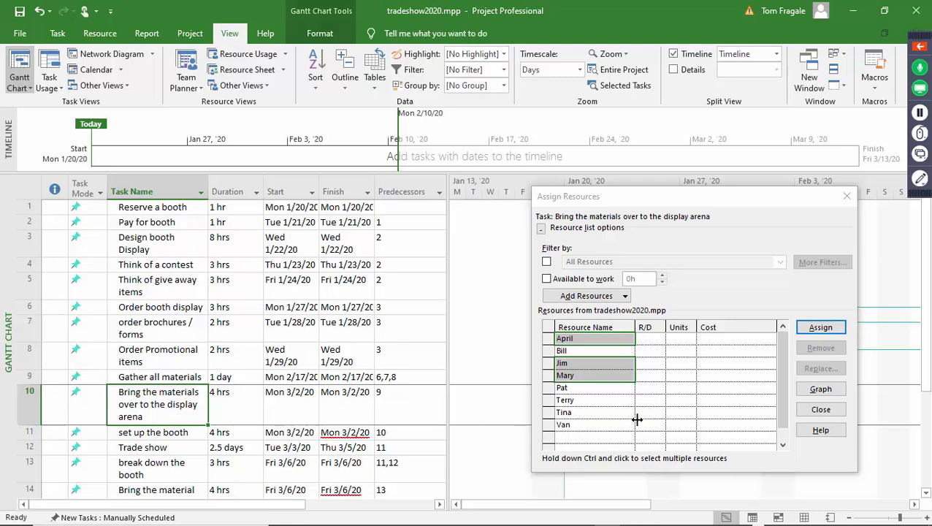
click(579, 352)
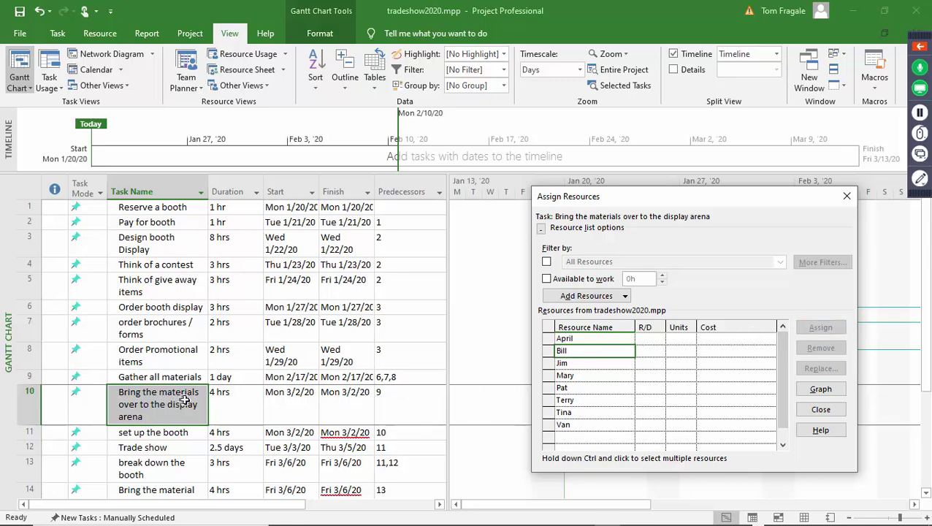
Step: Assign both Construction group resources to the set up the booth task
click(171, 431)
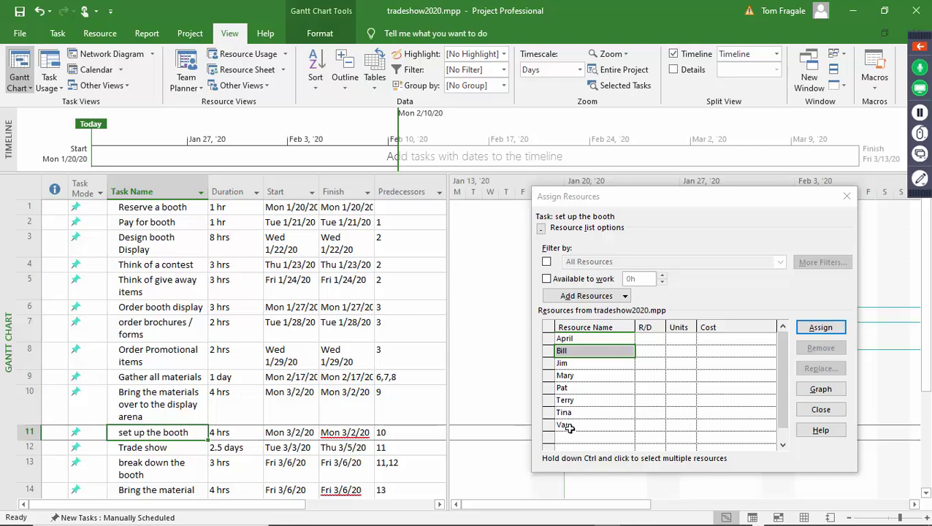
click(549, 387)
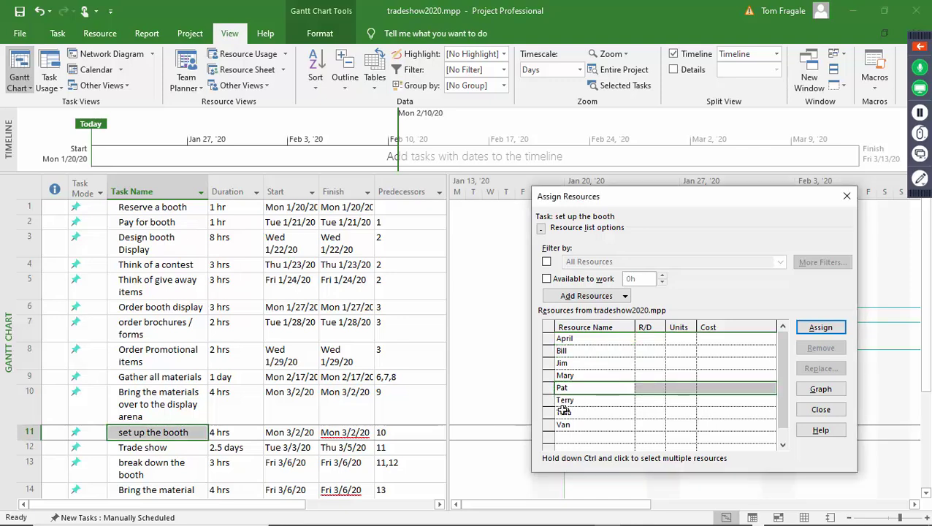
ctrl+click(546, 401)
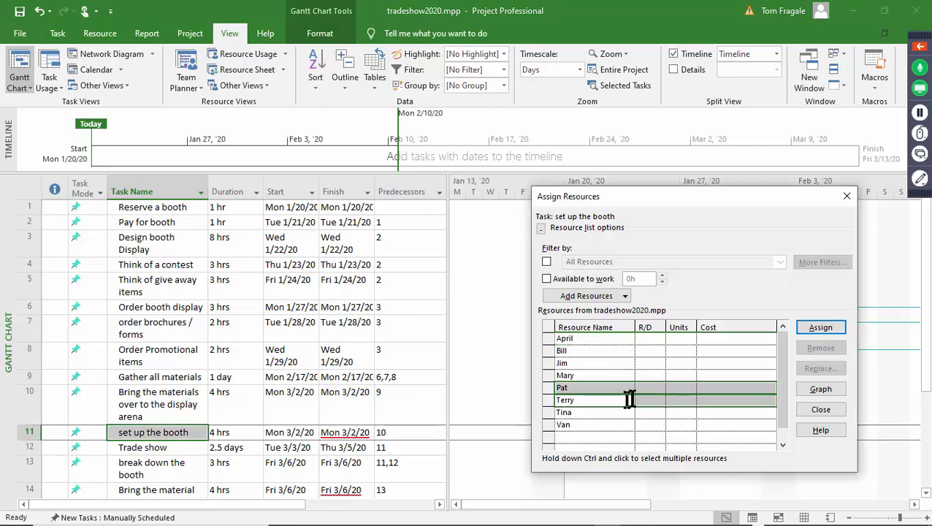
click(821, 328)
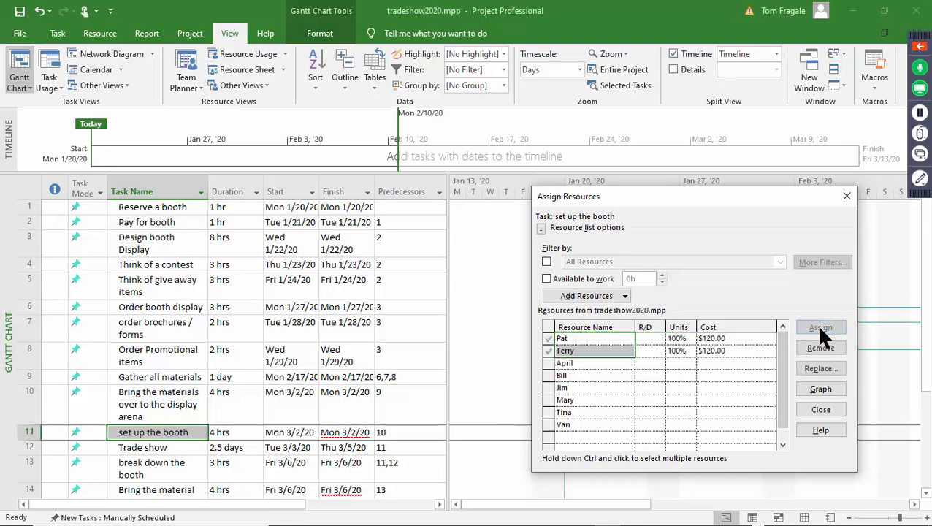
Step: Assign the Admin, Sales and Marketing resources together to the Trade show task
click(182, 452)
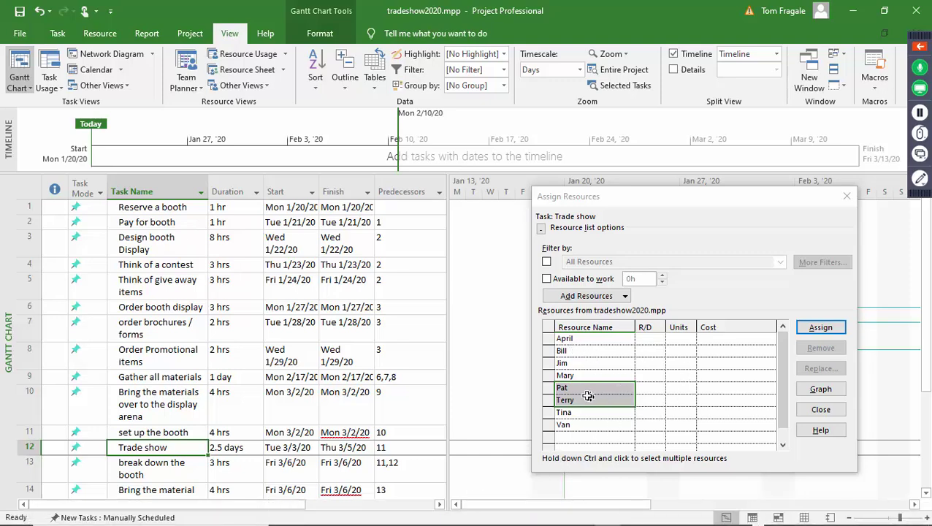
click(548, 374)
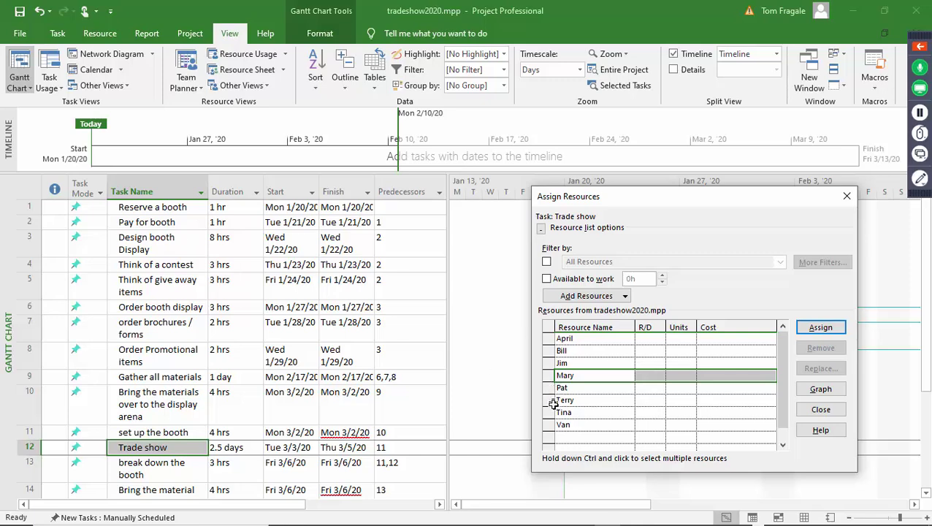
ctrl+click(548, 412)
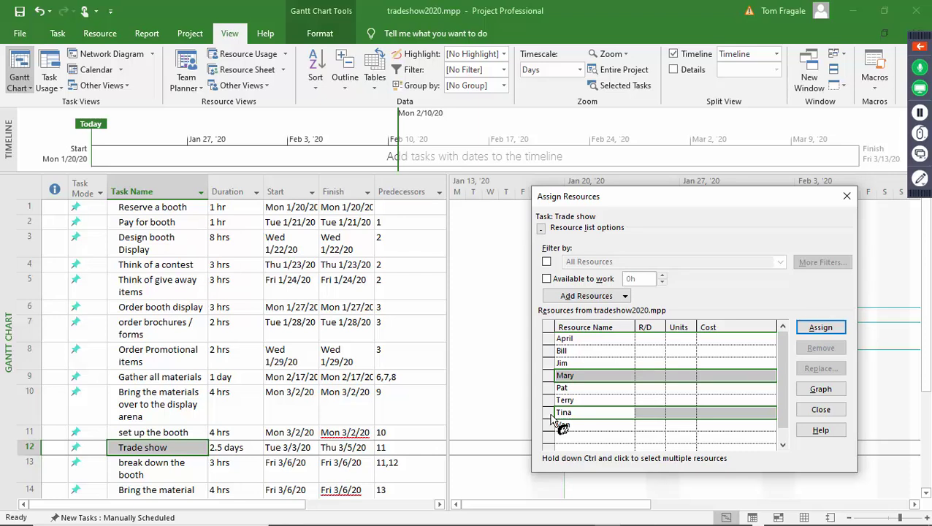
ctrl+click(552, 340)
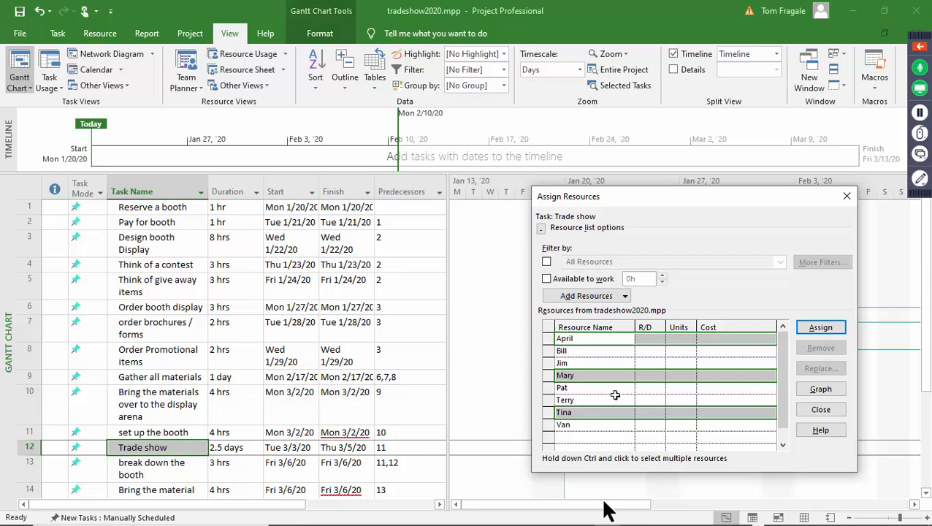
click(828, 327)
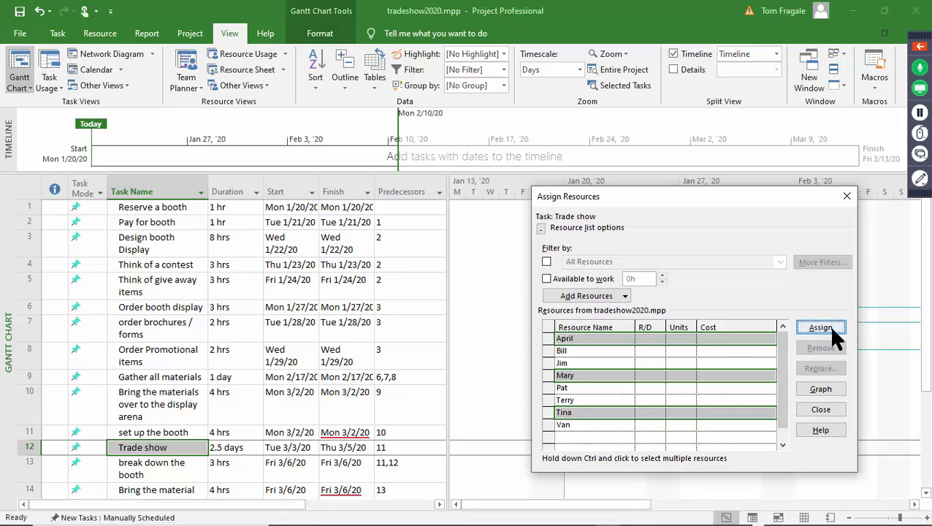
Step: Assign both Construction group resources to the break down the booth task
click(156, 465)
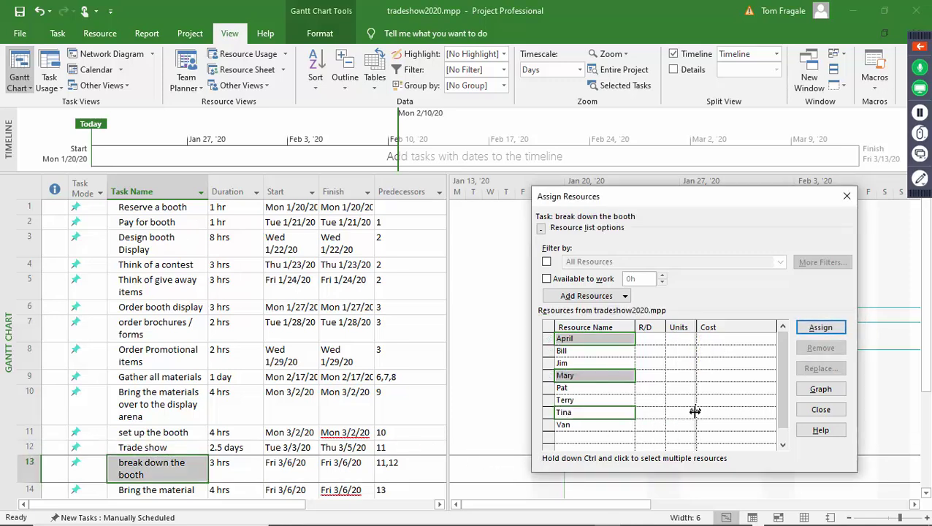
click(547, 388)
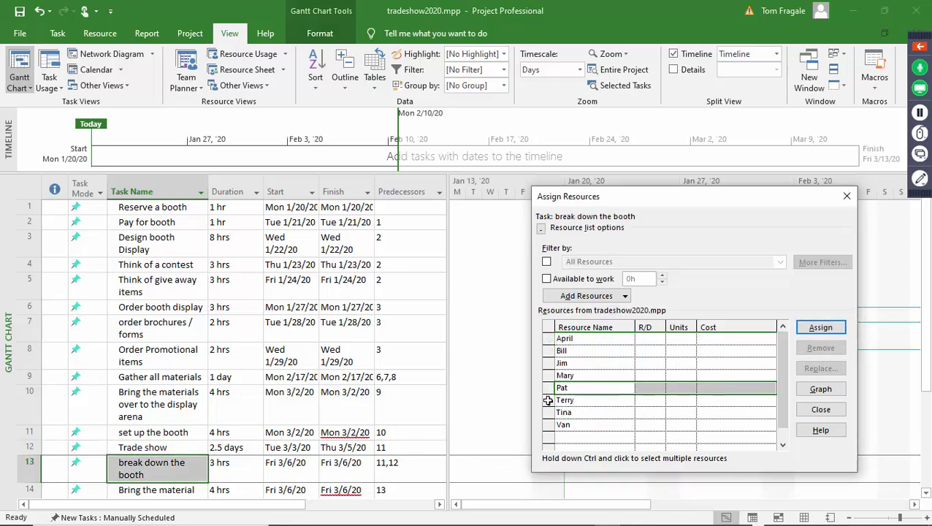
ctrl+click(547, 399)
click(818, 331)
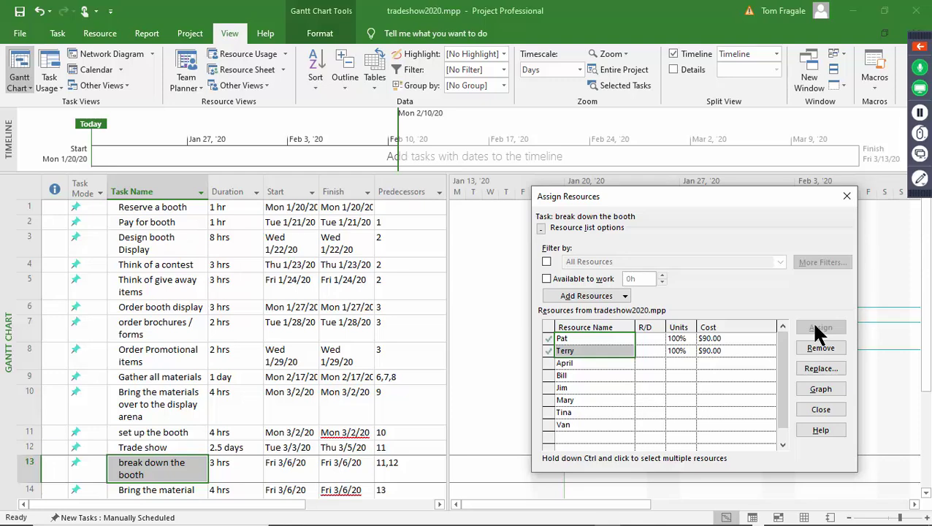
Step: Assign the Transport group's resource to the Bring the material back to the office task
click(926, 387)
drag(927, 388, 926, 474)
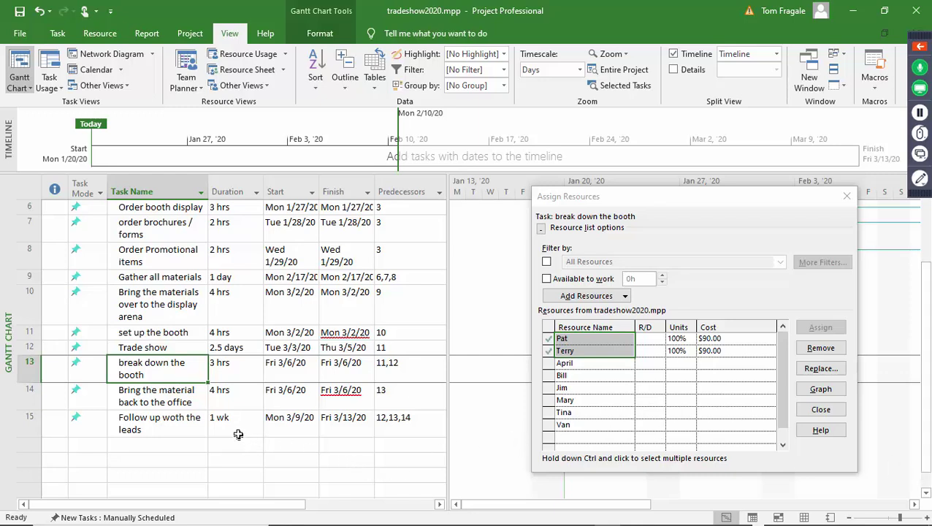
click(156, 392)
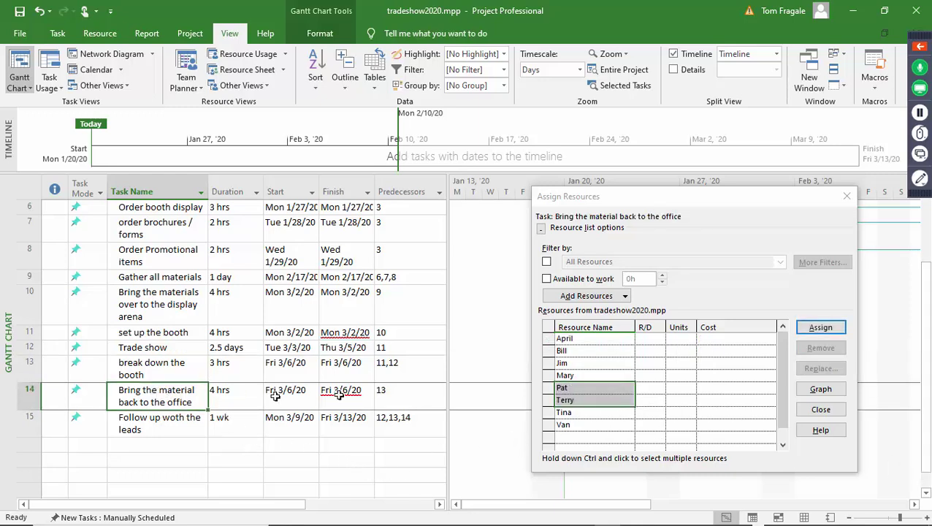
click(551, 351)
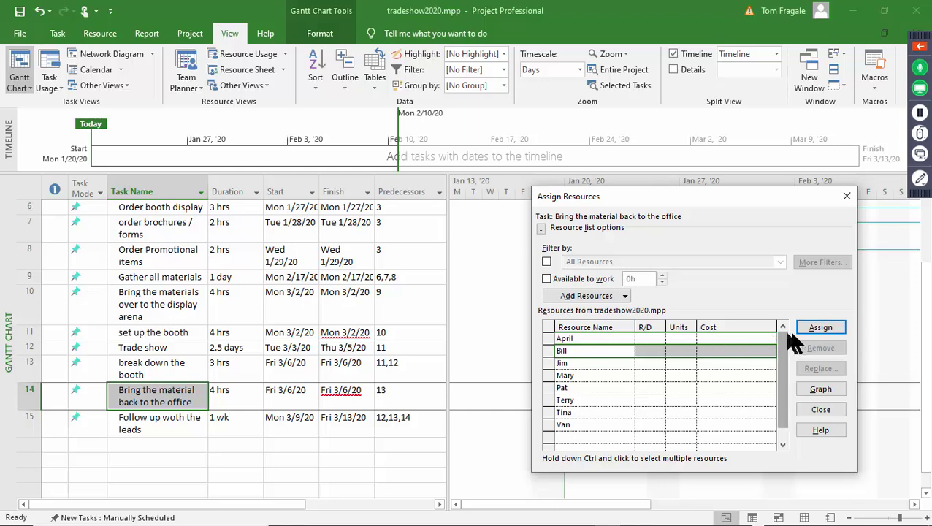
click(817, 330)
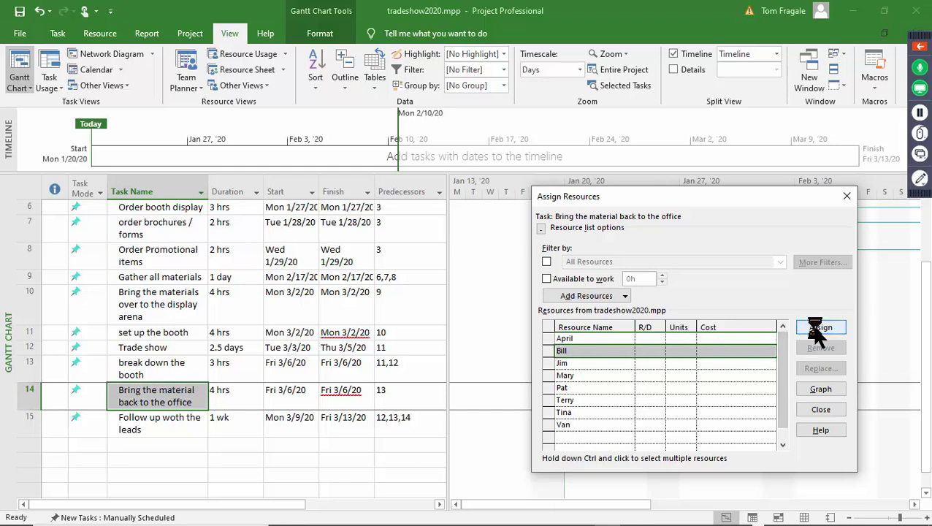
Step: Assign the Sales group's resource to the last task, following up with the leads
click(154, 421)
click(154, 422)
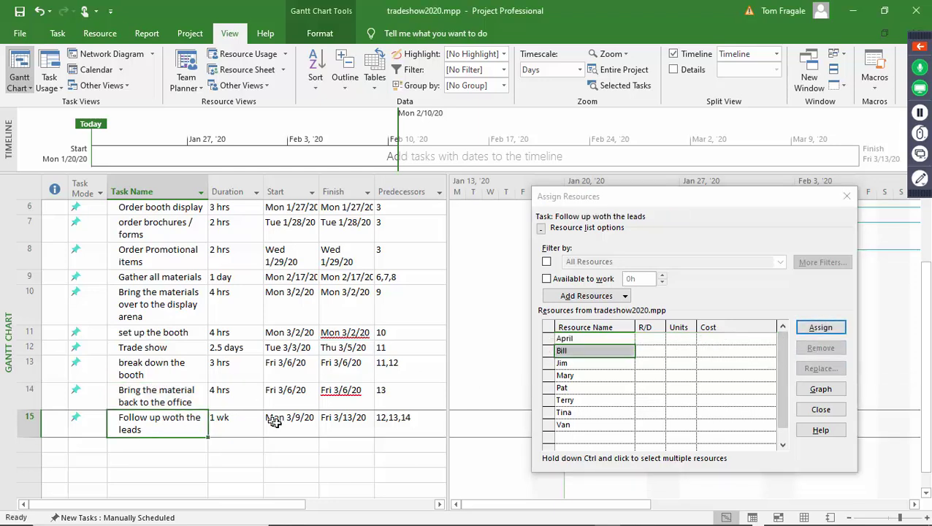
click(552, 412)
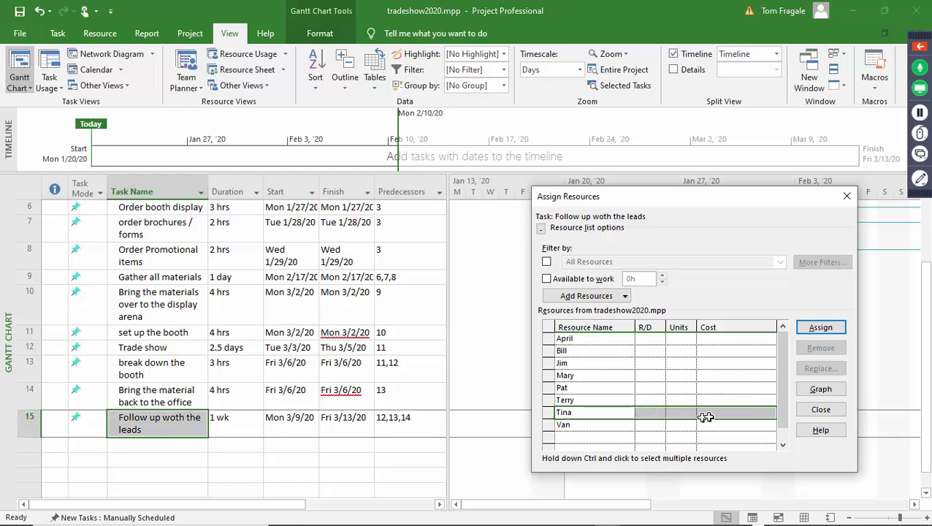
click(817, 328)
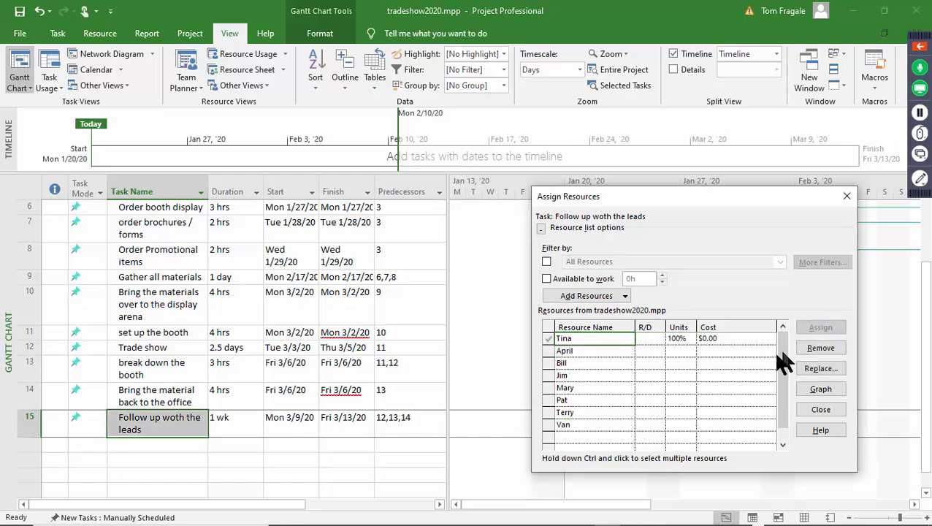
Step: Correct the last task's name to "Follow up with the leads" and close the Assign Resources dialog
click(175, 418)
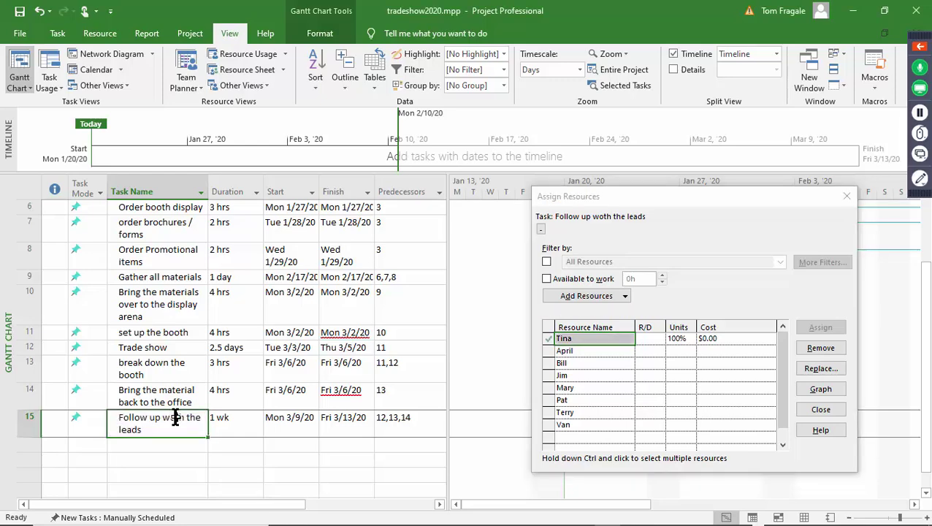
click(175, 418)
key(BackSpace)
key(BackSpace)
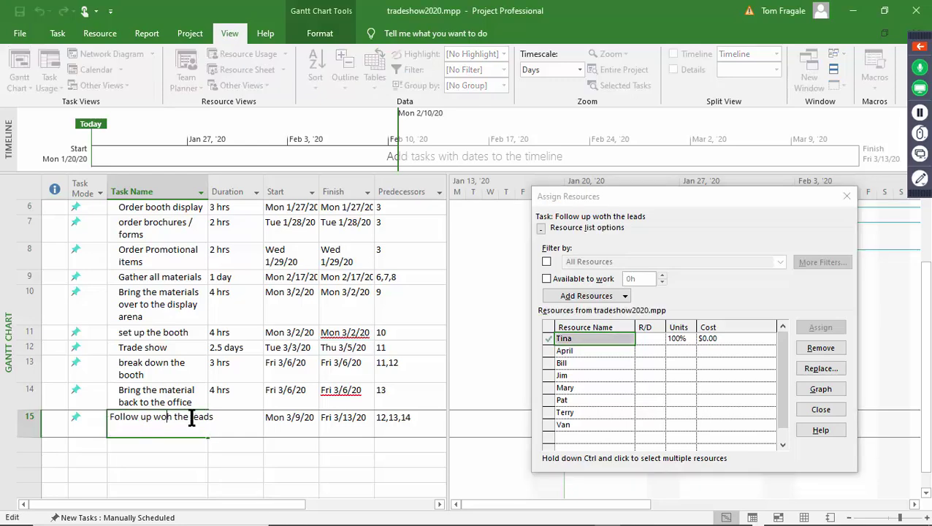
text(it)
click(258, 417)
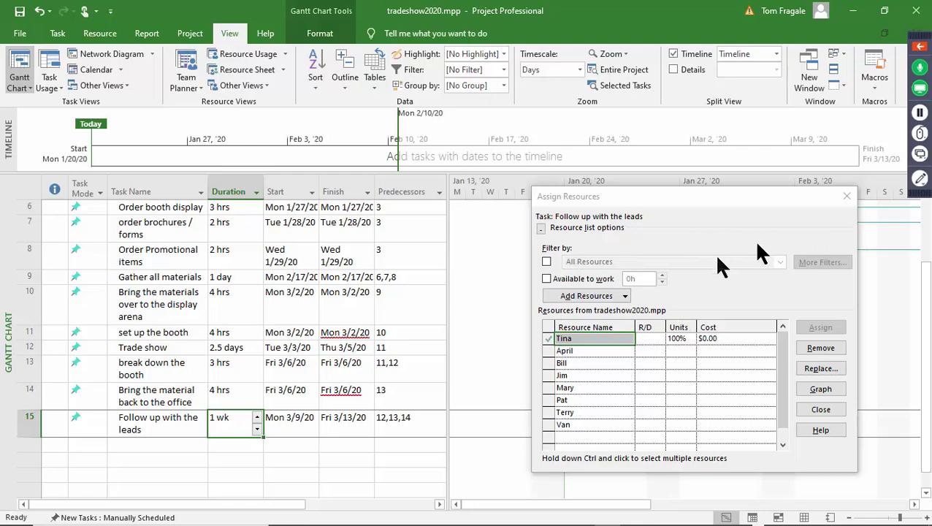
click(846, 198)
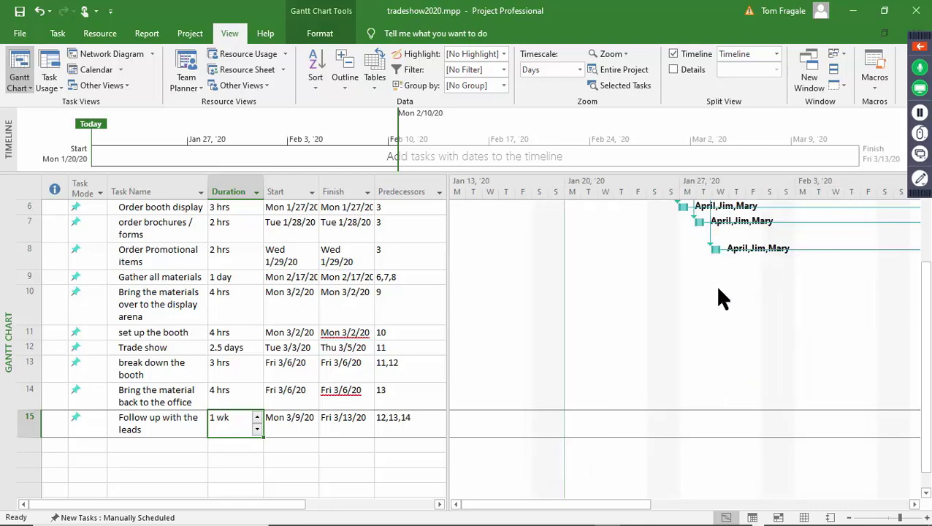
right_click(153, 308)
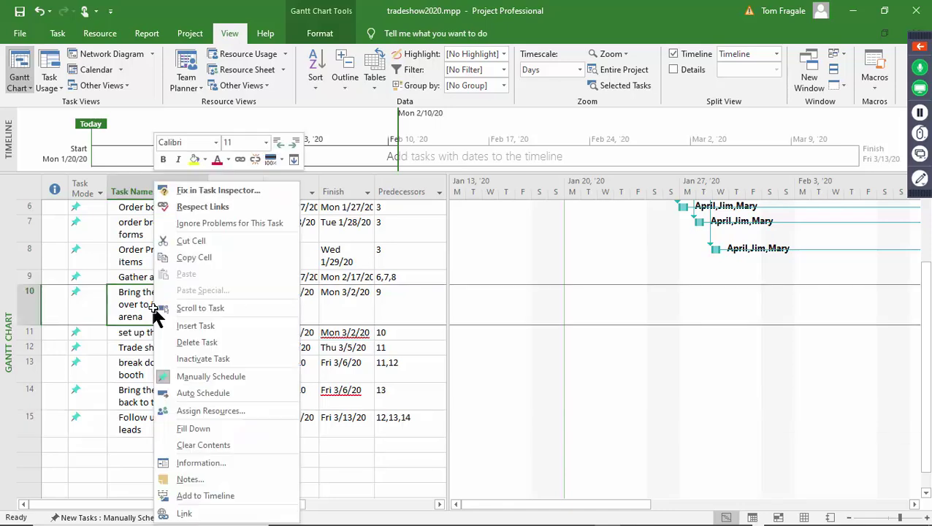
click(229, 410)
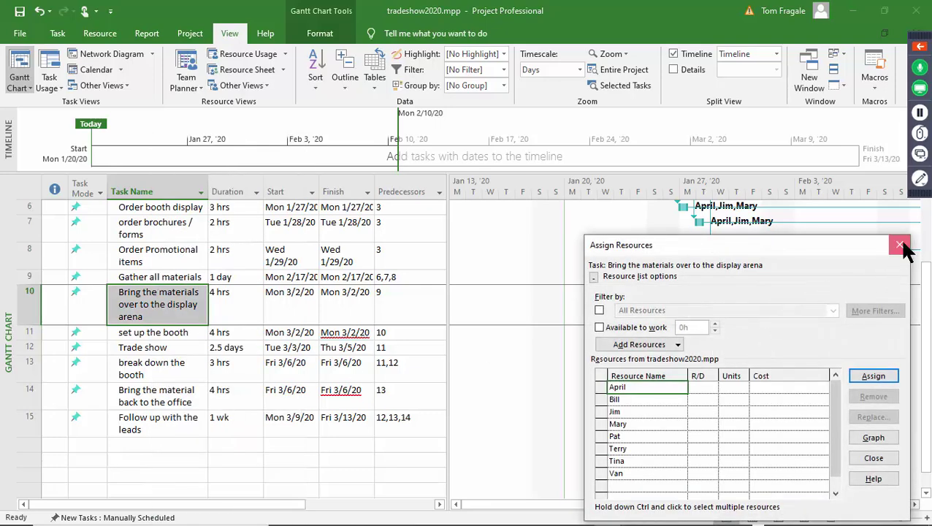
click(900, 246)
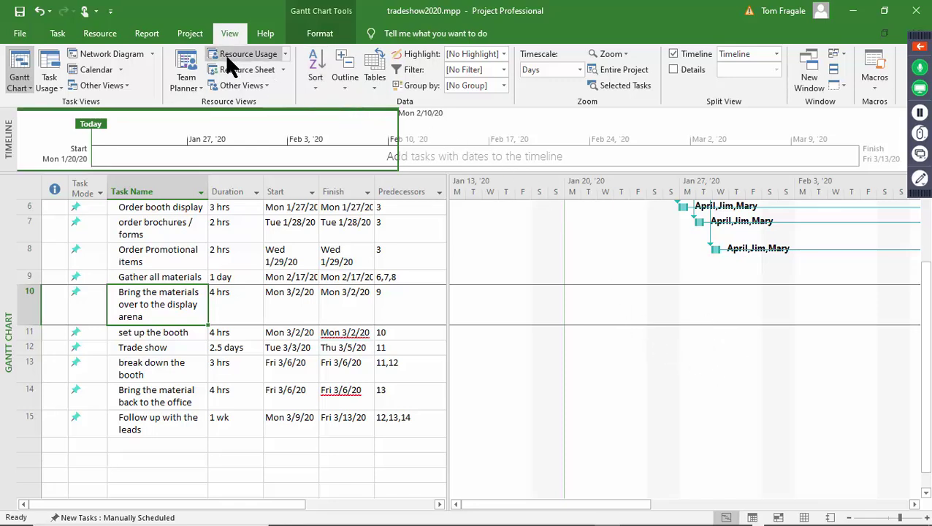
Step: Review the project's statistics for dates, duration, work and cost, and close them
click(190, 34)
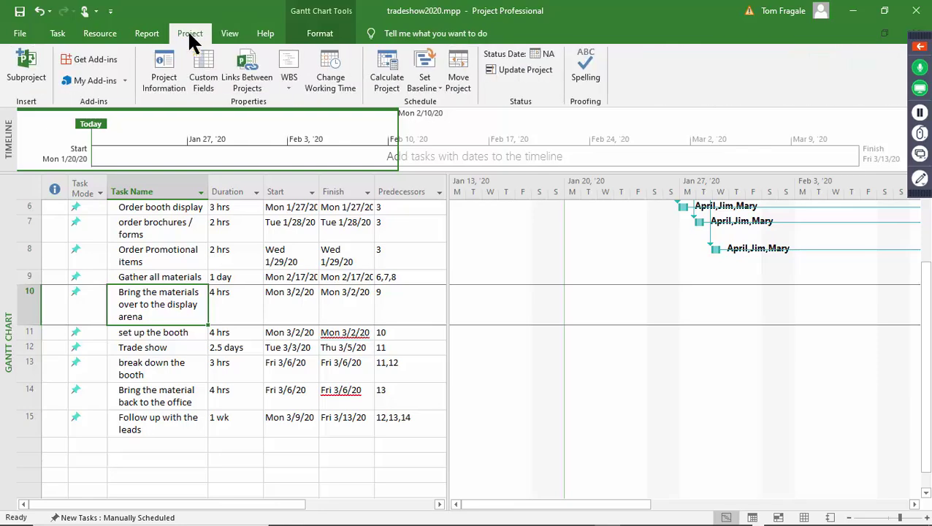
click(168, 79)
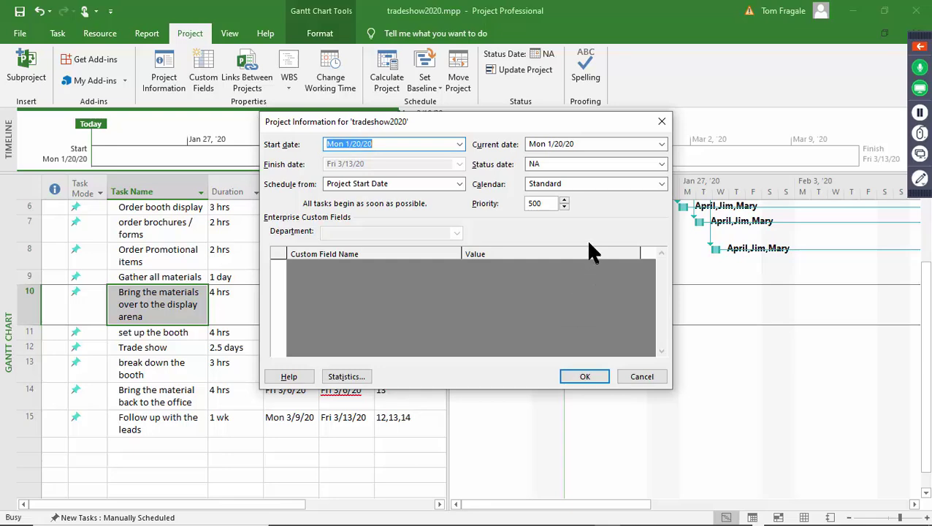
click(346, 376)
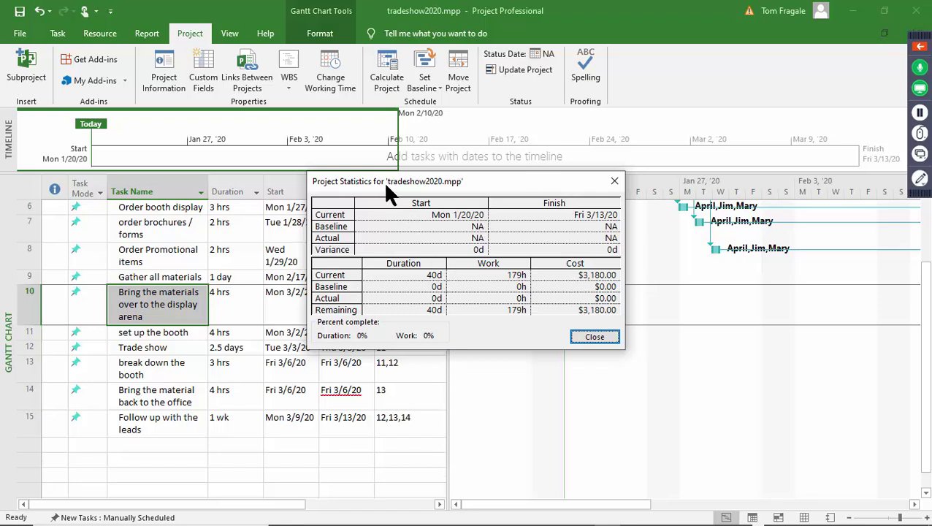
click(592, 339)
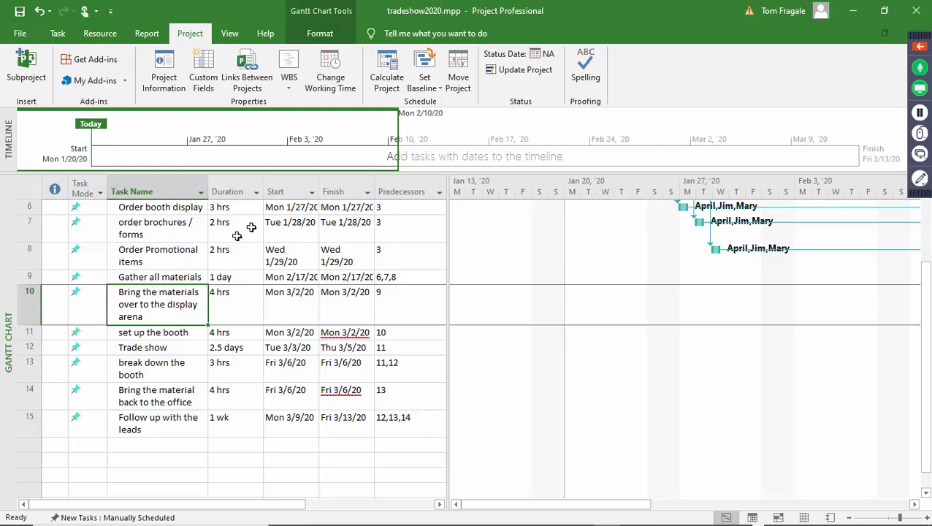
Step: Add a resource named Tradeshow below Van in the Resource Sheet
right_click(7, 208)
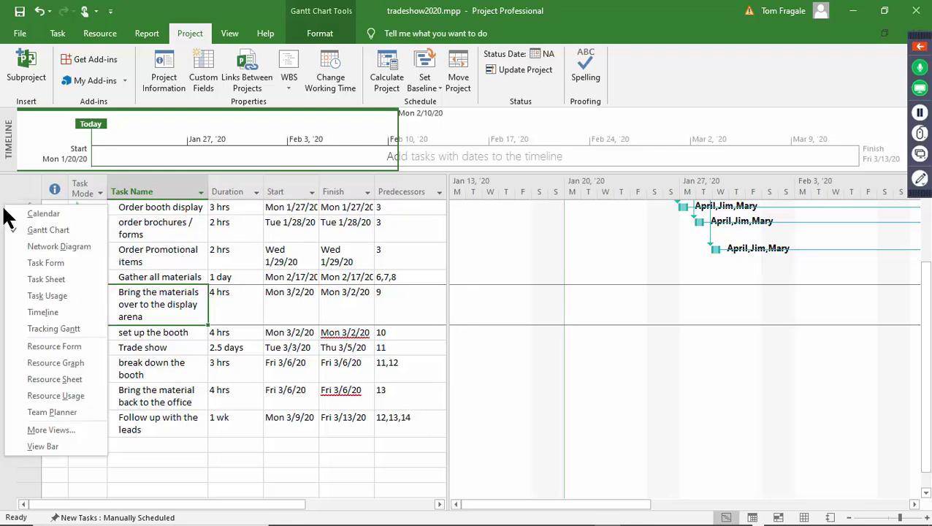
click(73, 380)
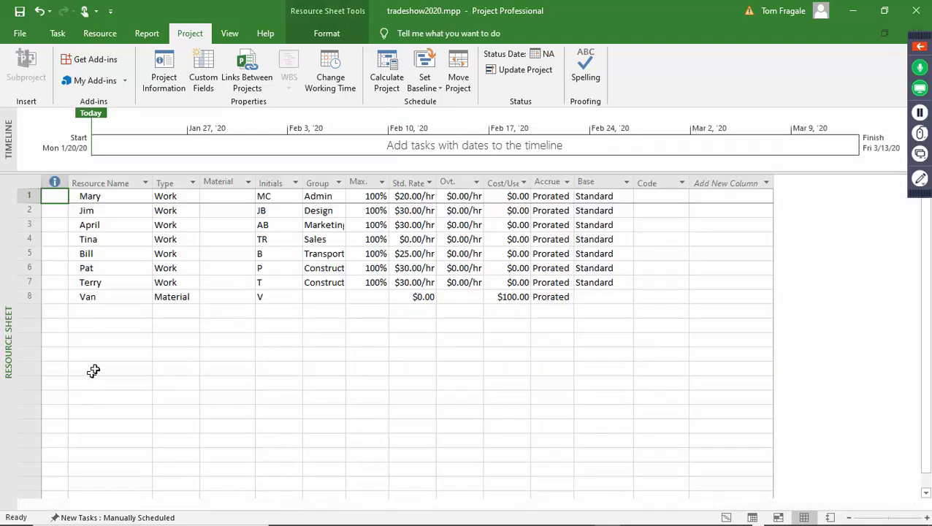
click(111, 311)
text(Tradeshow)
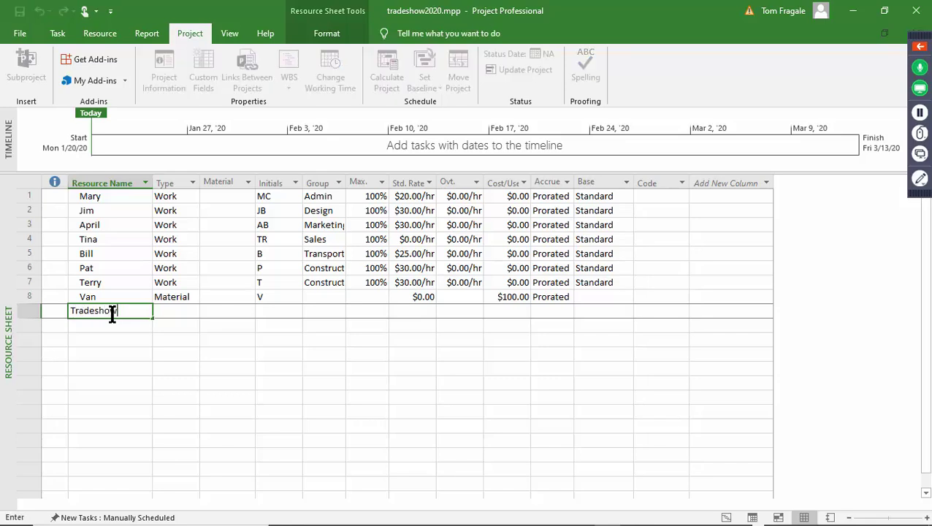
key(Tab)
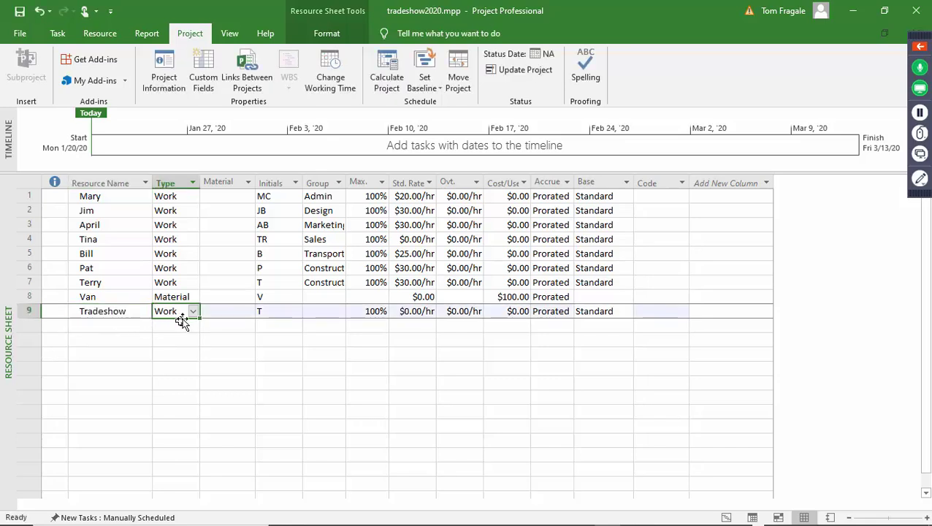
Step: Try to make the Tradeshow resource a Cost type and enter its cost per use
click(192, 311)
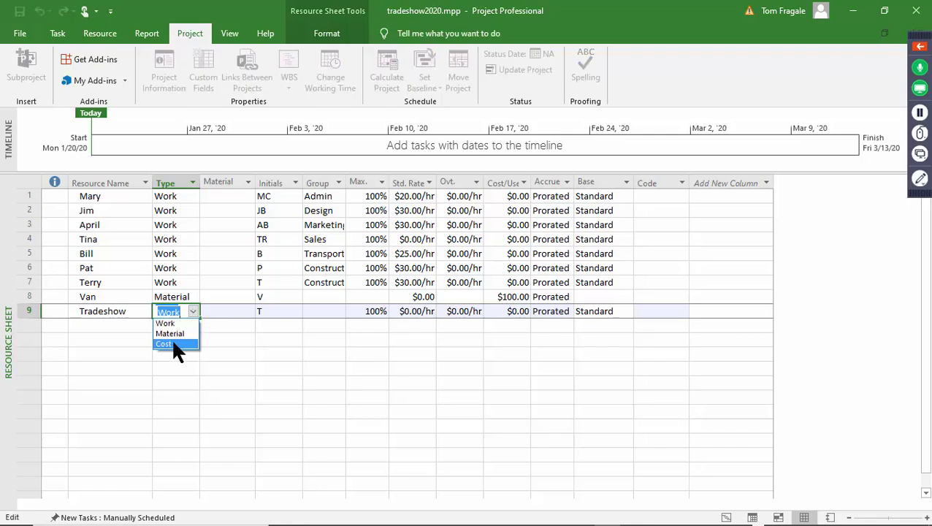
click(172, 345)
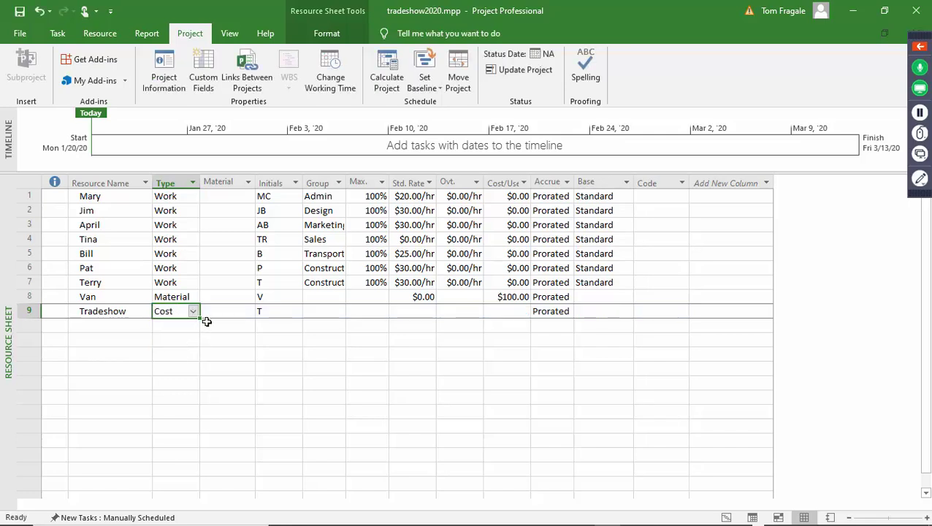
click(501, 313)
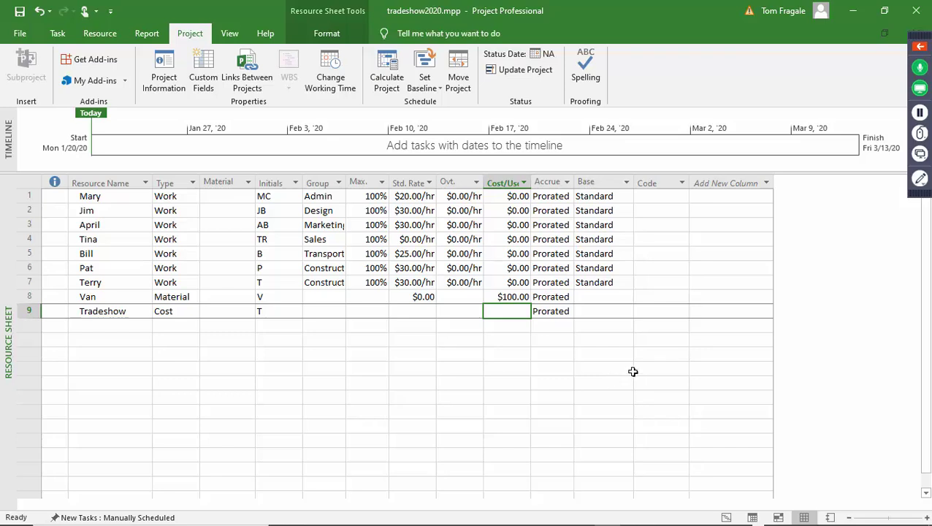
right_click(501, 311)
click(494, 308)
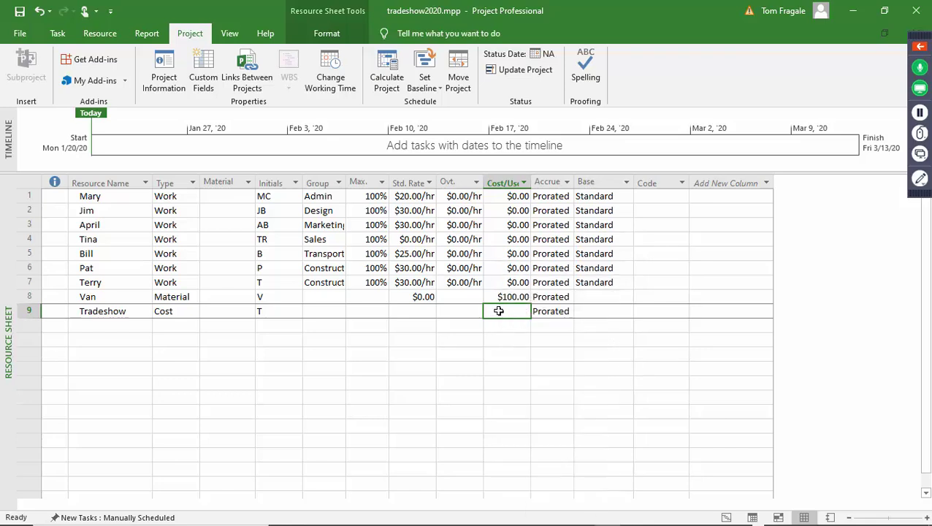
Step: Change the Tradeshow resource's type to Material and set its cost per use to $1,000.00
click(195, 312)
click(195, 311)
click(182, 333)
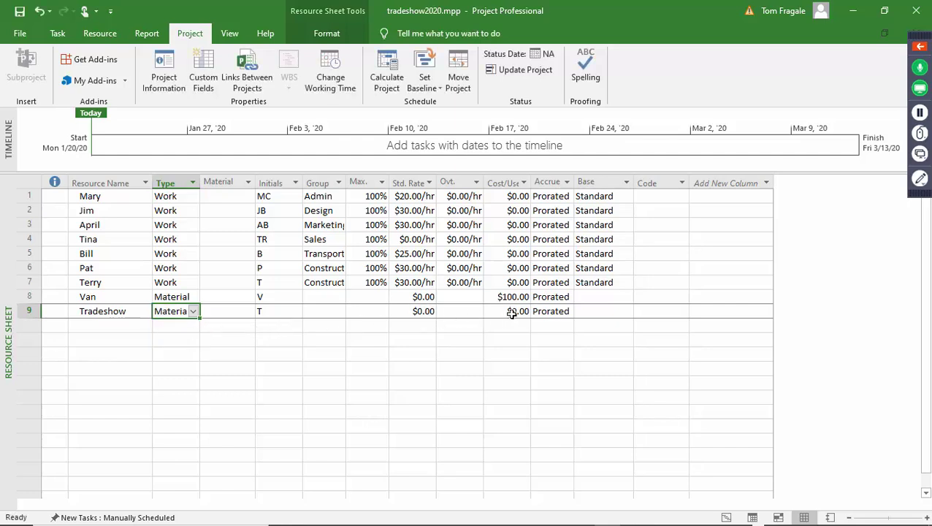
click(501, 311)
mouse_move(499, 311)
mouse_down()
mouse_move(561, 309)
mouse_move(499, 312)
mouse_up()
click(499, 313)
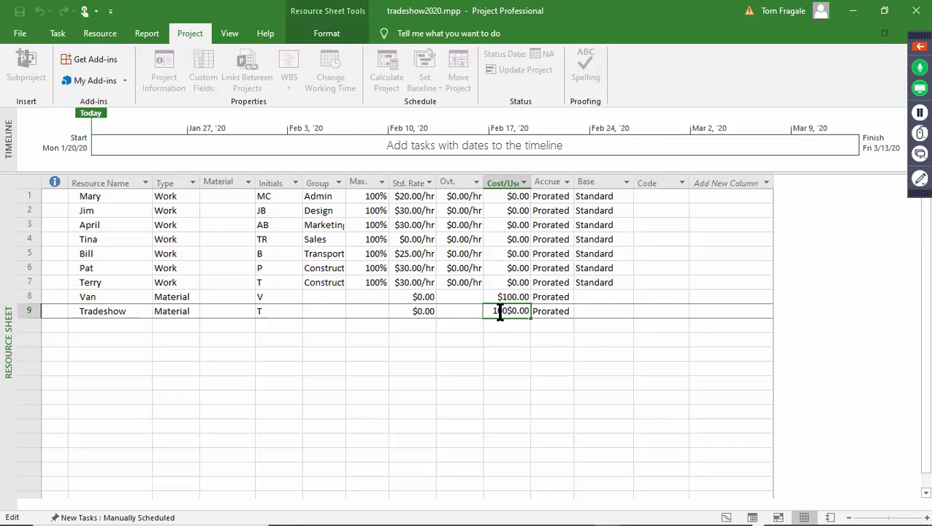
text(1000.00)
key(Tab)
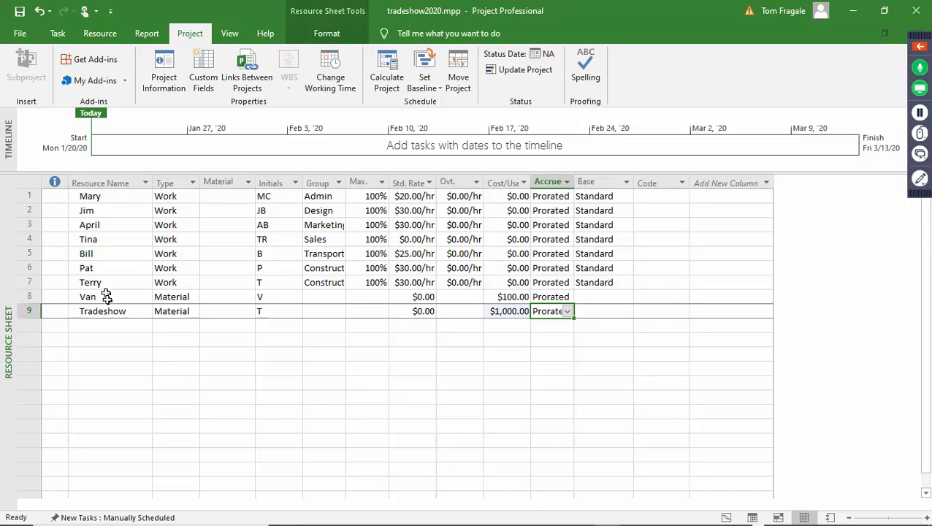
Step: Assign the Tradeshow resource to the Pay for booth task in the Gantt Chart and close the Assign Resources dialog
right_click(10, 201)
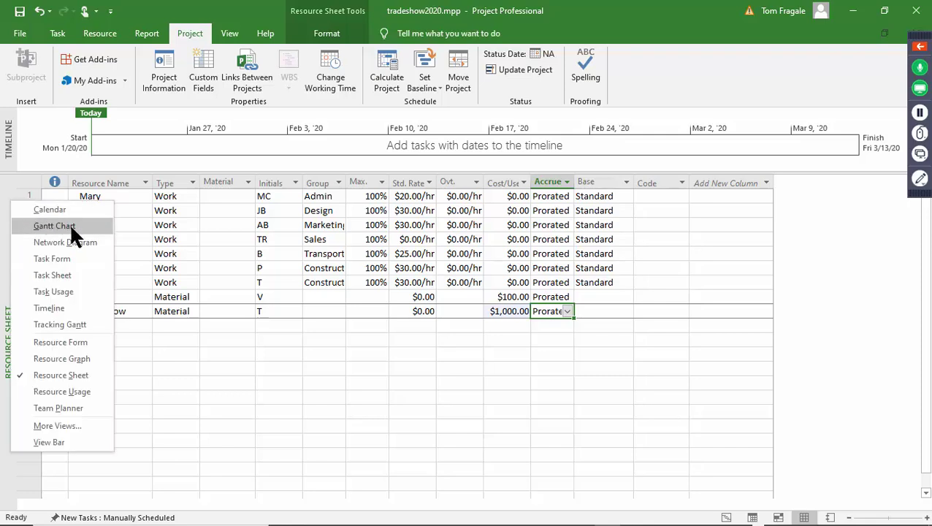
click(70, 226)
click(154, 223)
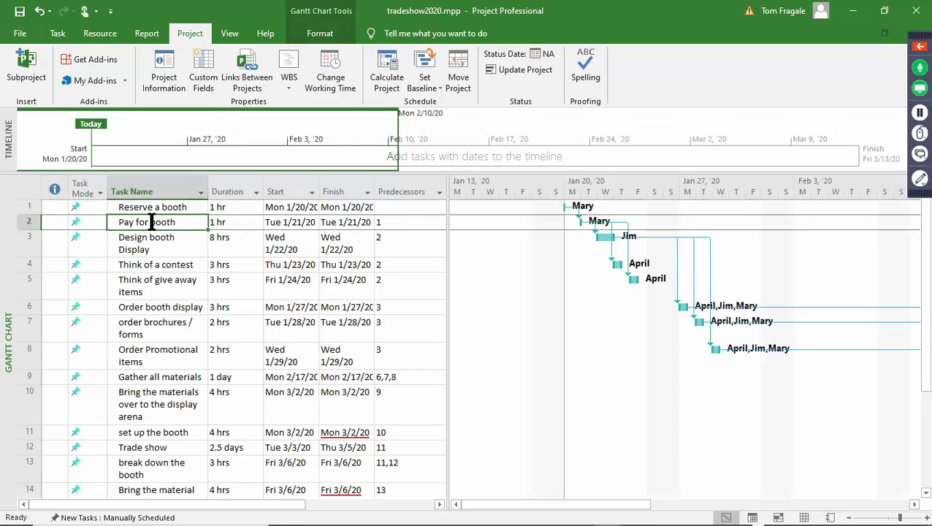
right_click(151, 221)
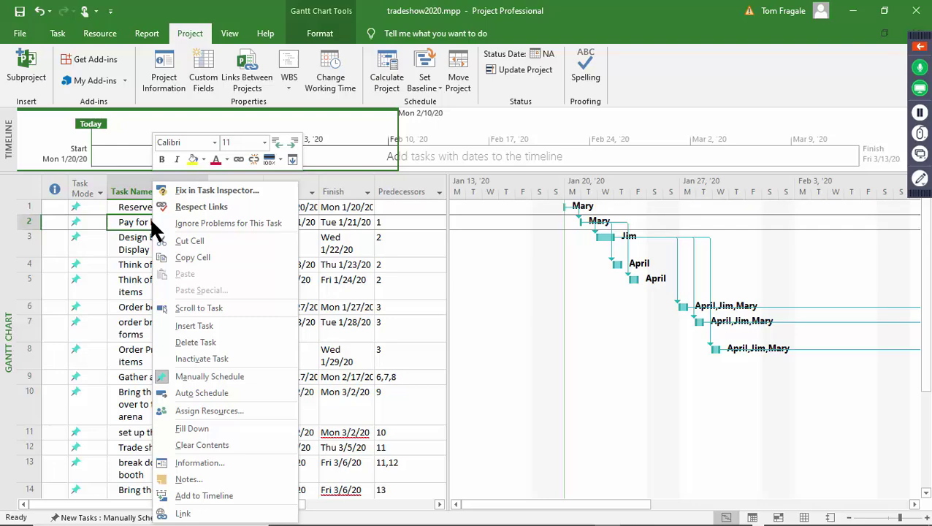
click(240, 412)
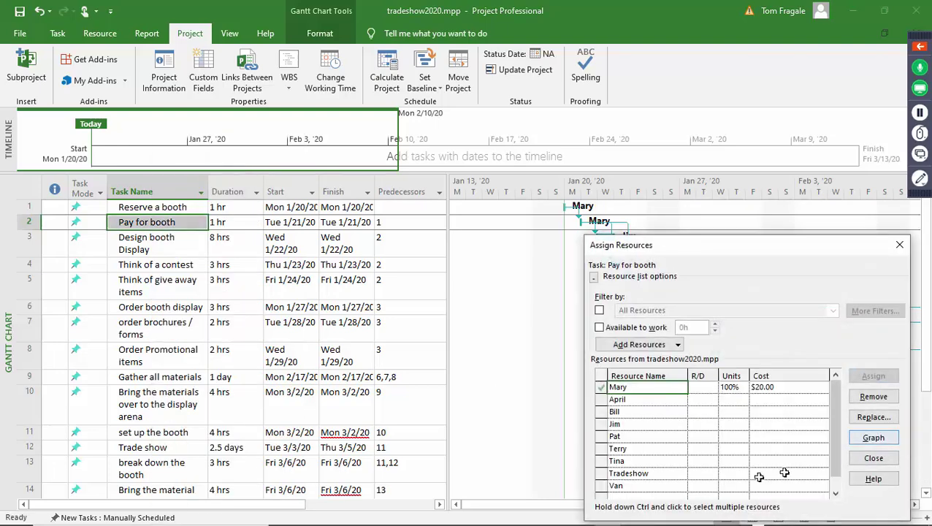
click(605, 474)
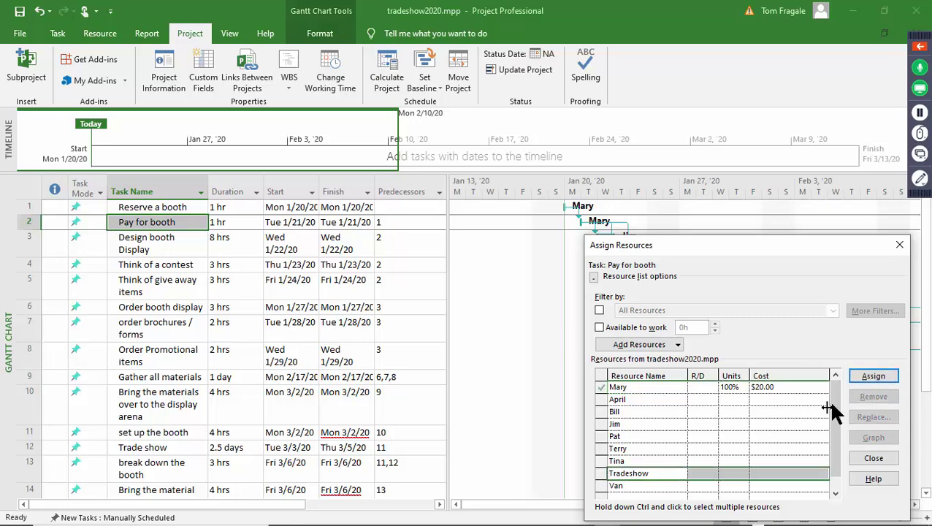
click(862, 374)
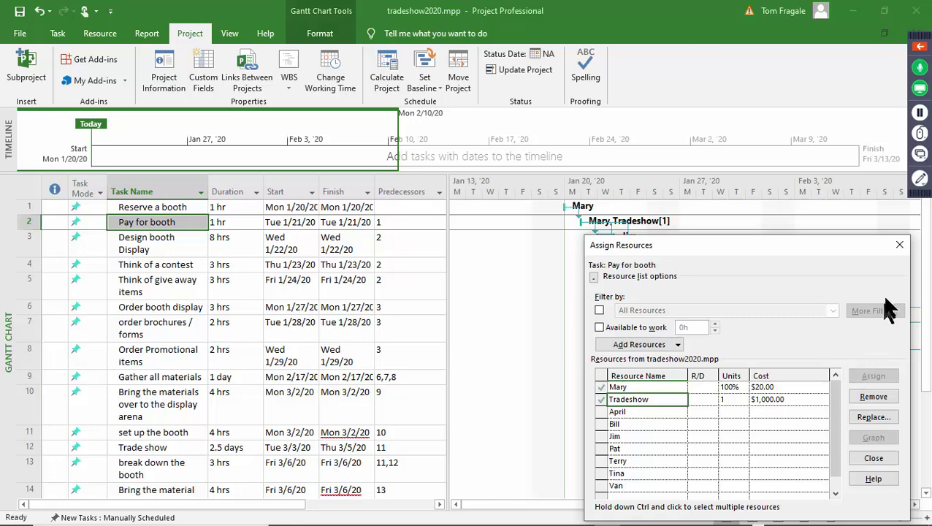
click(900, 247)
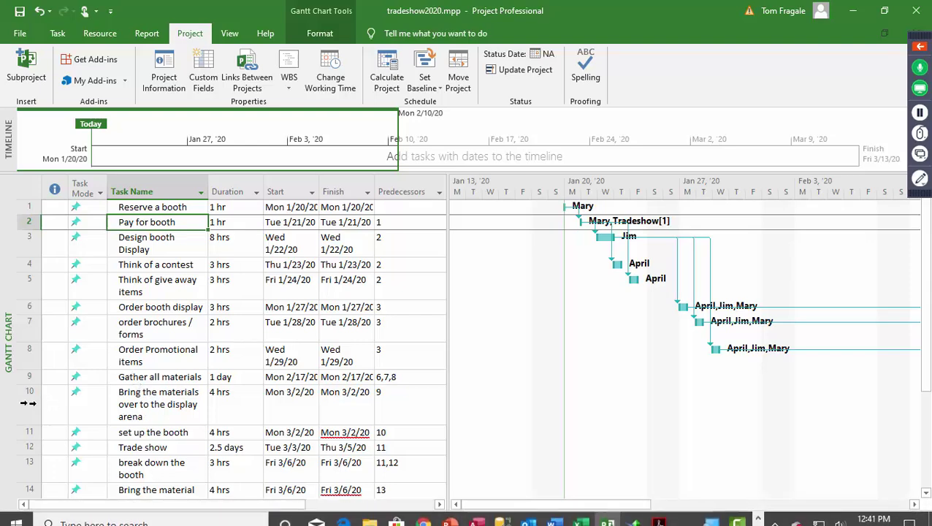
Step: Assign the Van resource to the tasks for bringing the materials to the display arena and back to the office
click(20, 402)
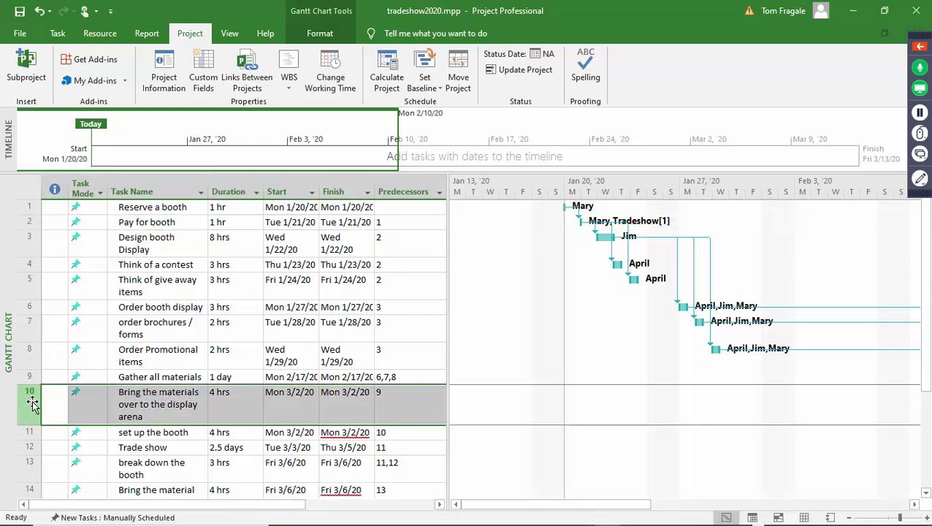
right_click(26, 406)
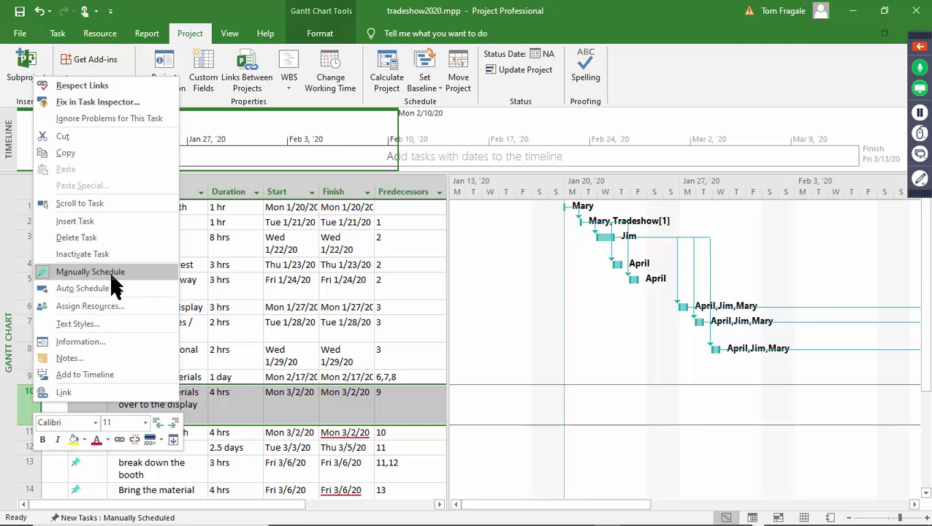
click(106, 306)
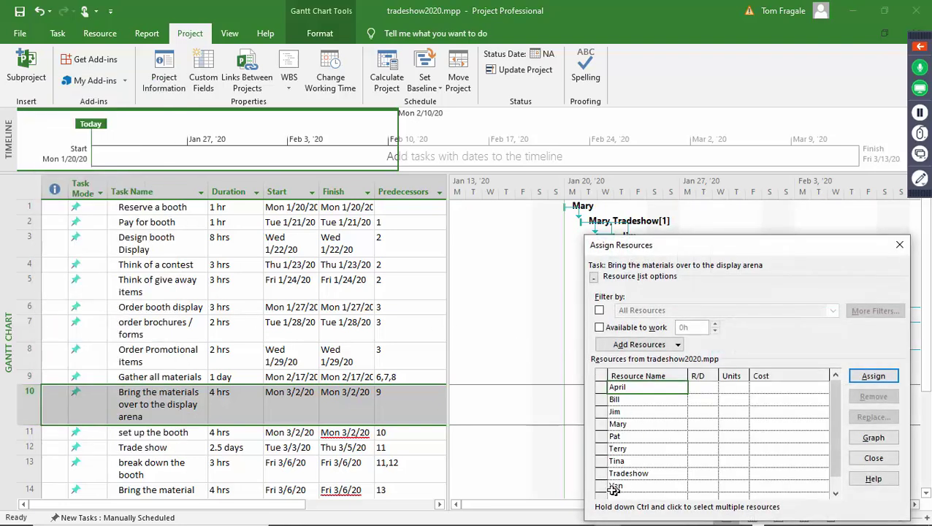
click(604, 486)
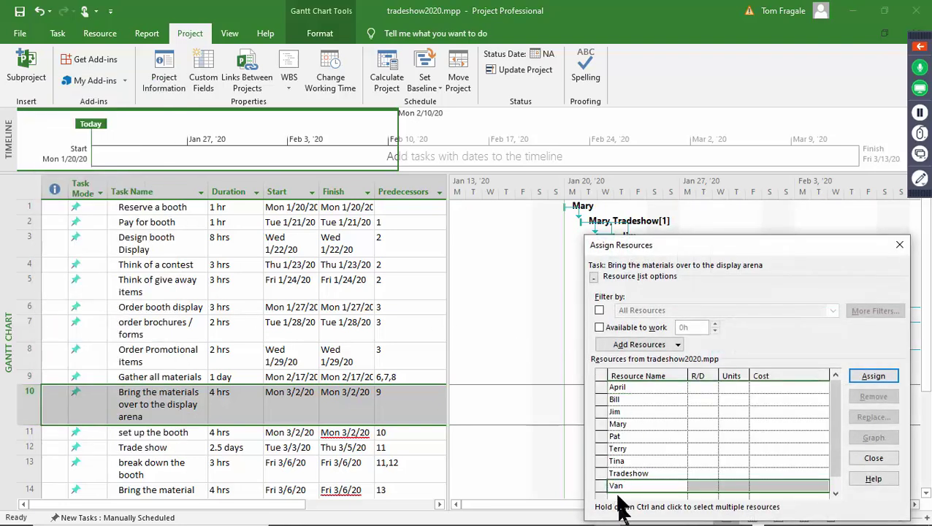
click(874, 376)
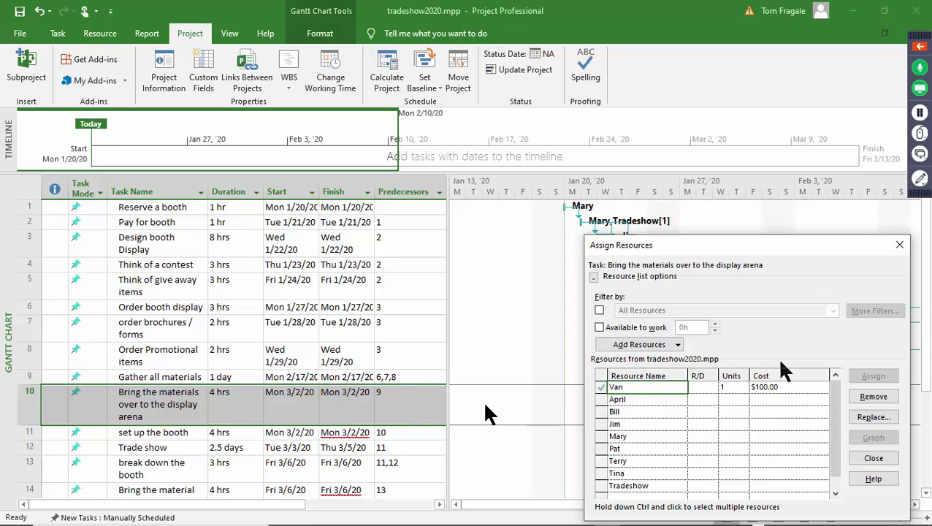
click(33, 489)
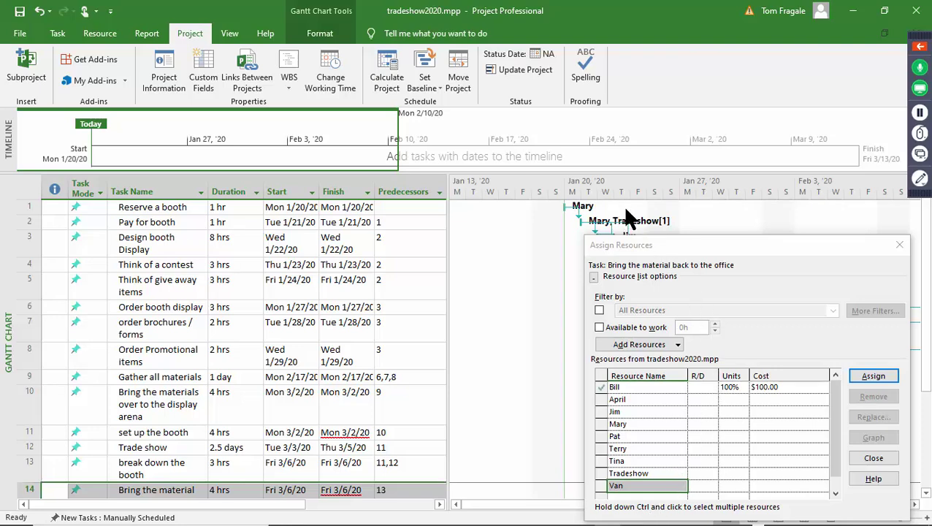
click(871, 381)
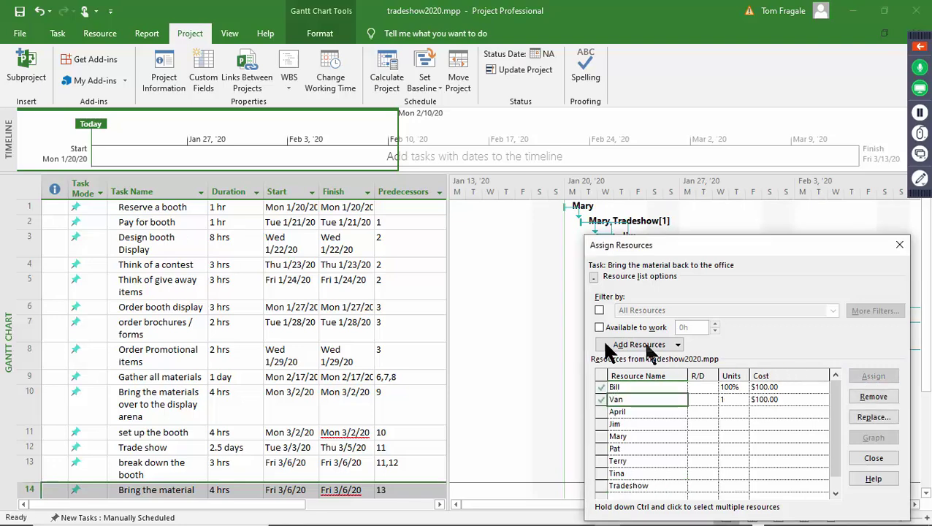
Step: Filter the assignable resources for the Order Promotional items task by the group admin, and turn the filter off again
click(161, 354)
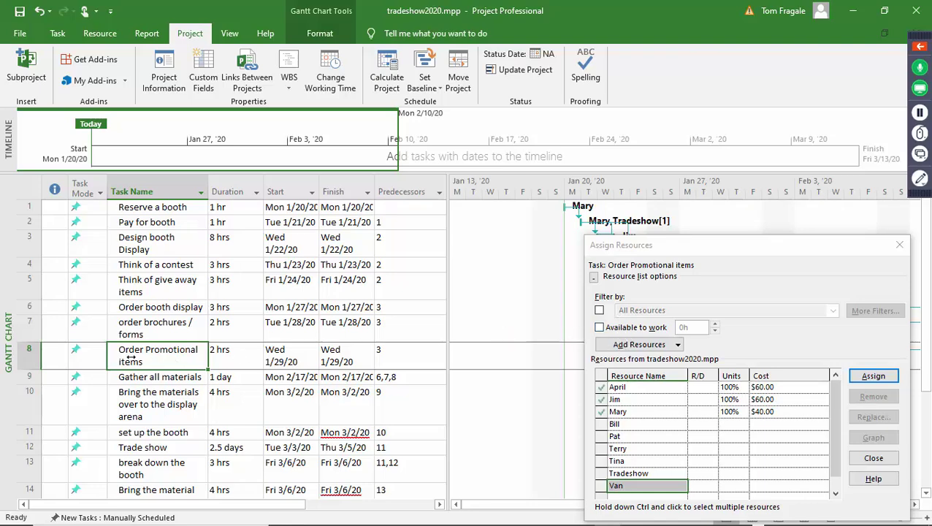
click(169, 355)
key(Escape)
click(600, 310)
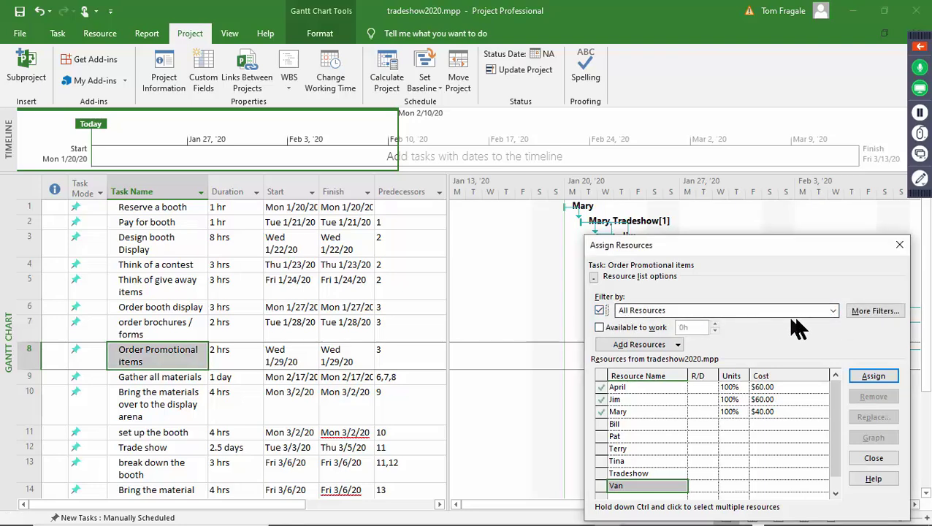
click(832, 310)
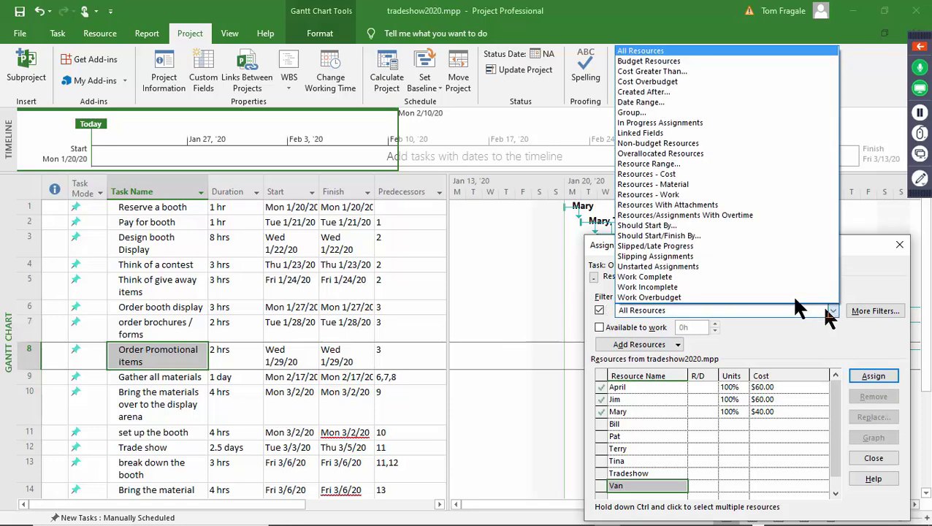
click(652, 114)
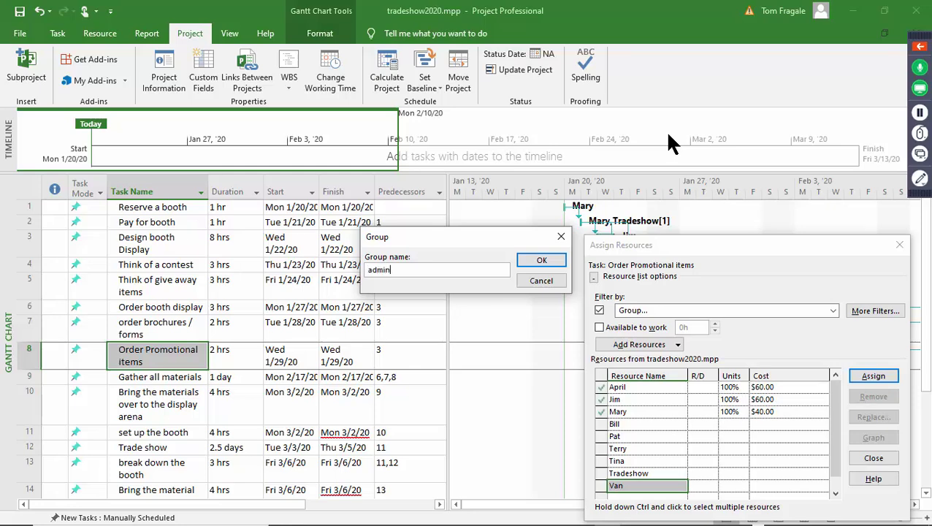
text(admin)
key(Return)
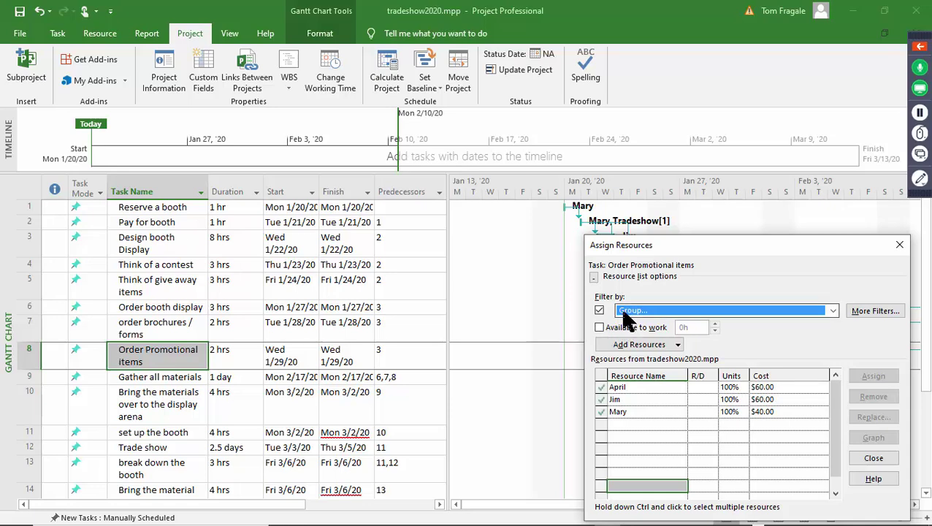
click(832, 309)
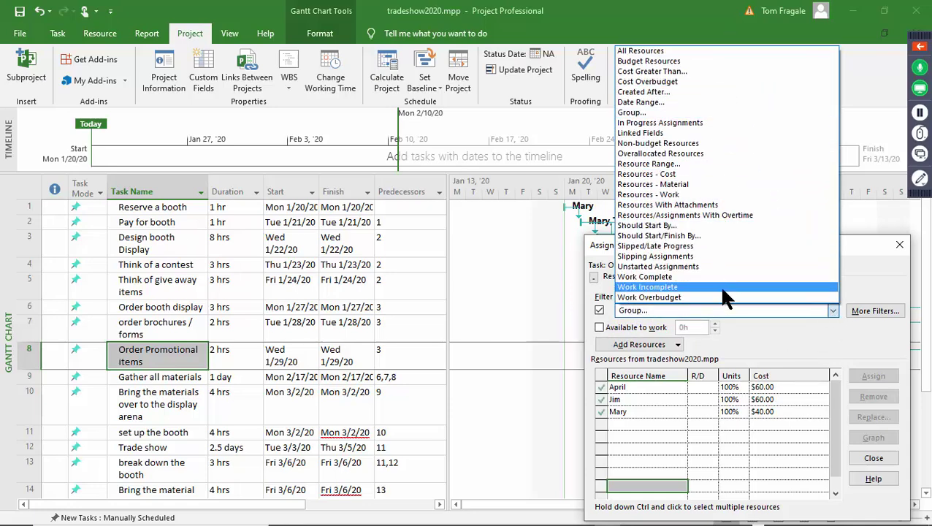
click(880, 274)
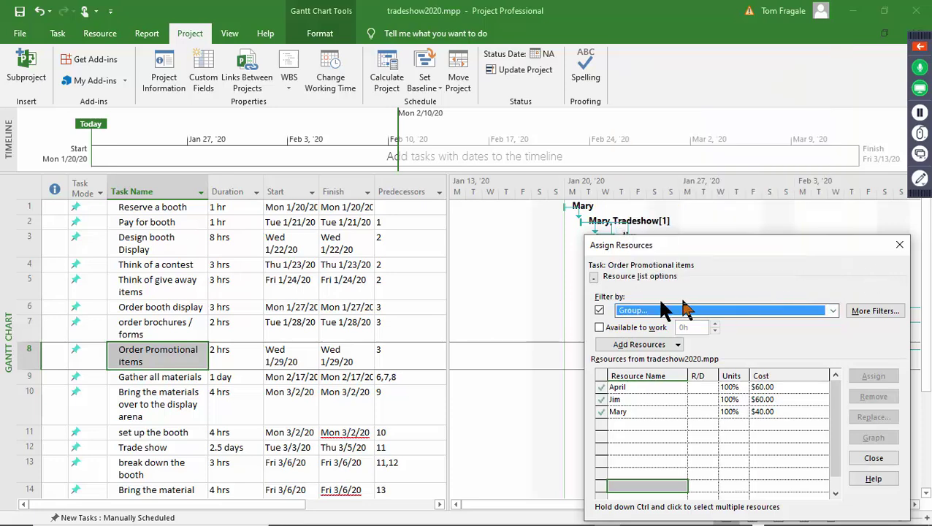
click(599, 310)
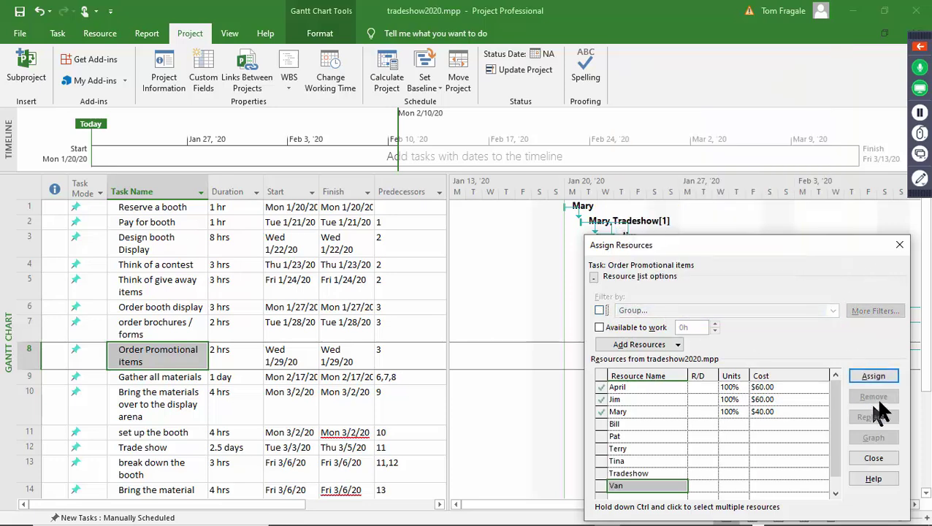
Step: Close the Assign Resources dialog and check the project's overall cost in the project statistics
click(899, 246)
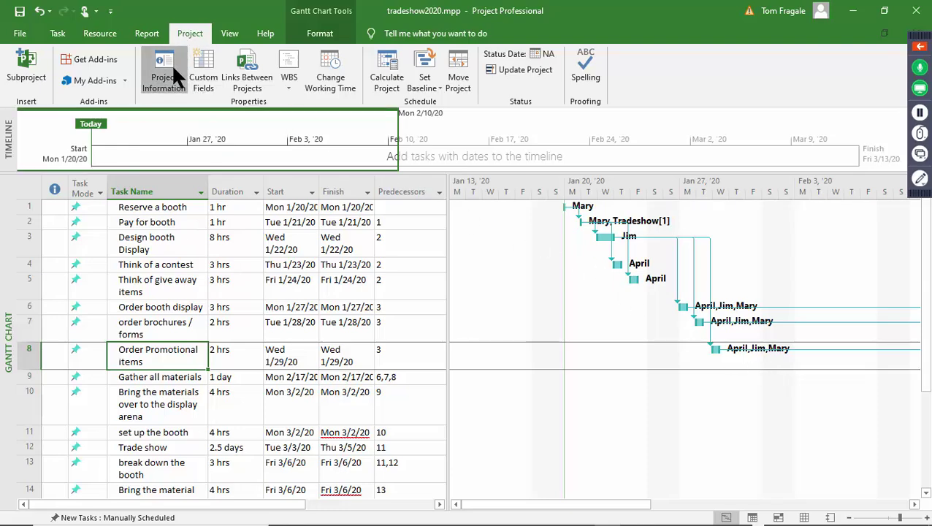
click(170, 64)
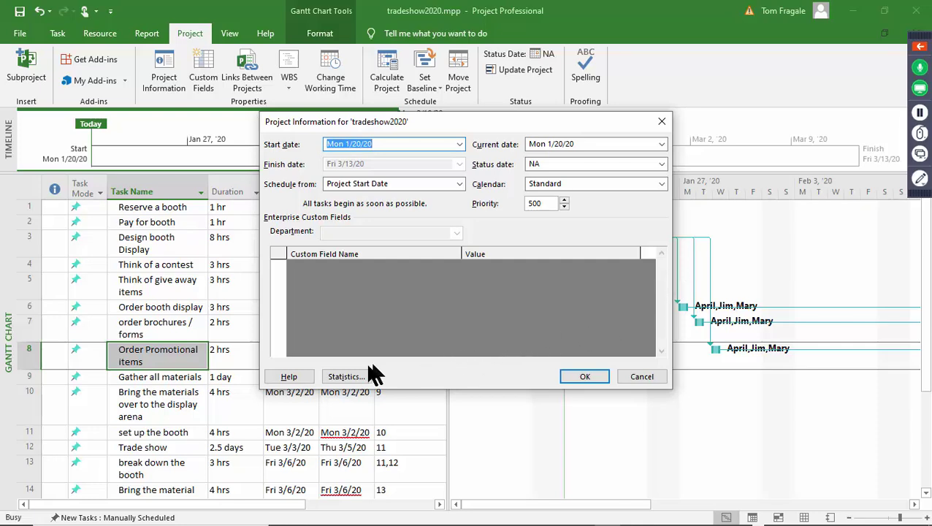
click(344, 379)
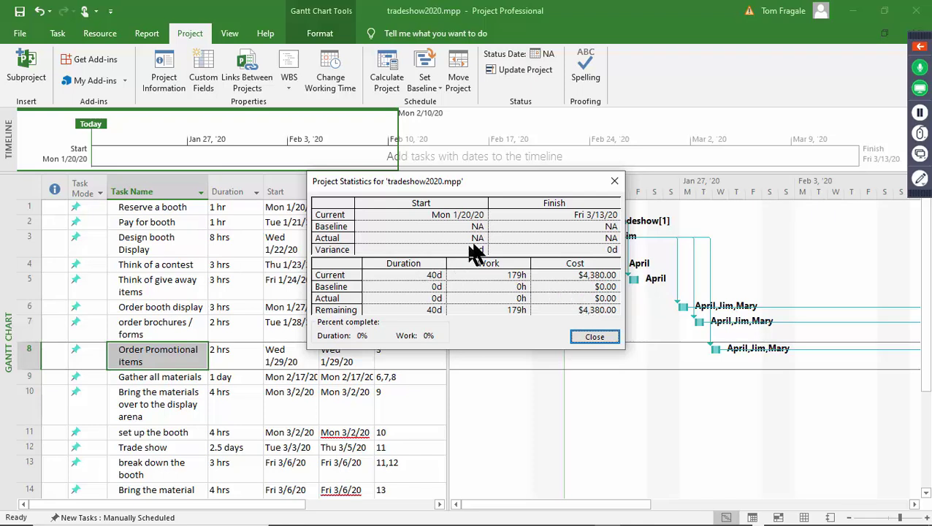
click(586, 338)
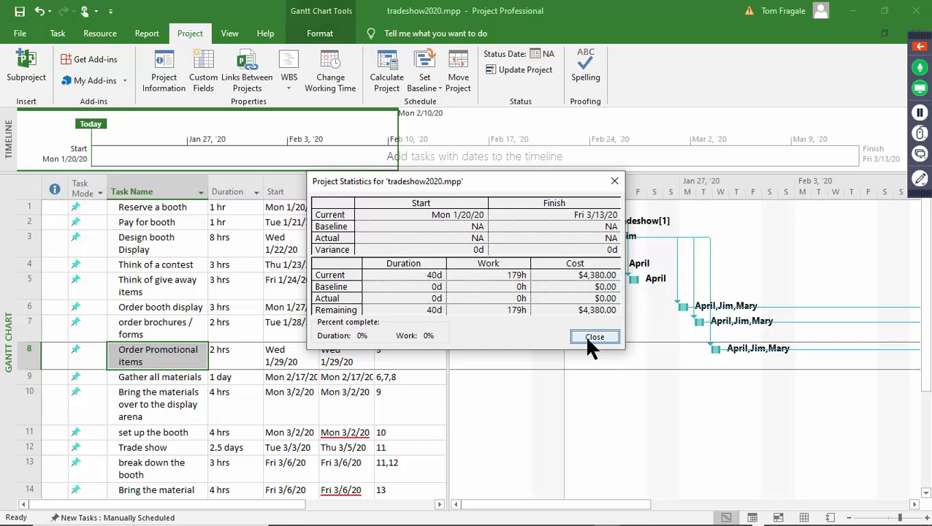
click(587, 340)
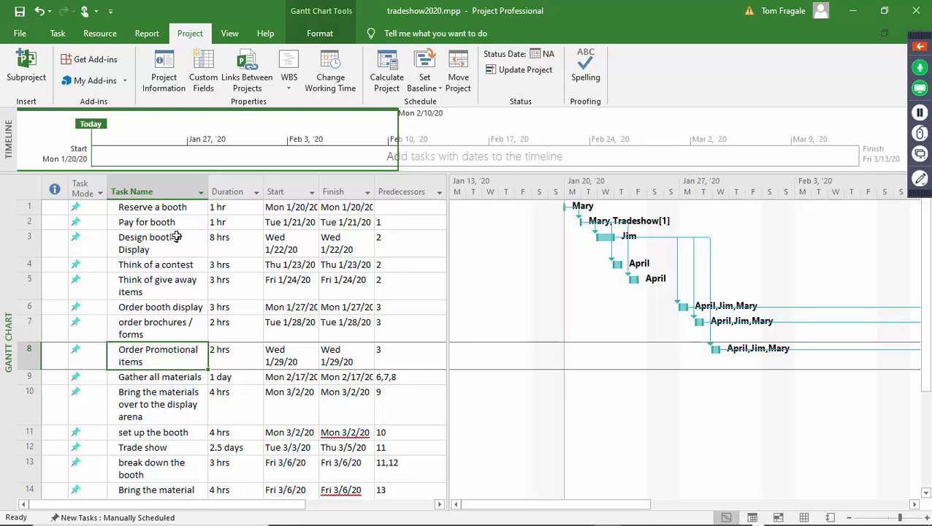
Step: View the Order Promotional items task in the Task Form and the whole task list in the Task Sheet
right_click(7, 222)
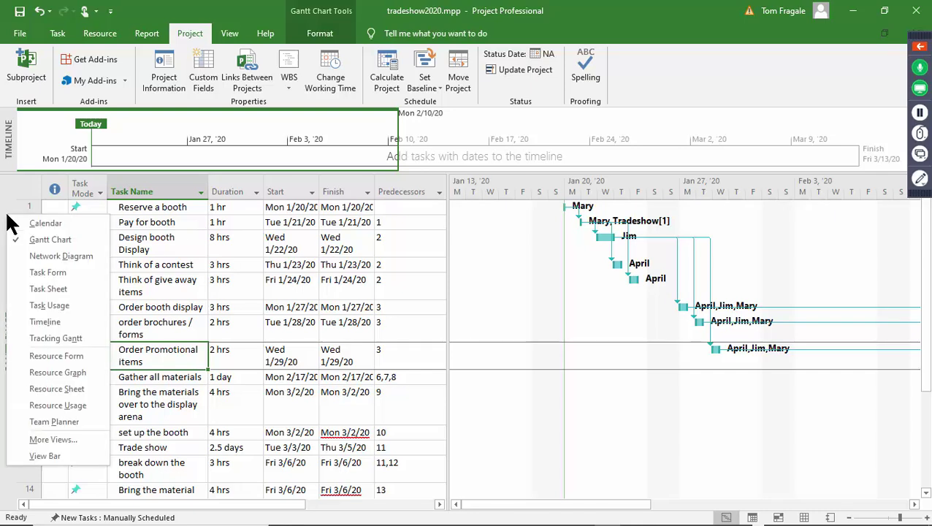
click(51, 274)
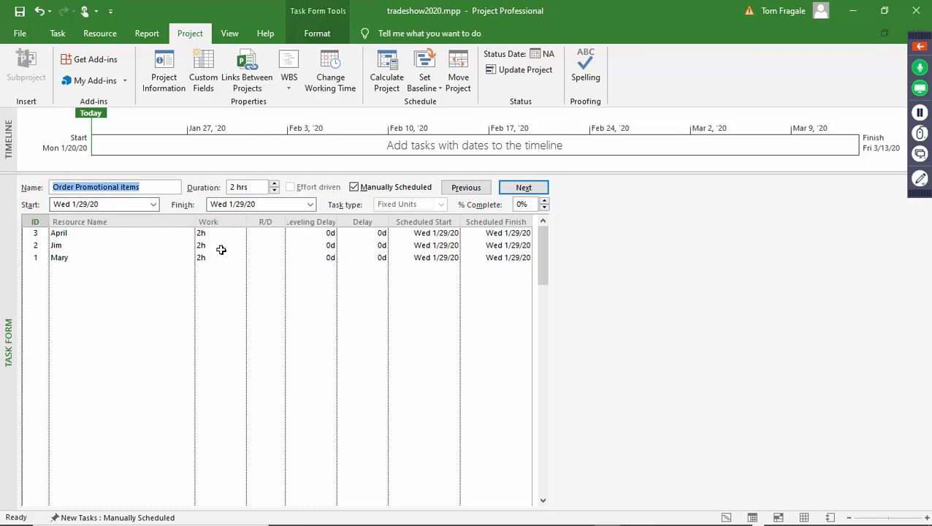
right_click(8, 221)
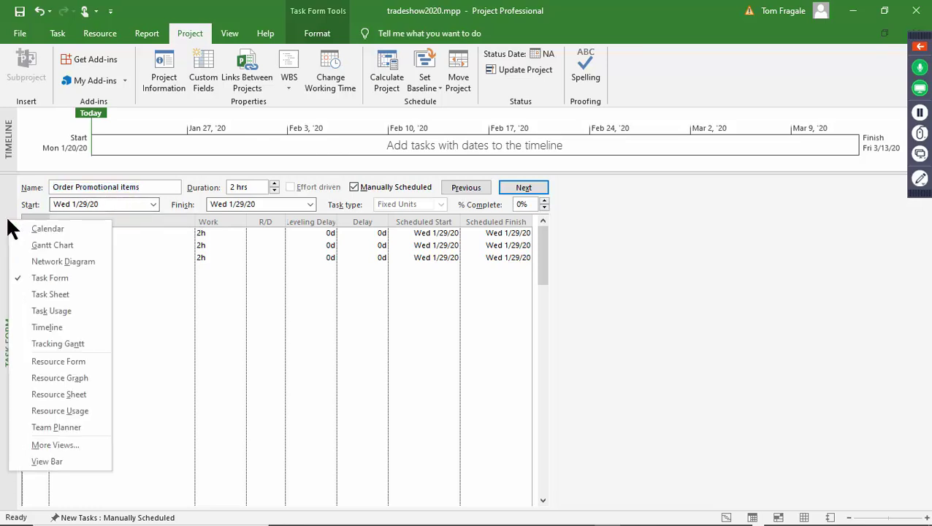
click(68, 294)
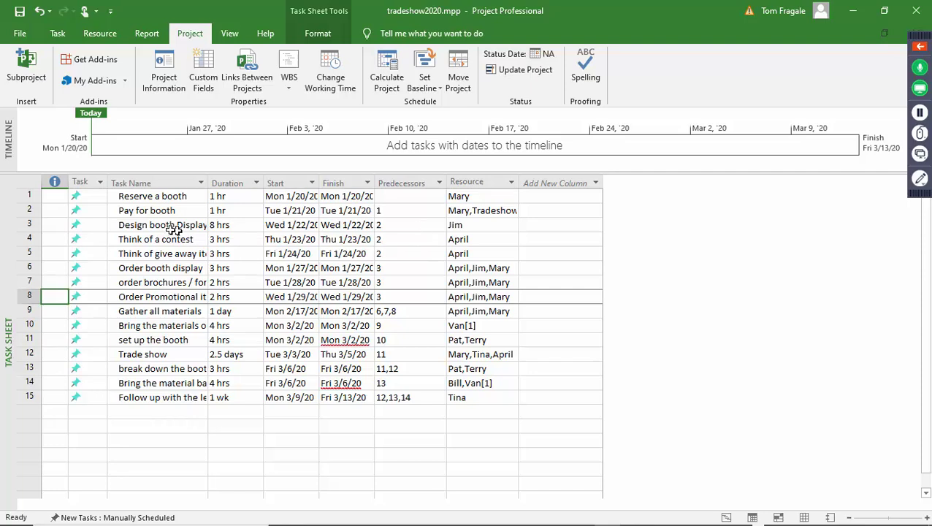
Step: Review the work assigned per task in the Task Usage view and the project span in the Timeline view
right_click(6, 237)
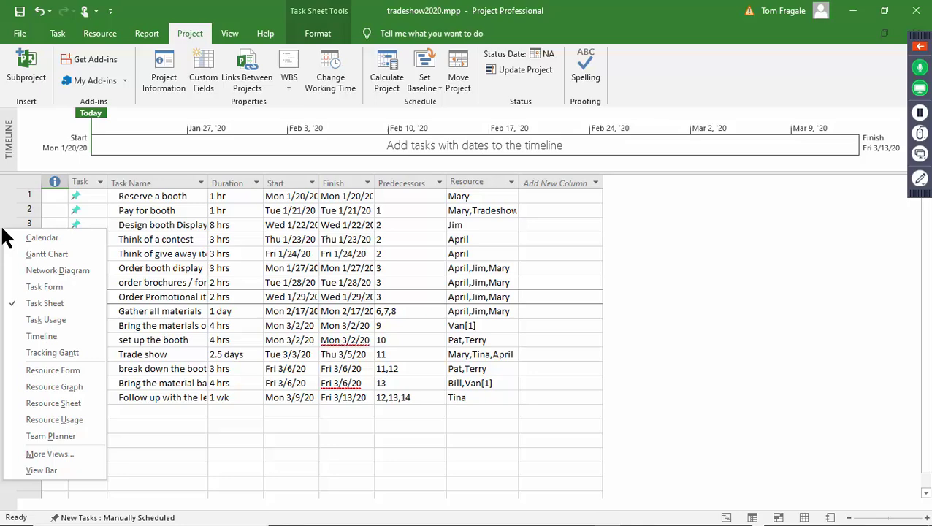
click(57, 319)
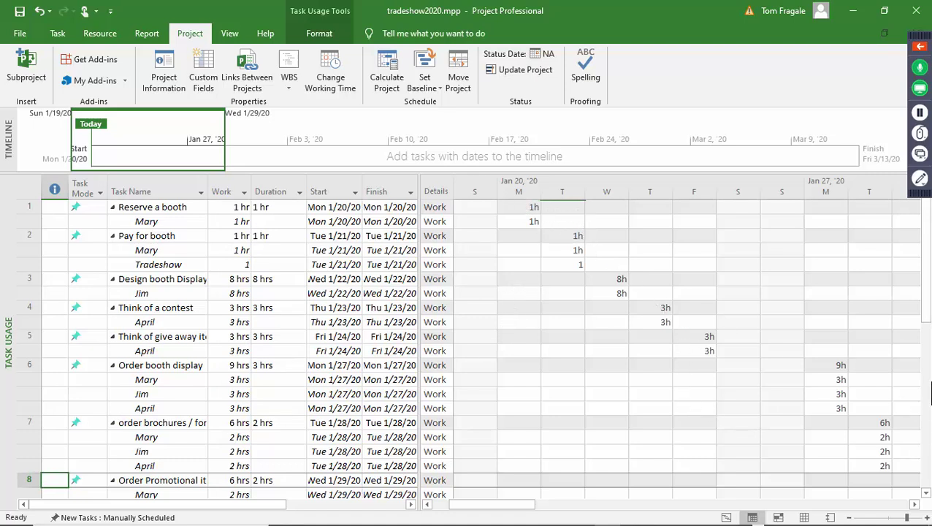
drag(926, 262, 930, 218)
double_click(150, 278)
right_click(7, 240)
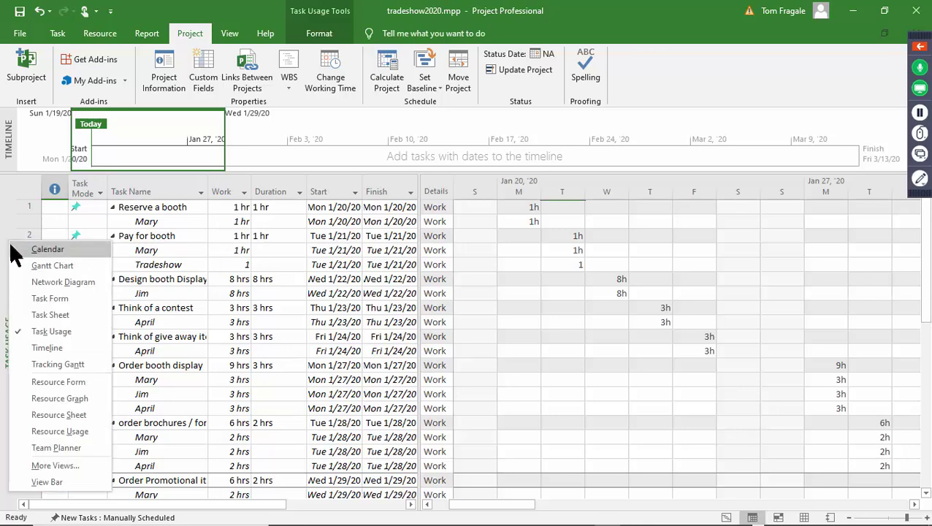
click(56, 349)
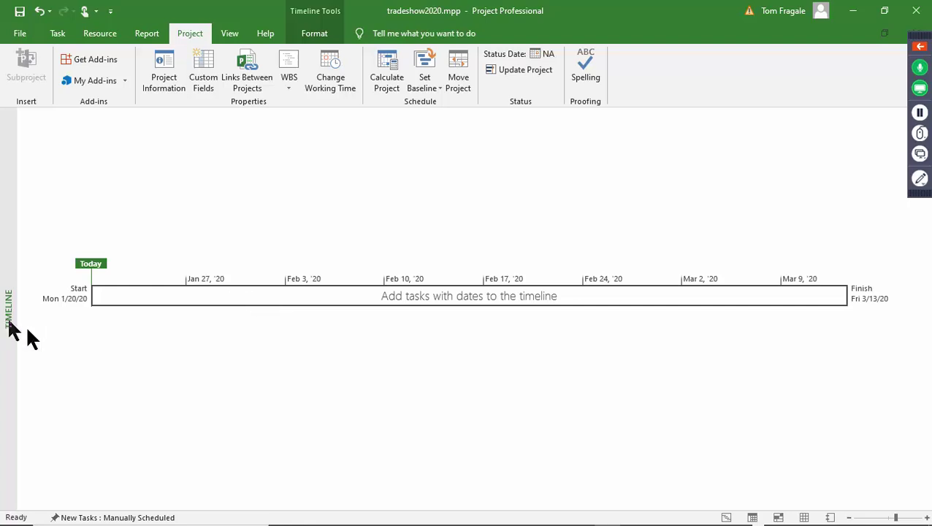
Step: Review the first resource's assignments in the Resource Form and its allocation in the Resource Graph
right_click(3, 218)
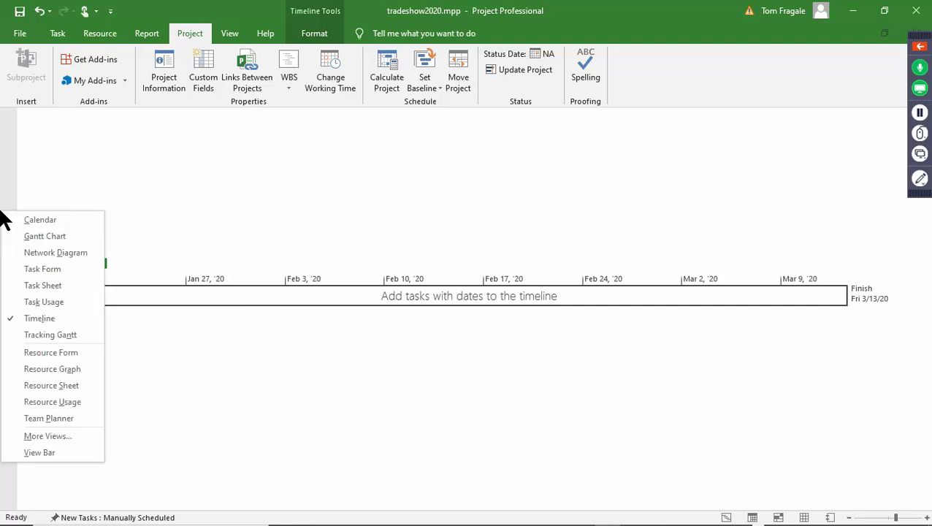
click(38, 354)
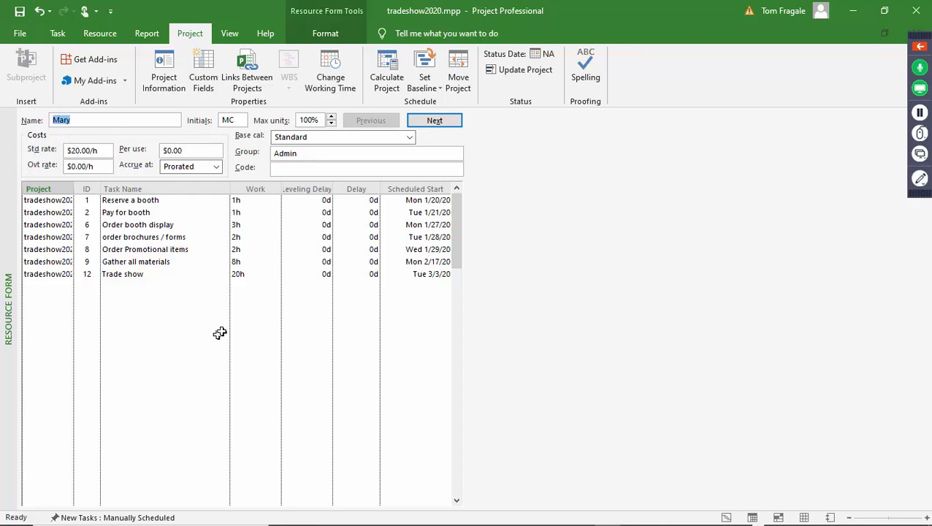
right_click(5, 167)
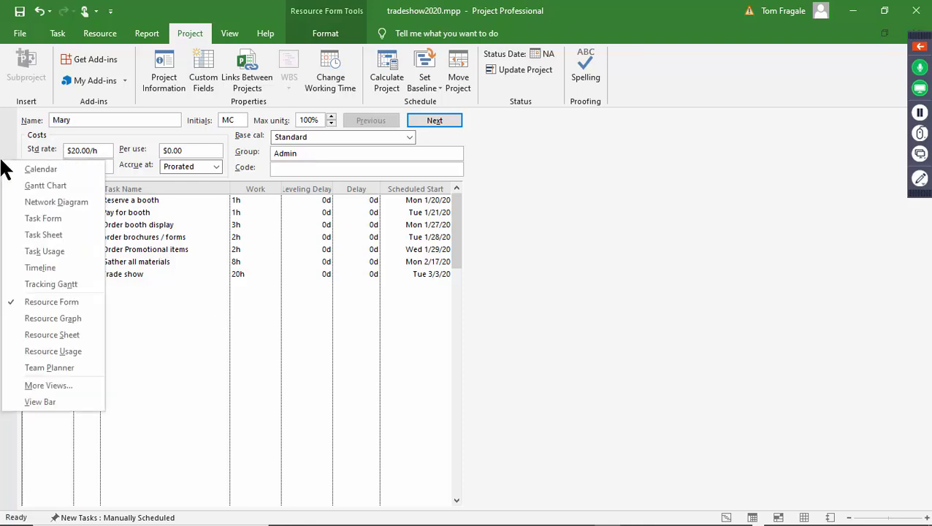
click(52, 319)
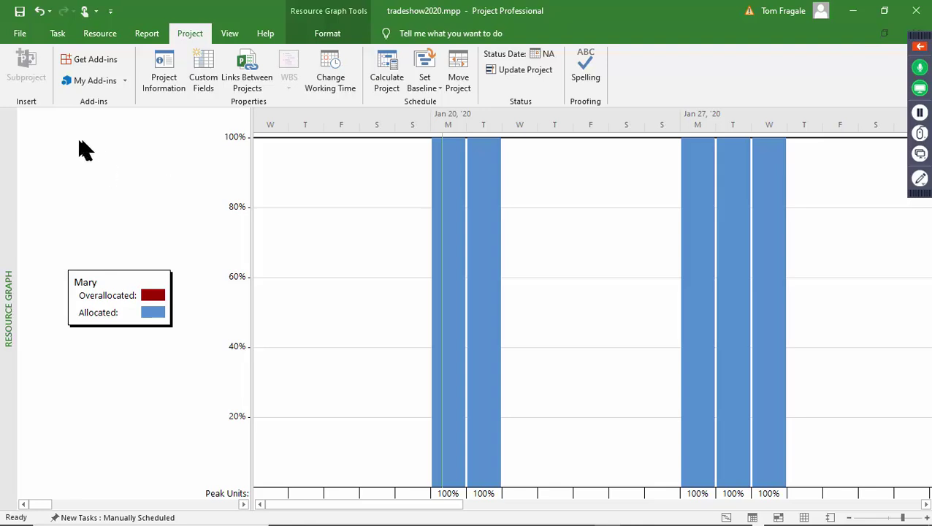
Step: Sort the resources in the Resource Sheet by group from A to Z
right_click(5, 177)
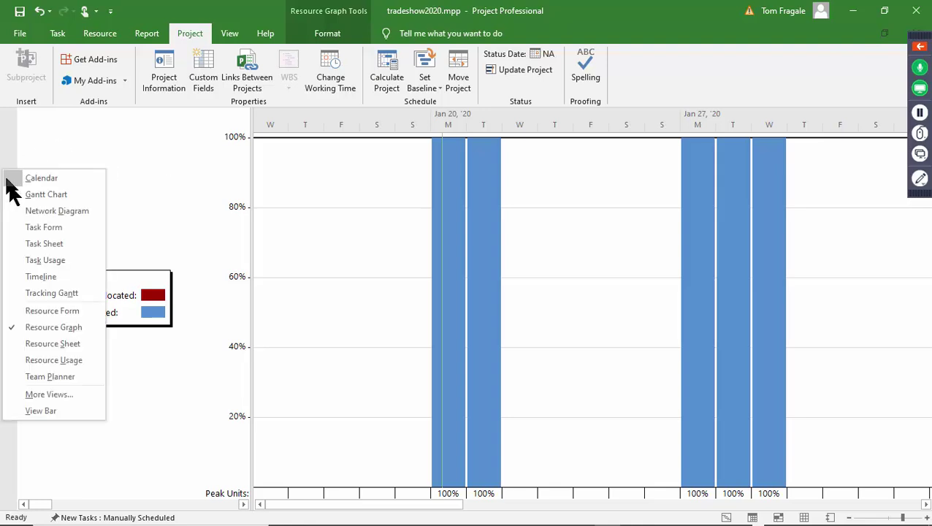
click(67, 343)
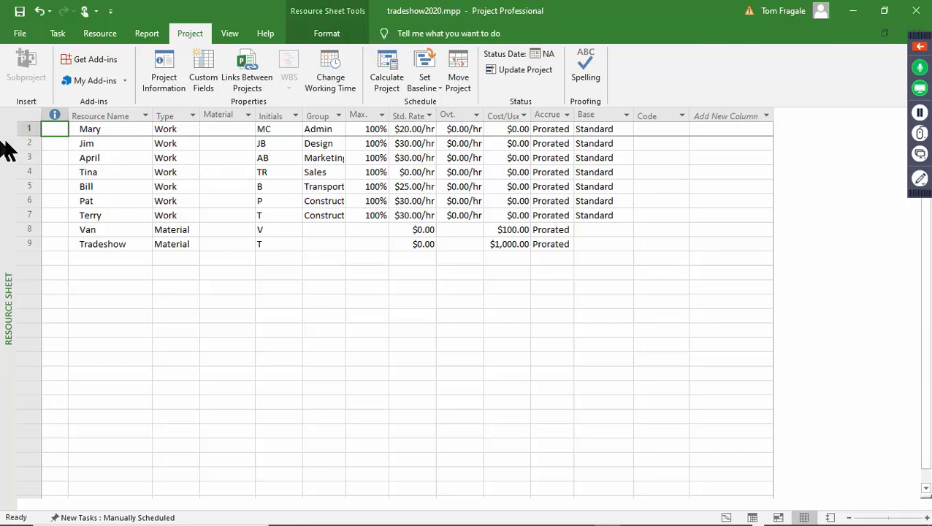
click(338, 115)
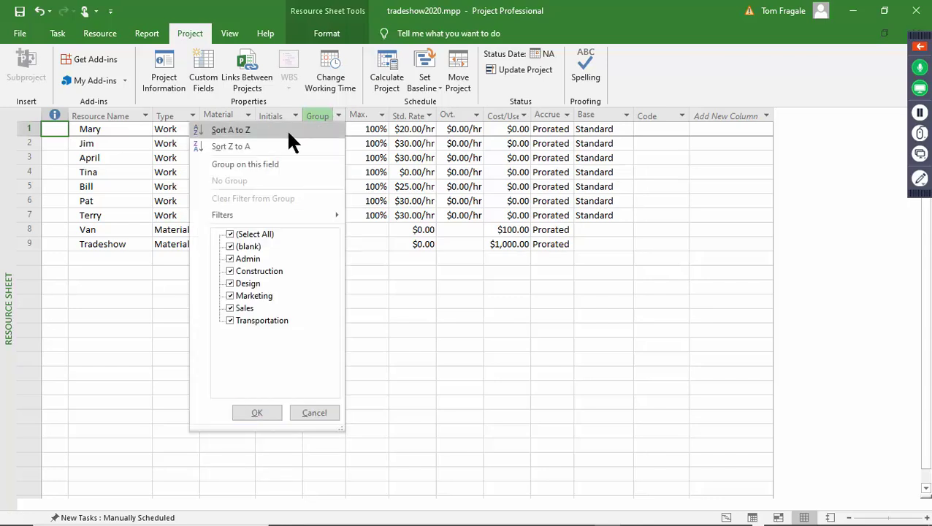
click(260, 128)
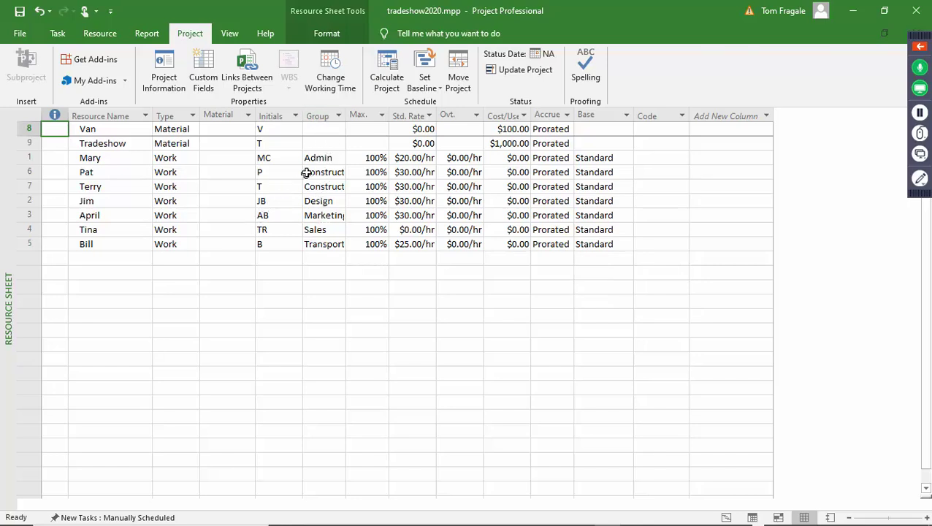
click(145, 116)
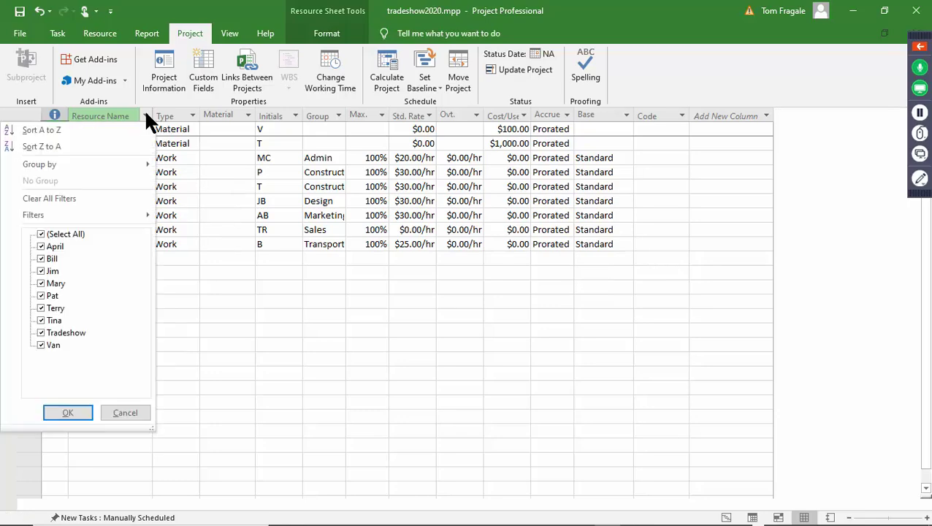
click(145, 115)
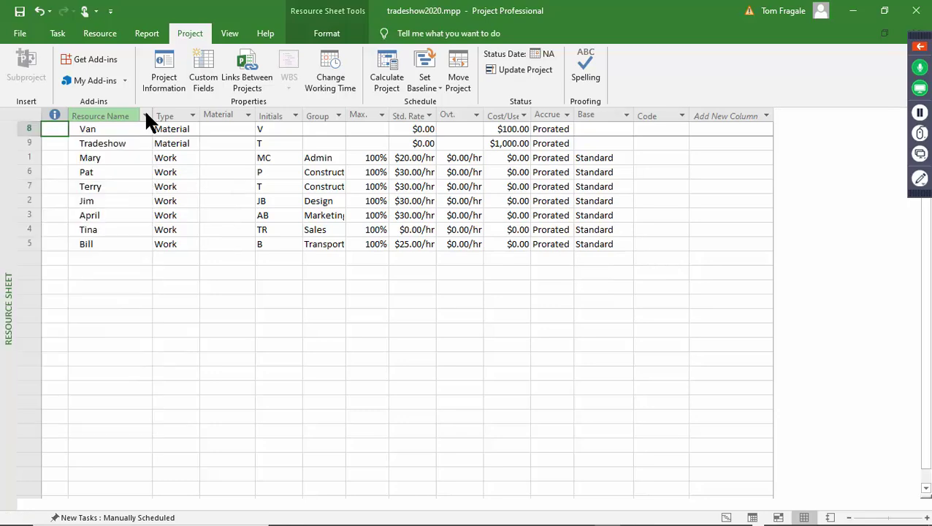
Step: Review each resource's assigned tasks and work hours in the Resource Usage view
right_click(7, 152)
click(58, 339)
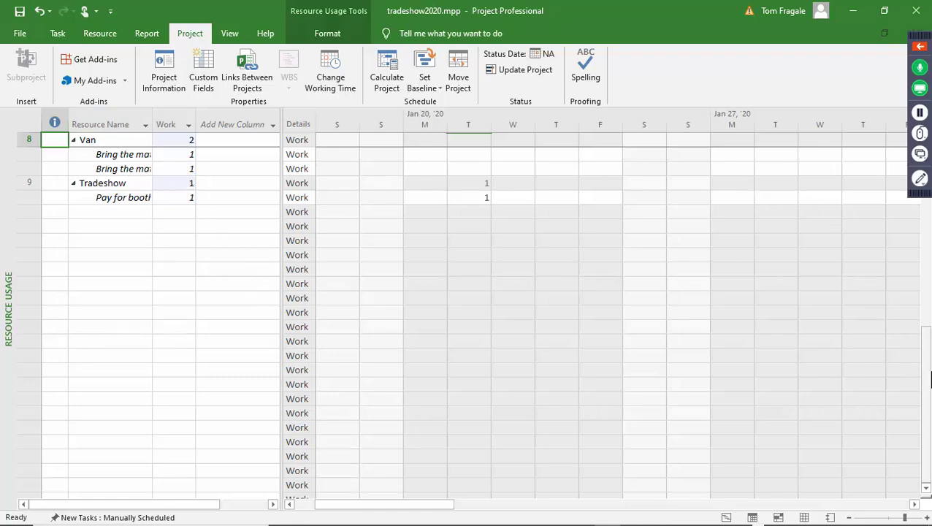
drag(928, 381, 926, 138)
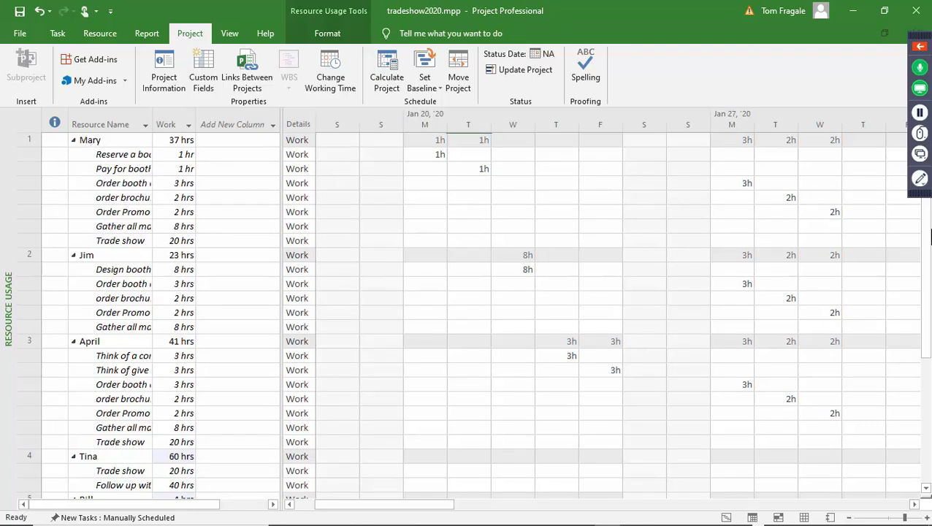
drag(930, 234, 930, 187)
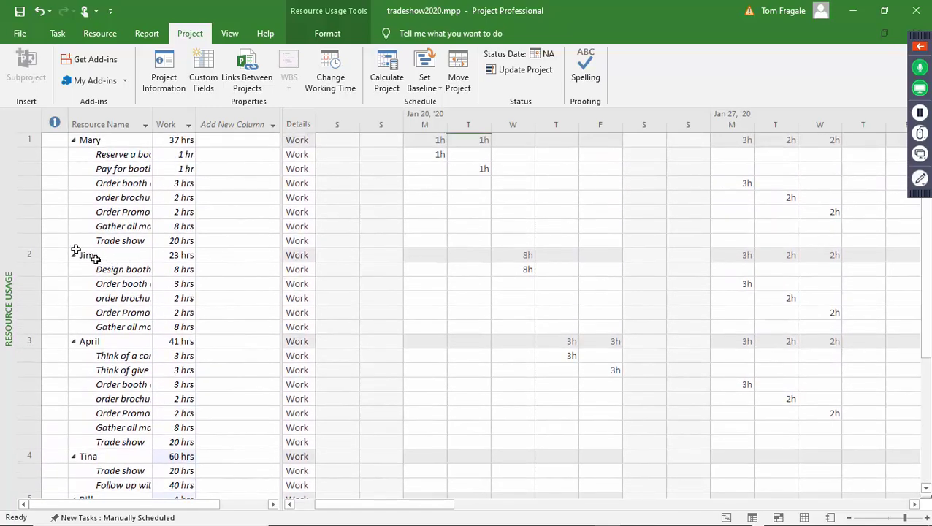
Step: Look through the list of additional views and close it without applying one
right_click(3, 167)
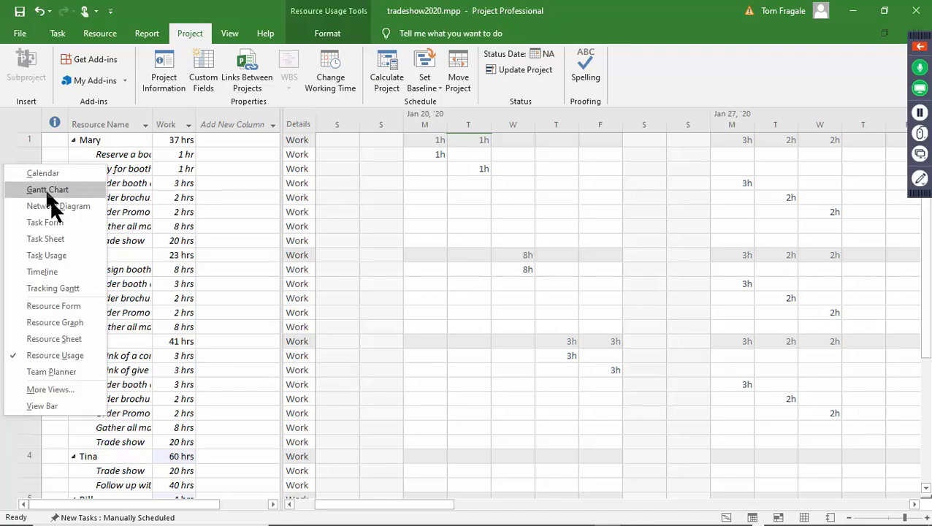
click(69, 388)
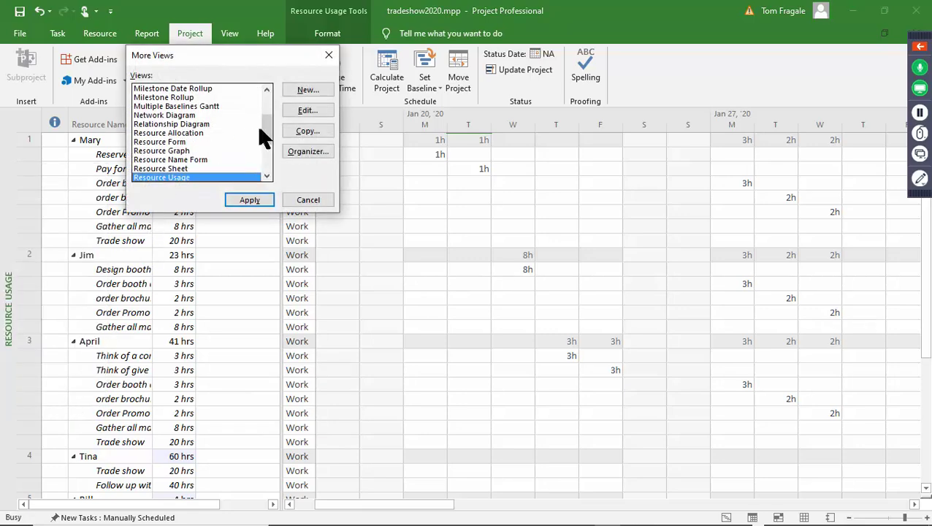
drag(267, 130, 269, 93)
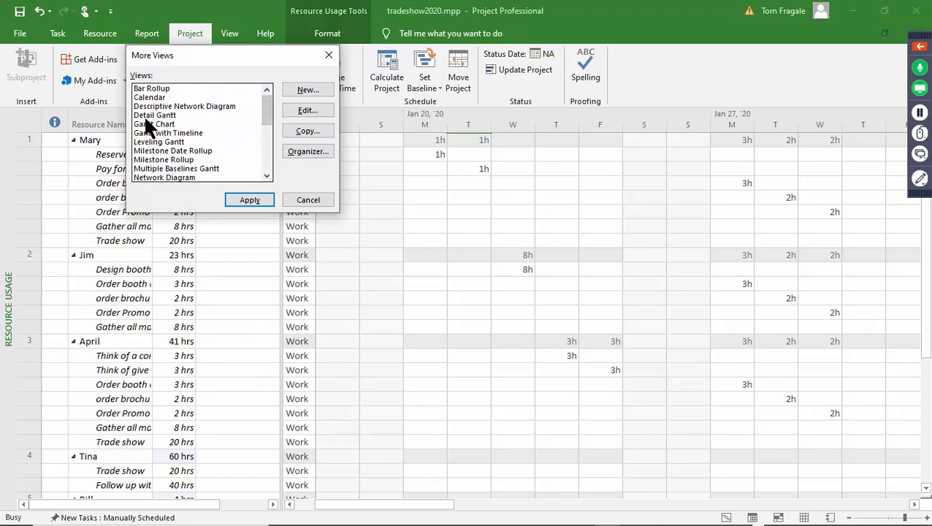
click(329, 198)
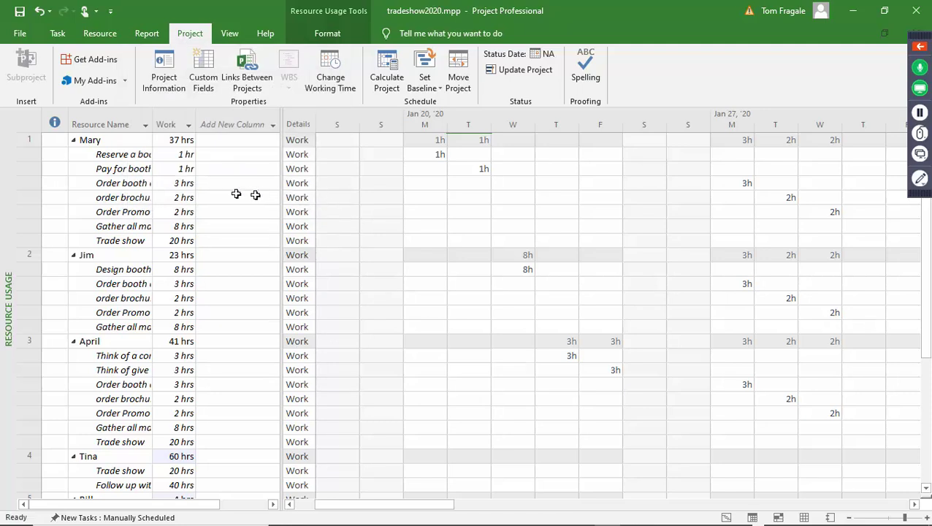
right_click(4, 199)
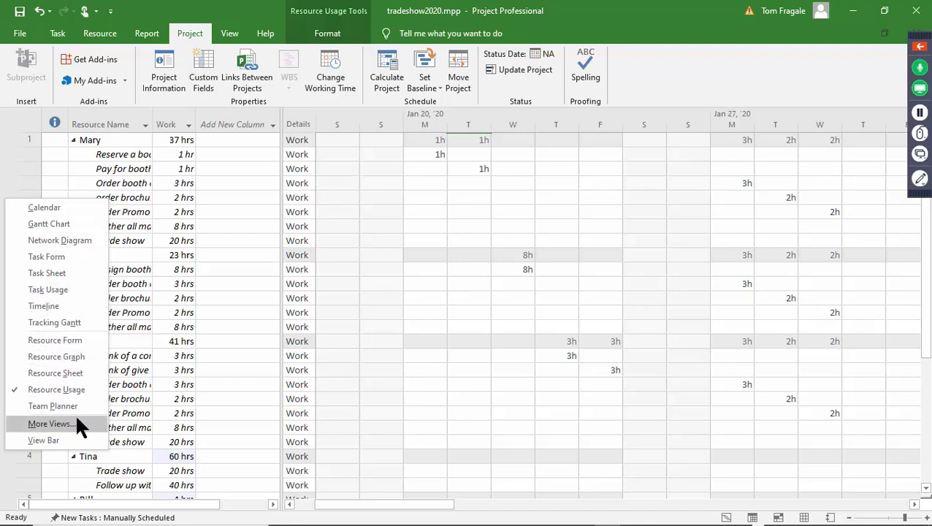
click(4, 153)
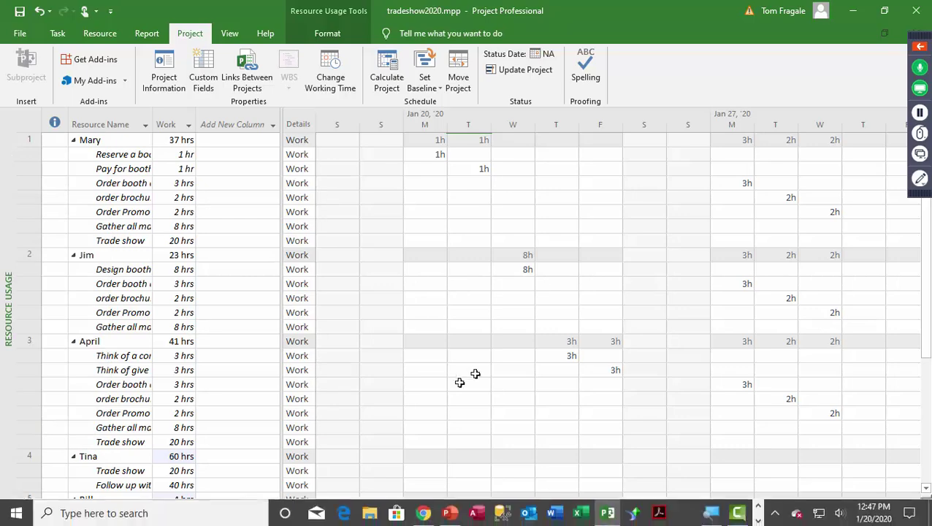
Step: Return to the Gantt Chart view and insert a milestone directly above the "Order booth display" task
right_click(9, 175)
click(59, 197)
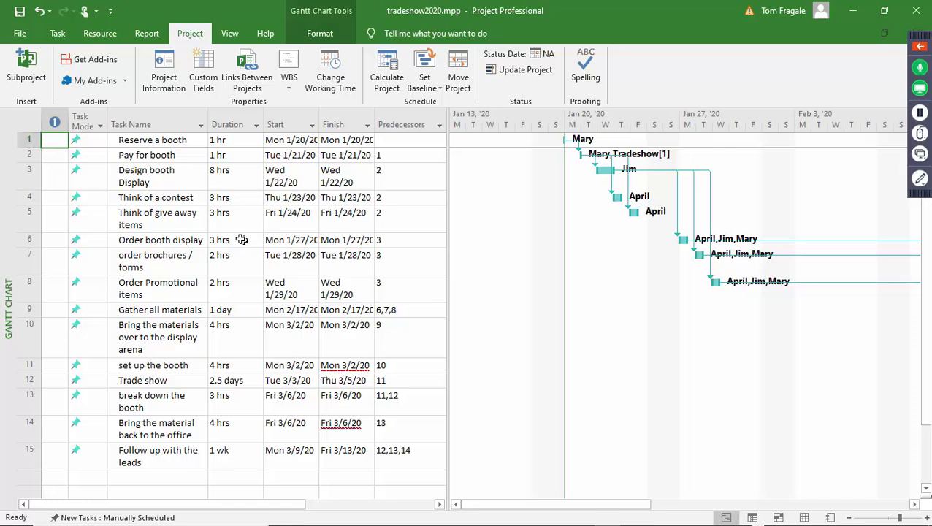
click(28, 240)
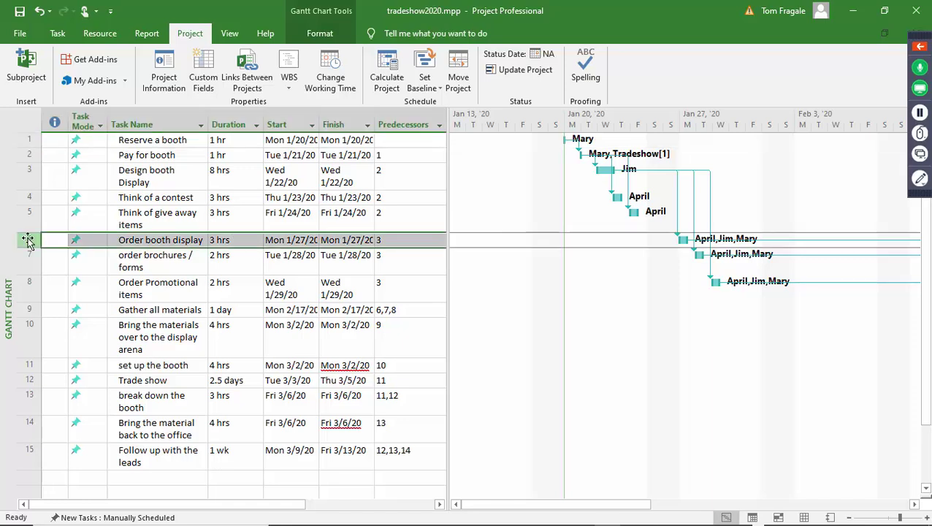
click(55, 35)
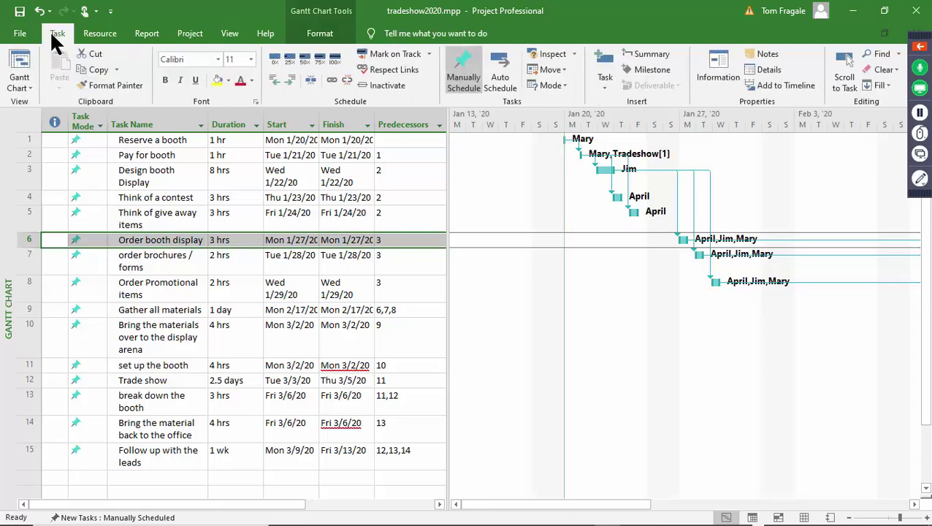
click(650, 80)
click(646, 76)
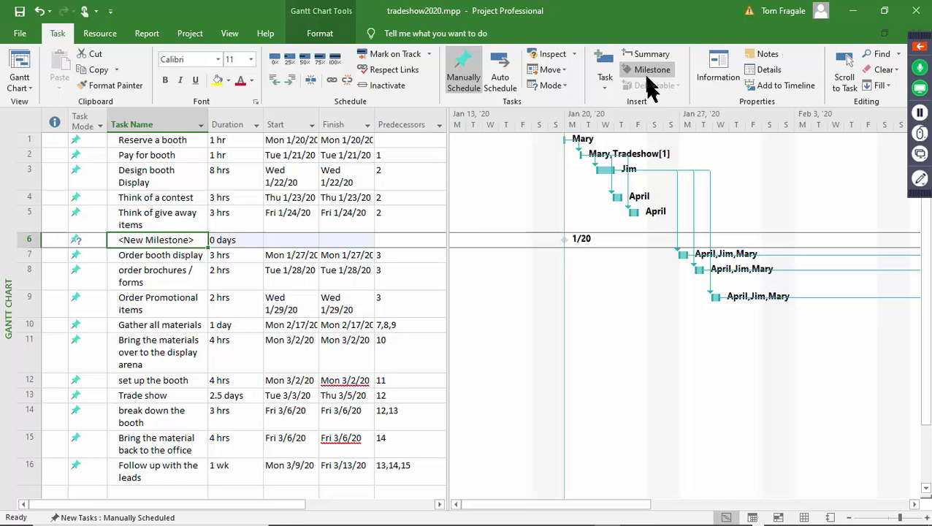
Step: Name the new milestone "Design phase is over" and move it to Fri 1/24/20 on the chart
click(191, 240)
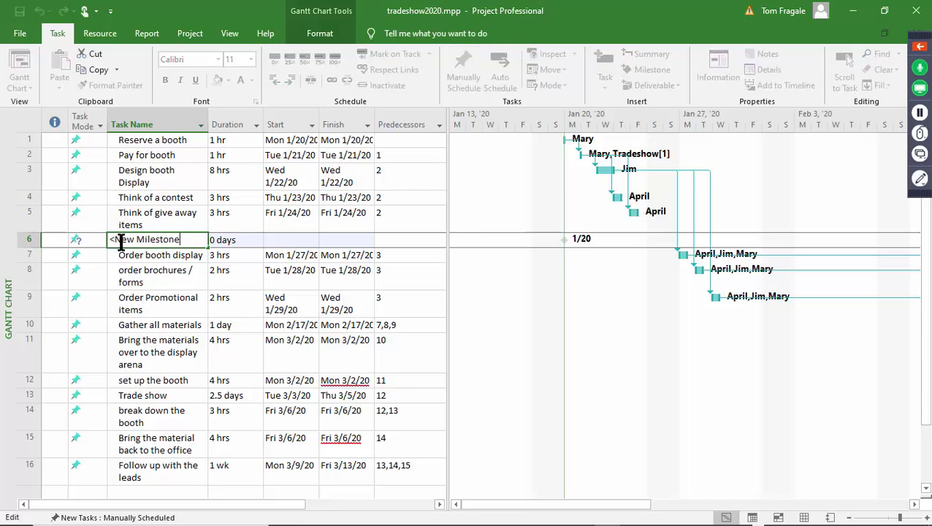
key(BackSpace)
key(BackSpace)
key(BackSpace)
key(BackSpace)
key(BackSpace)
key(BackSpace)
key(BackSpace)
key(BackSpace)
key(BackSpace)
key(BackSpace)
key(BackSpace)
key(BackSpace)
key(BackSpace)
key(BackSpace)
text(De)
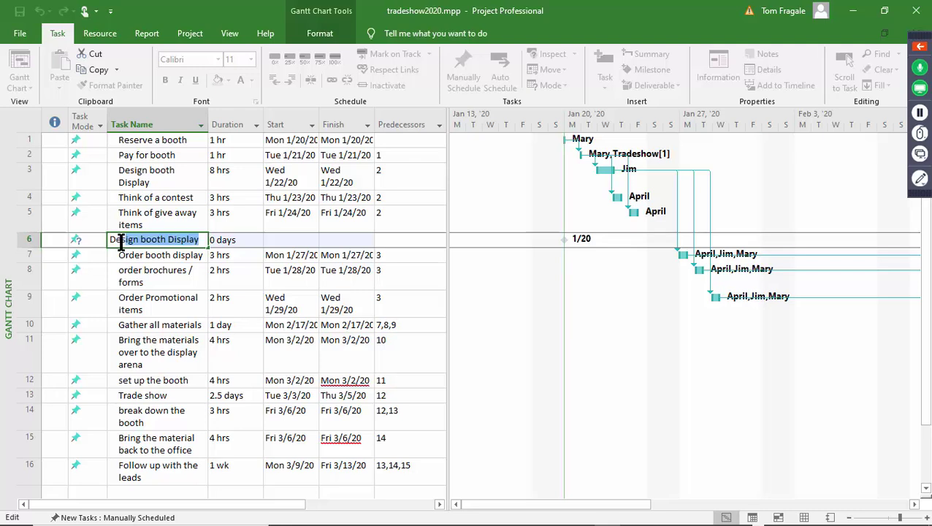
text(sign pha)
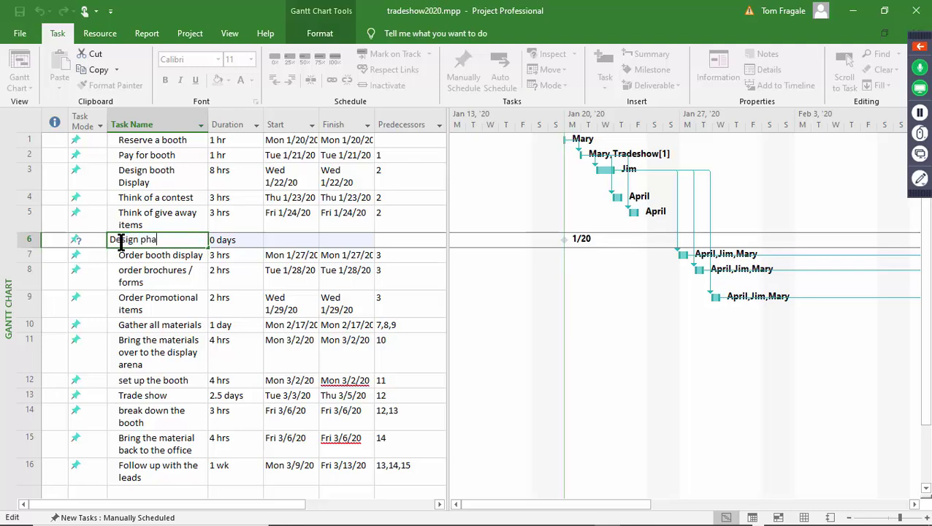
text(se is over)
key(Return)
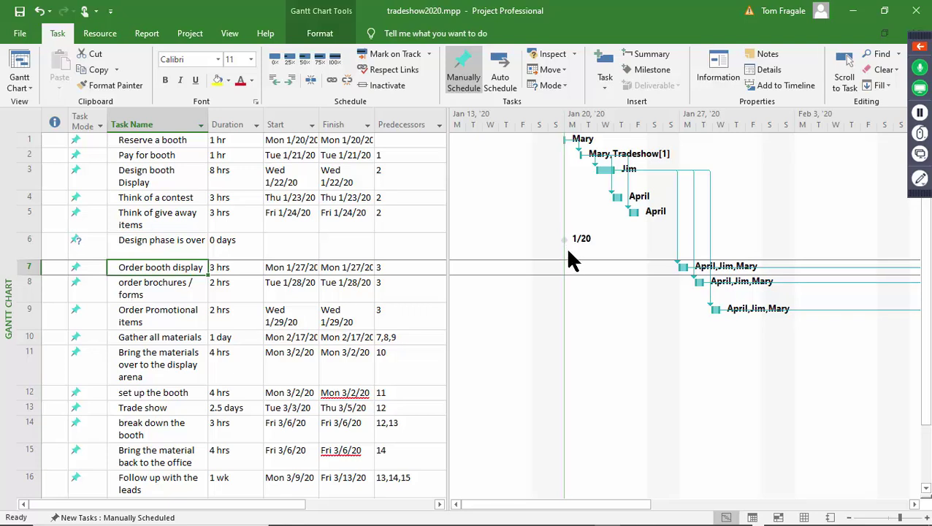
drag(565, 238, 712, 234)
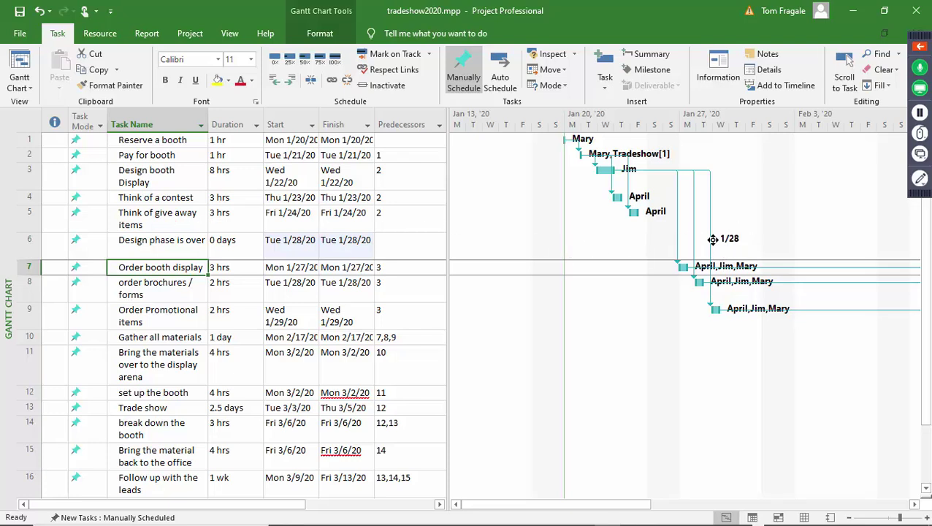
drag(712, 239, 650, 238)
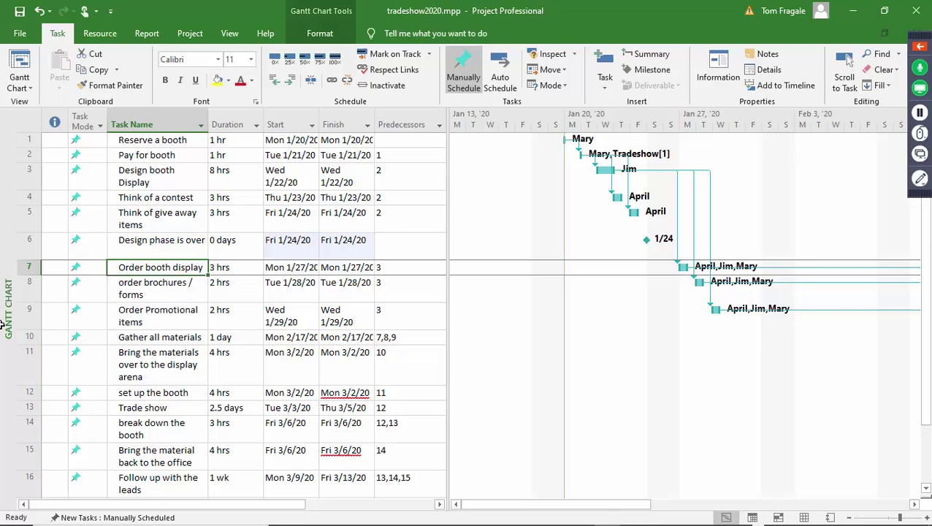
Step: Insert a milestone named "Everything has been ordered" directly above the "Gather all materials" task
click(27, 339)
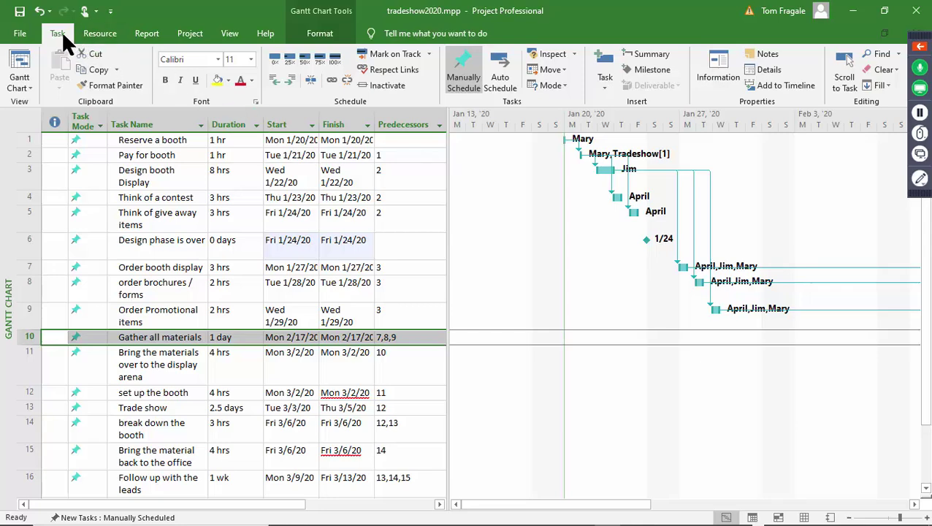
click(652, 70)
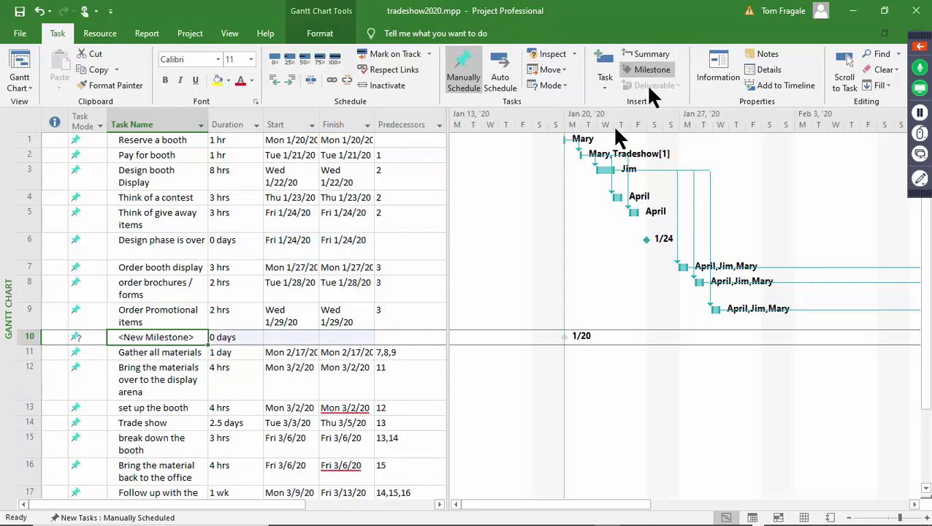
click(199, 337)
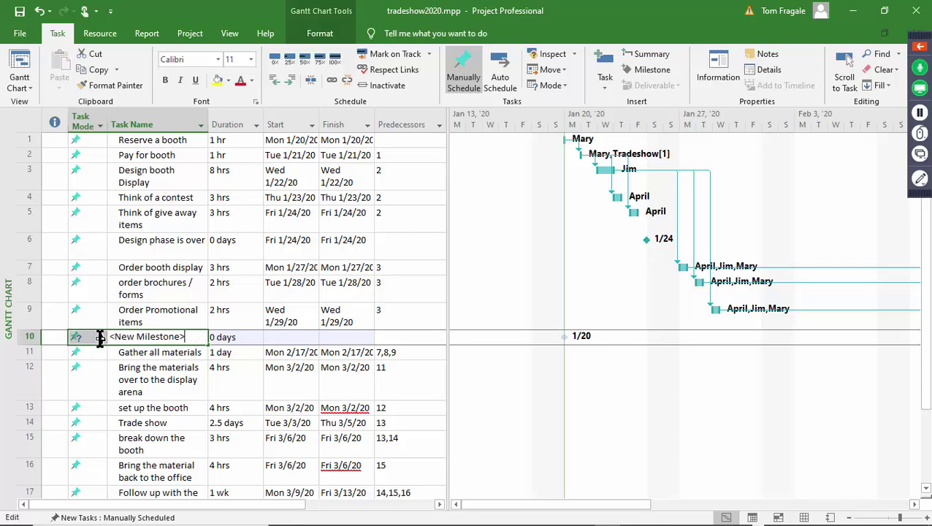
key(BackSpace)
key(BackSpace)
key(BackSpace)
key(BackSpace)
key(BackSpace)
key(BackSpace)
key(BackSpace)
key(BackSpace)
key(BackSpace)
key(BackSpace)
key(BackSpace)
key(BackSpace)
key(BackSpace)
key(BackSpace)
key(BackSpace)
text(More infor Everything ha)
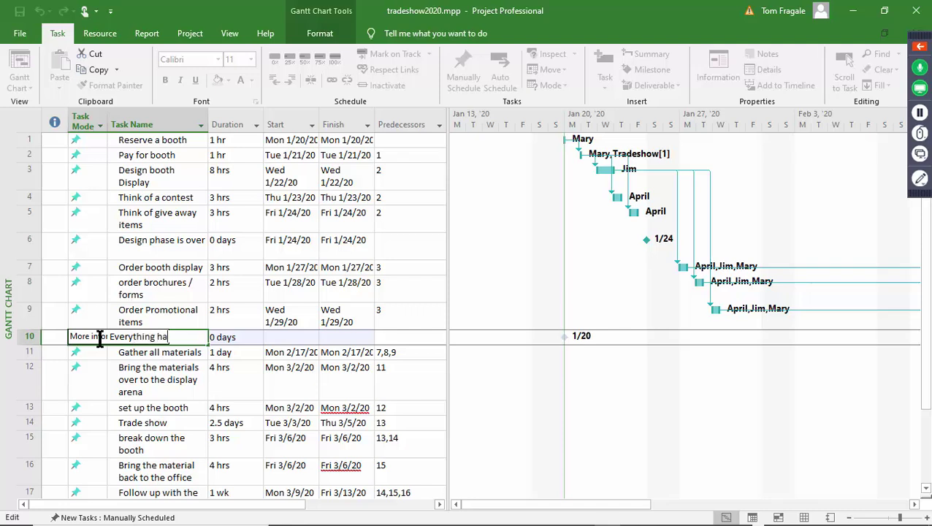
text(s been order)
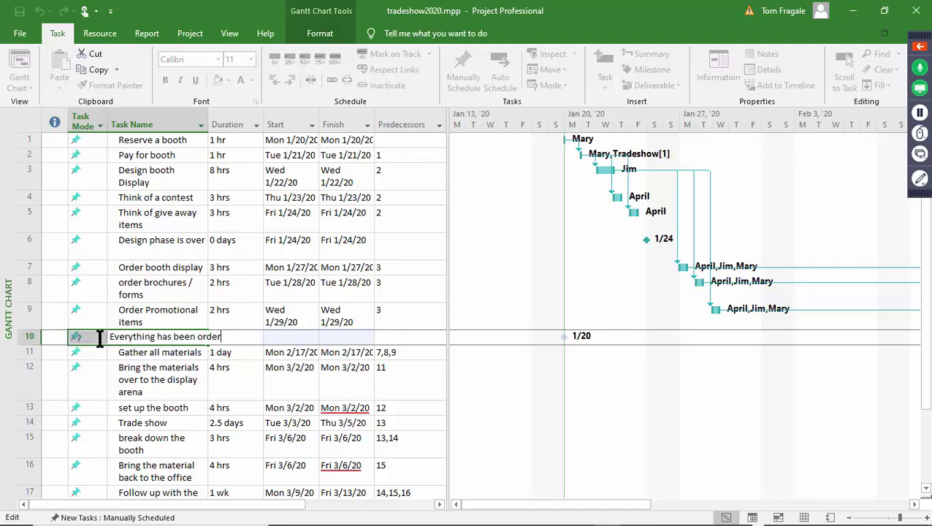
text(ed)
click(102, 343)
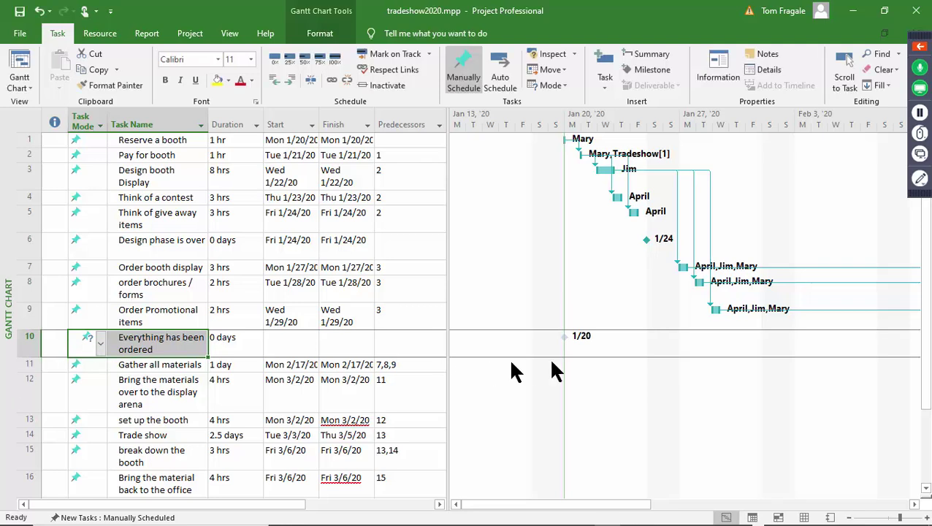
Step: Move the "Everything has been ordered" milestone to Wed 1/29/20 on the chart
drag(566, 338, 721, 341)
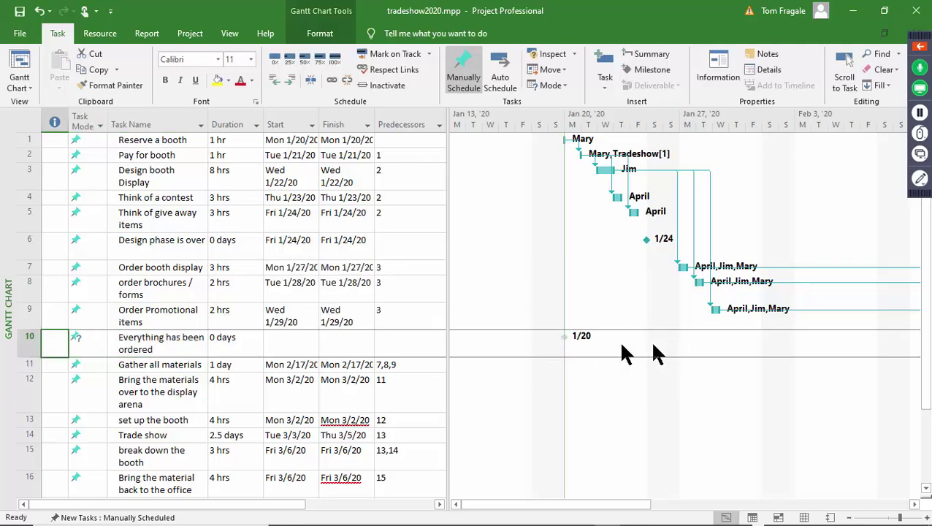
drag(567, 337, 719, 337)
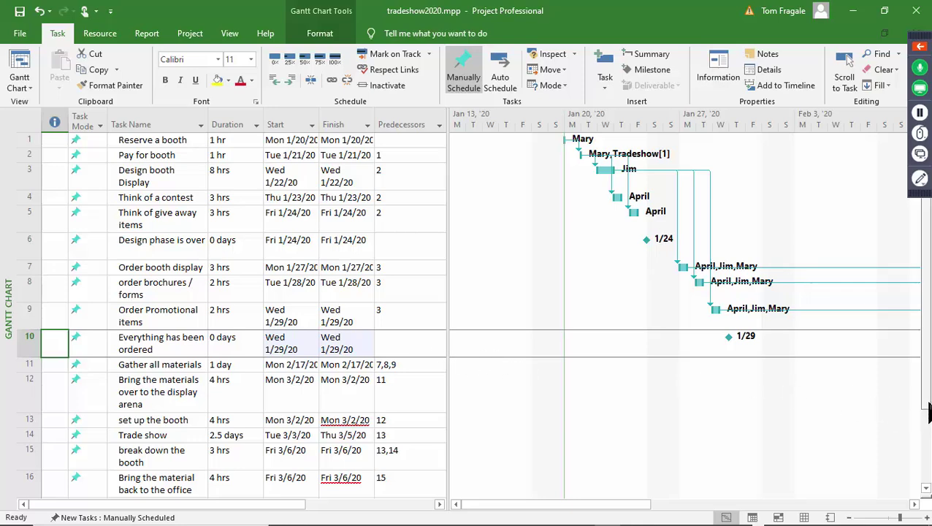
Step: Insert another milestone directly below "Gather all materials" and move it to Mon 2/17/20 on the chart
click(925, 486)
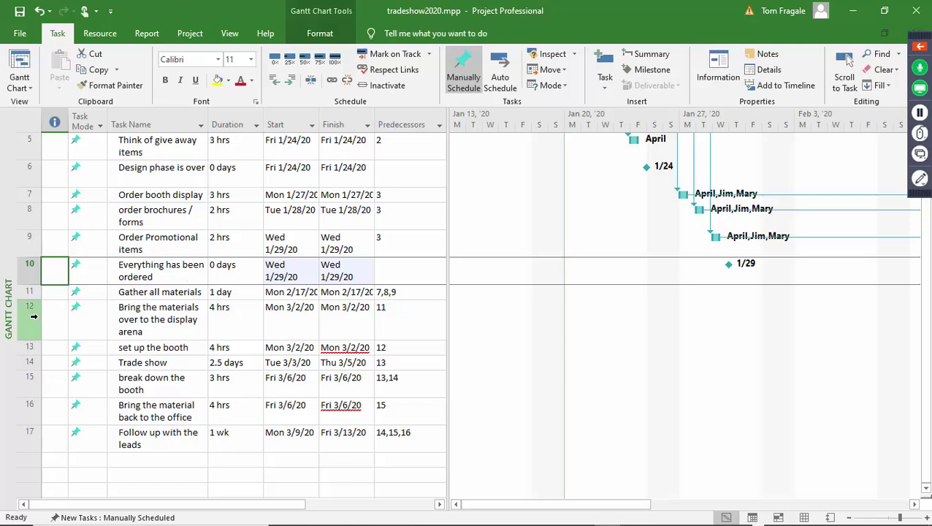
click(35, 294)
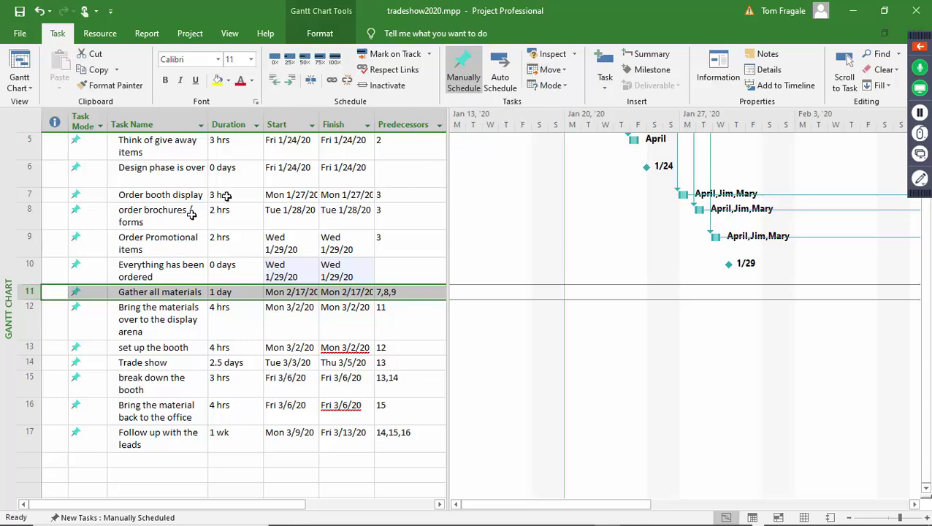
click(643, 69)
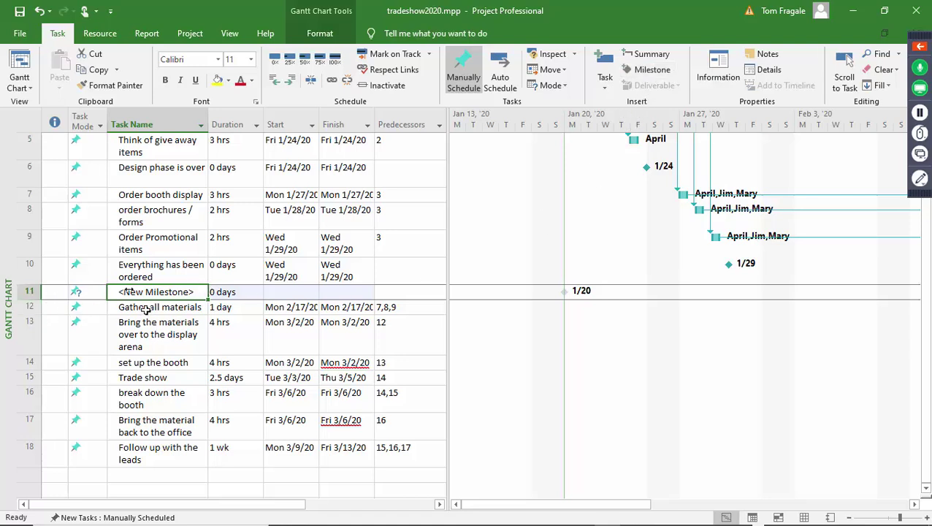
click(30, 290)
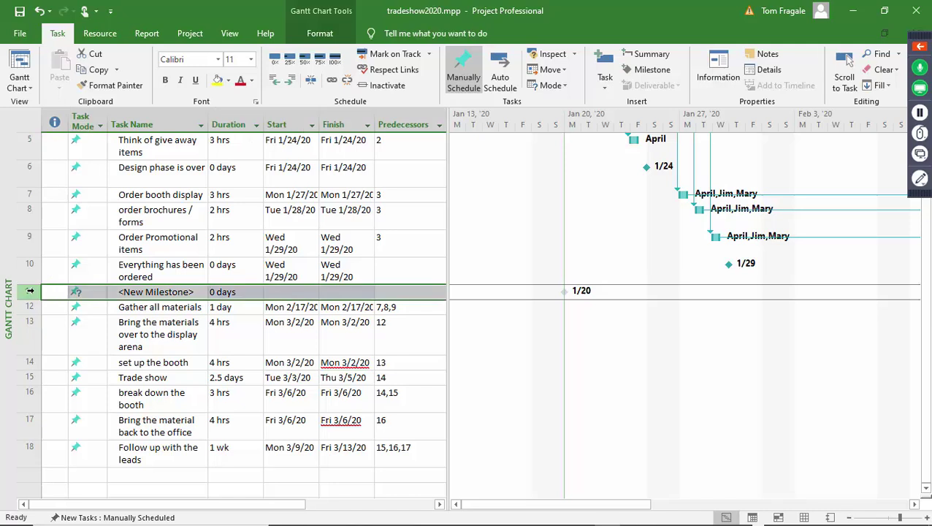
drag(30, 292, 29, 308)
drag(615, 504, 650, 505)
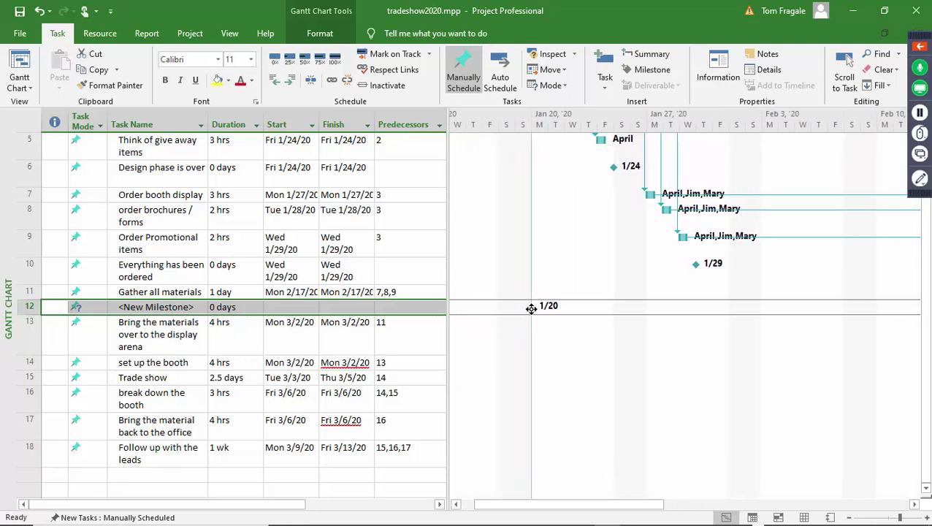
drag(531, 308, 772, 304)
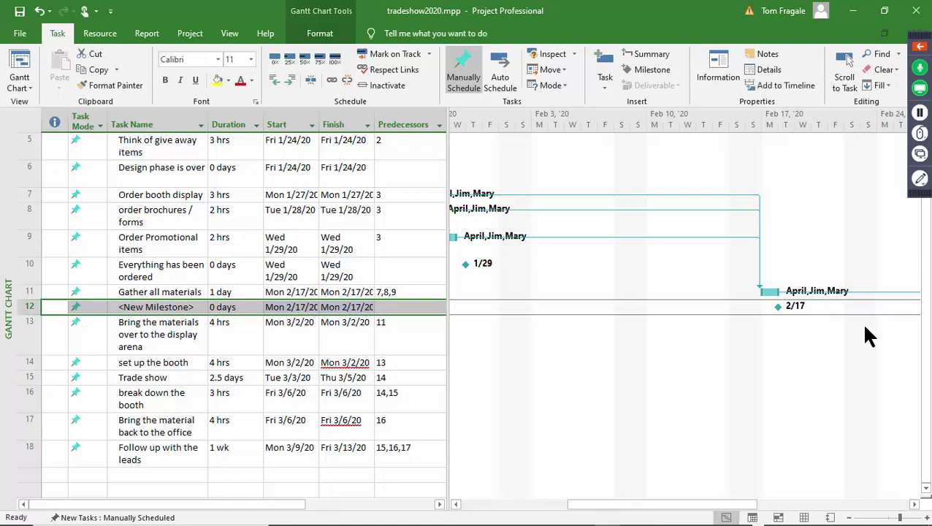
Step: Rename the milestone below "Gather all materials" to "Everything is ready"
click(196, 306)
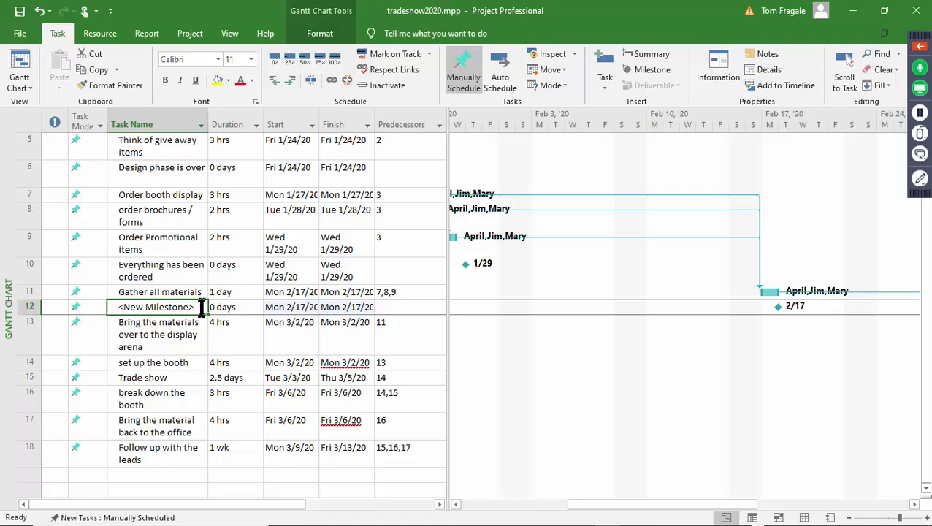
click(201, 307)
key(BackSpace)
key(BackSpace)
key(BackSpace)
key(BackSpace)
key(BackSpace)
key(BackSpace)
key(BackSpace)
key(BackSpace)
key(BackSpace)
key(BackSpace)
key(BackSpace)
key(BackSpace)
key(BackSpace)
key(BackSpace)
key(BackSpace)
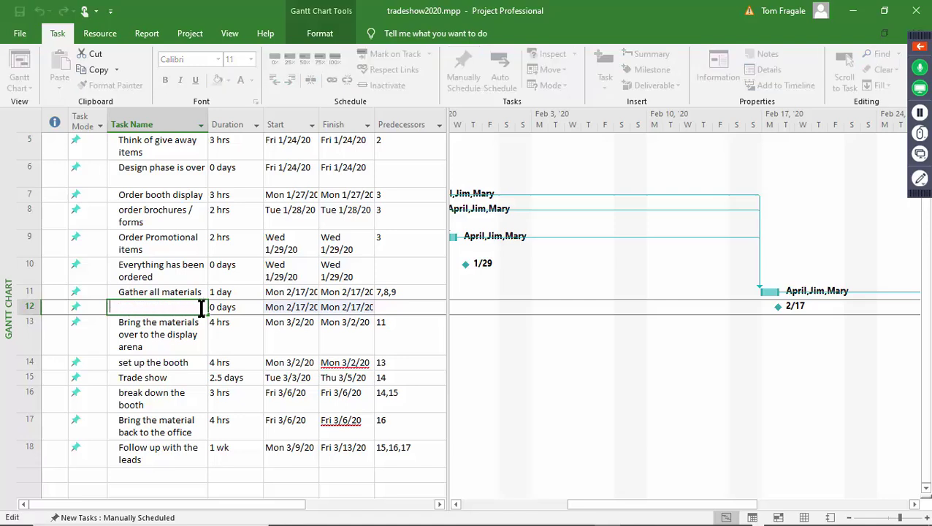
text(Everything i)
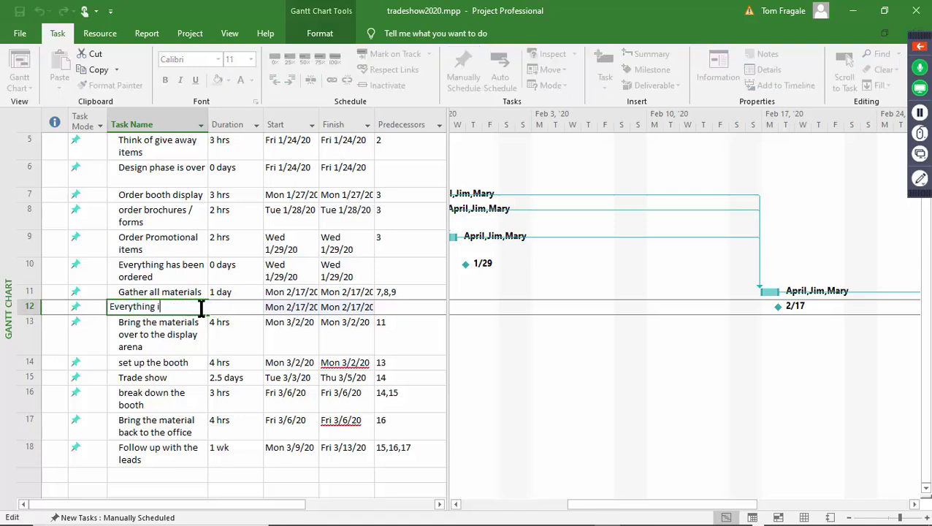
text(s ready)
key(Return)
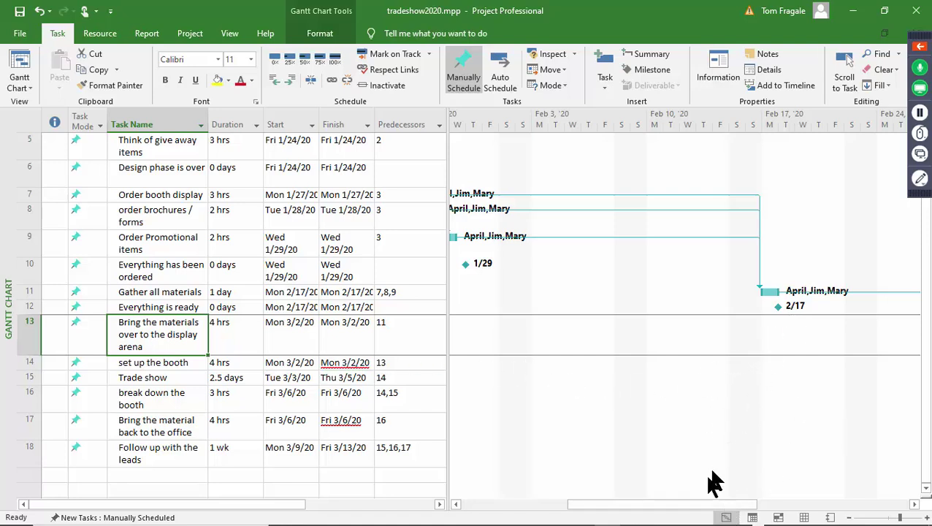
drag(668, 504, 580, 505)
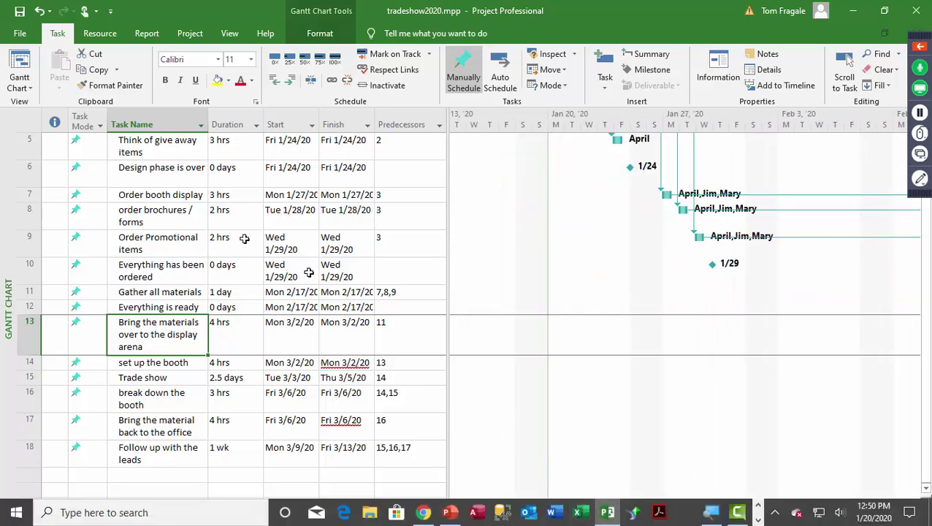
right_click(6, 177)
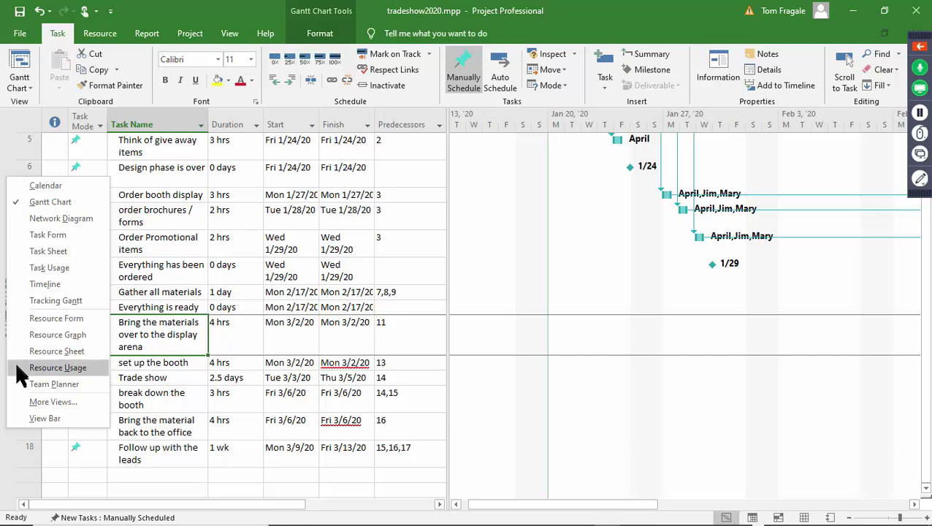
click(13, 132)
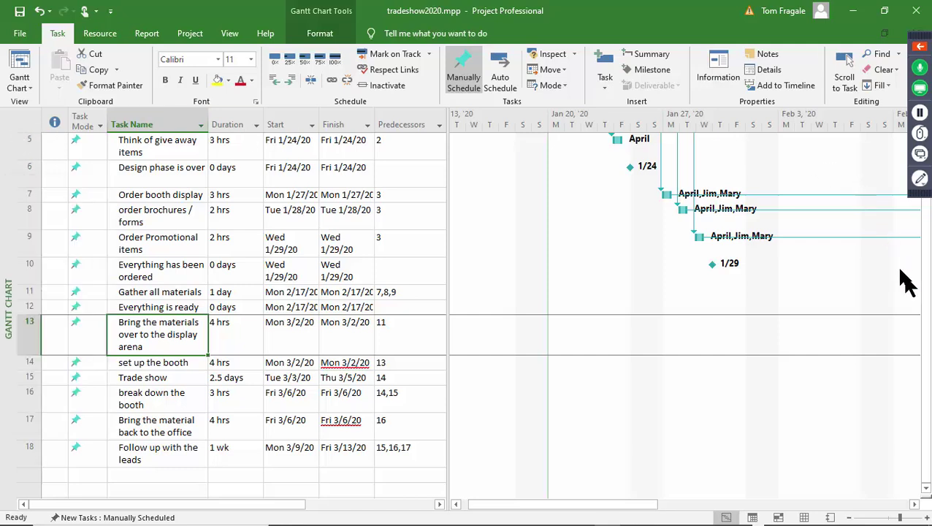
drag(922, 302, 926, 139)
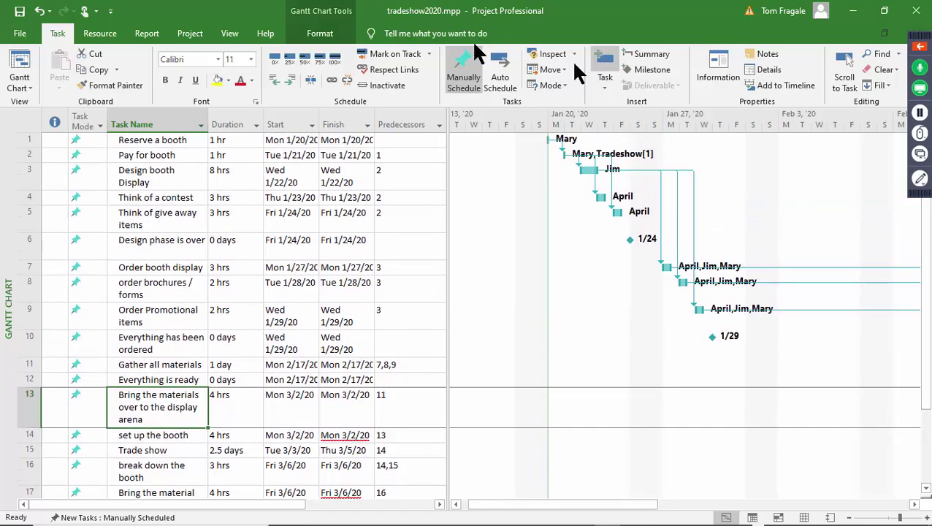
Step: Open the Cost Overview dashboard report and review the project cost and the cost status of the top-level tasks
click(142, 38)
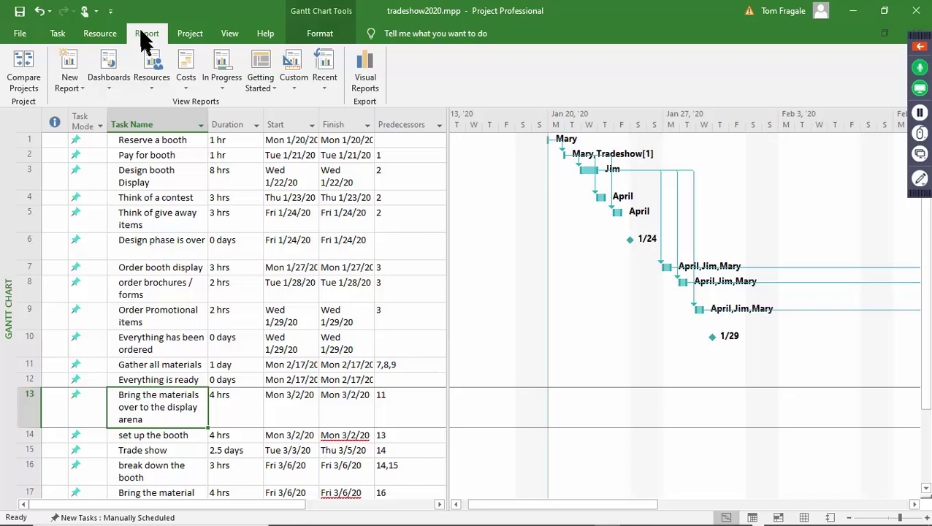
click(100, 80)
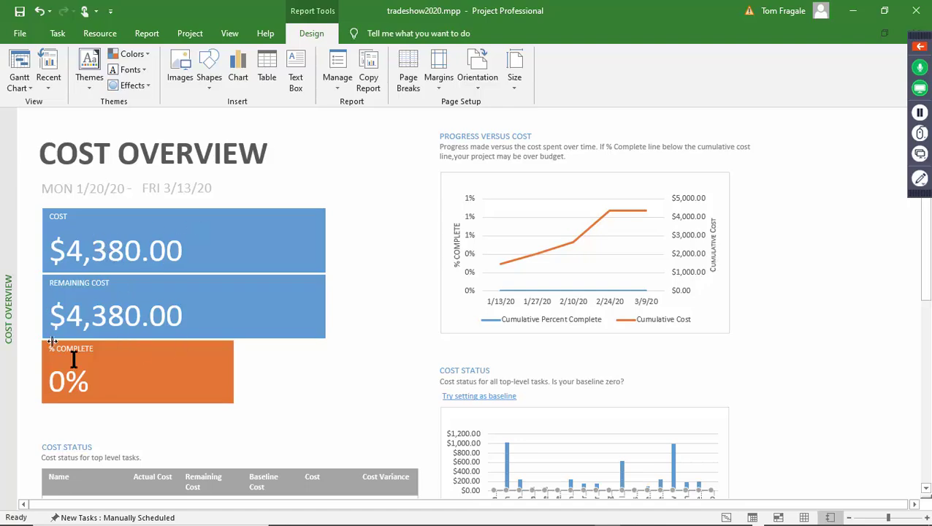
drag(928, 292, 928, 333)
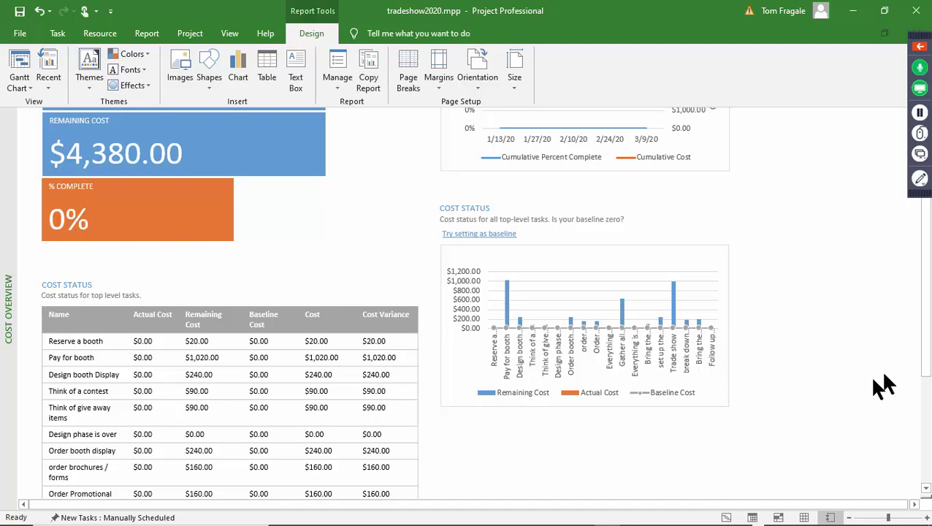
Step: Finish reviewing the Cost Overview's cost status table and open the Project Overview dashboard report
drag(927, 340, 929, 413)
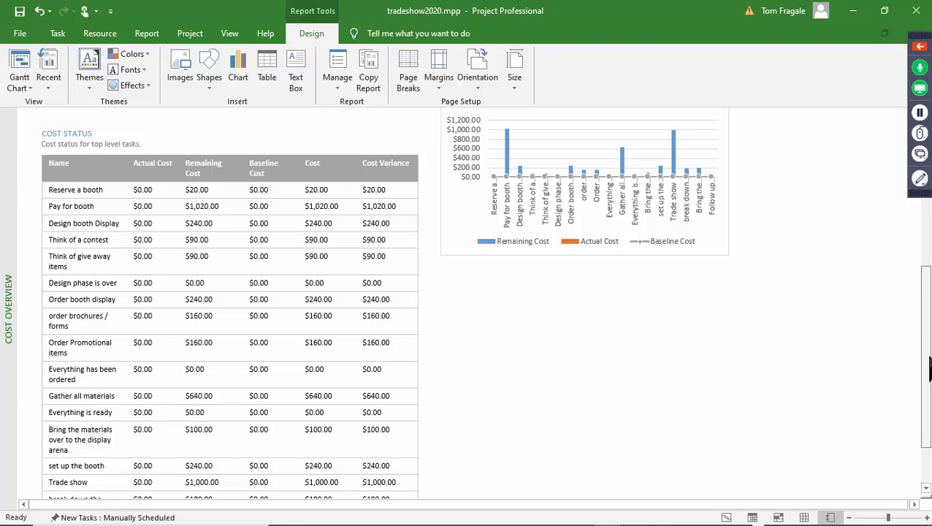
drag(926, 343, 926, 219)
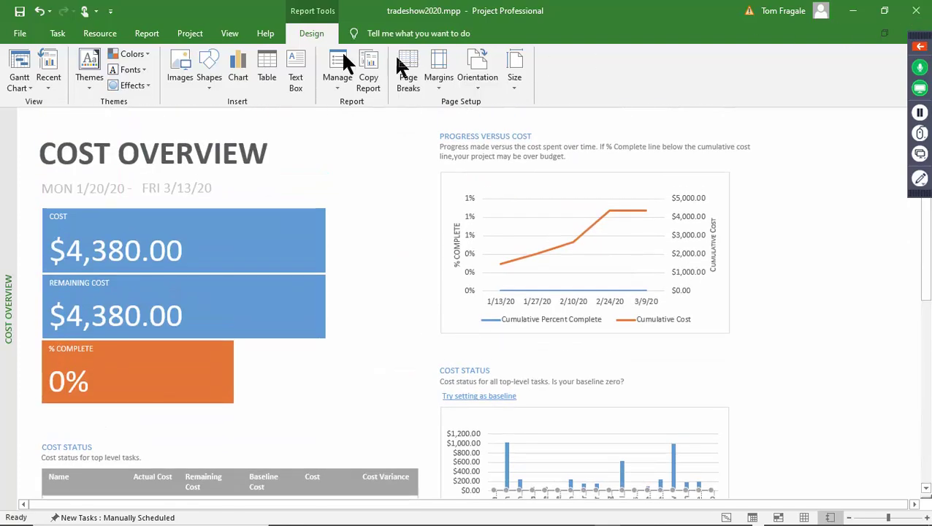
click(155, 31)
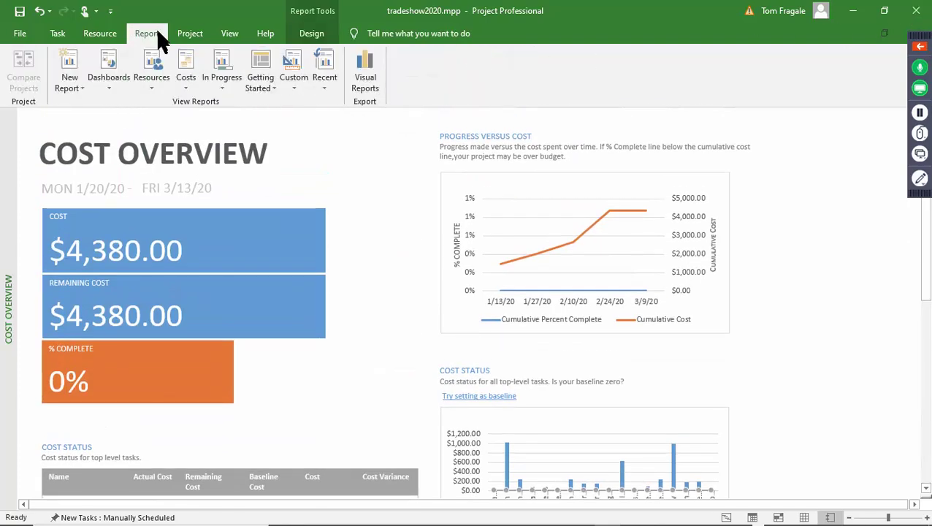
click(109, 82)
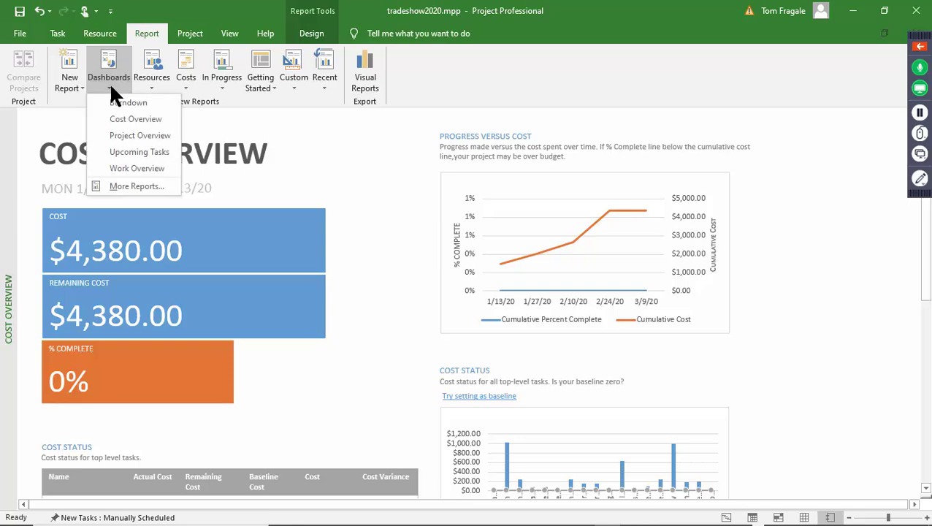
click(139, 135)
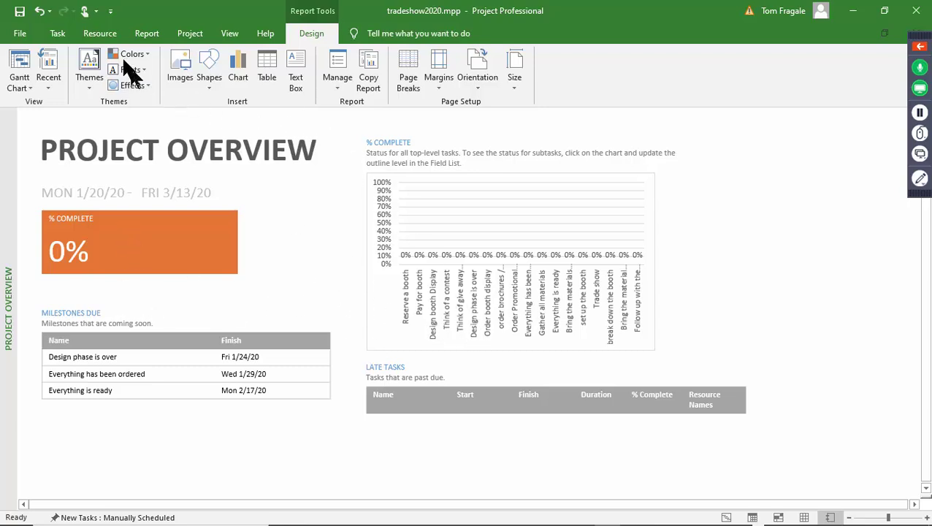
Step: Open the Upcoming Tasks dashboard report and review the remaining tasks and the tasks starting soon
click(152, 35)
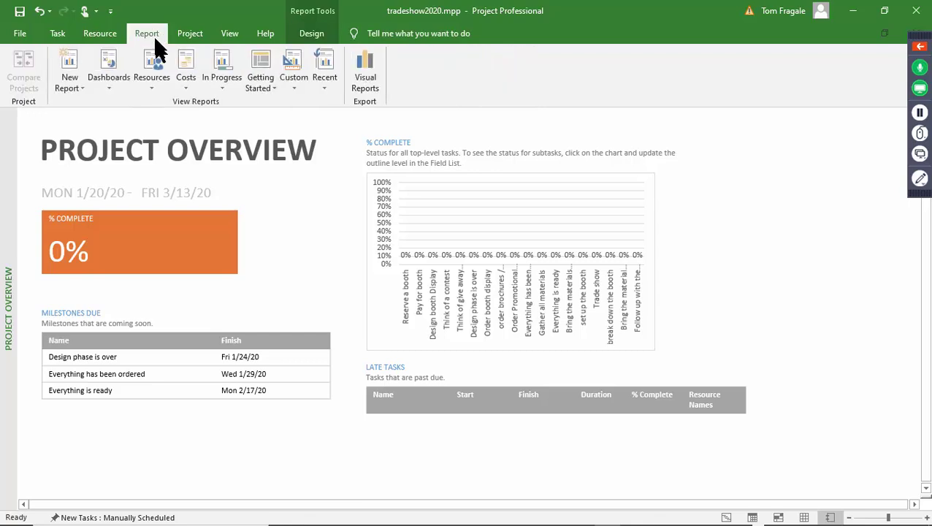
click(108, 82)
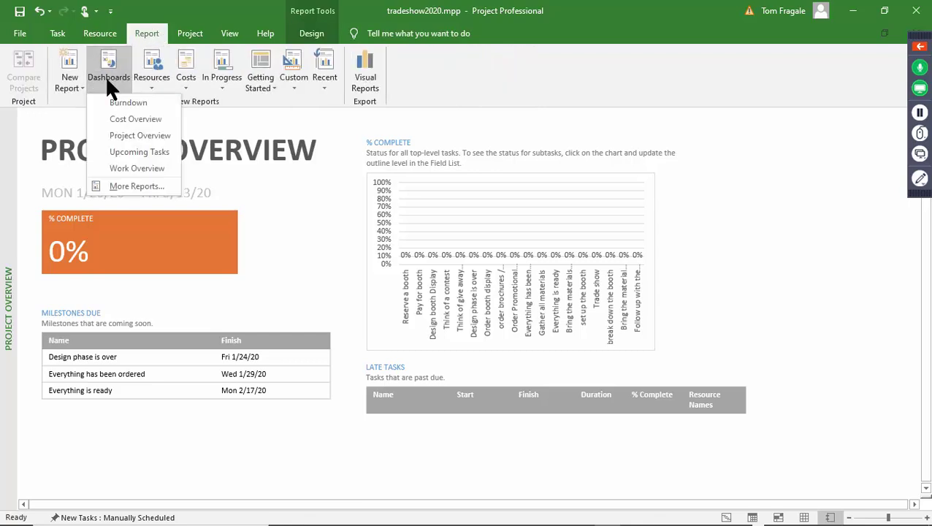
click(129, 152)
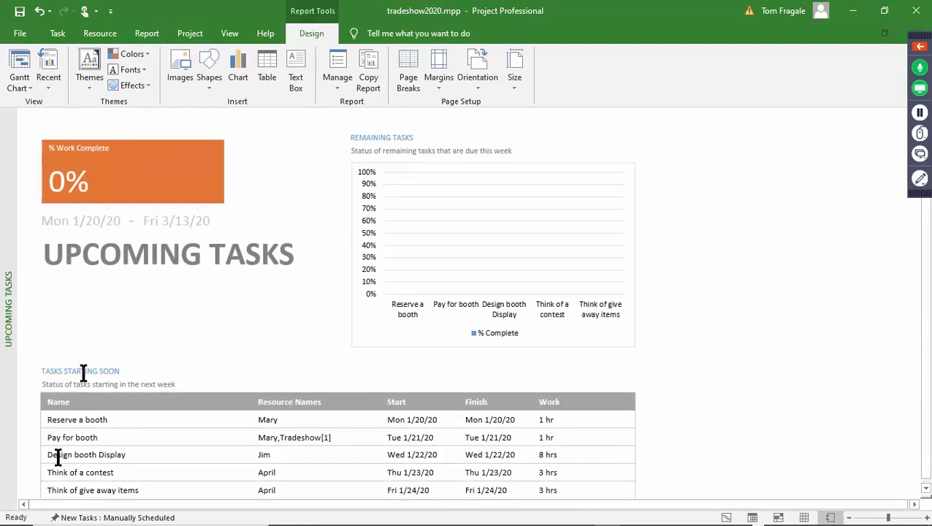
drag(929, 368, 929, 465)
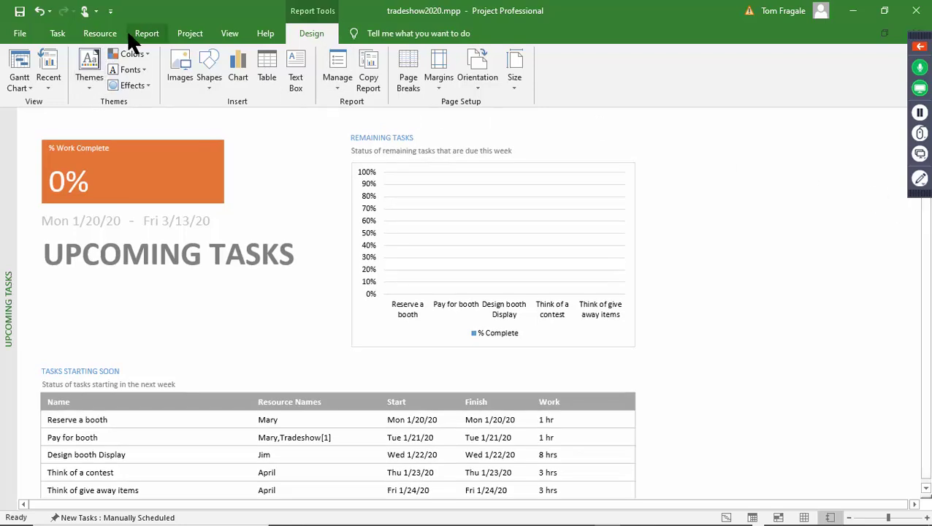
Step: Open the Work Overview dashboard report and review the work burndown and remaining work
click(155, 34)
click(117, 81)
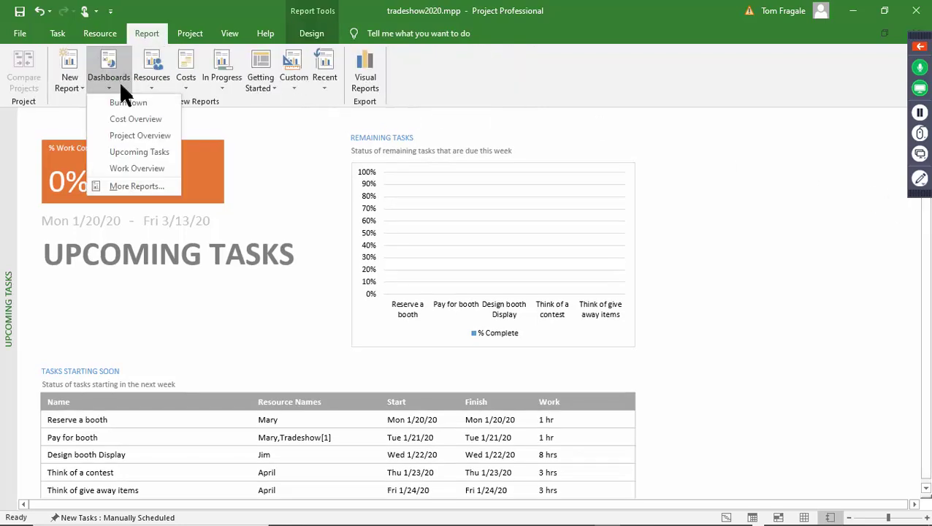
click(146, 167)
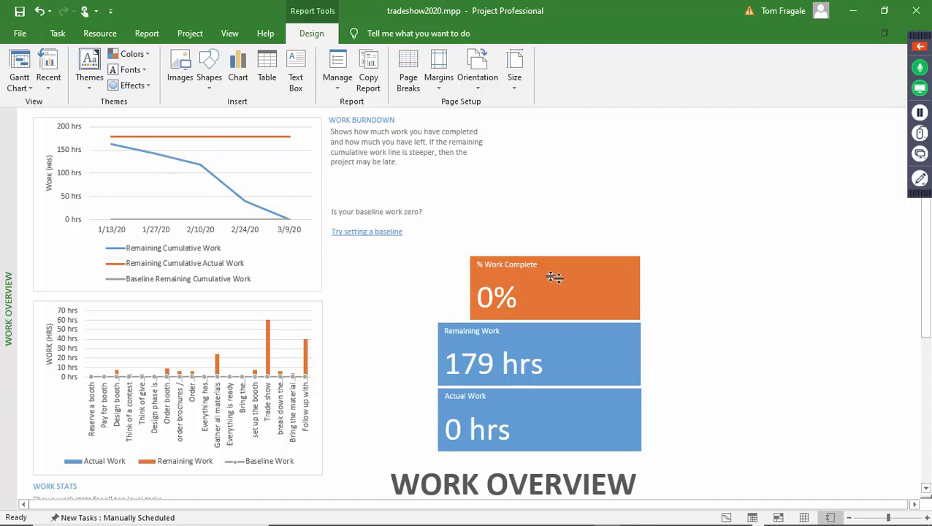
drag(924, 292, 925, 394)
Step: Open the Resource Overview report and review the work status of all work resources
click(130, 33)
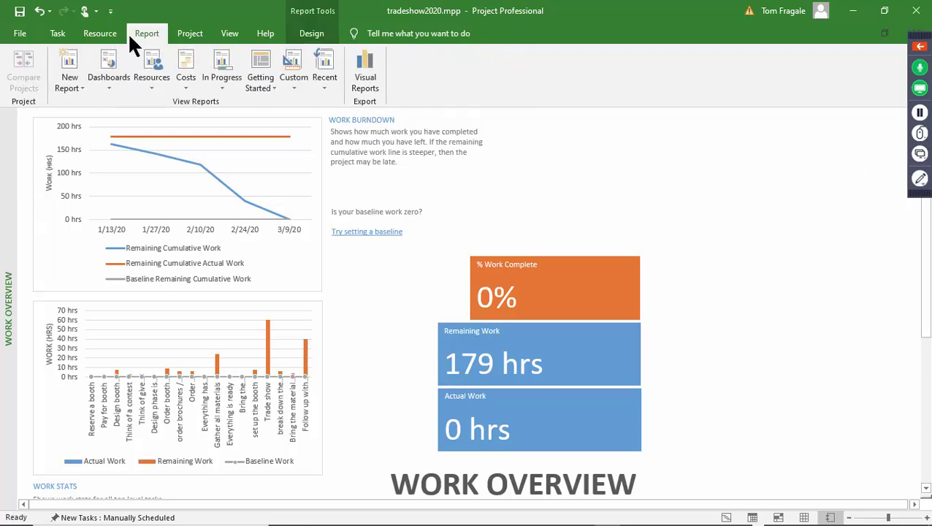
click(150, 89)
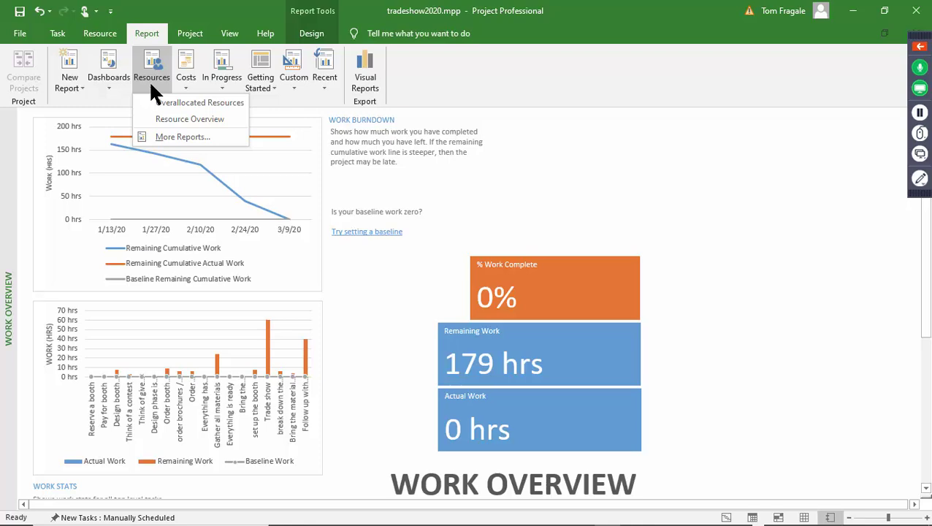
click(200, 118)
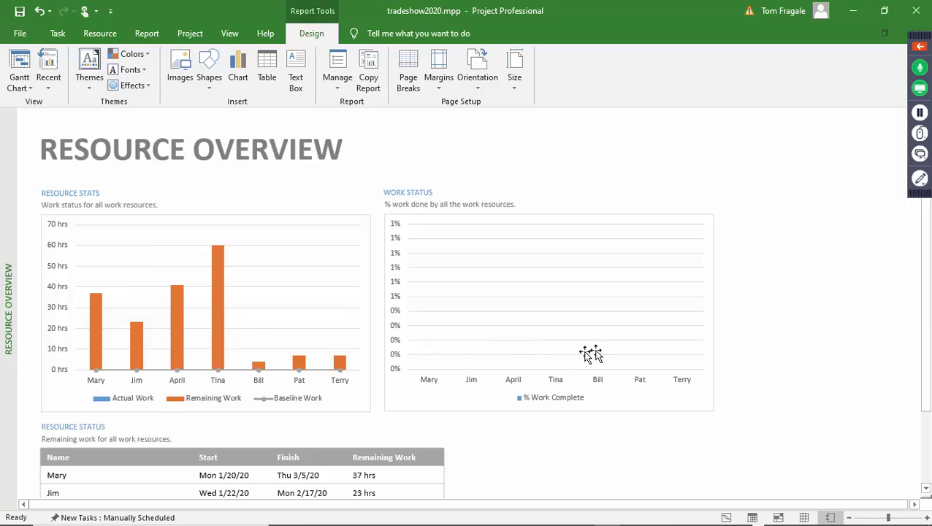
mouse_move(926, 286)
mouse_down()
mouse_move(917, 447)
mouse_move(925, 285)
mouse_up()
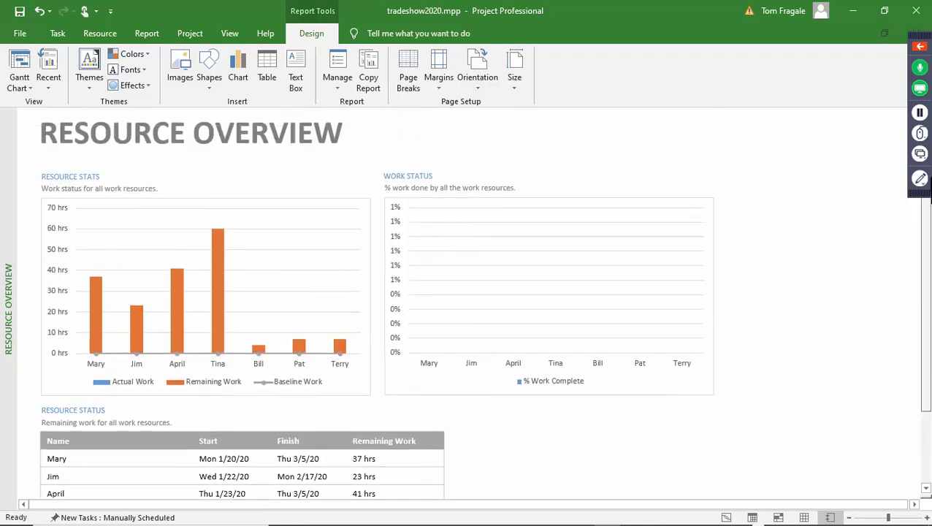
Step: Check which cost reports are available and open the Critical Tasks report
click(146, 34)
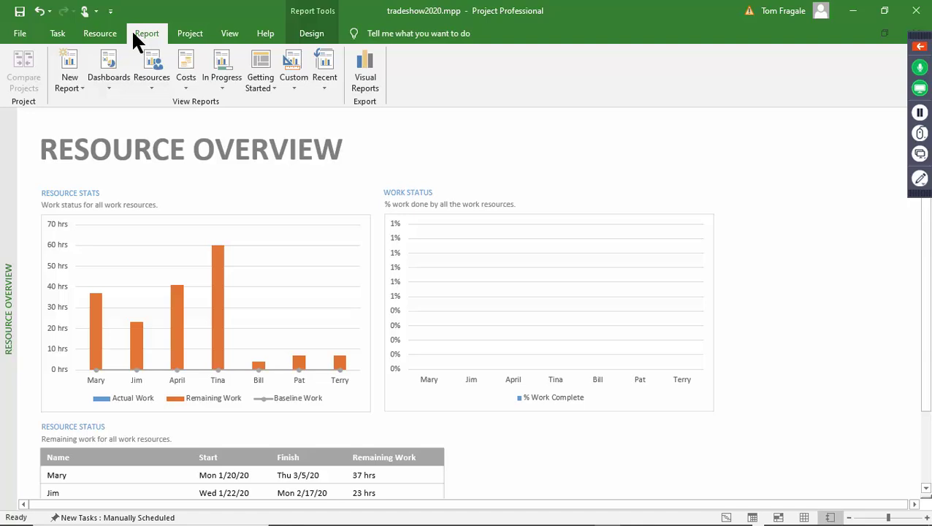
click(187, 85)
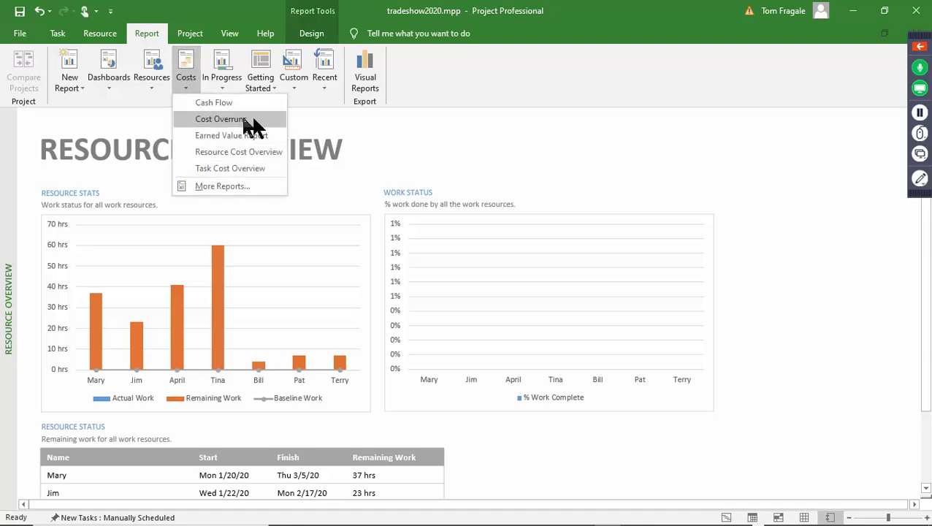
click(221, 91)
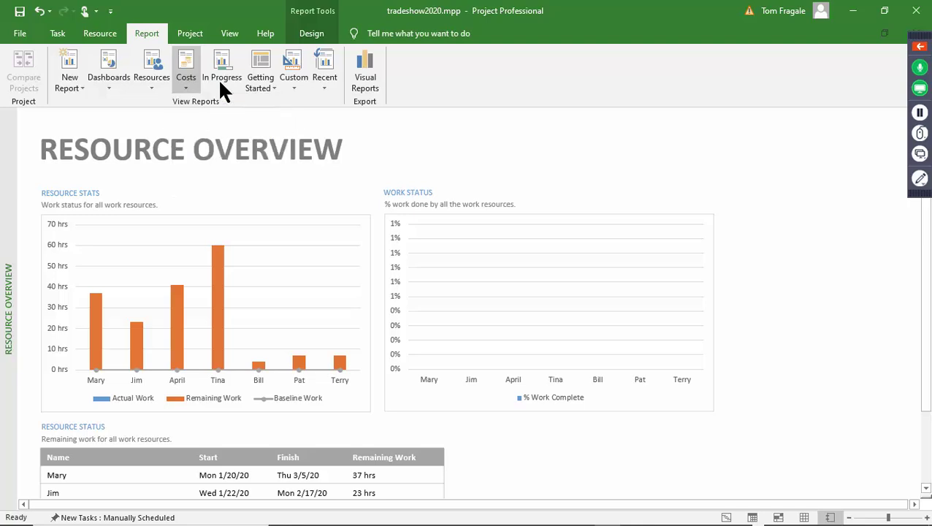
click(221, 80)
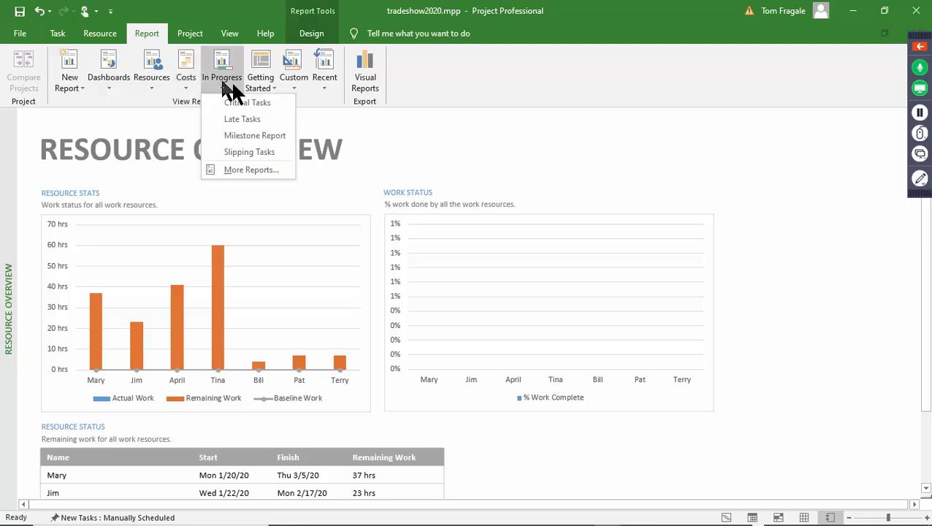
click(267, 103)
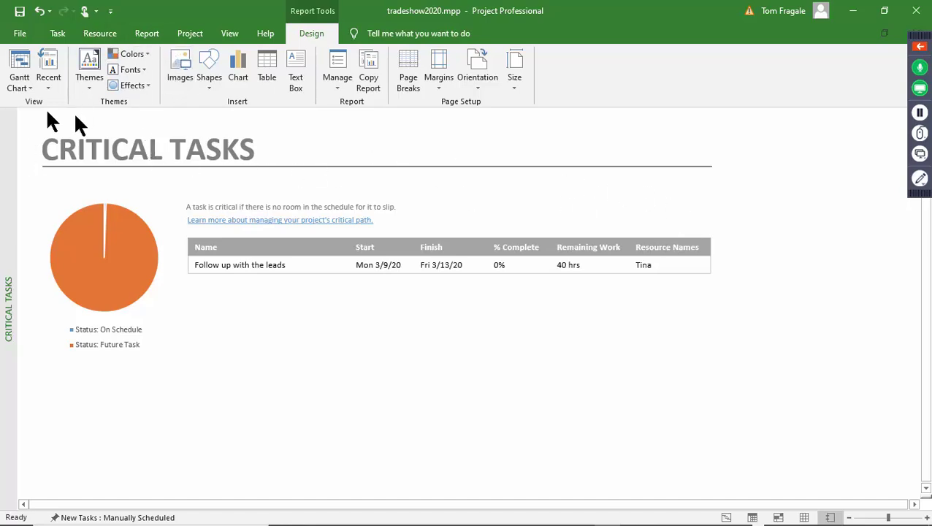
Step: Return to the Gantt Chart and view the general task information of "Reserve a booth", including its percent complete
click(18, 64)
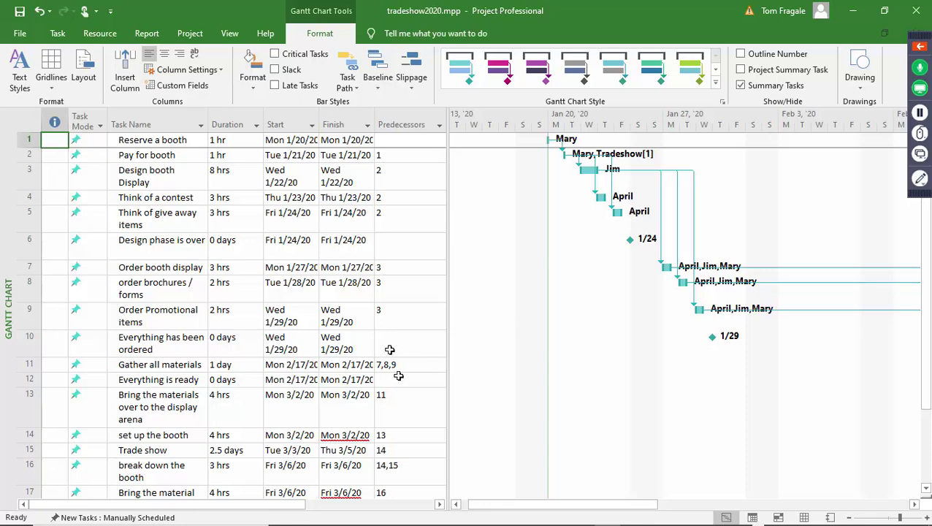
right_click(165, 139)
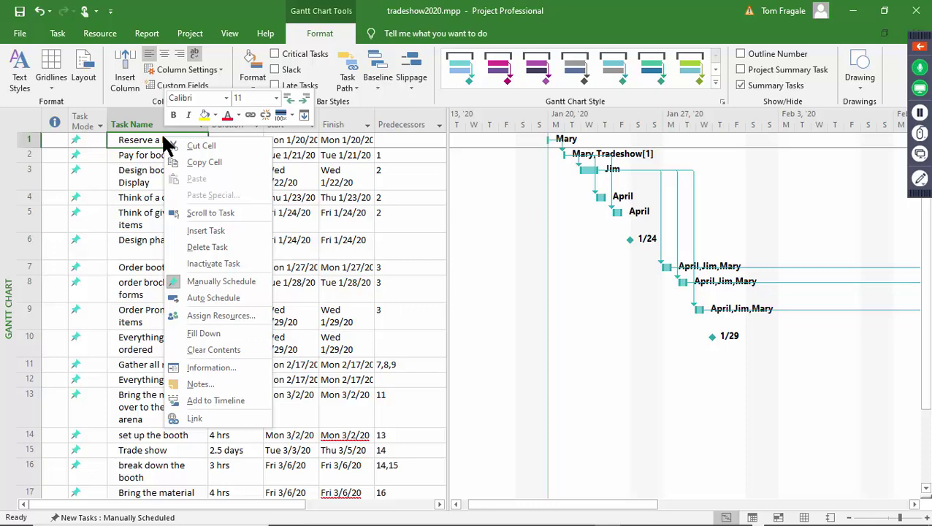
click(213, 370)
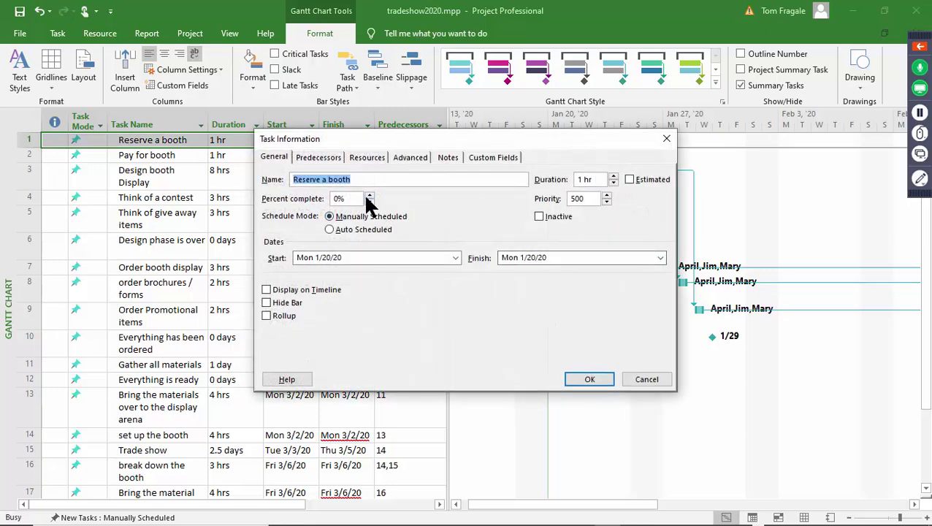
click(647, 375)
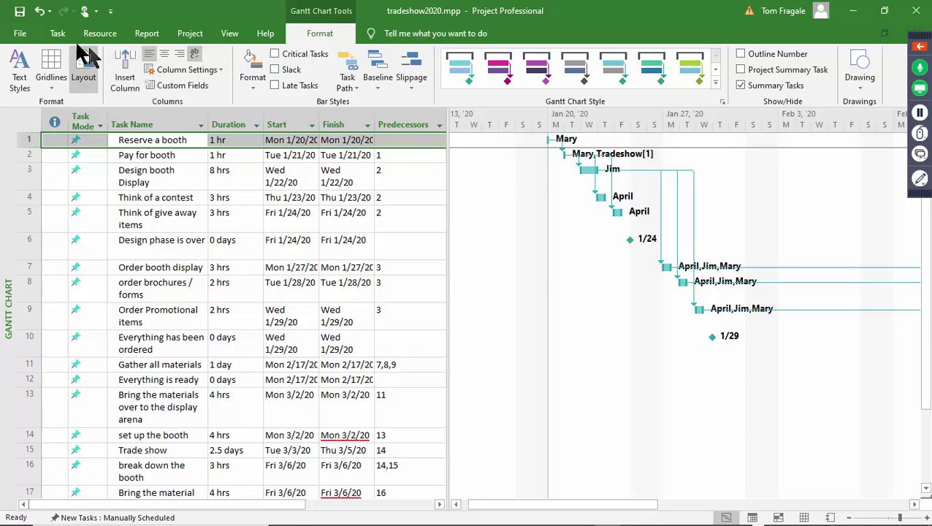
Step: Mark the "Reserve a booth" task as 100% complete
click(56, 34)
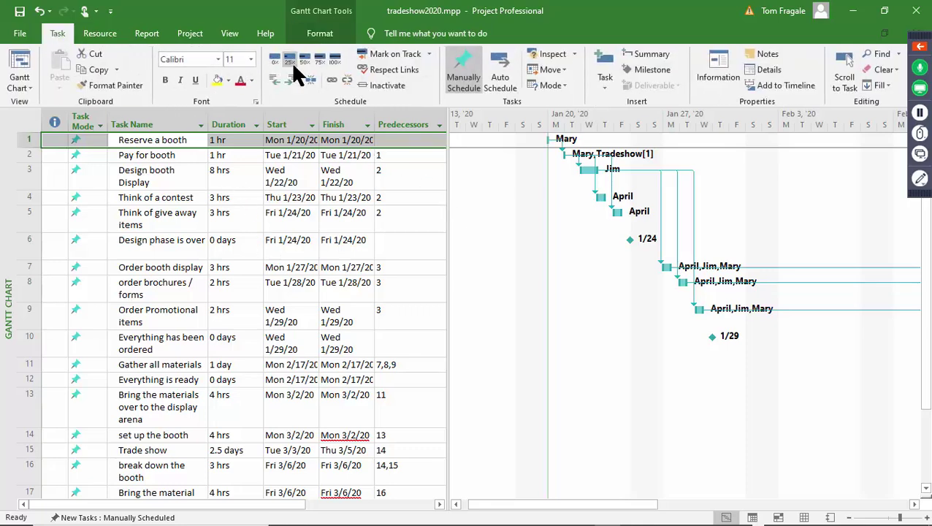
click(335, 63)
Step: Open the Project Overview dashboard report and review the project's percent complete by task
click(147, 34)
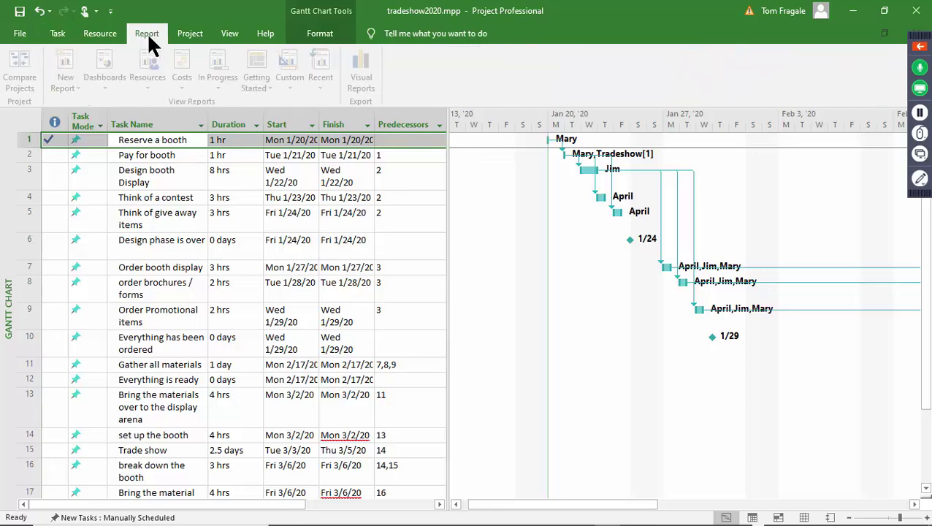
click(110, 82)
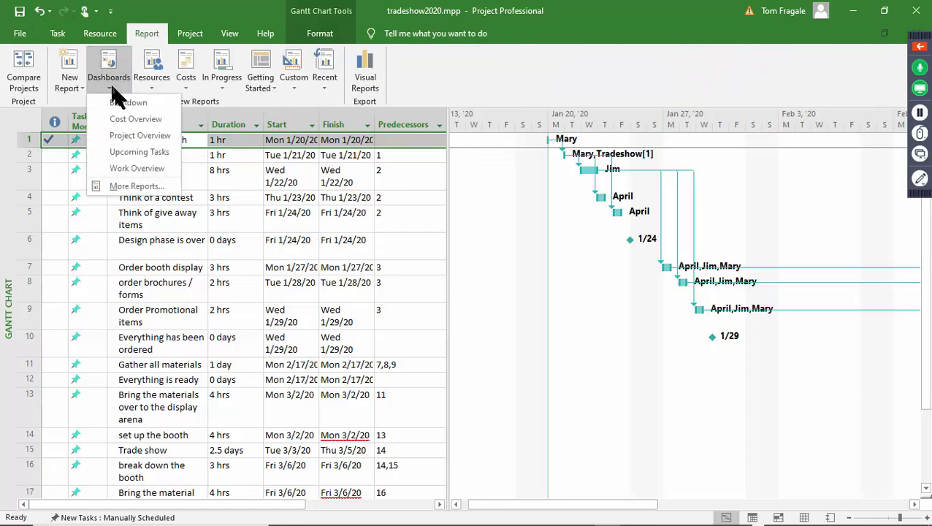
click(146, 134)
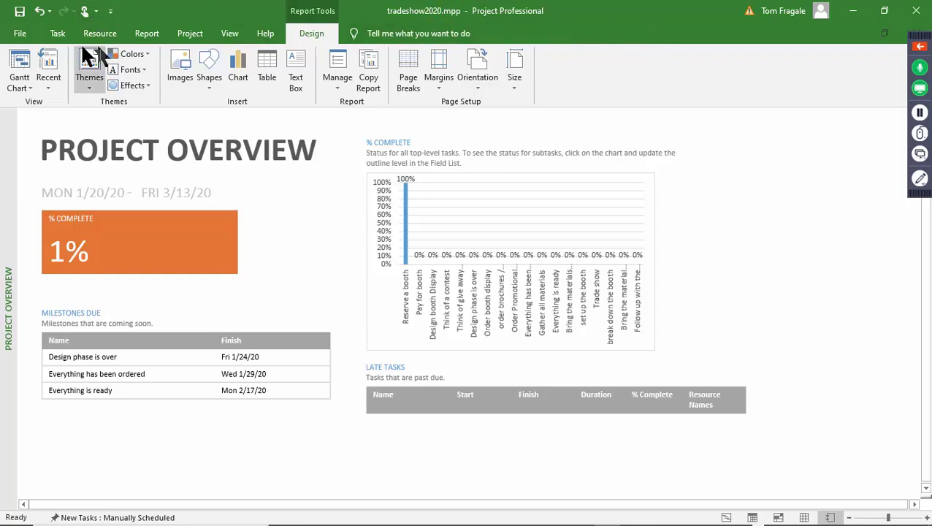
Step: Return to the Gantt Chart and mark the "Pay for booth" task as 100% complete
click(20, 65)
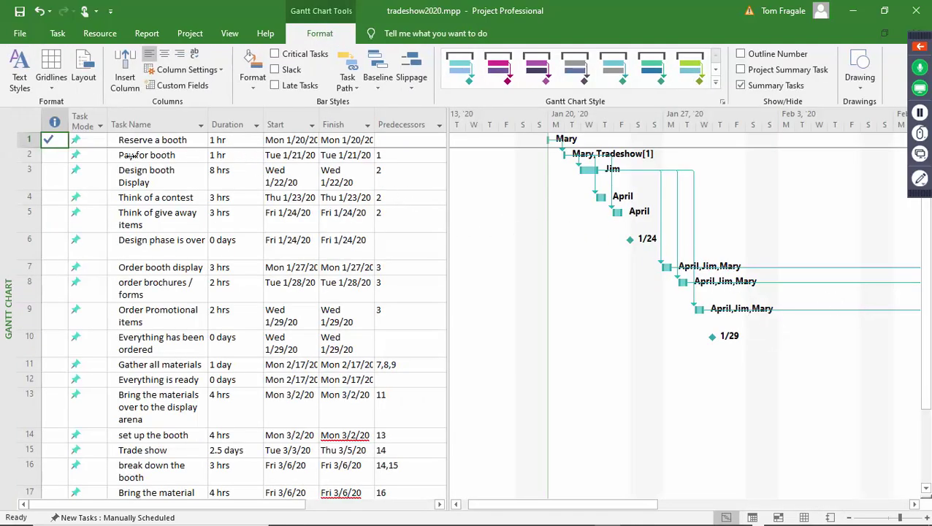
click(97, 153)
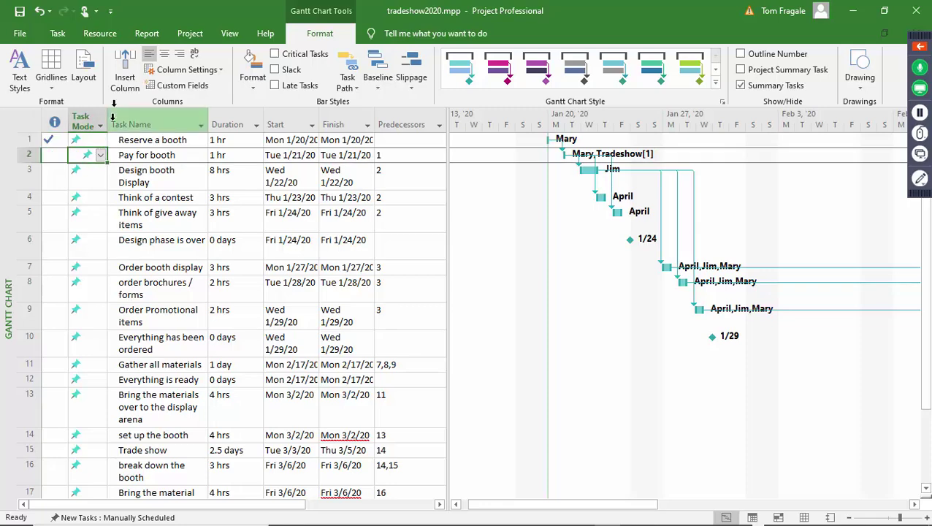
click(57, 33)
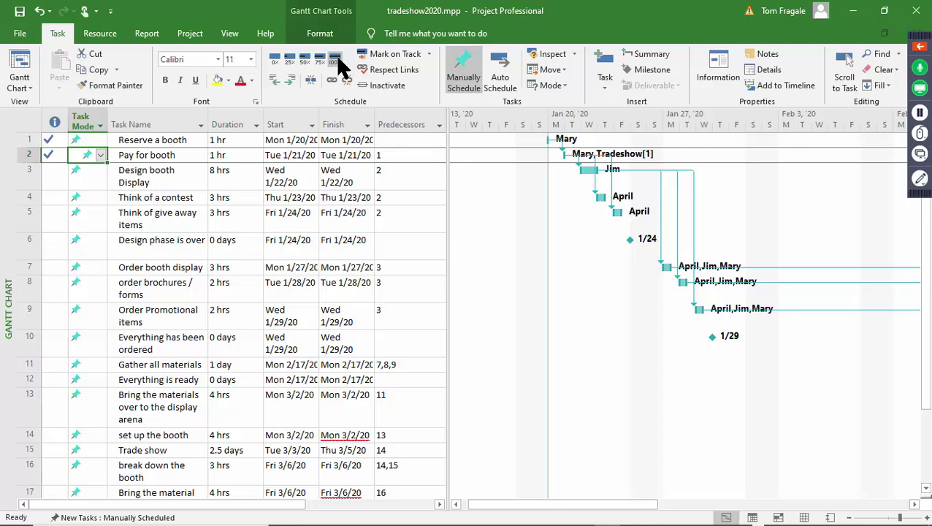
Step: Set "Design booth Display" to 50% complete and "Think of a contest" to 100% complete
click(62, 182)
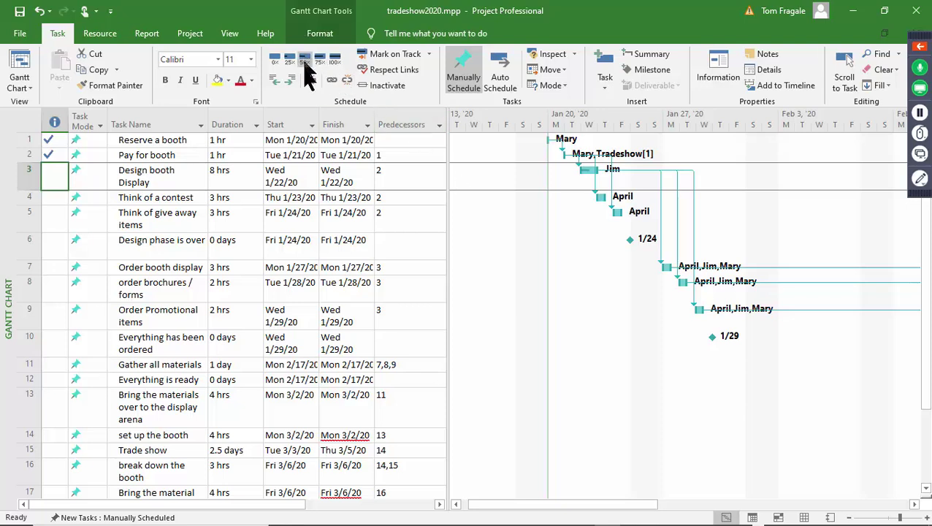
click(53, 198)
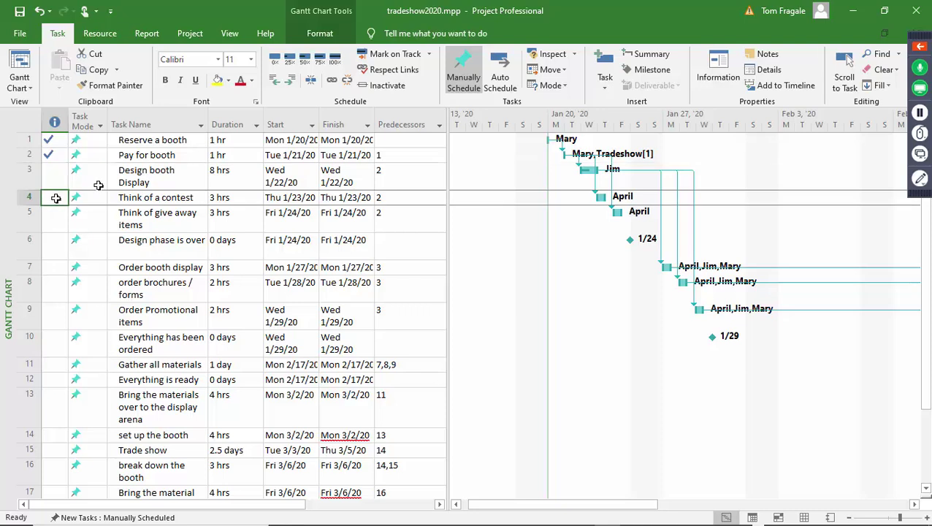
click(335, 61)
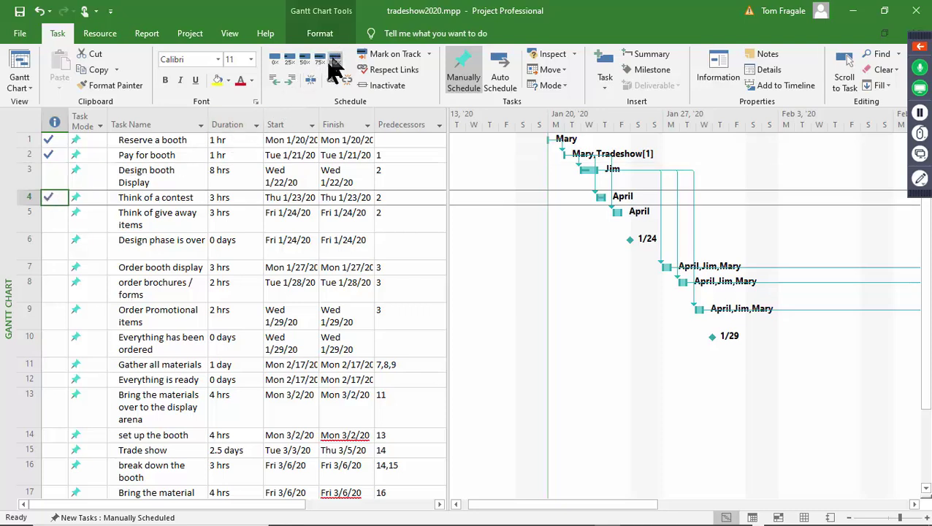
Step: Mark the "Think of give away items" task as 100% complete
click(50, 218)
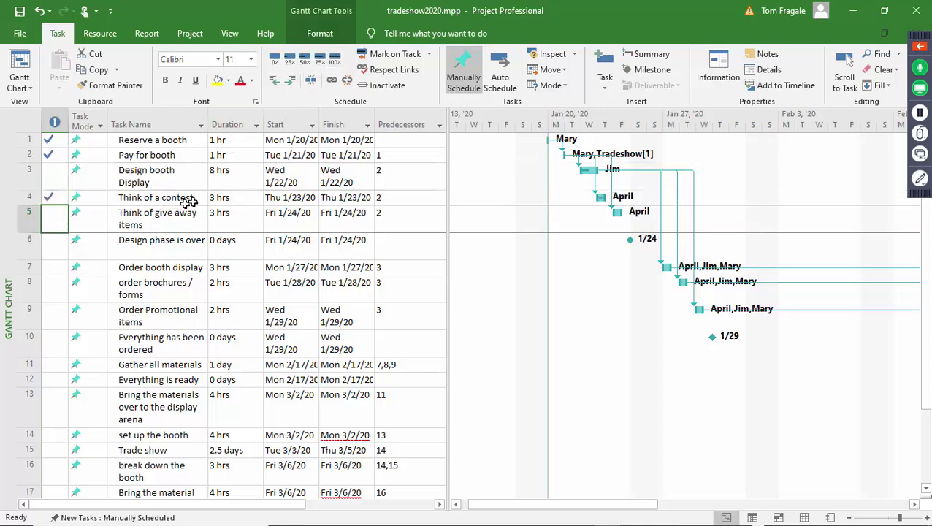
click(335, 61)
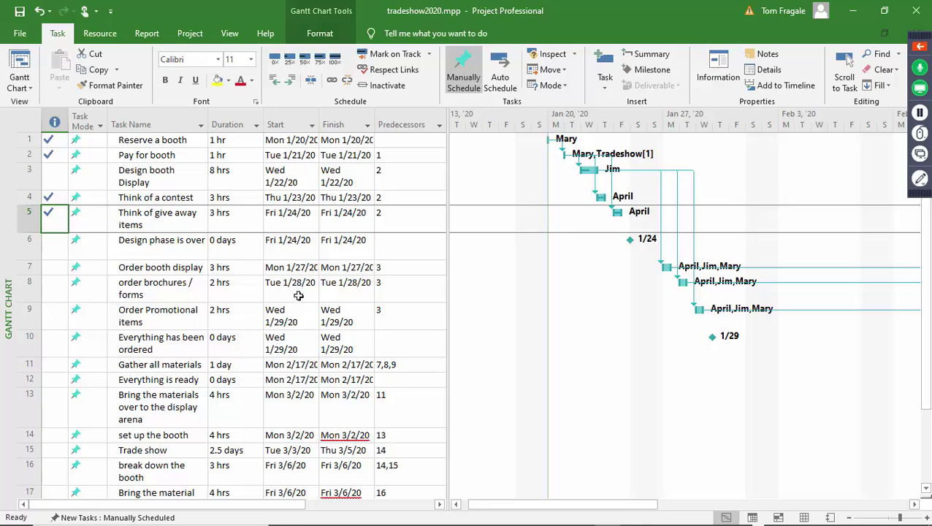
Step: Open the Cost Overview dashboard report and review the project's costs, percent complete and cost status by task
click(150, 34)
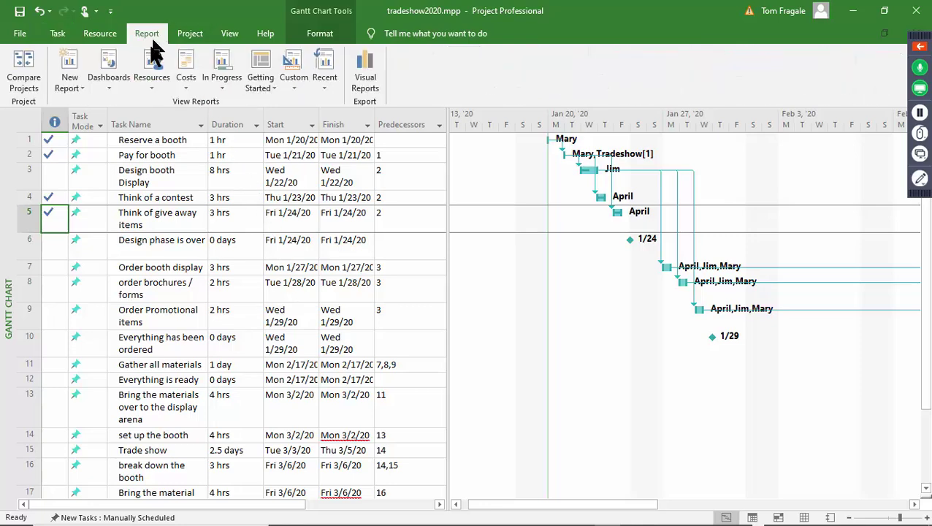
click(115, 79)
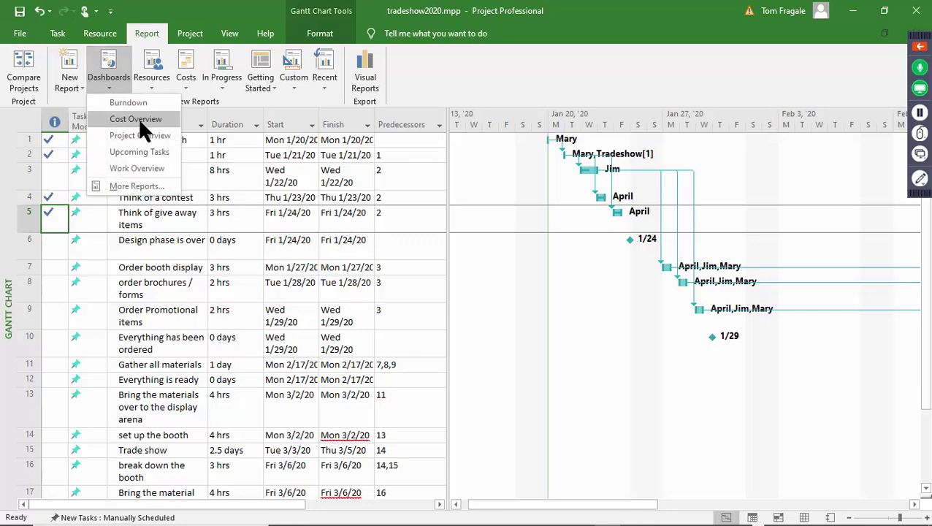
click(138, 118)
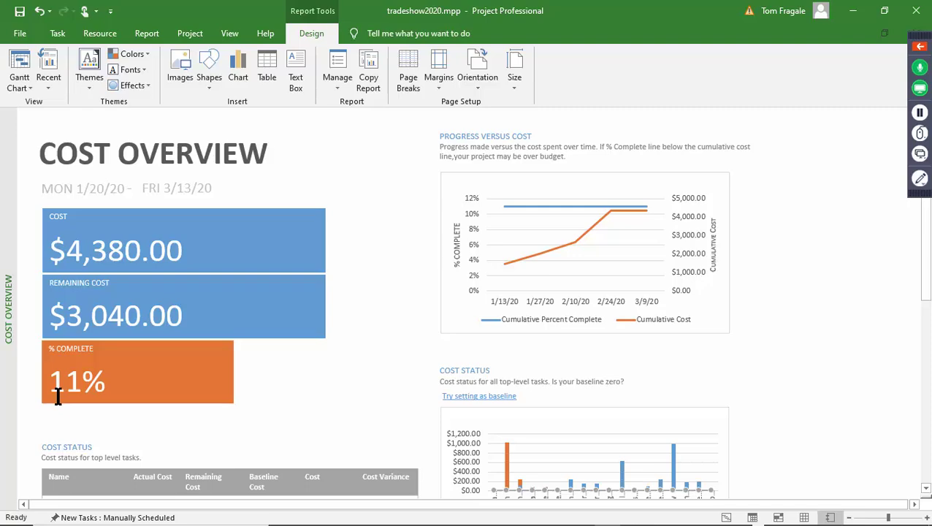
drag(924, 286, 927, 339)
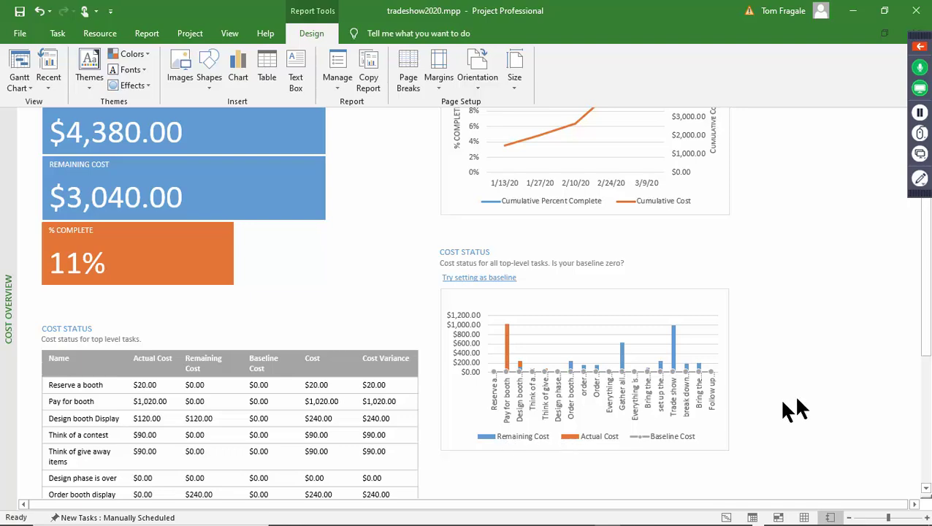
drag(926, 307, 926, 146)
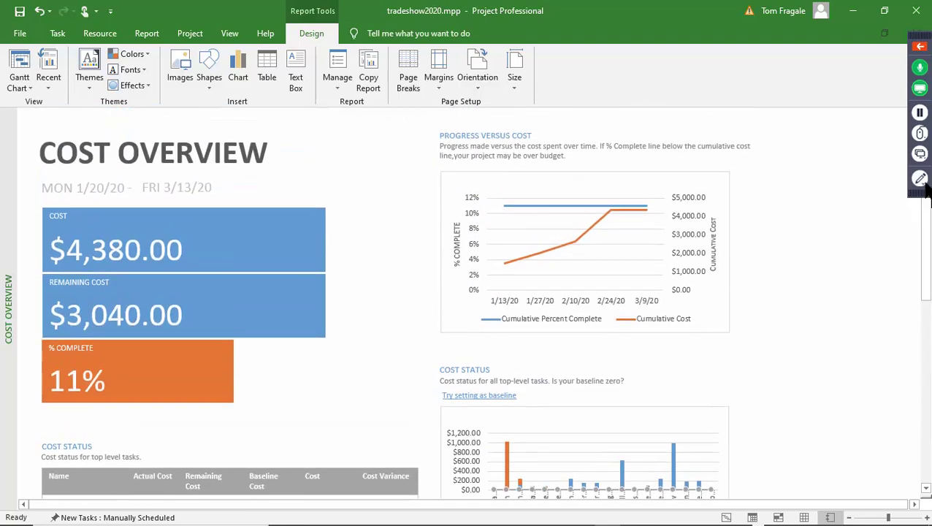
Step: Return to the Gantt Chart and set the duration of the "Design booth Display" task to 10 hrs
click(17, 71)
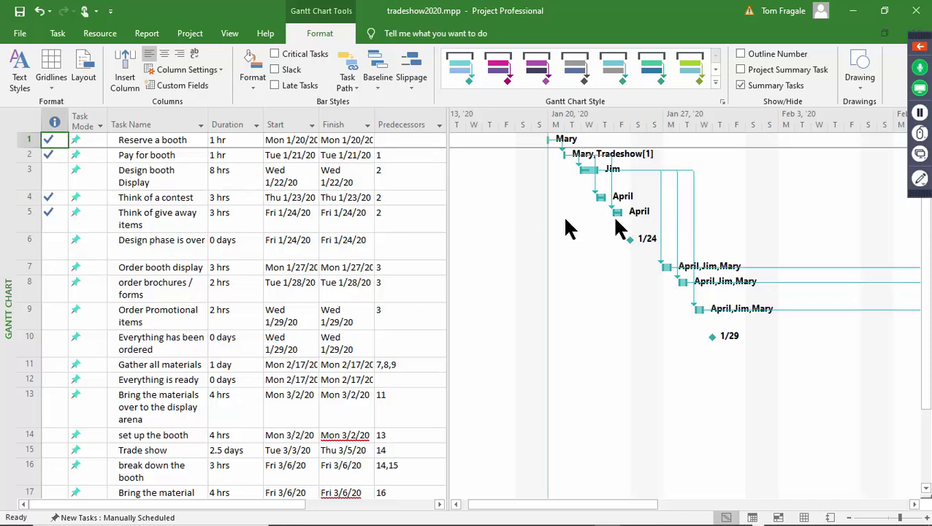
click(213, 168)
text(8)
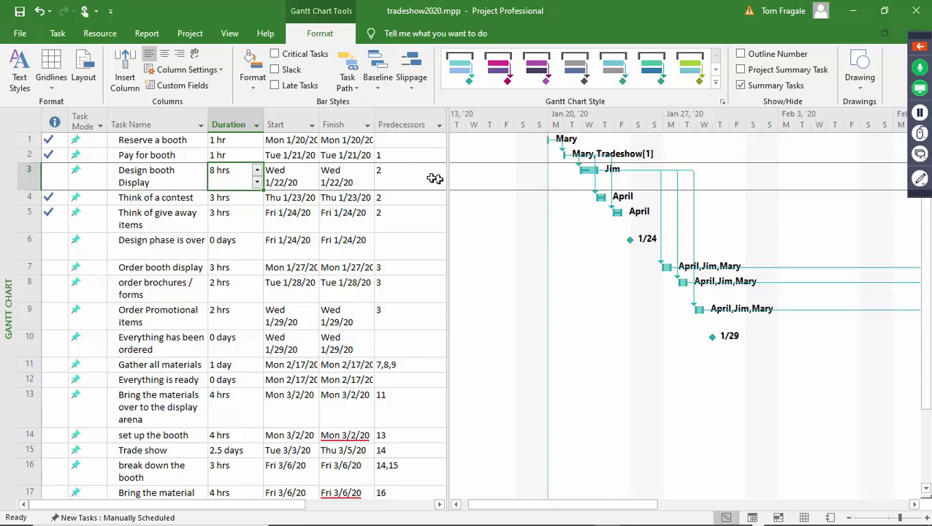
click(58, 33)
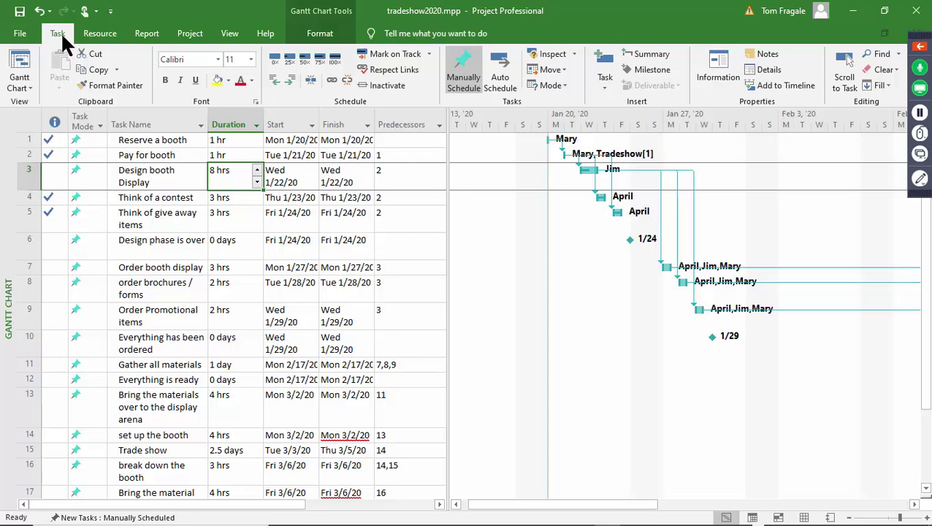
click(217, 174)
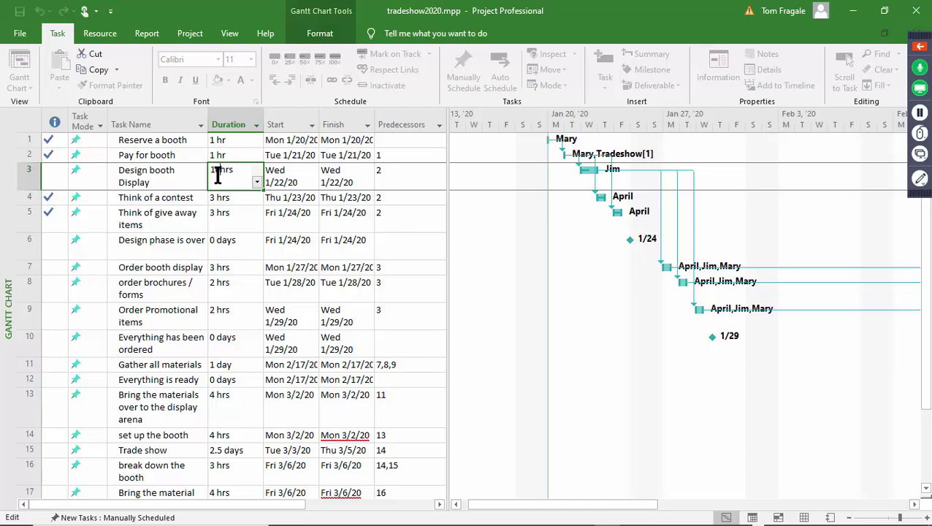
key(Return)
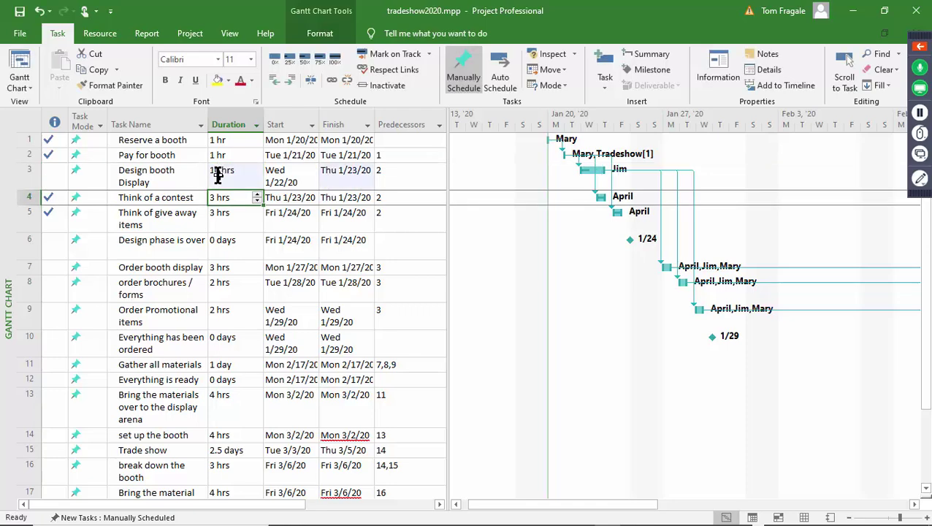
click(302, 180)
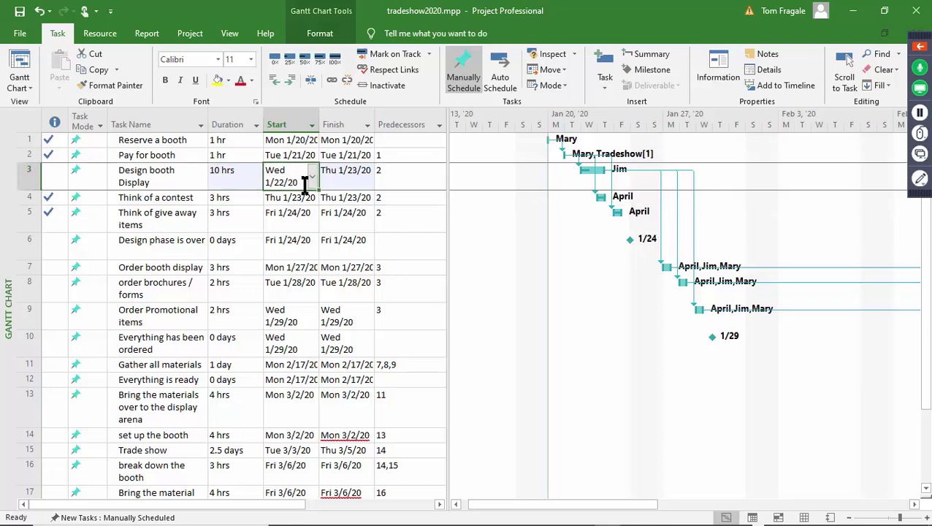
click(343, 177)
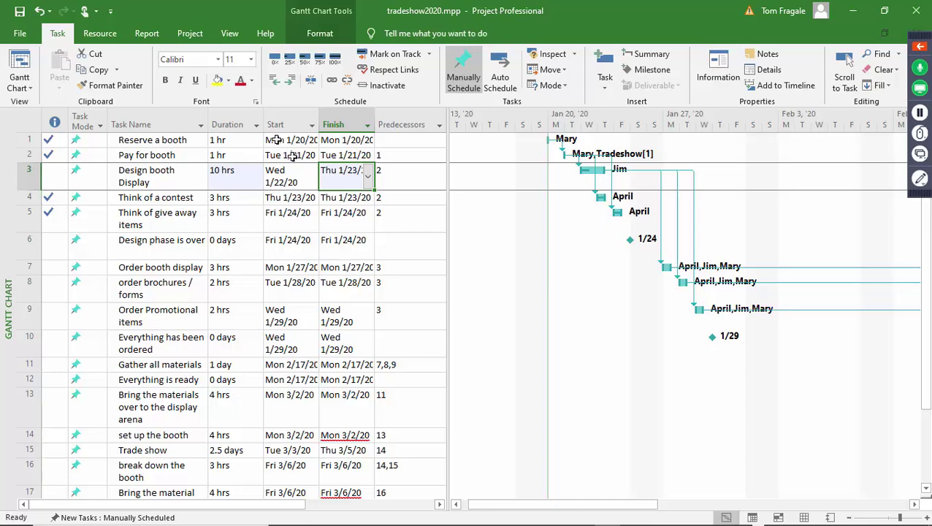
Step: Review the project statistics for duration, work and cost from the project information
click(197, 36)
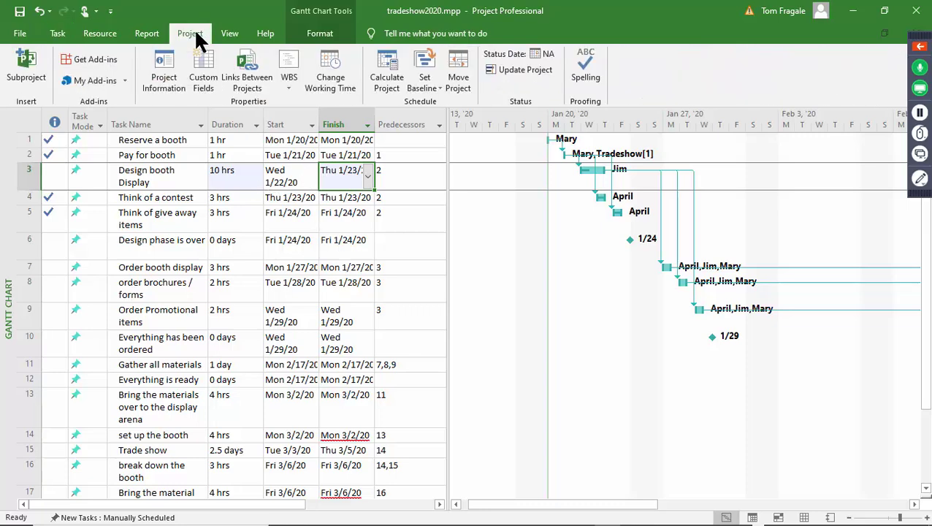
click(166, 73)
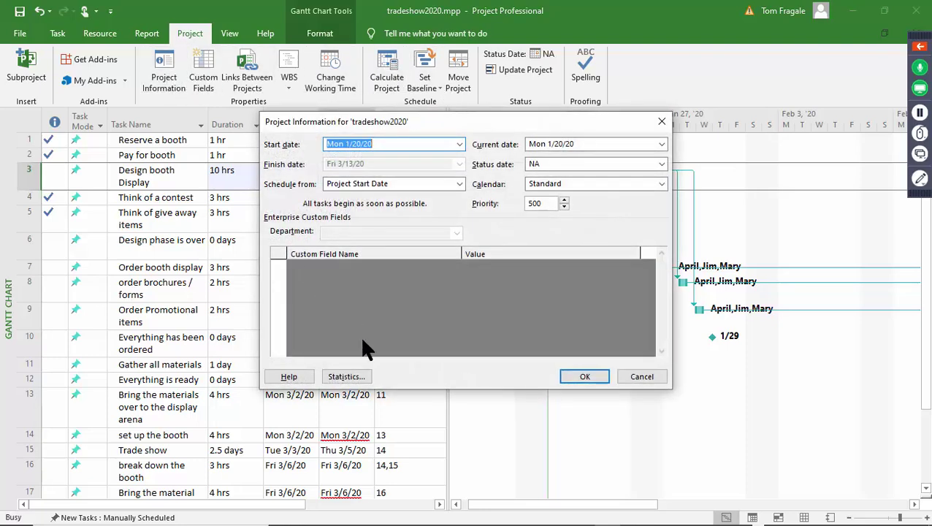
click(348, 378)
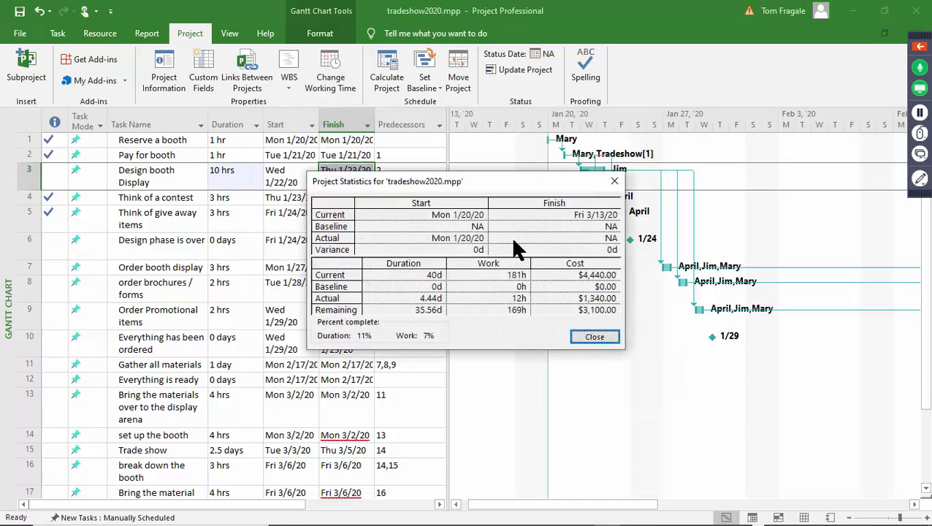
click(593, 338)
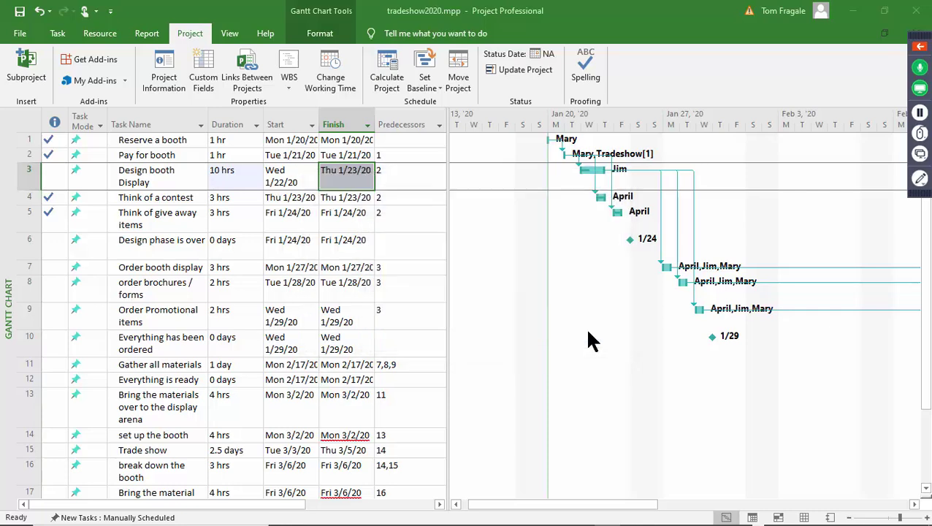
Step: Reopen the Cost Overview dashboard report to check the total and remaining cost after the duration change
click(155, 34)
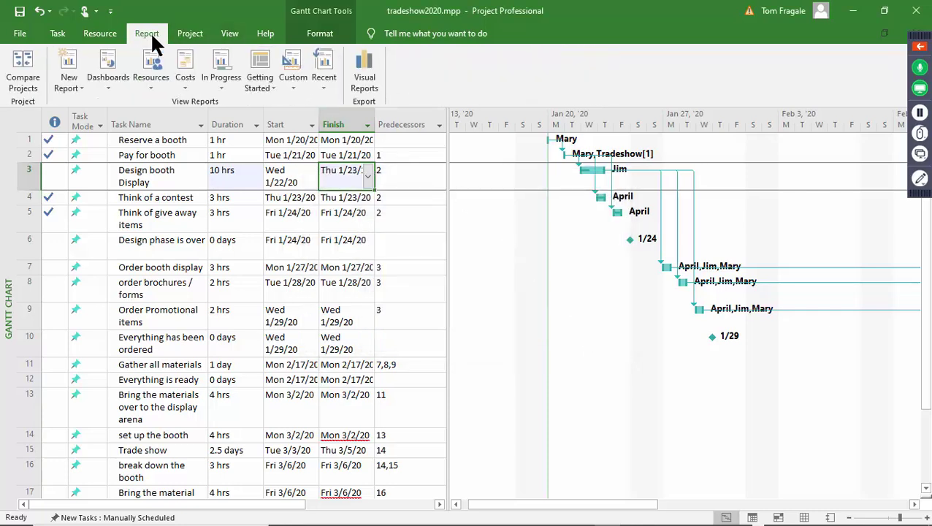
click(115, 82)
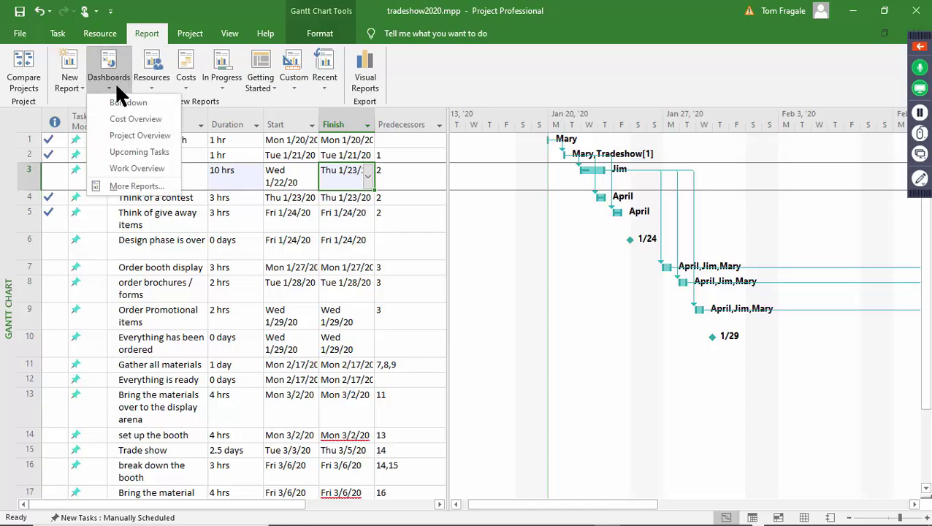
click(142, 117)
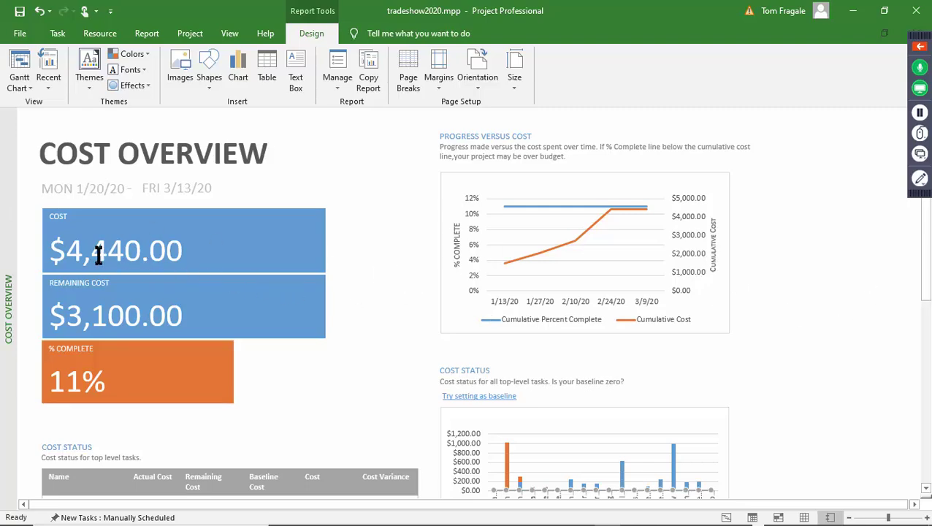
drag(926, 289, 926, 124)
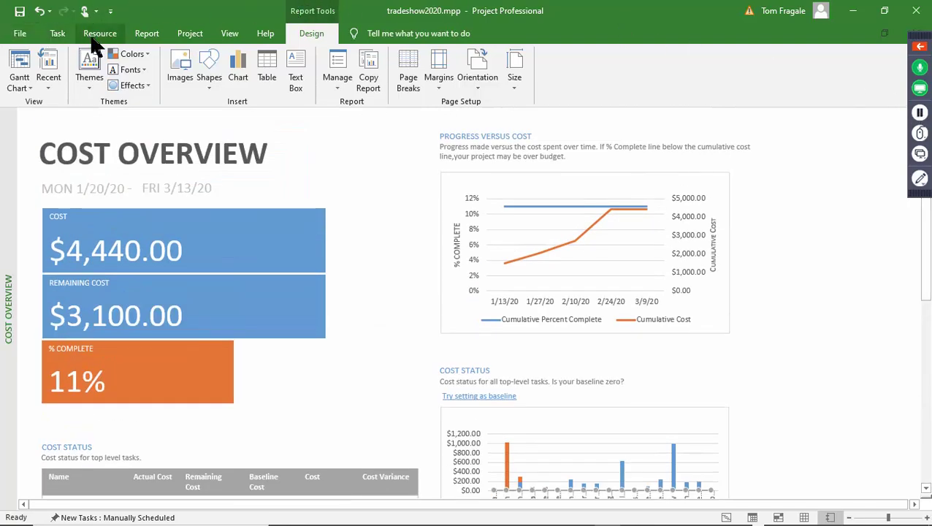
Step: Return to the Gantt Chart and mark the "Design booth Display" task as 100% complete
click(14, 66)
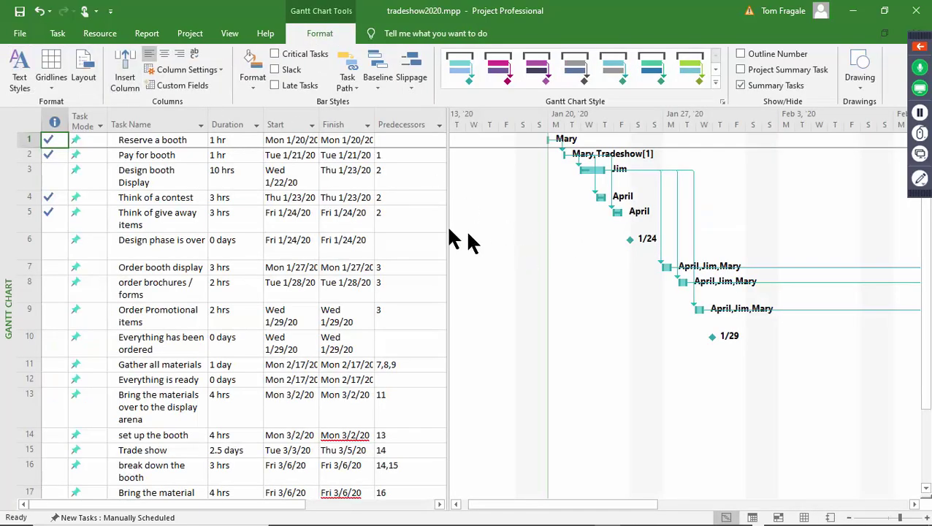
click(58, 176)
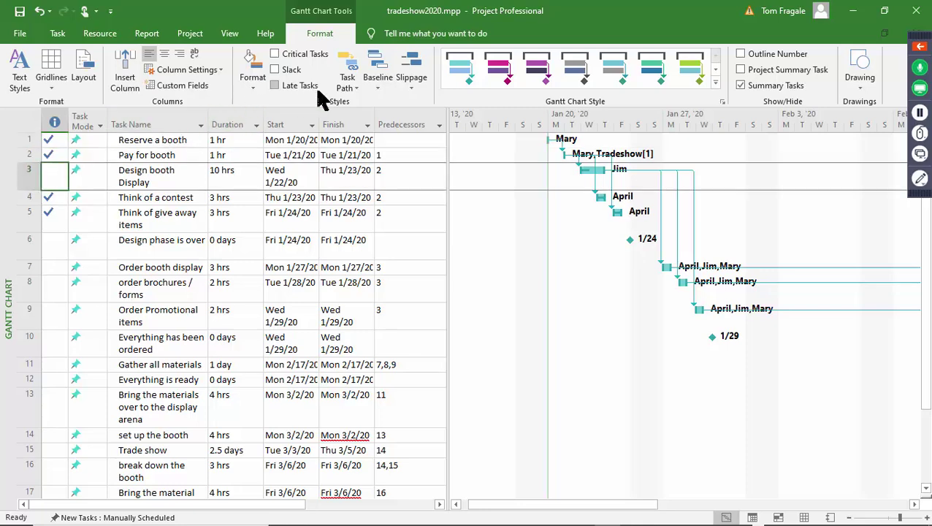
click(57, 33)
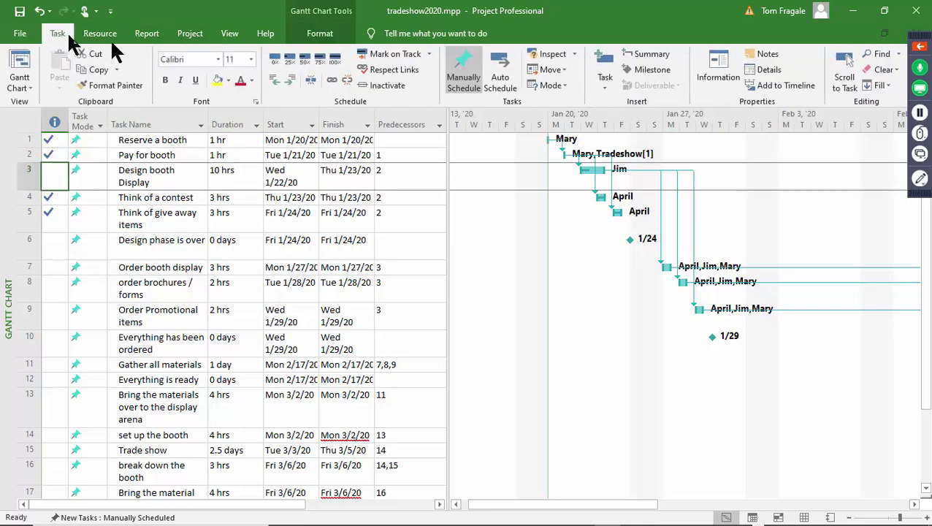
click(335, 58)
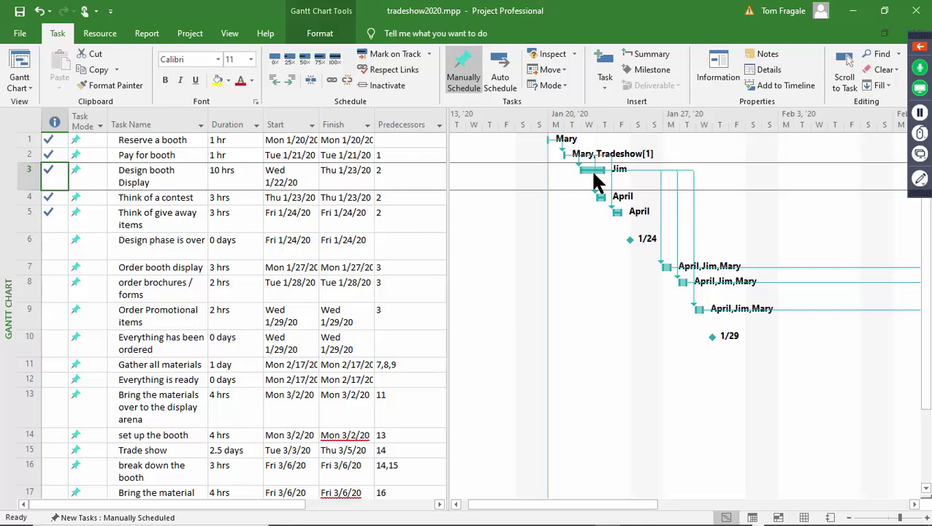
Step: Inspect the bar style definitions for the Gantt Chart and close them without making changes
drag(598, 172, 606, 171)
right_click(534, 176)
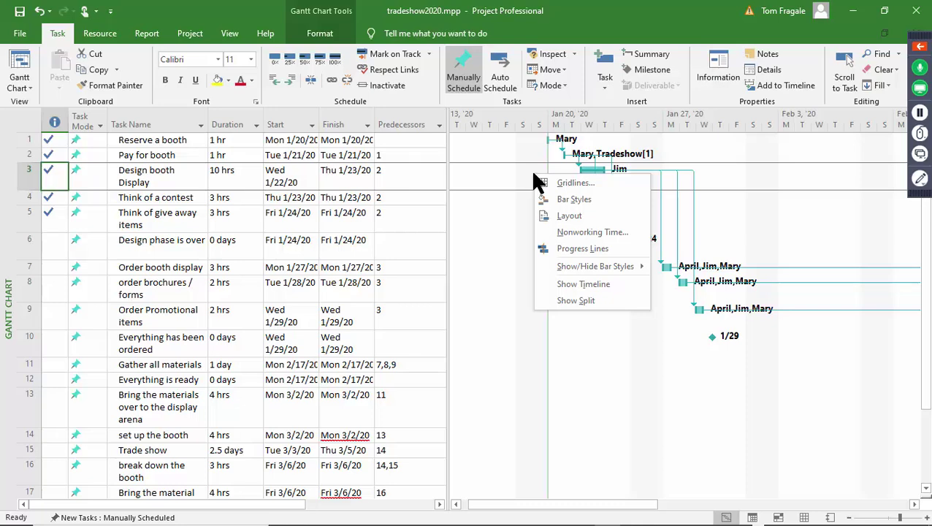
click(582, 196)
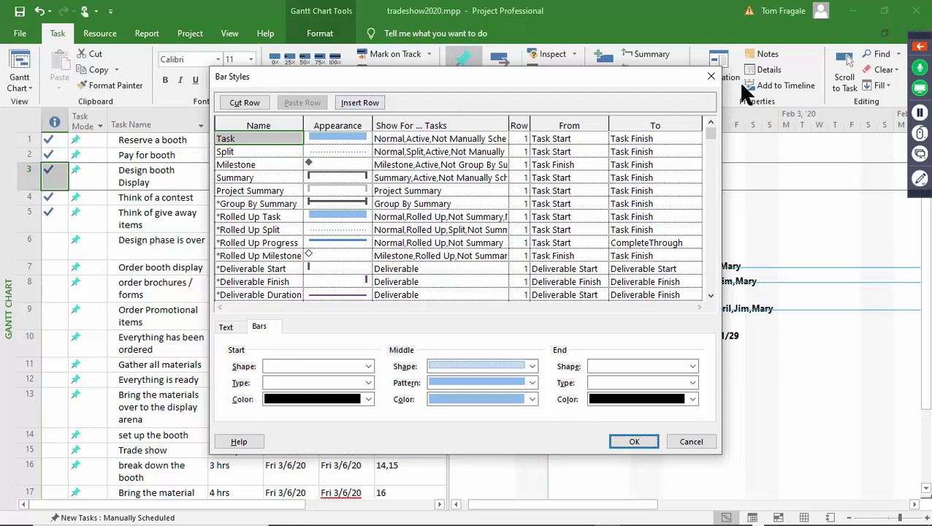
click(711, 76)
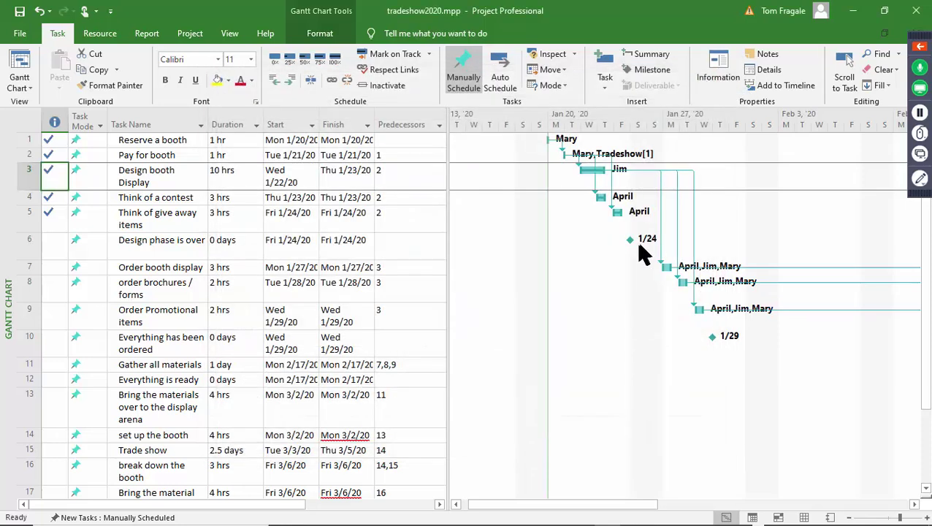